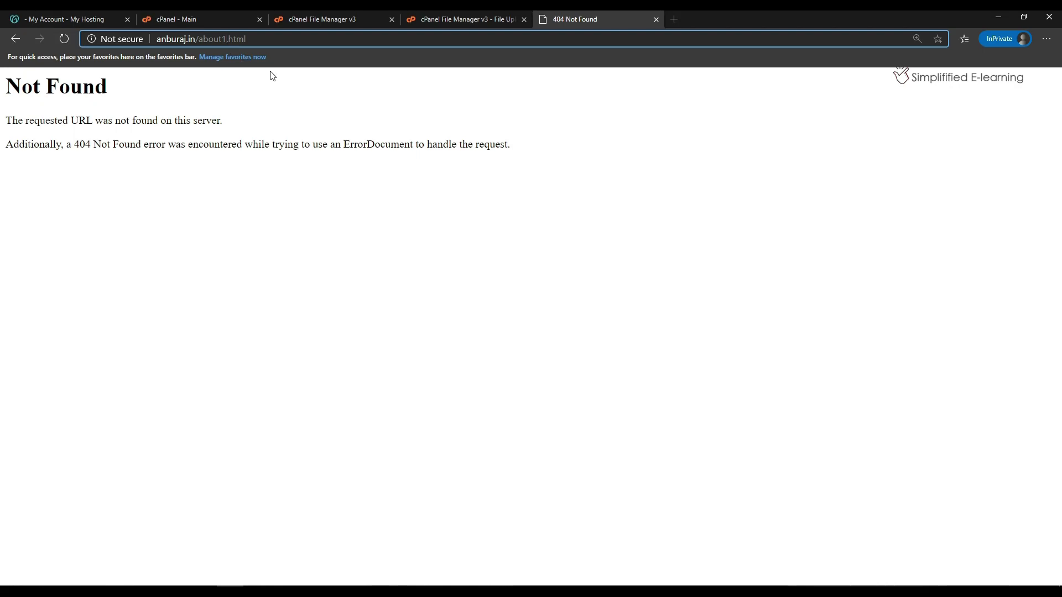
Step: Open the 404.html page of anburaj.in and look through the custom error page
key("BackSpace")
key("BackSpace")
key("BackSpace")
key("BackSpace")
key("BackSpace")
key("BackSpace")
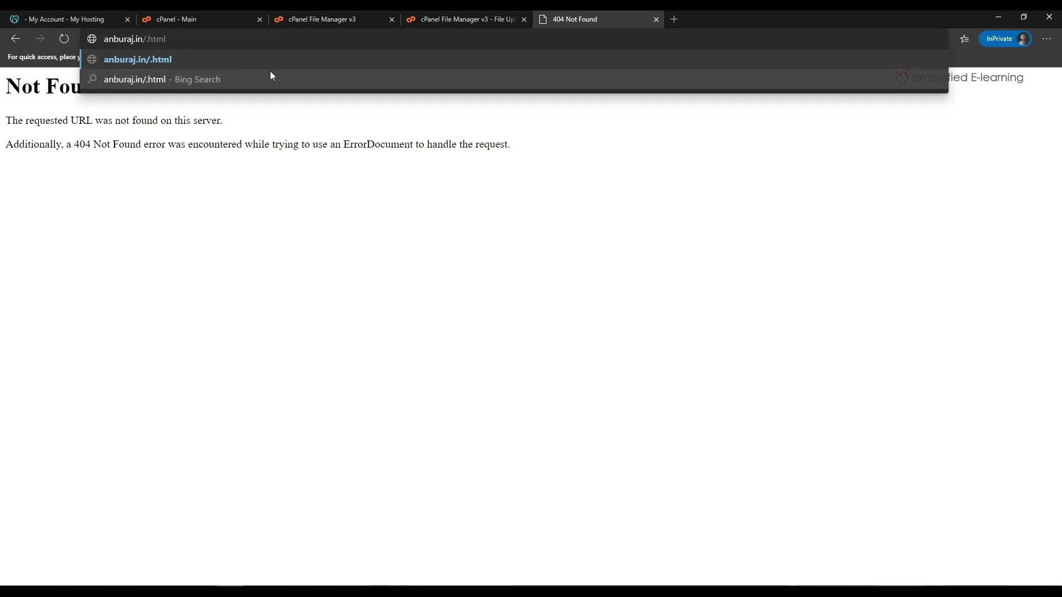
type("404")
key("Return")
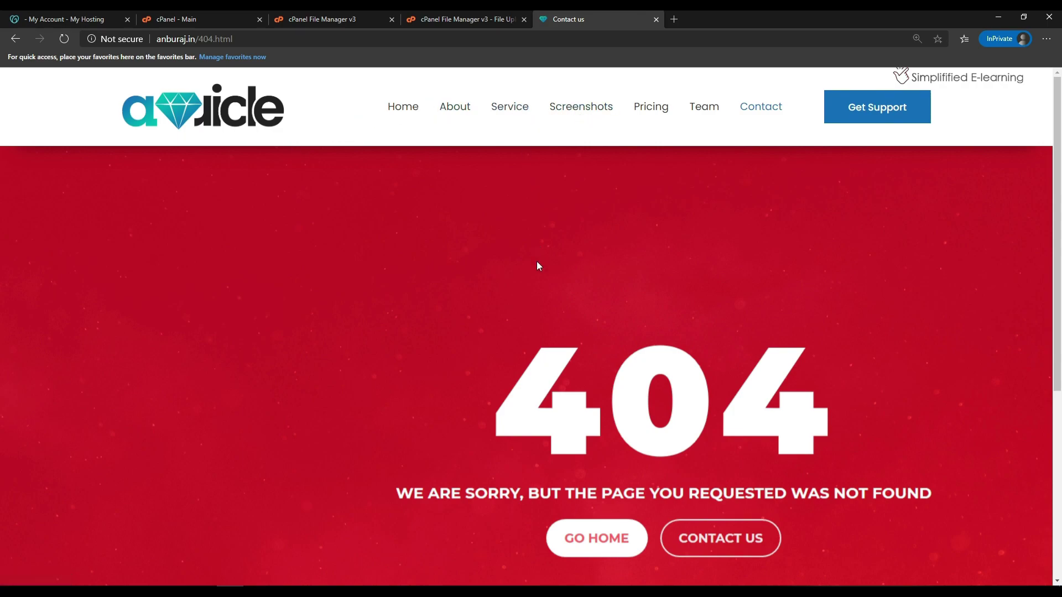
scroll(538, 266, "down", 5)
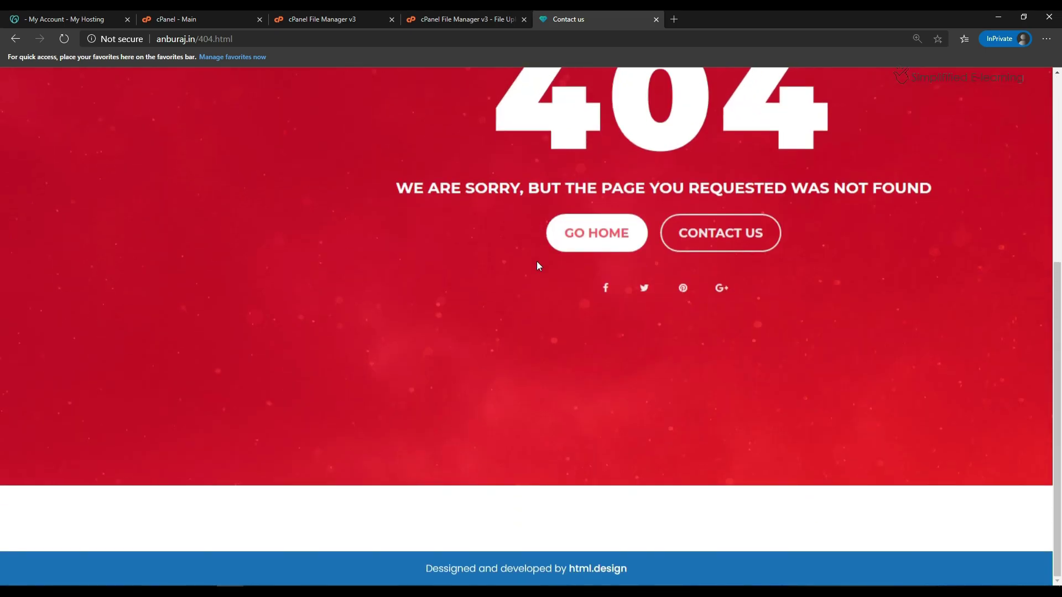
scroll(536, 262, "up", 5)
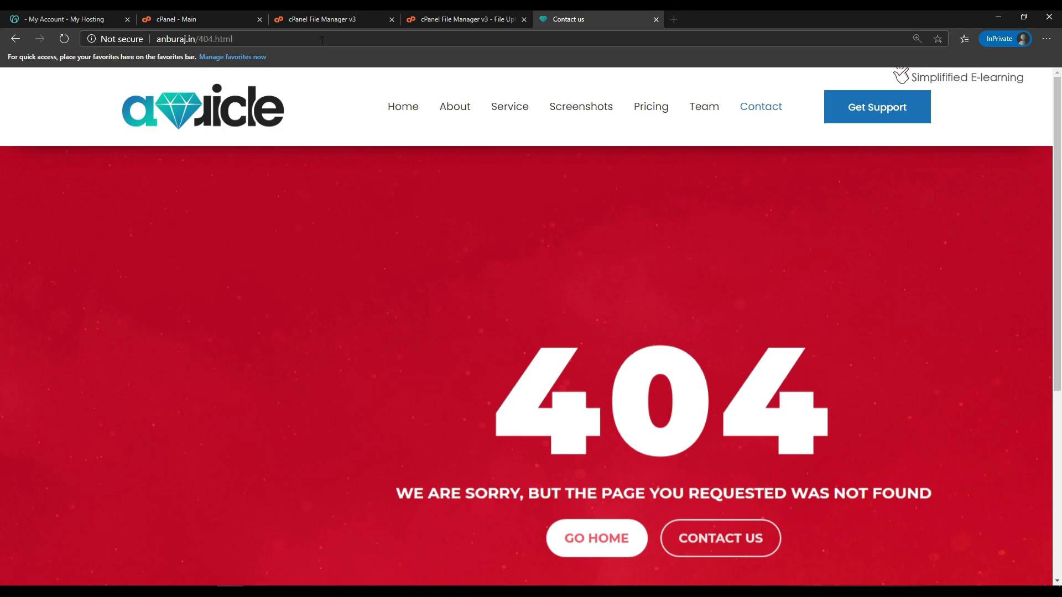
Step: Create a new file named .htaccess in the public_html folder of the cPanel File Manager
left_click(321, 22)
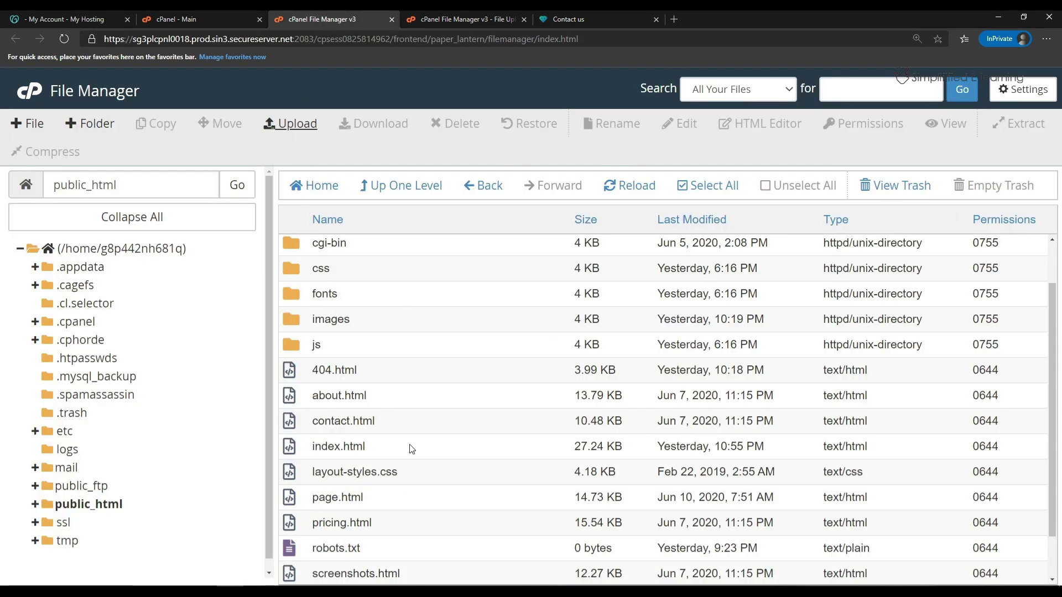
left_click(32, 124)
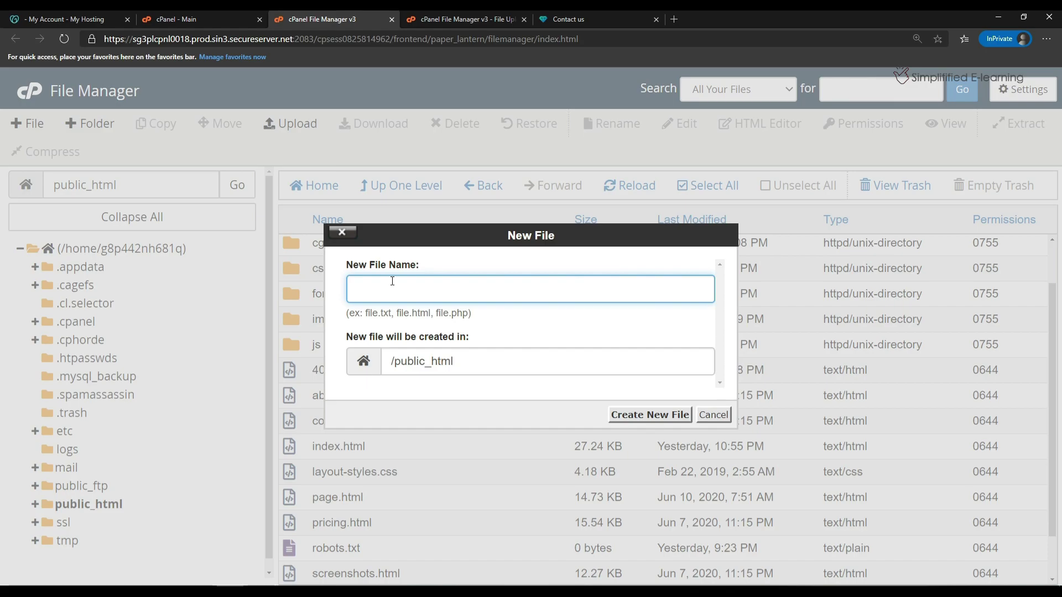
type(".")
type("hr")
type("a")
type("access")
left_click(658, 416)
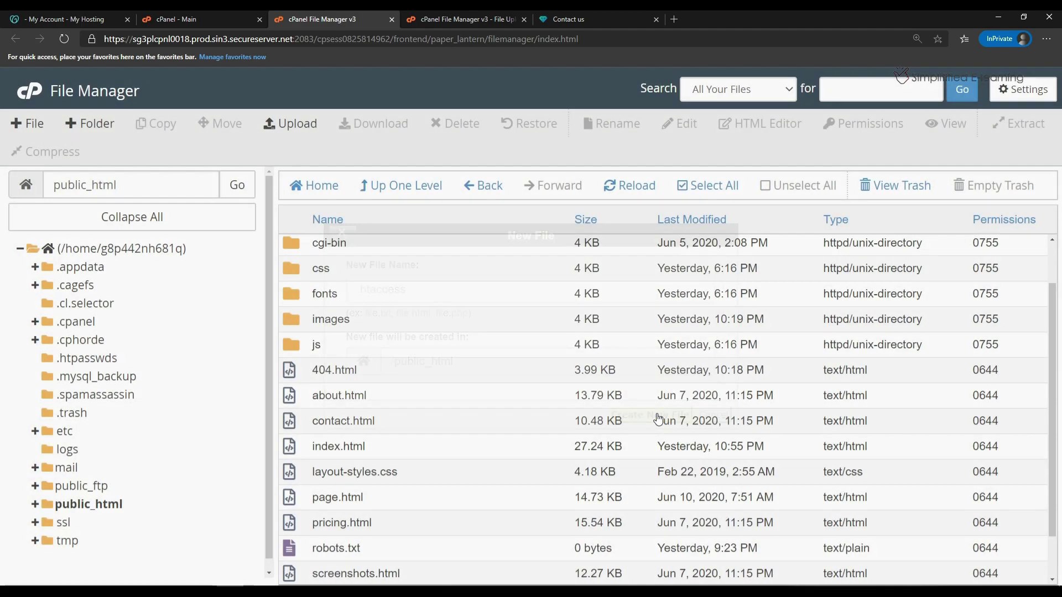
Step: Open the .htaccess file in public_html for editing
scroll(392, 412, "down", 1)
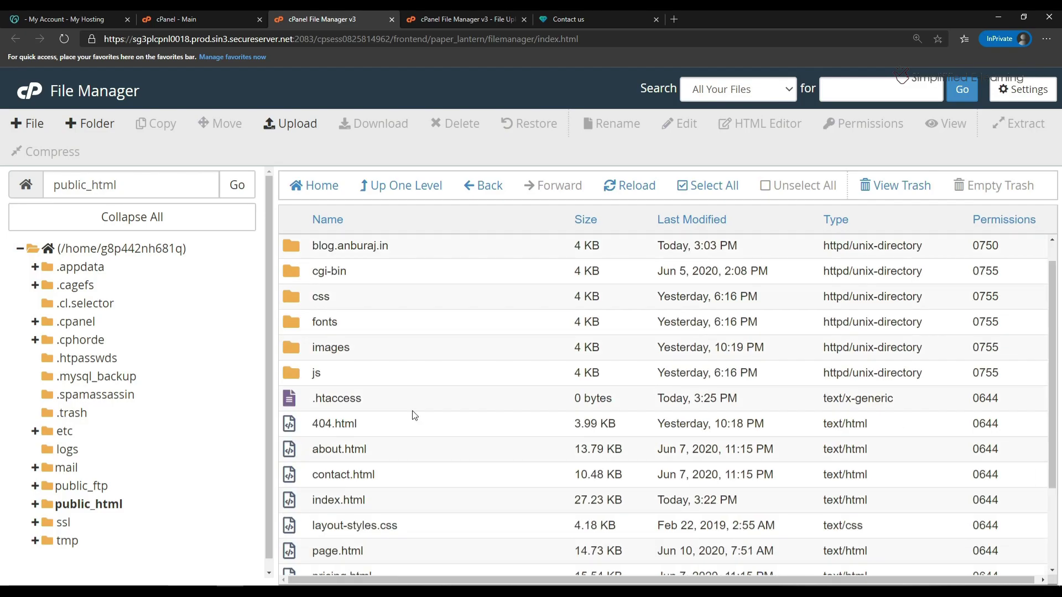
right_click(330, 399)
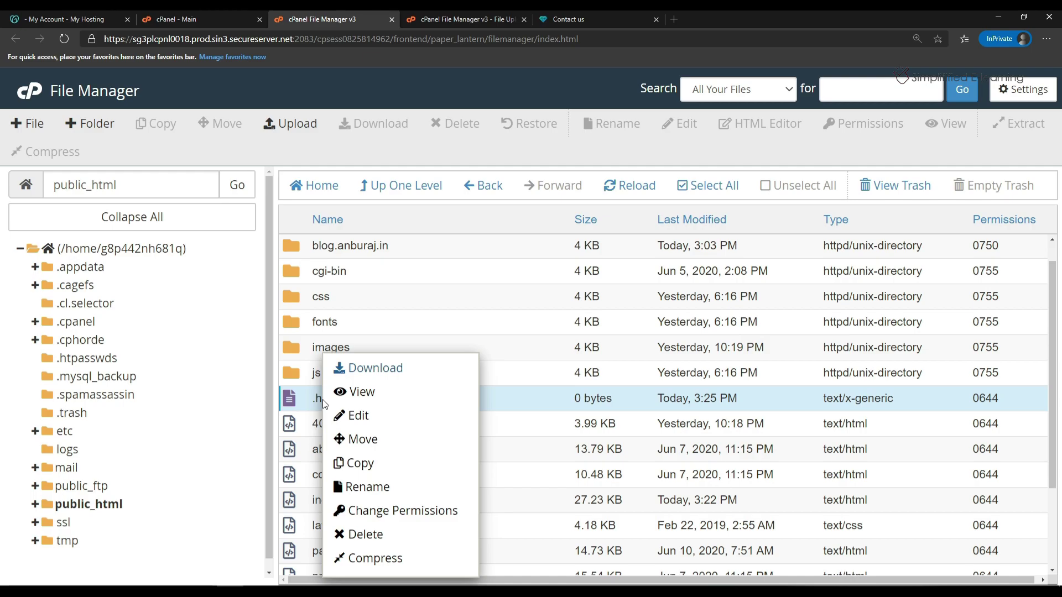
left_click(359, 416)
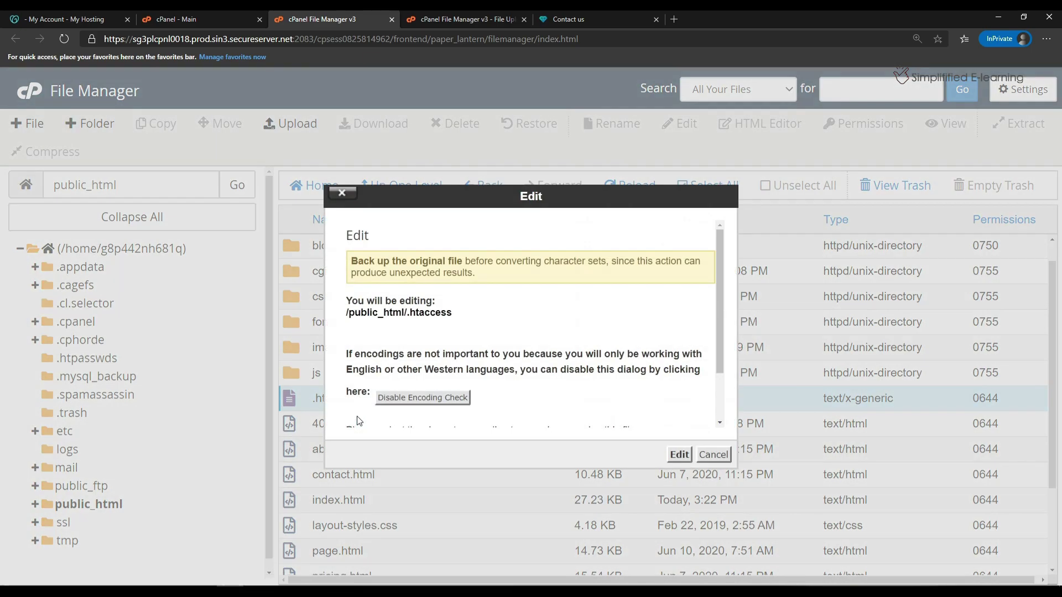
left_click(672, 449)
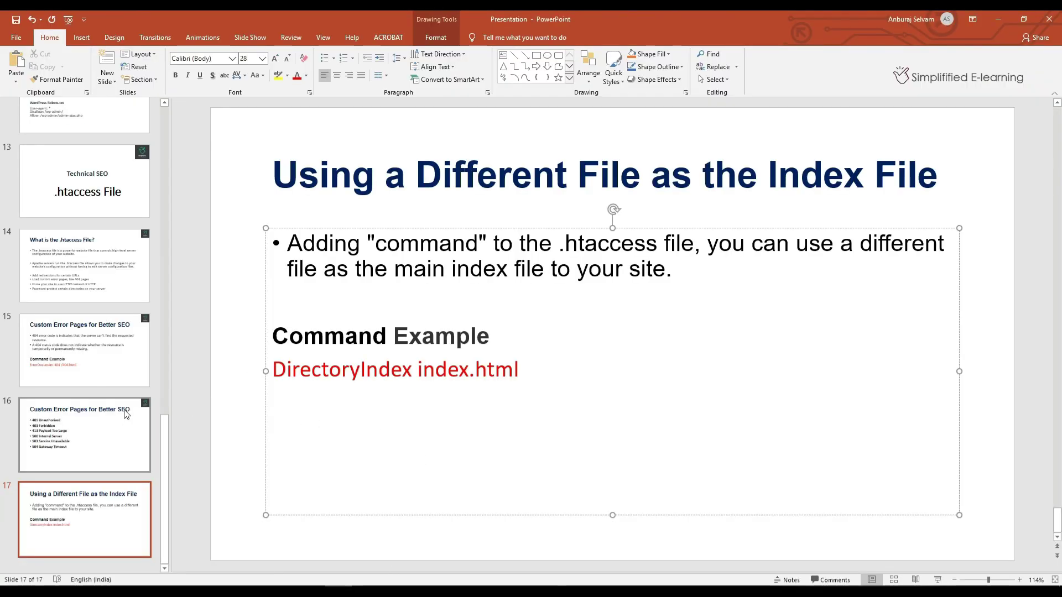
Step: Copy "ErrorDocument 404 /404.html" from the first Custom Error Pages slide in PowerPoint into the .htaccess file and save it
left_click(89, 360)
left_click(369, 429)
left_click_drag(569, 435, 273, 435)
key("ctrl+c")
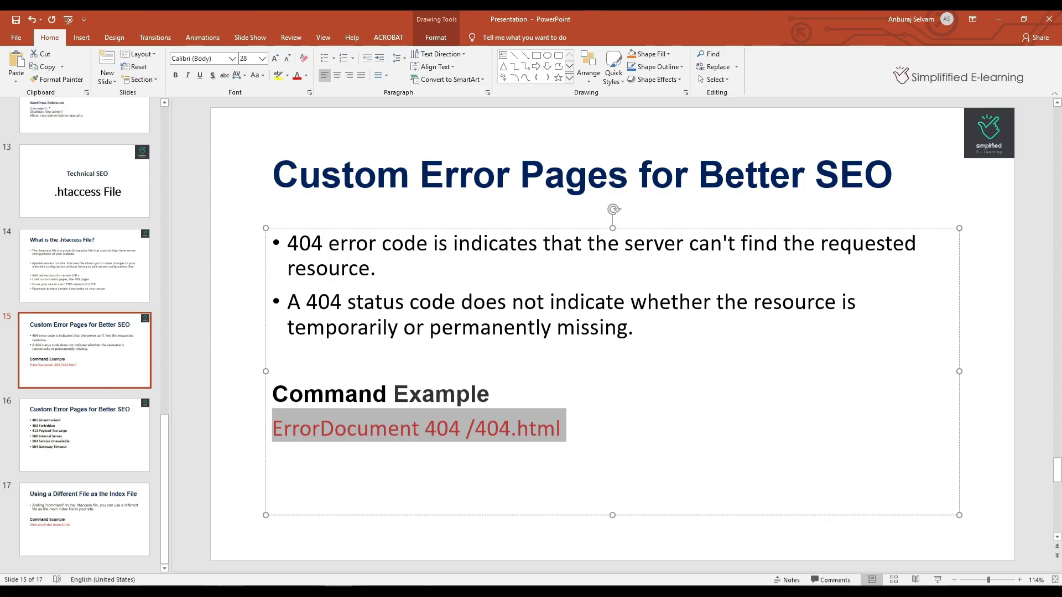
key("alt+Tab")
key("ctrl+v")
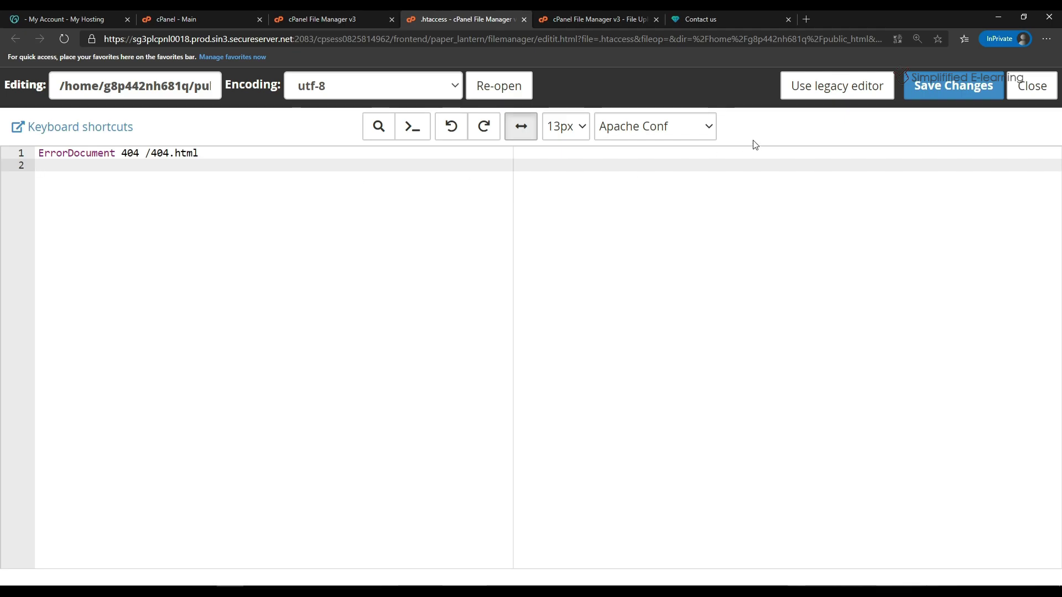
left_click(936, 88)
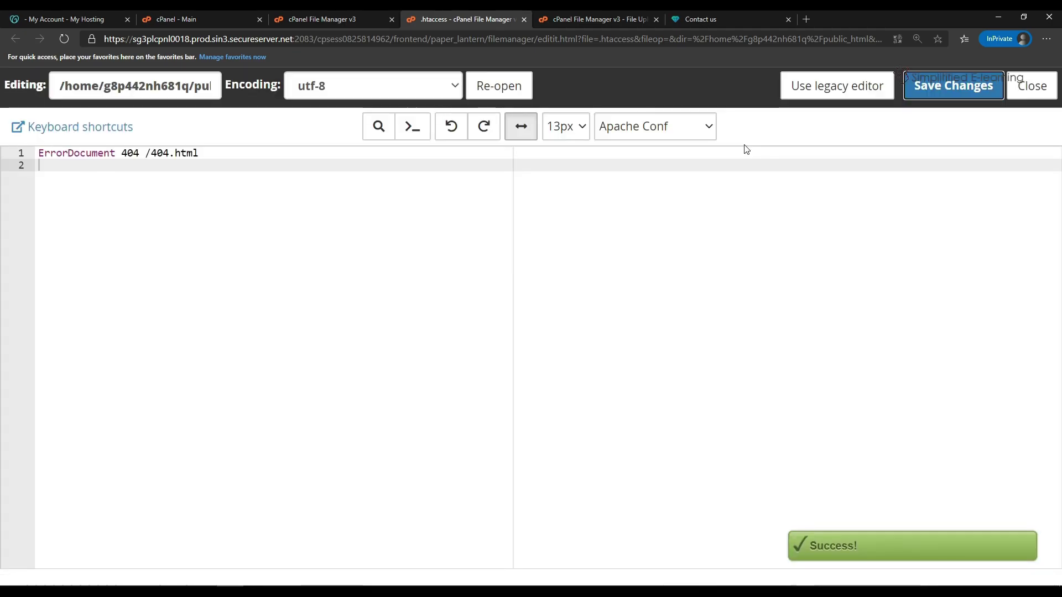
Step: Test the custom error page by going to the website's home page and following its About link
left_click(711, 14)
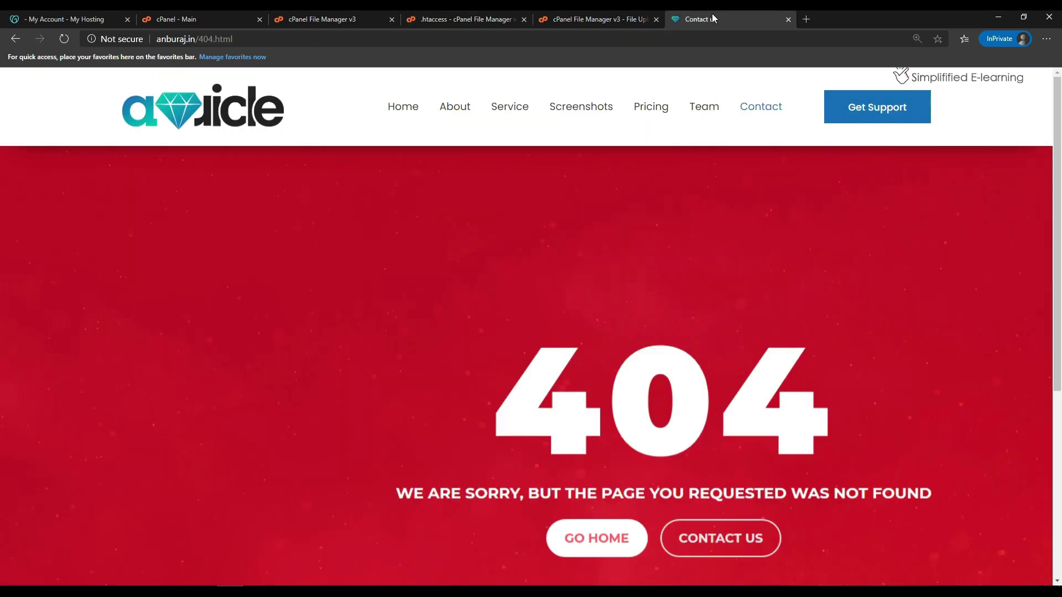
left_click(235, 111)
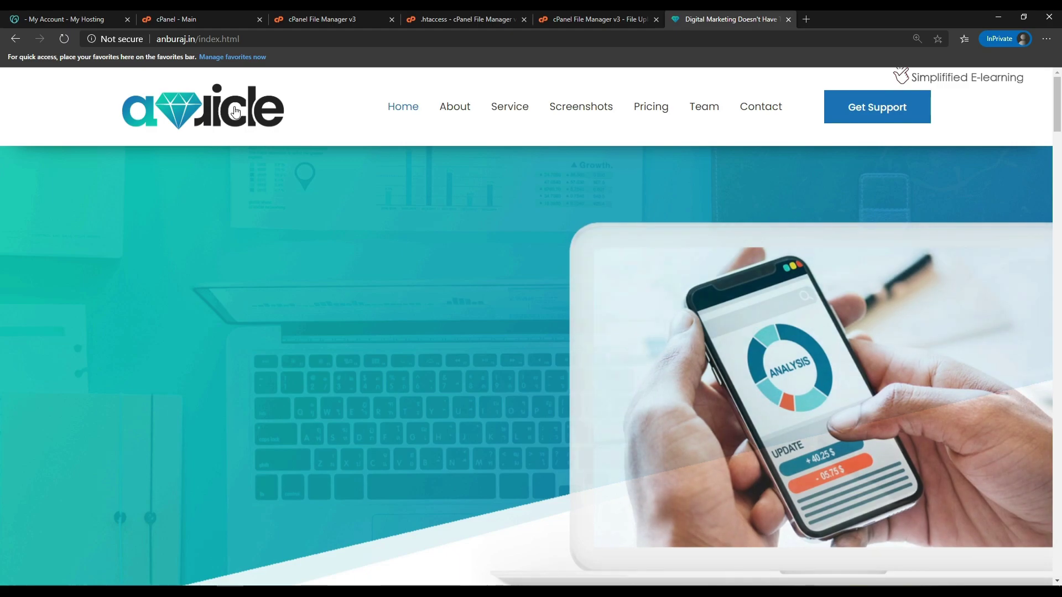
left_click(235, 111)
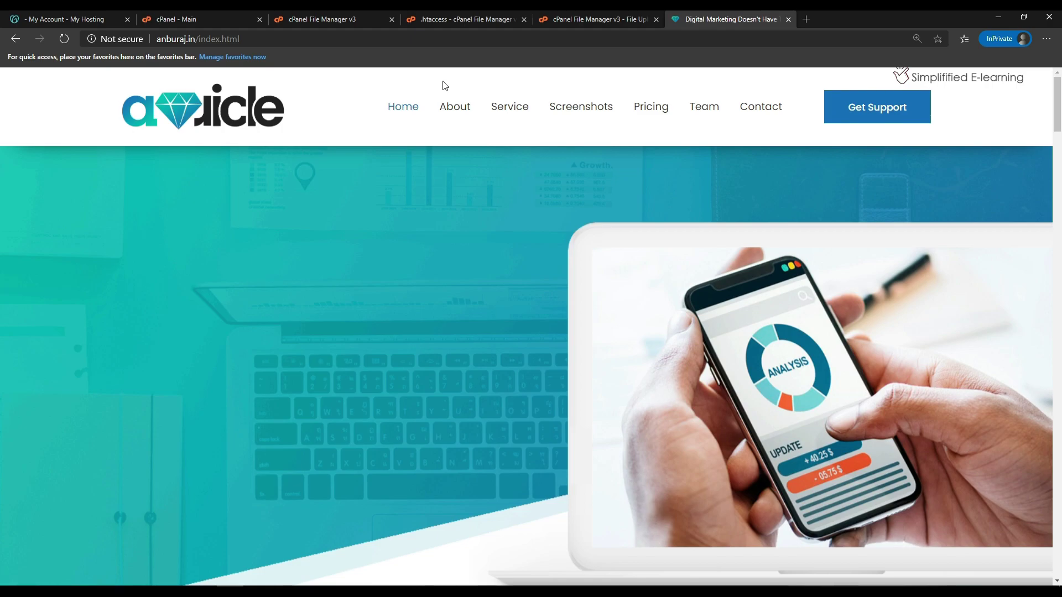
left_click(458, 108)
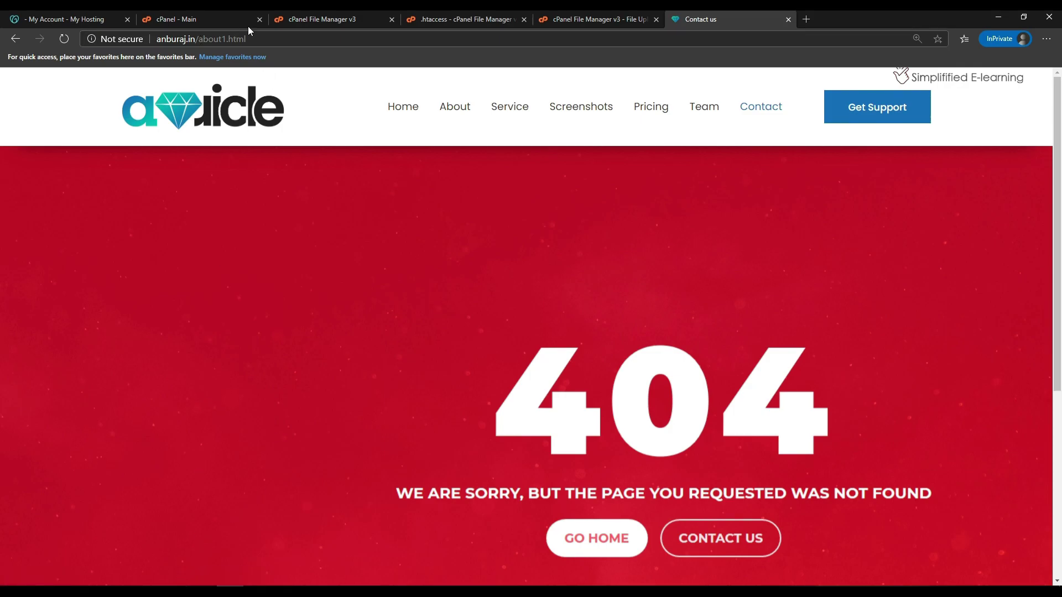
Step: Copy "DirectoryIndex index.html" from the index file slide in PowerPoint onto the second line of the .htaccess file
left_click(470, 19)
left_click(268, 280)
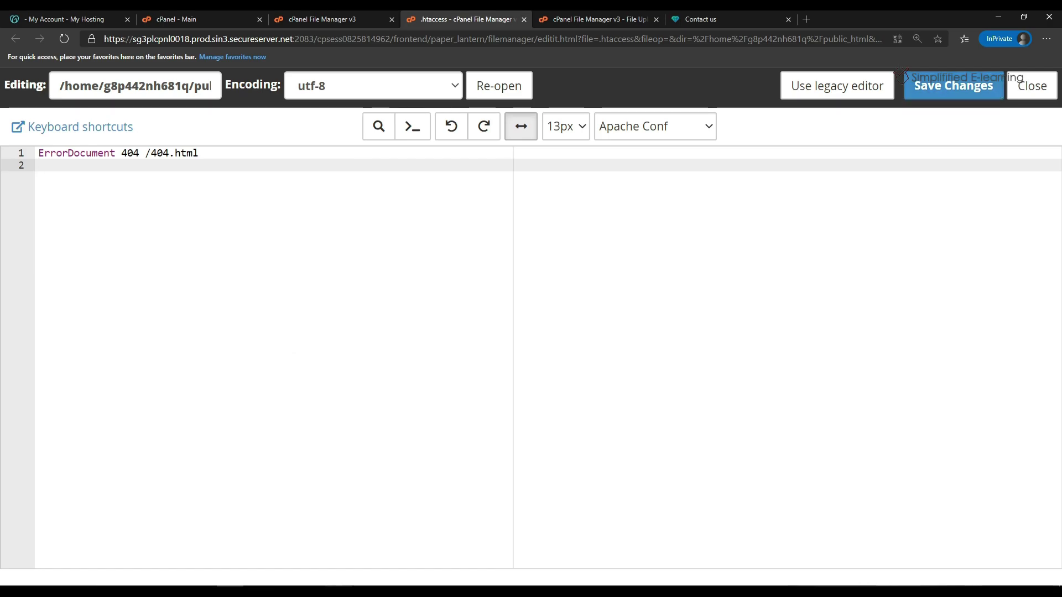
key("alt+Tab")
left_click(93, 525)
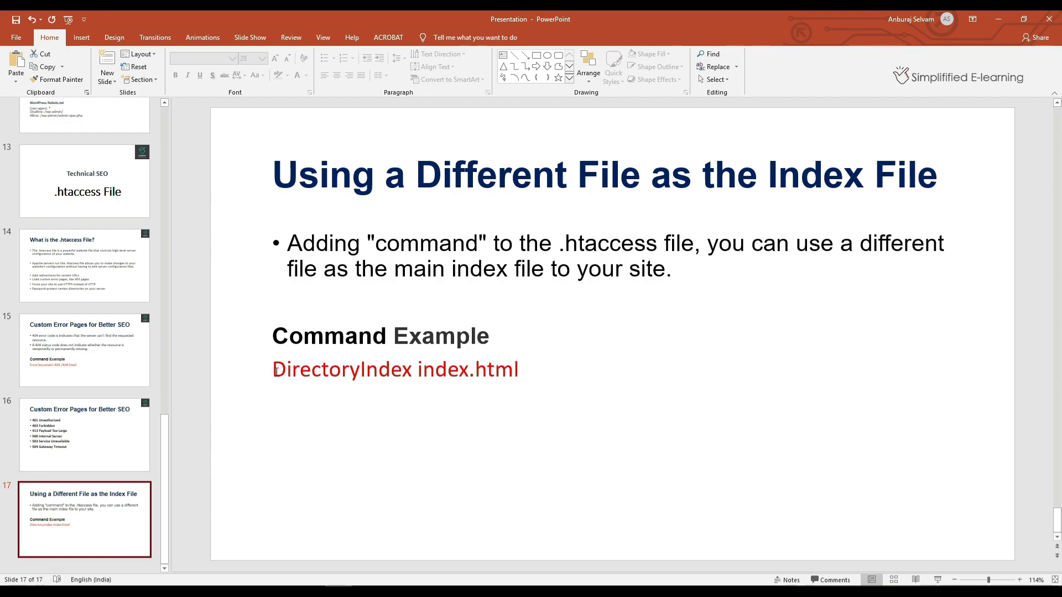
left_click_drag(273, 369, 558, 386)
key("ctrl+c")
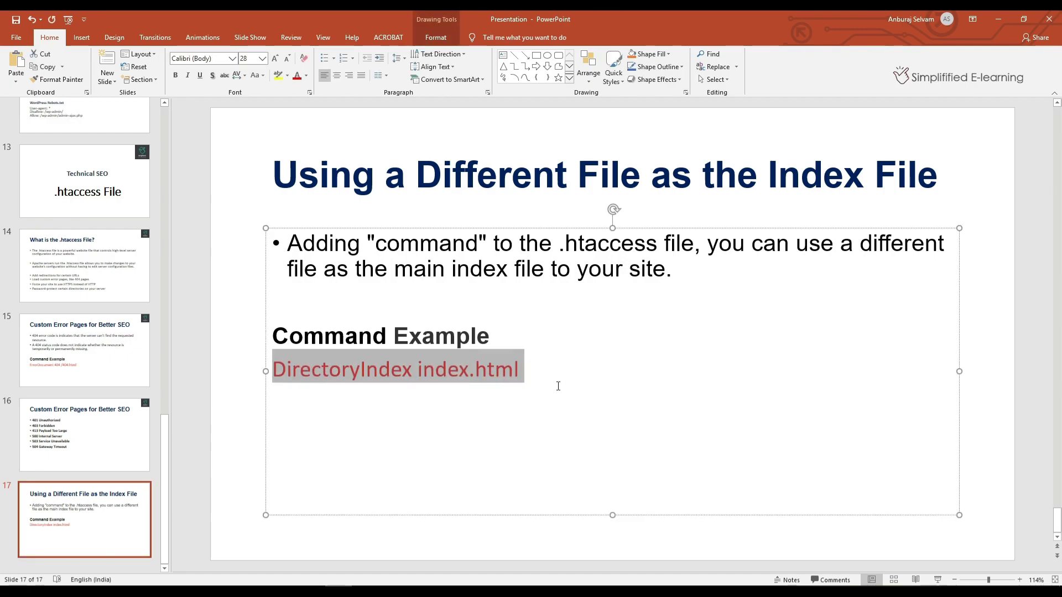
key("alt+Tab")
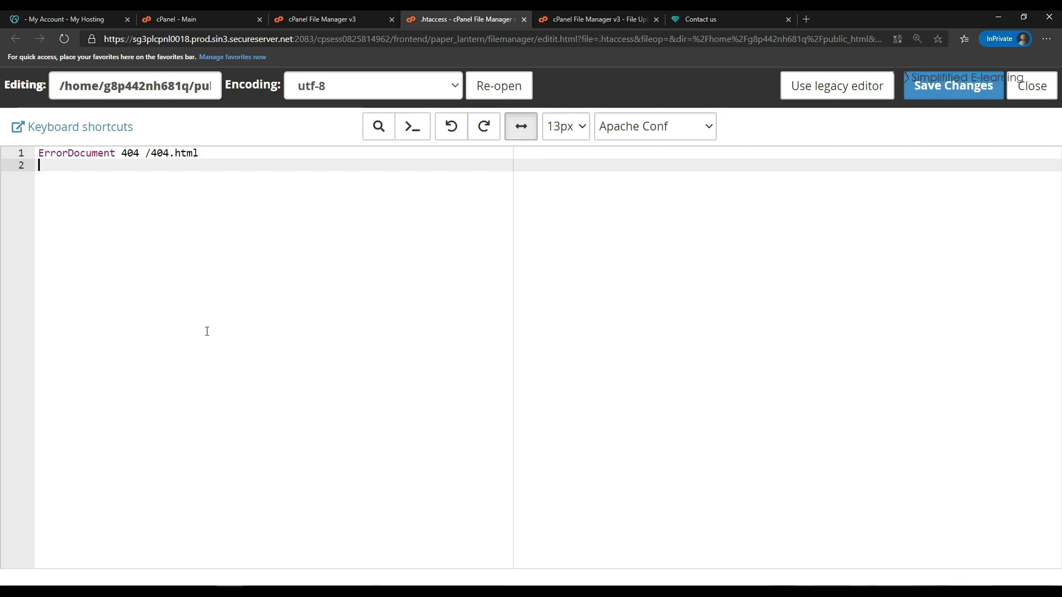
key("ctrl+v")
Step: Replace index.html in the DirectoryIndex line with service.html, copied from the Service page's address, and save .htaccess
left_click(705, 19)
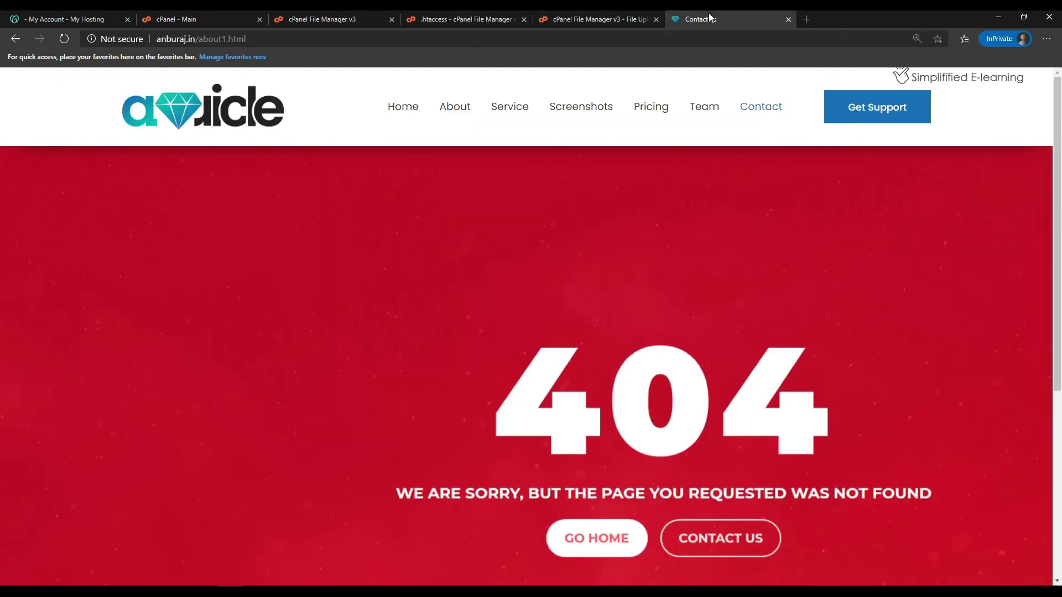
left_click(520, 112)
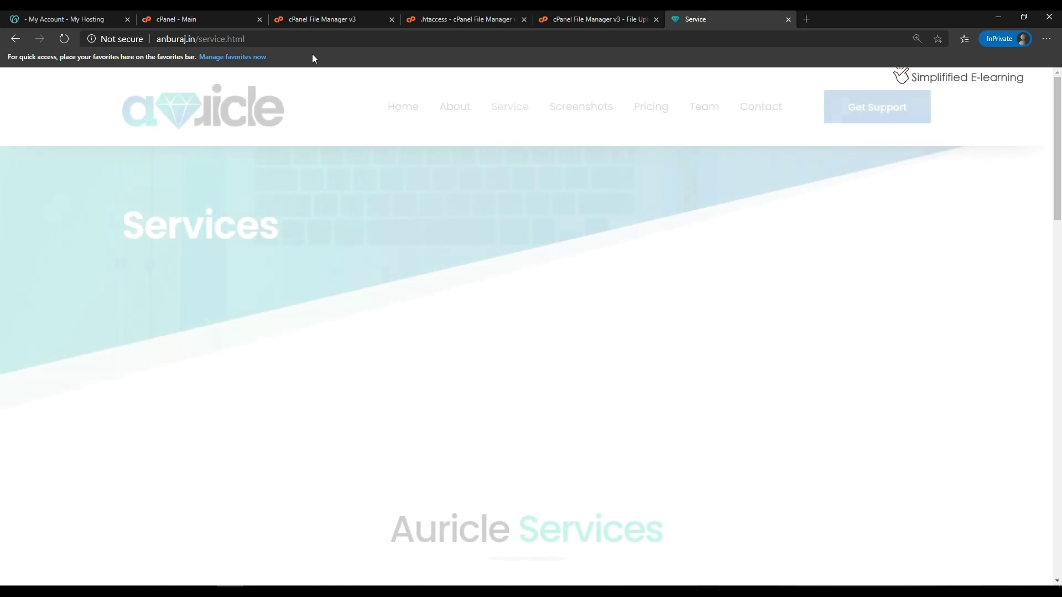
left_click_drag(245, 39, 201, 42)
key("ctrl+c")
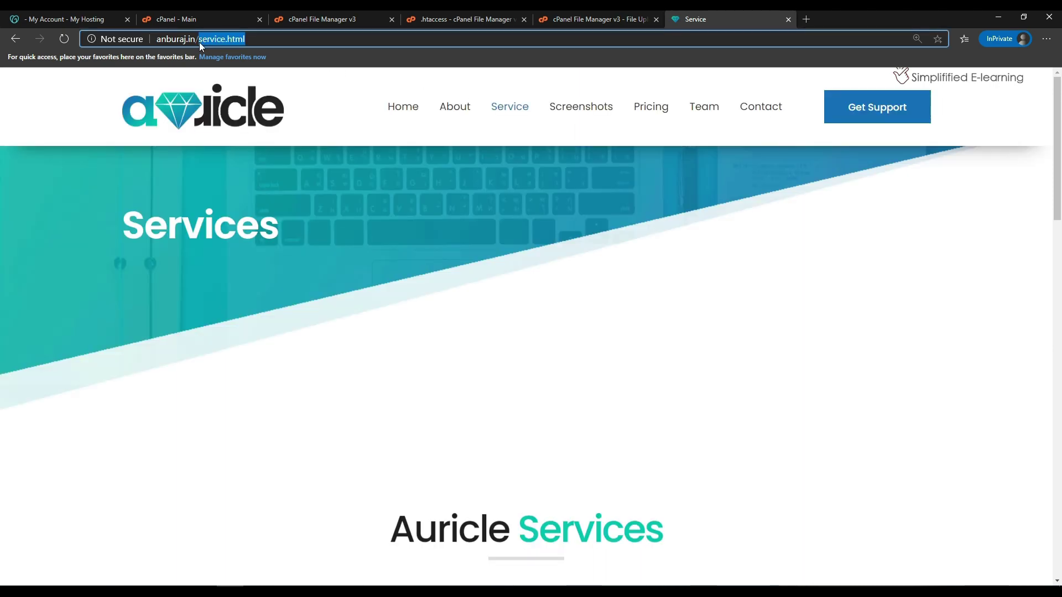
left_click(464, 19)
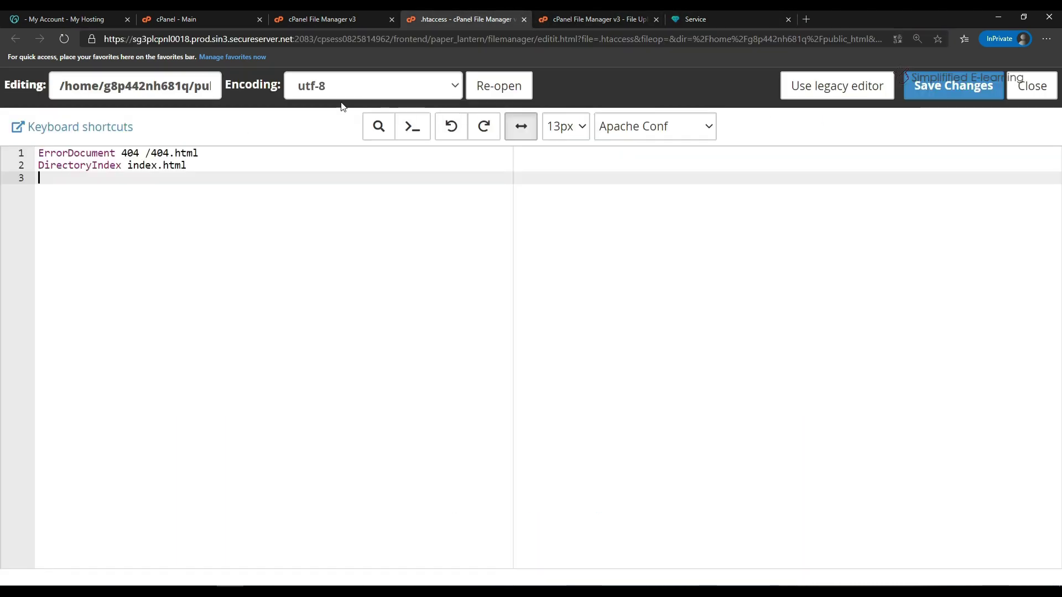
left_click_drag(128, 165, 189, 165)
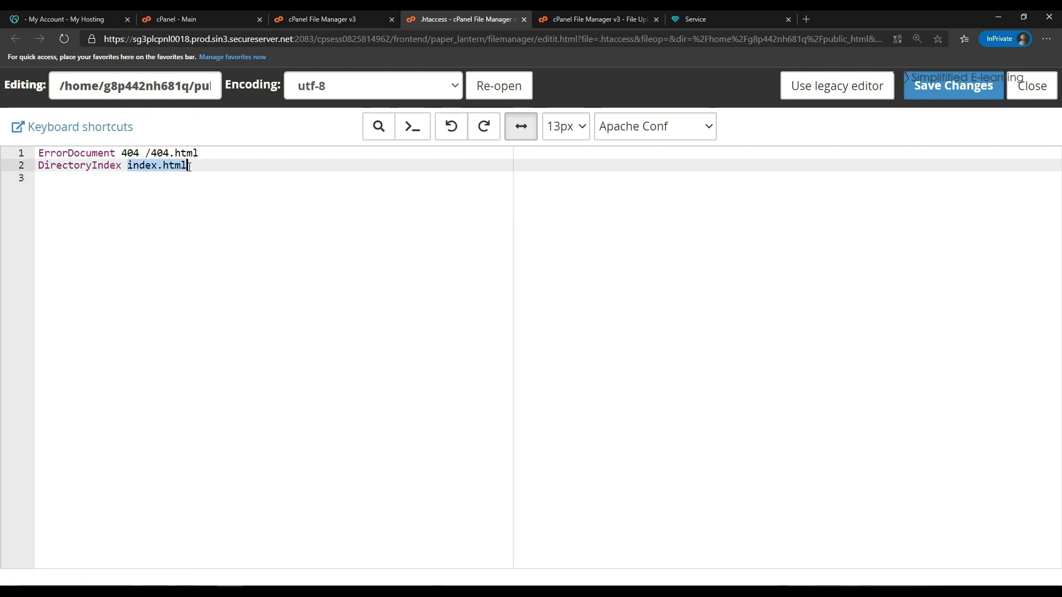
key("ctrl+v")
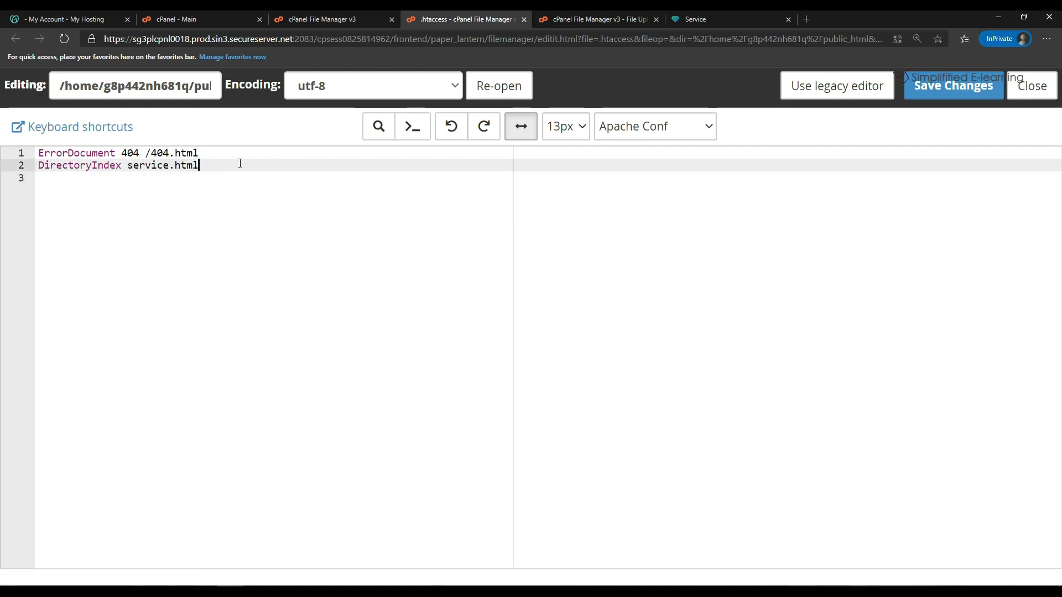
left_click(931, 86)
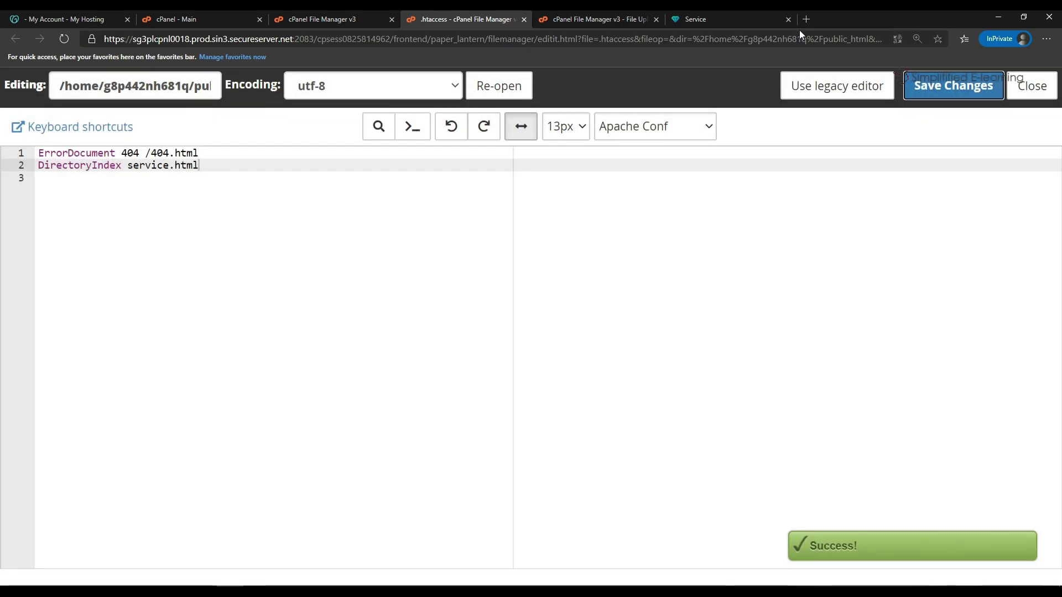
Step: Load anburaj.in in a new browser tab to check which page opens as the index
left_click(806, 19)
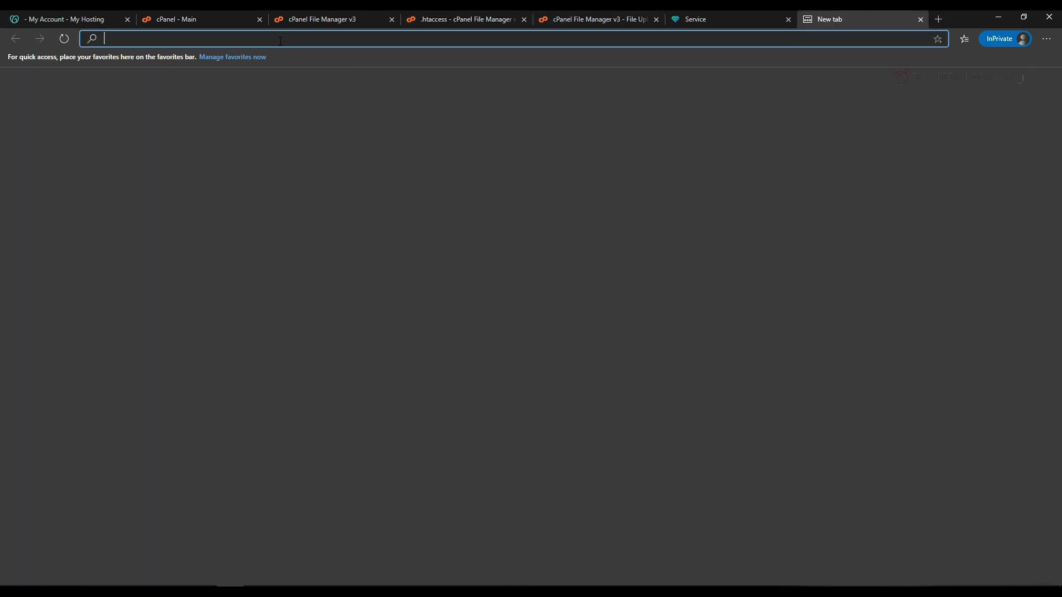
type("anbu")
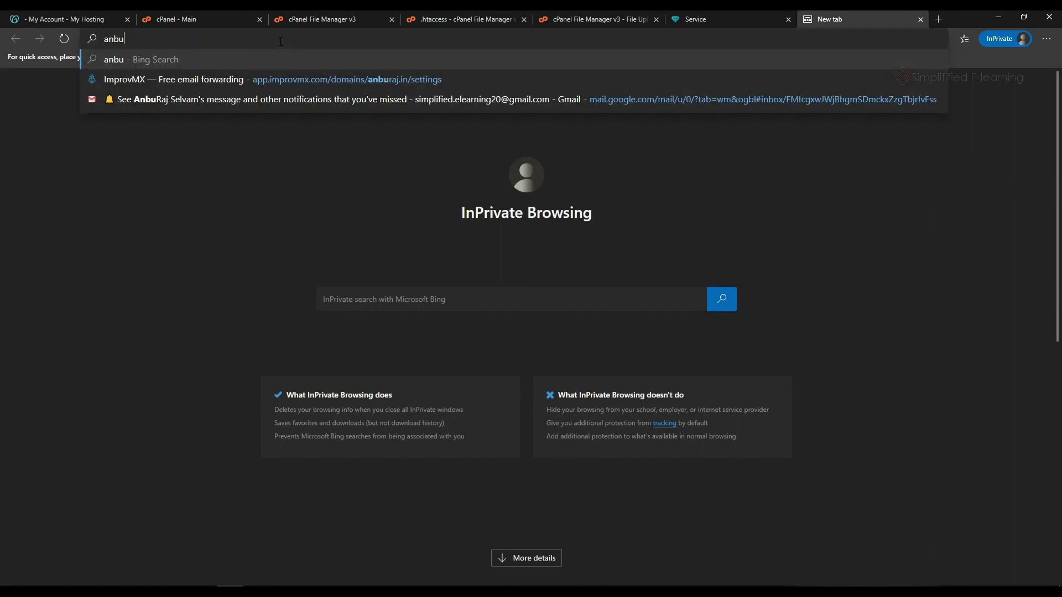
type("raj.in")
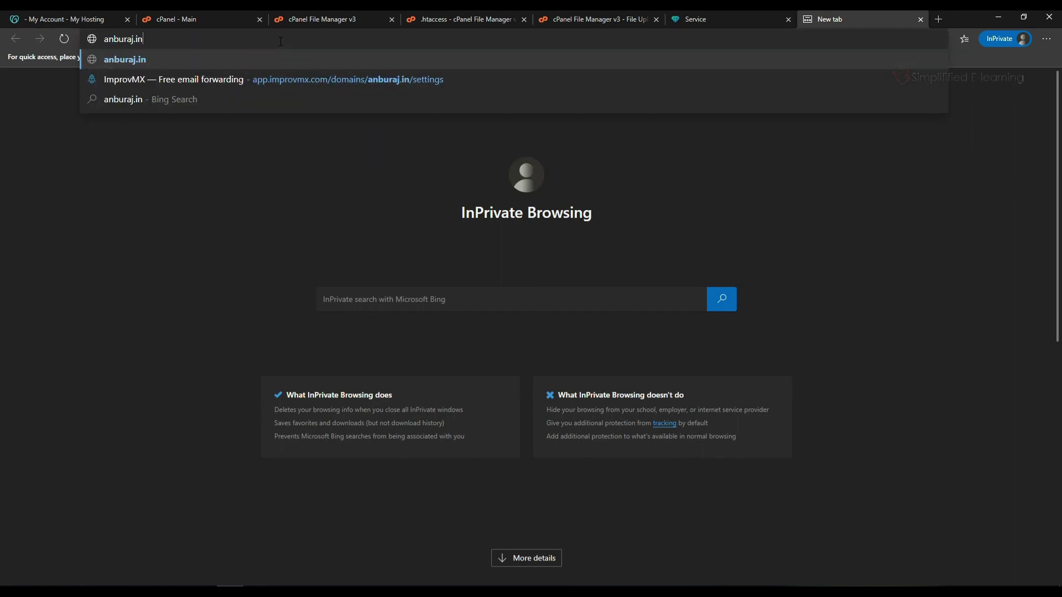
key("Return")
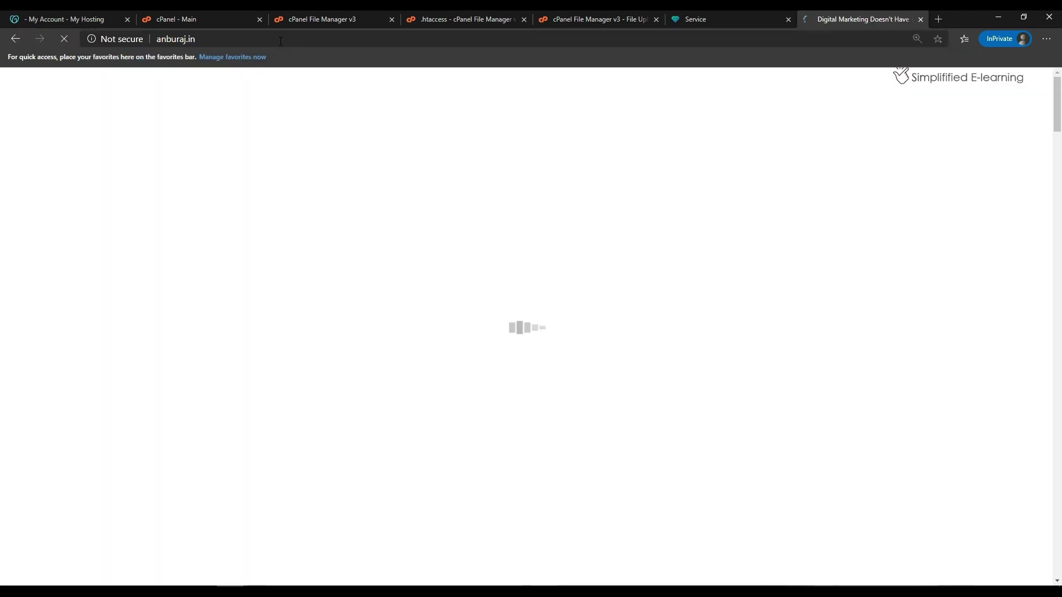
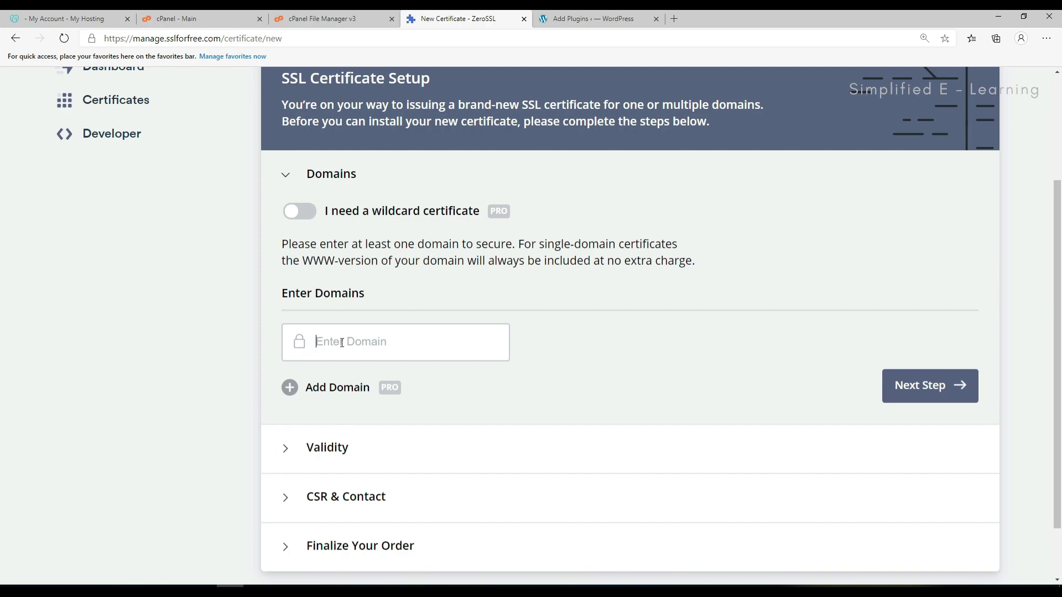
Step: Enter anburaj.in as the domain to secure in the ZeroSSL certificate setup
type("anburaj.in")
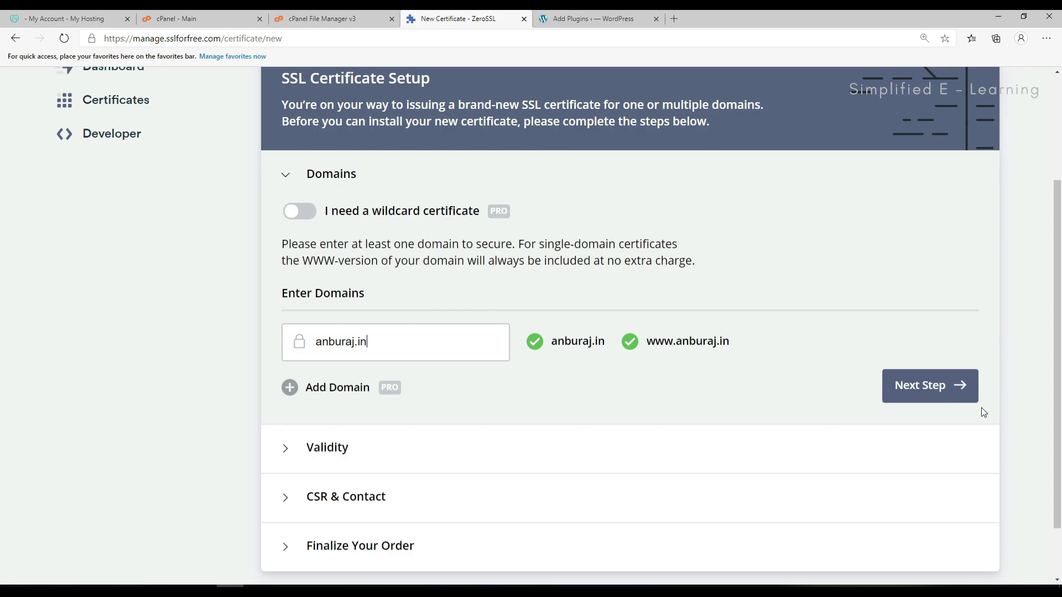
Step: Complete the certificate setup with 90-day validity, an auto-generated CSR and the Free plan
left_click(926, 394)
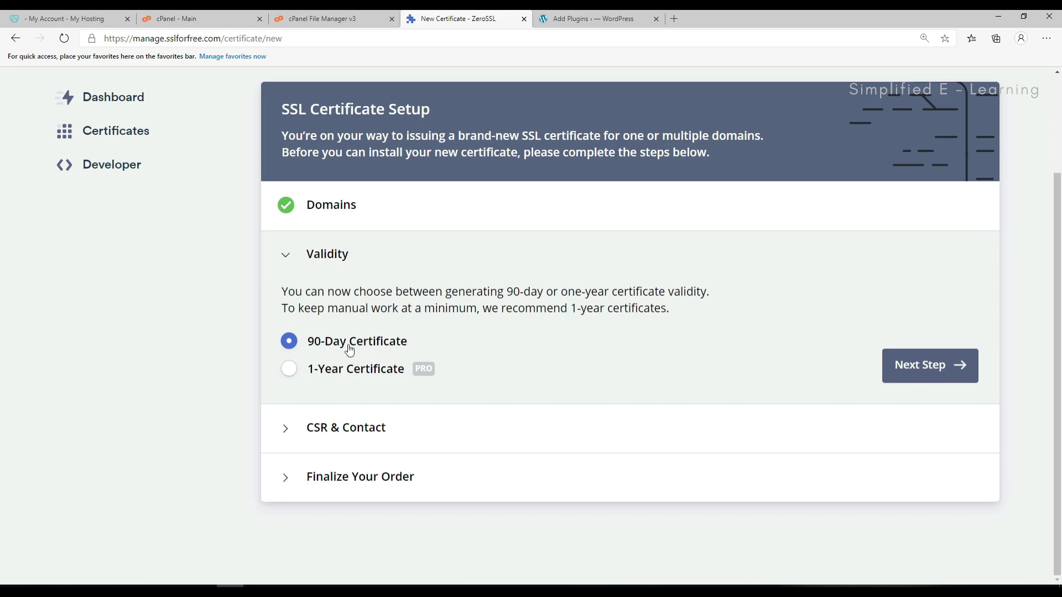
left_click(927, 370)
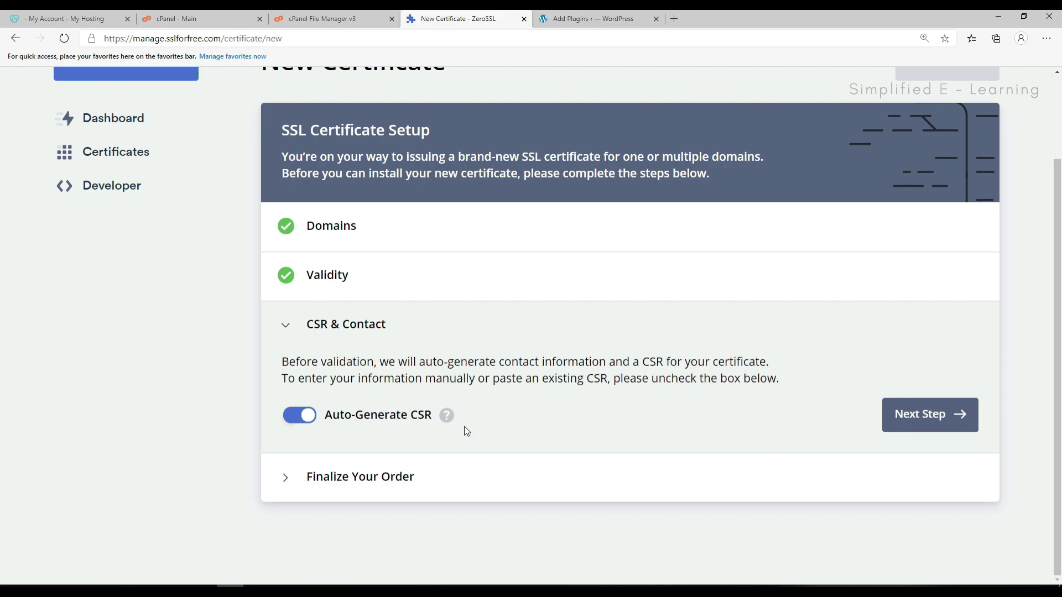
left_click(919, 420)
scroll(619, 392, "down", 7)
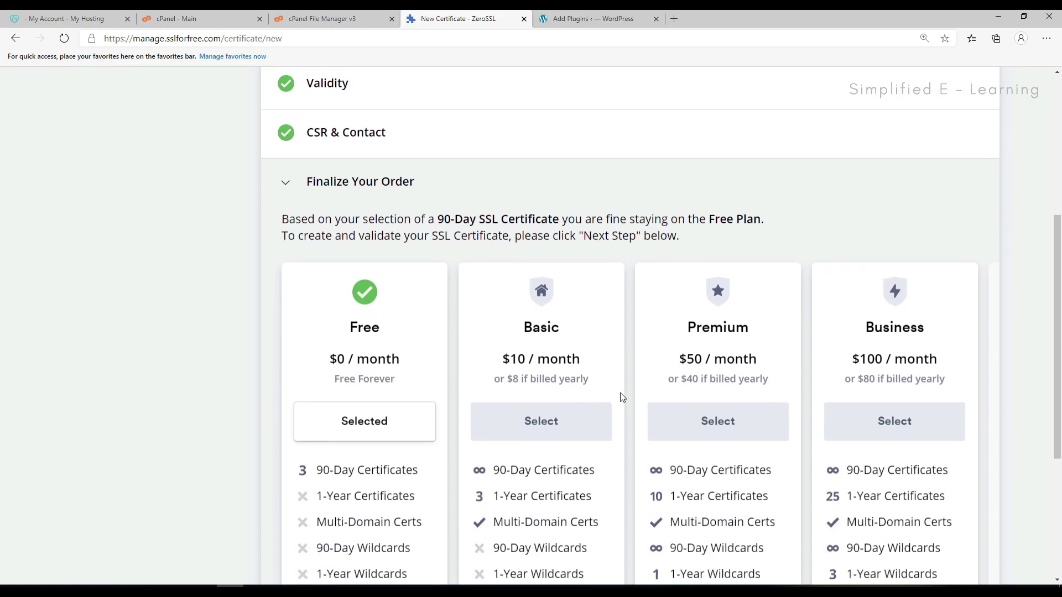
scroll(620, 393, "up", 1)
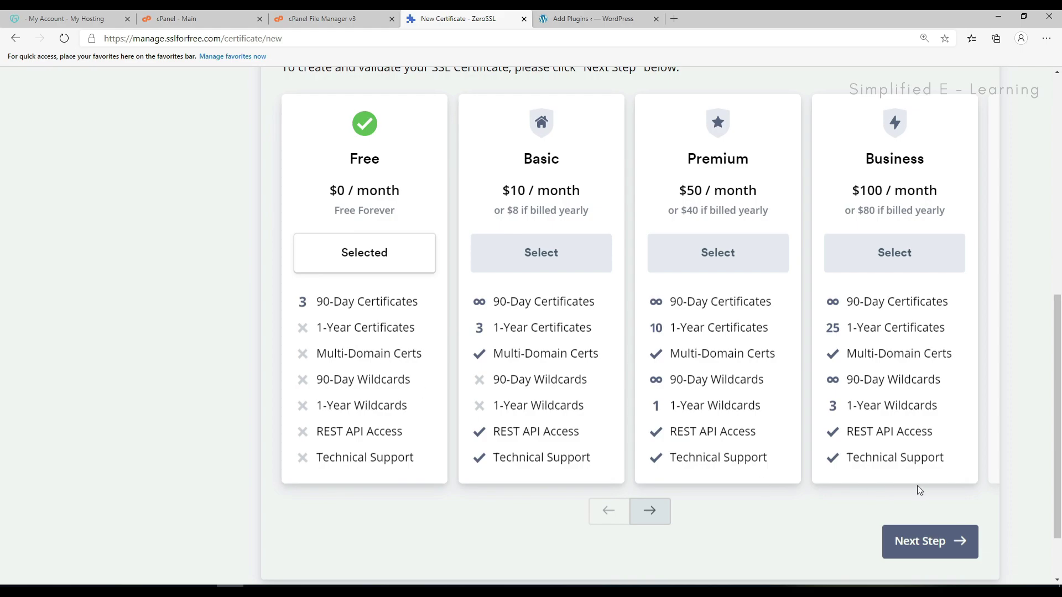
left_click(921, 541)
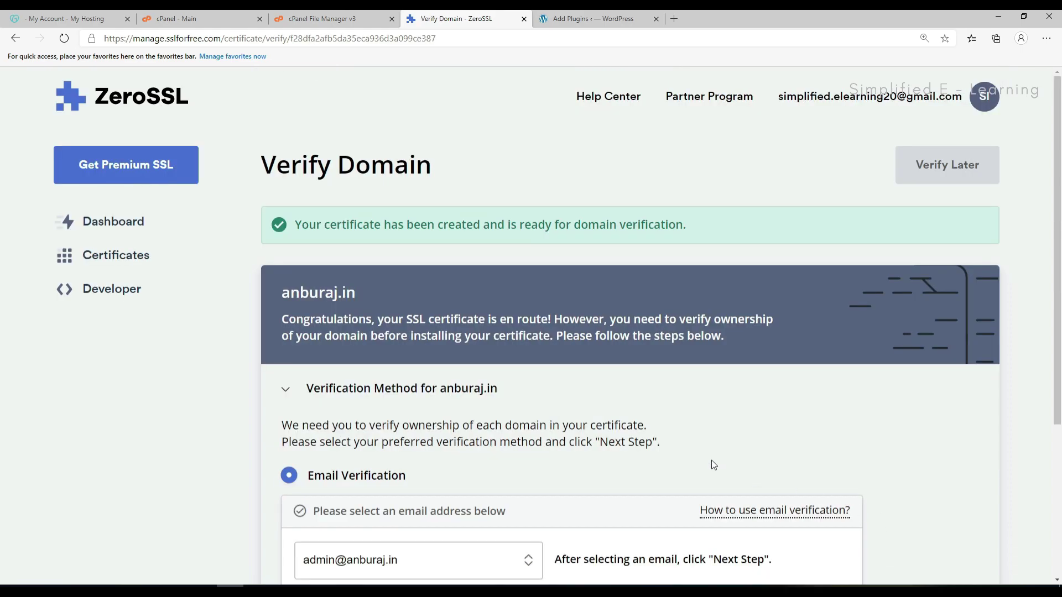
Step: Choose HTTP File Upload as the verification method for anburaj.in and download the auth file
scroll(713, 464, "down", 3)
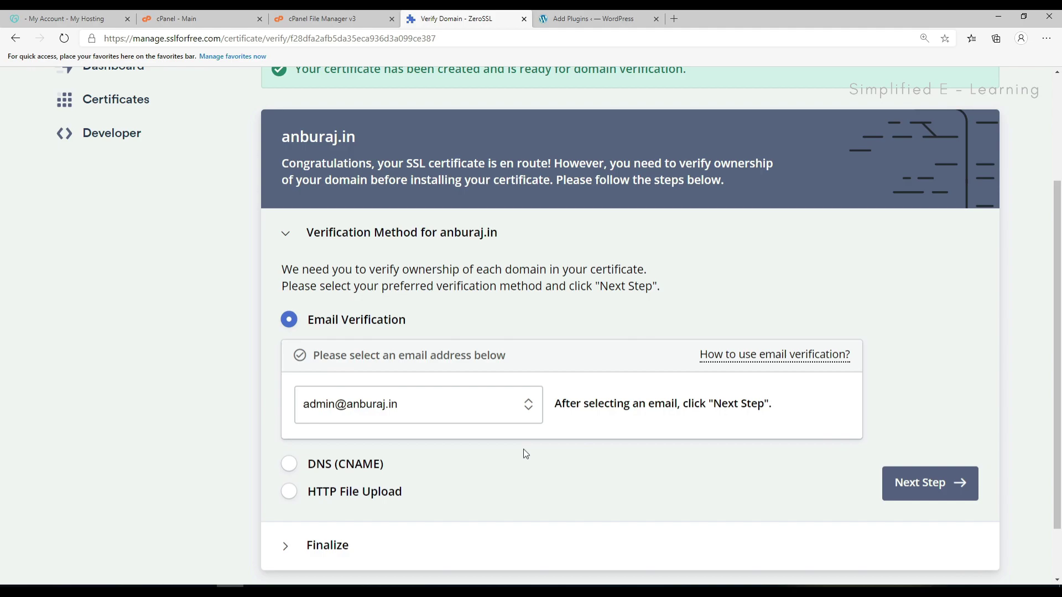
left_click(289, 492)
scroll(387, 470, "down", 3)
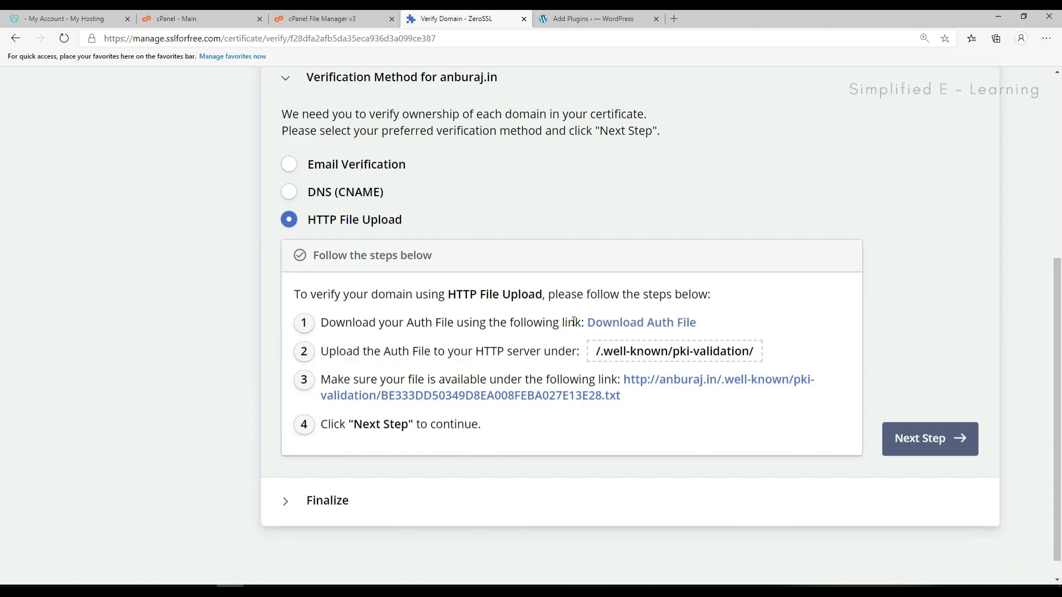
left_click(652, 325)
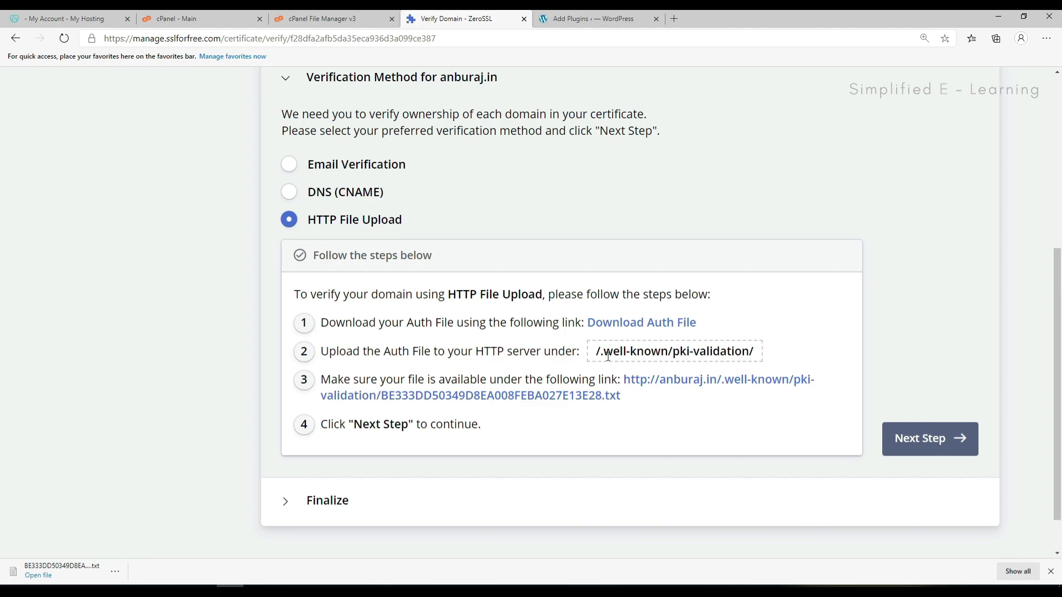
Step: Create a folder named .well-known in public_html in the cPanel File Manager, taking the name from ZeroSSL's upload path
left_click_drag(597, 352, 755, 359)
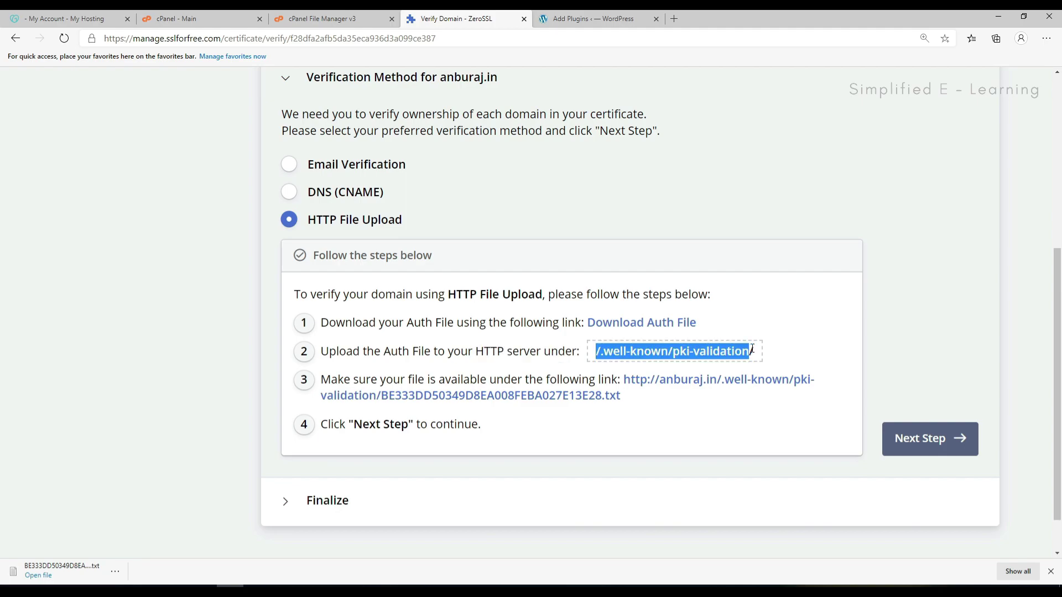
left_click(794, 365)
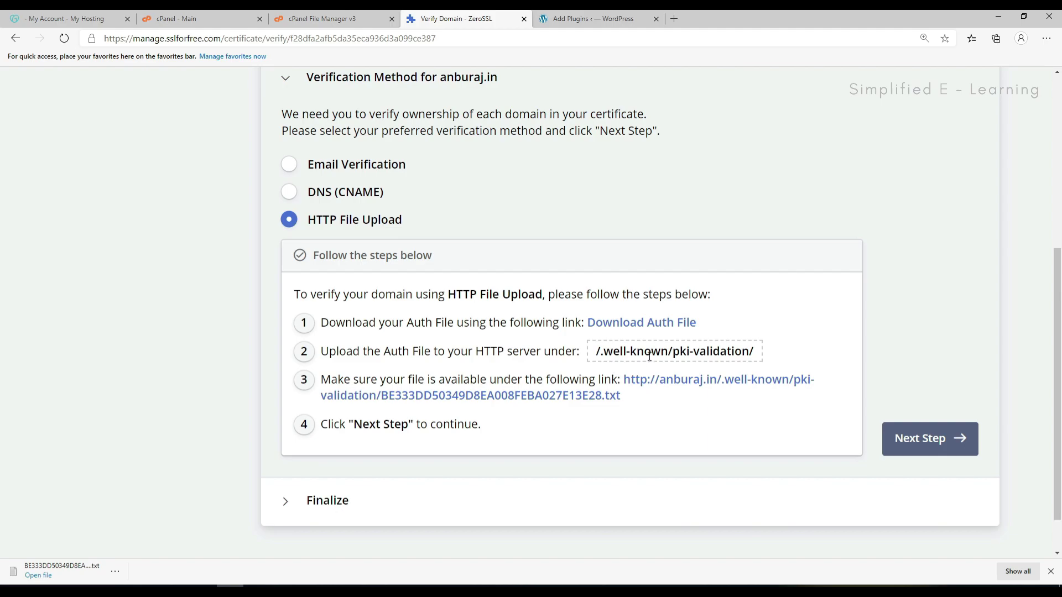
left_click_drag(668, 351, 597, 353)
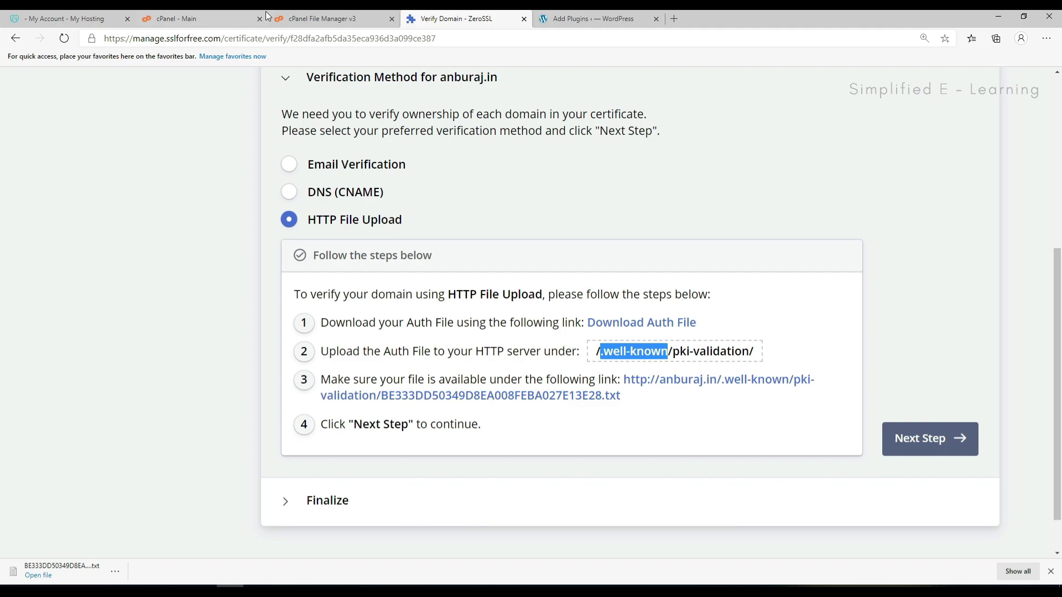
left_click(297, 16)
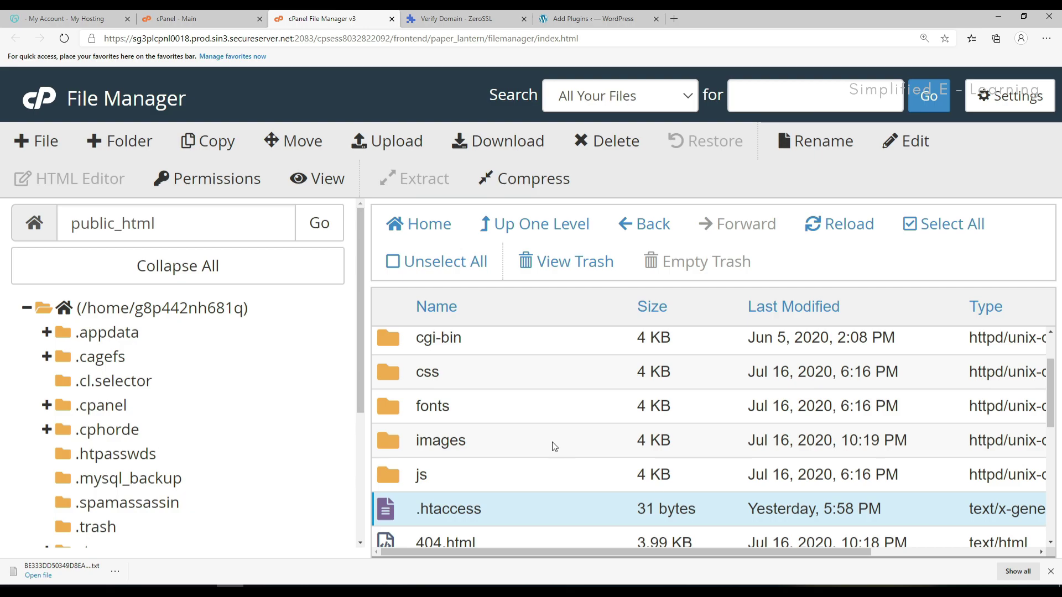
left_click(118, 141)
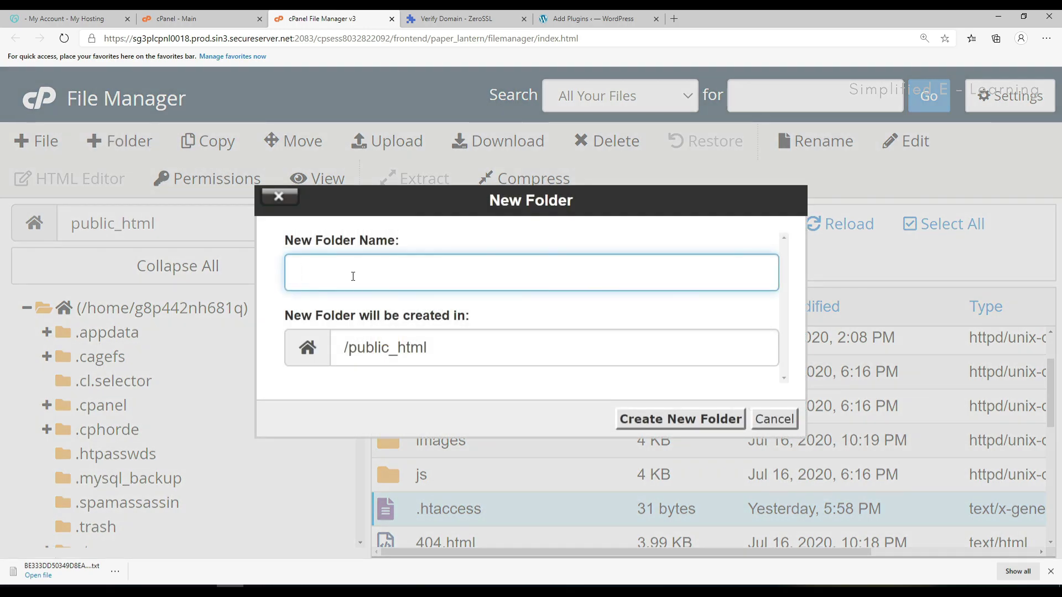
type(".well-known")
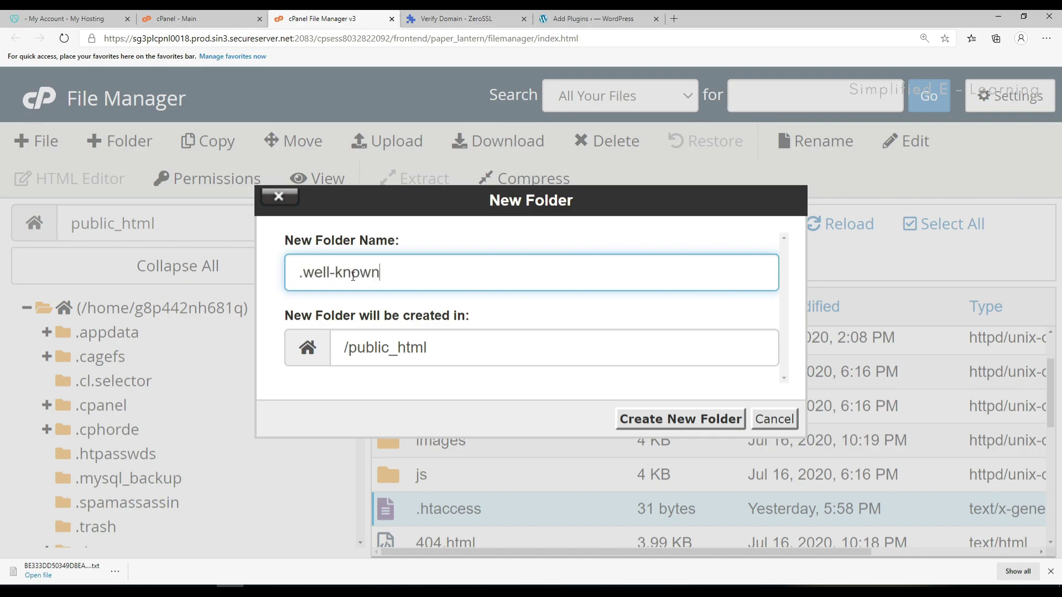
left_click(681, 419)
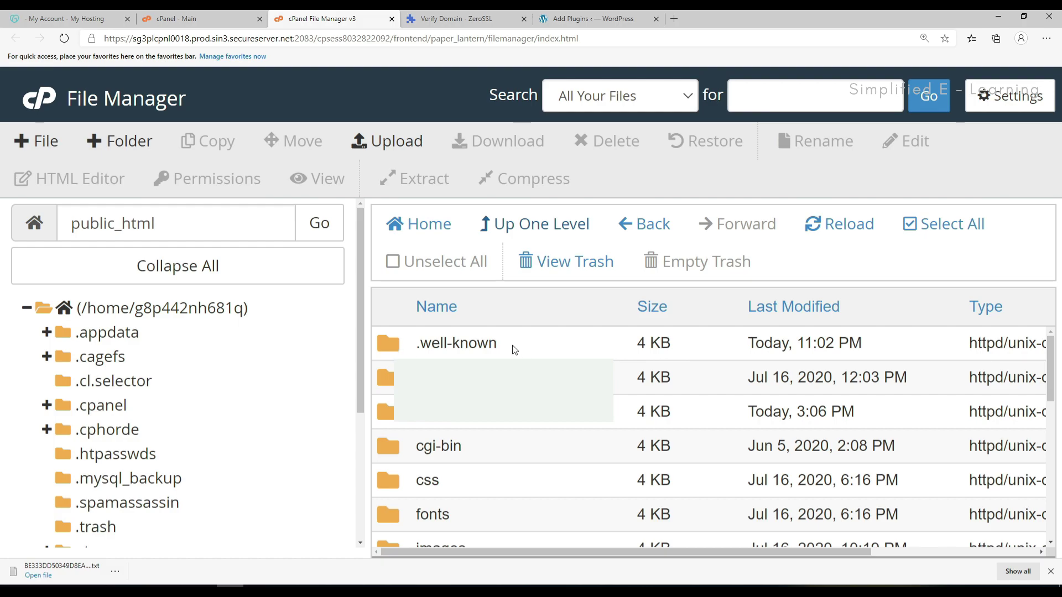
Step: Create a pki-validation folder inside .well-known, copying its name from the upload path on the ZeroSSL page
double_click(395, 347)
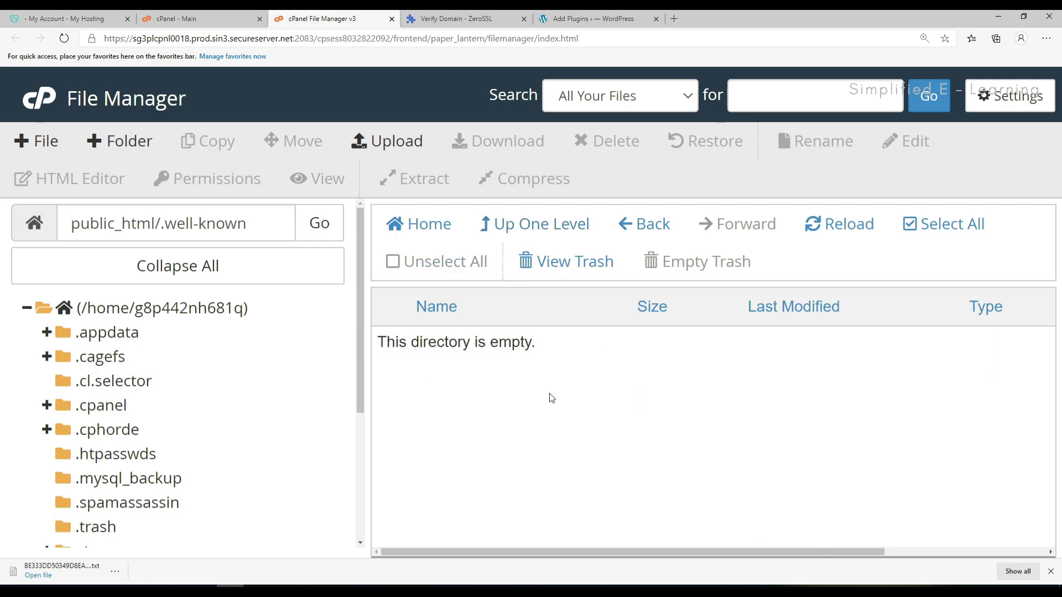
left_click(124, 142)
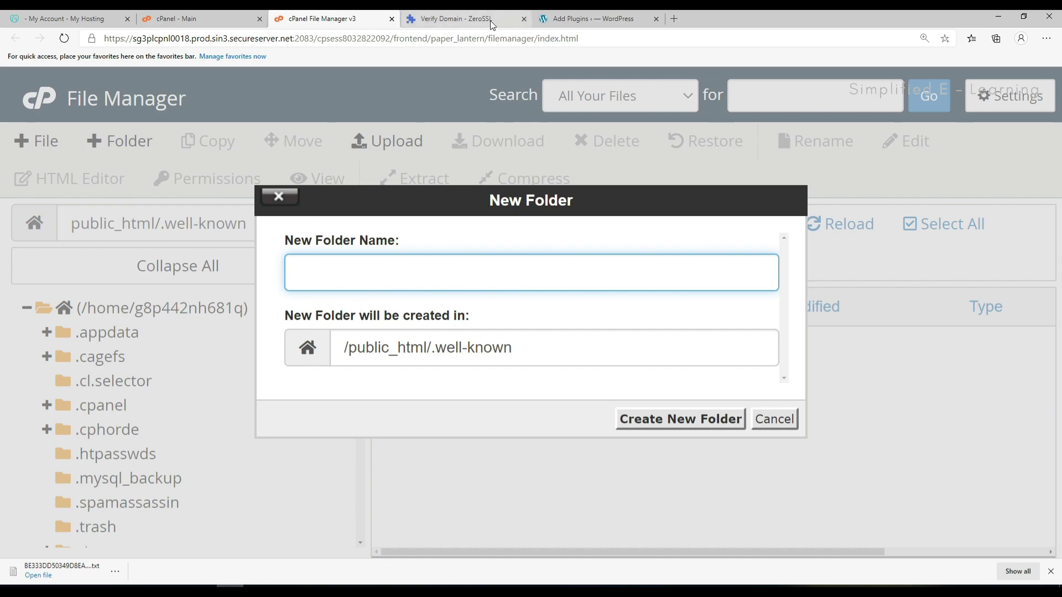
left_click(464, 23)
left_click_drag(673, 352, 750, 353)
key("ctrl+c")
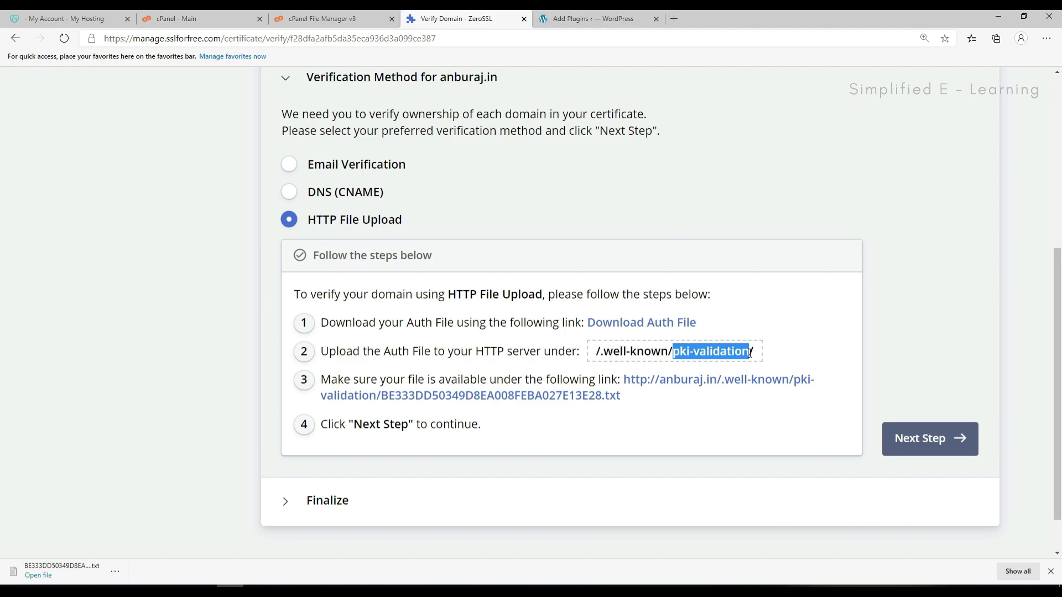
left_click(324, 18)
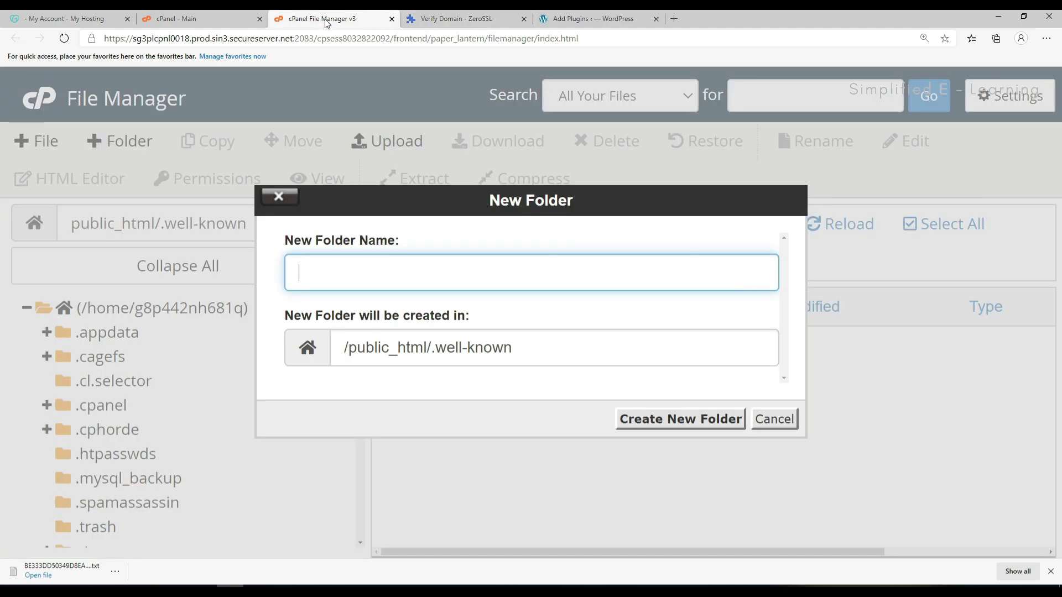
left_click(335, 272)
key("ctrl+v")
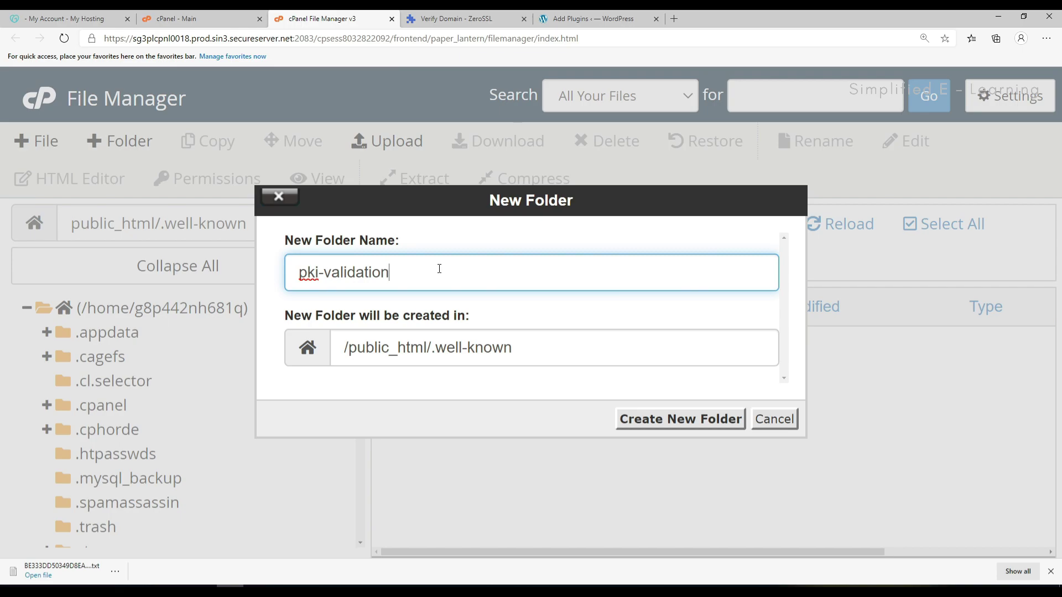
left_click(677, 419)
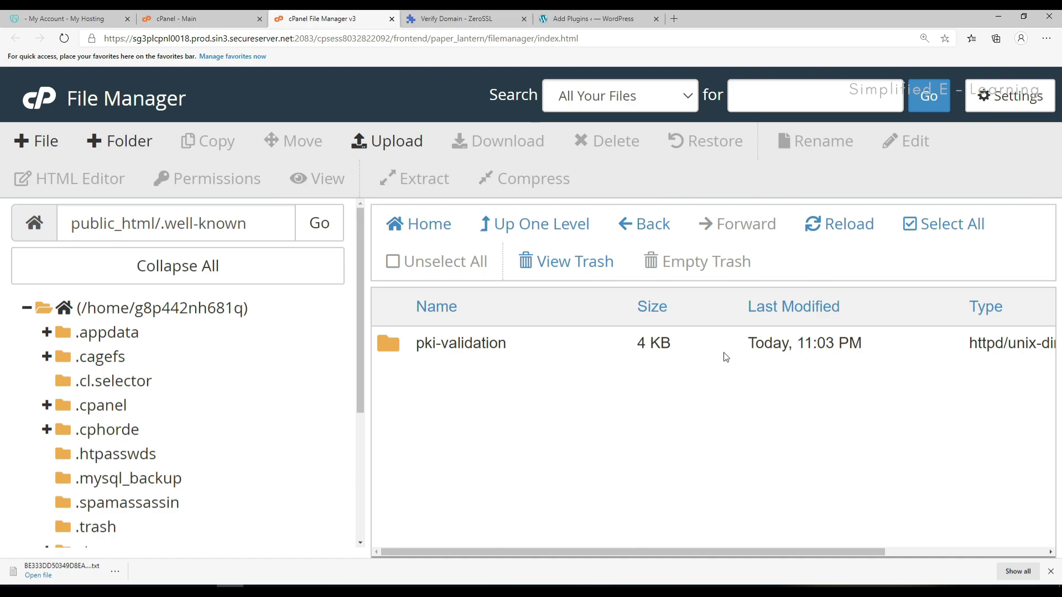
Step: Upload the downloaded auth text file into the pki-validation folder
double_click(391, 344)
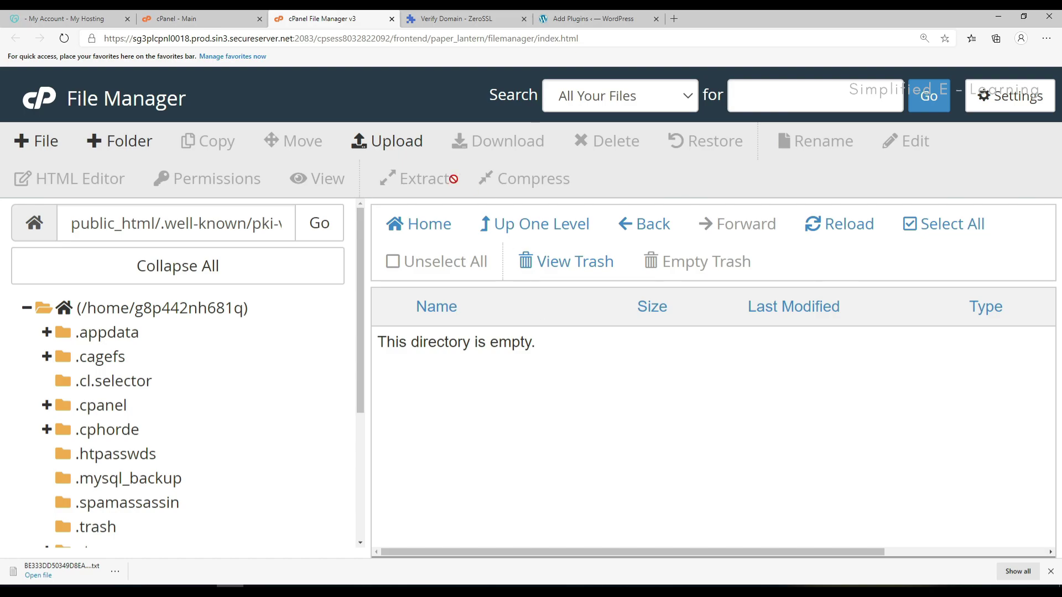
left_click(402, 148)
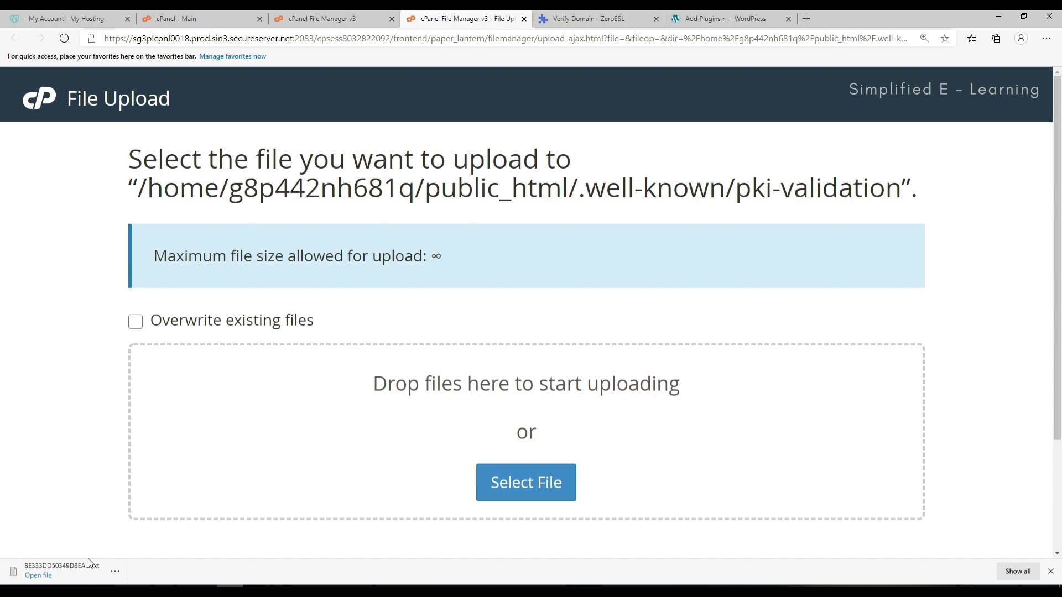
left_click_drag(55, 570, 383, 410)
scroll(359, 440, "down", 1)
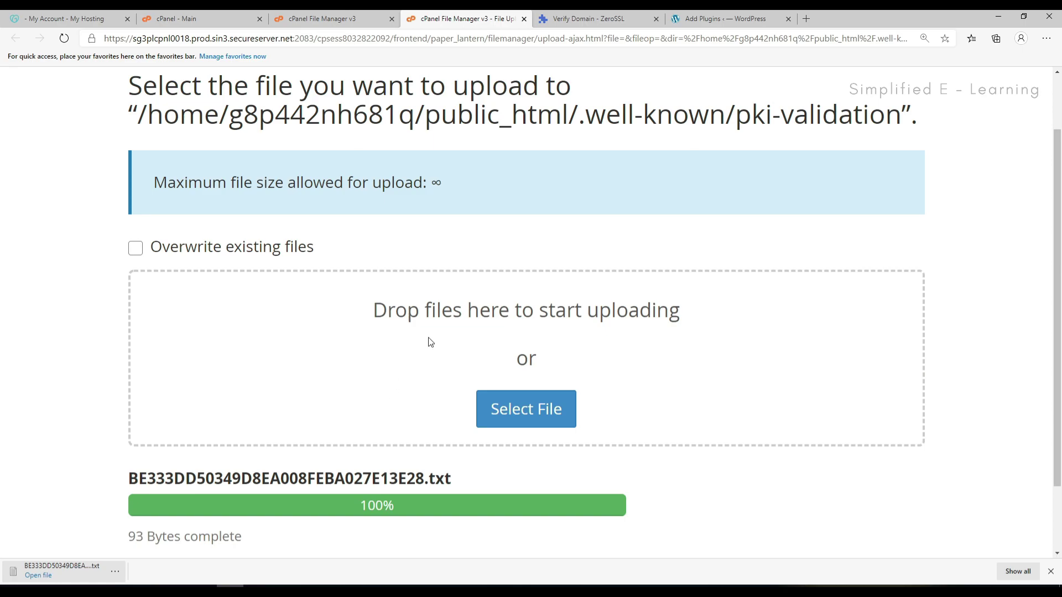
Step: Check the uploaded auth file at ZeroSSL's validation link and run the domain verification for anburaj.in
left_click(587, 18)
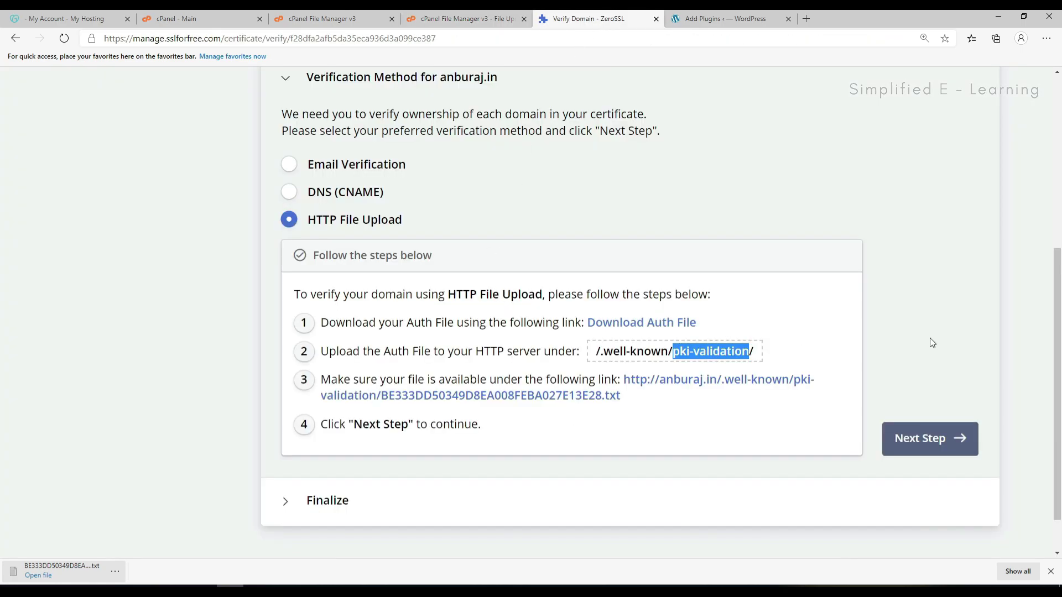
left_click(819, 337)
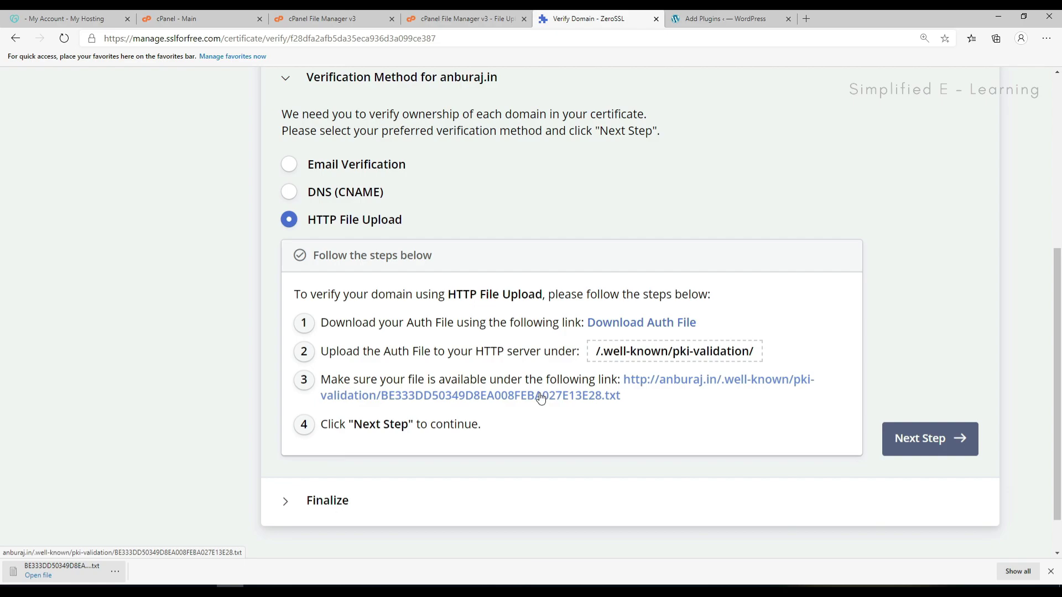
left_click(562, 397)
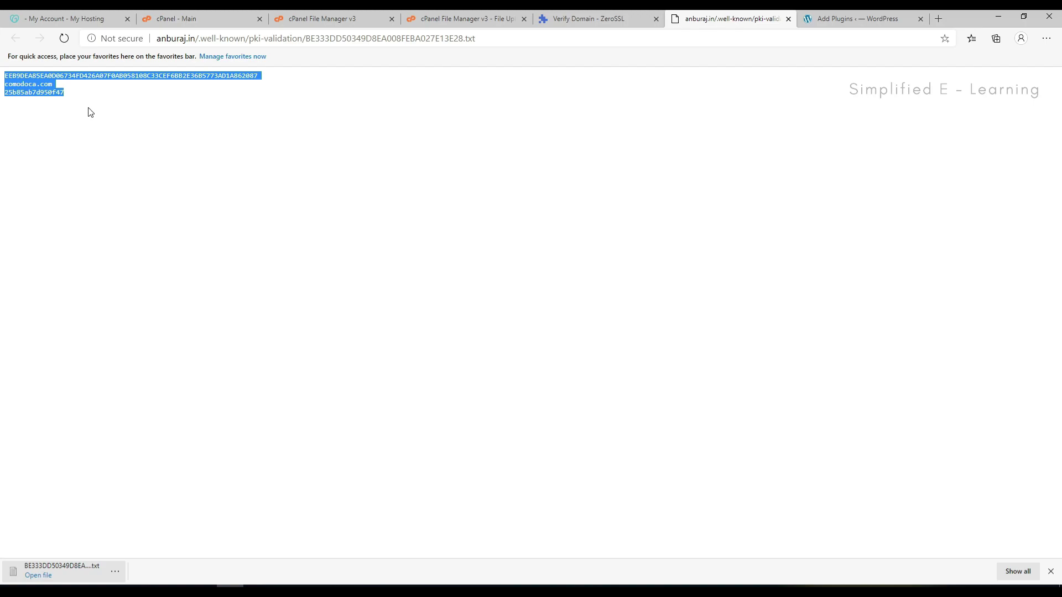
left_click(789, 19)
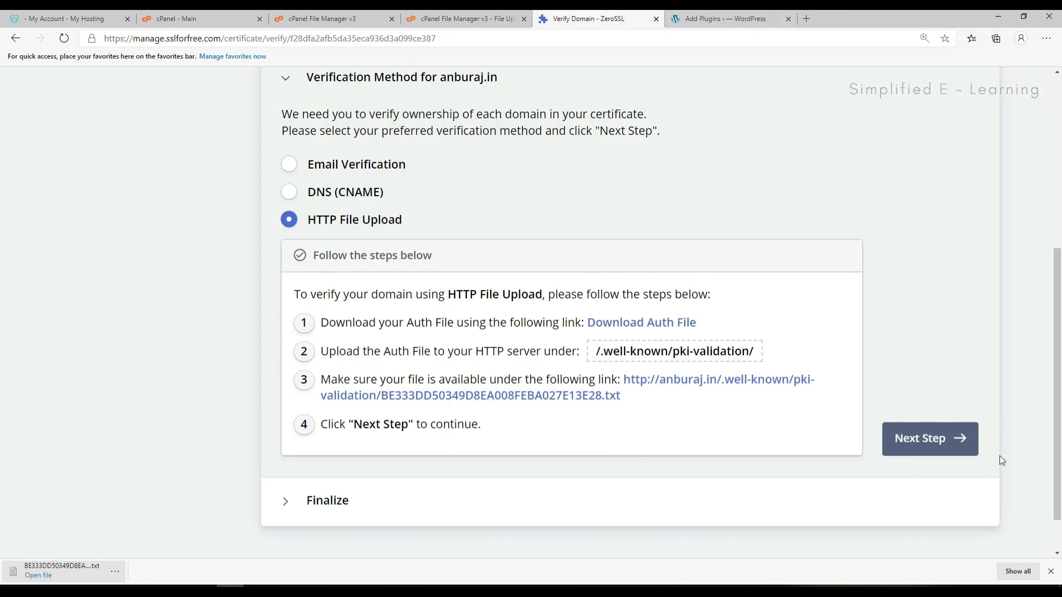
left_click(928, 443)
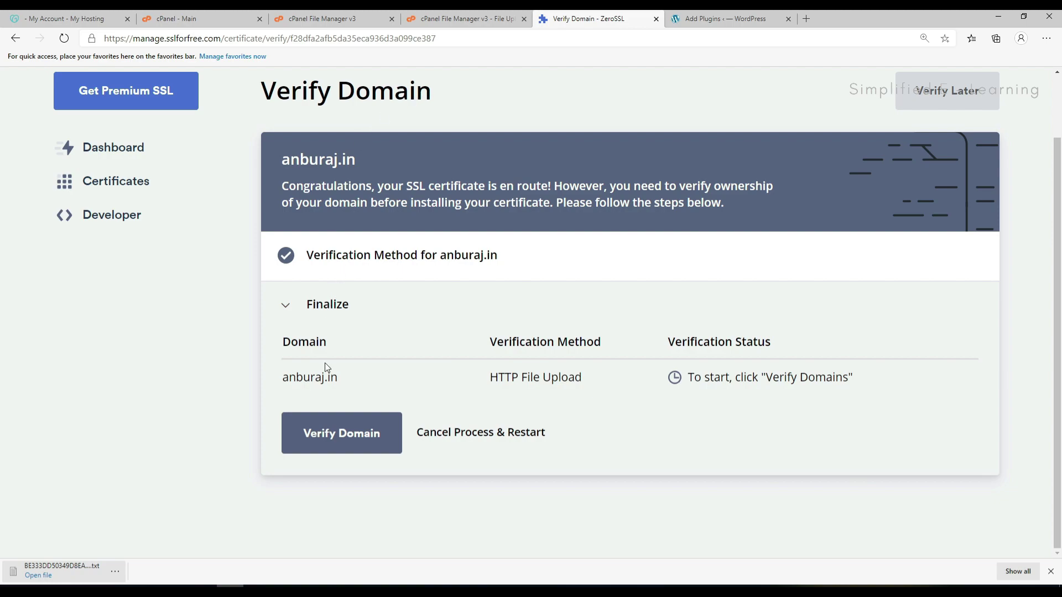
left_click(339, 438)
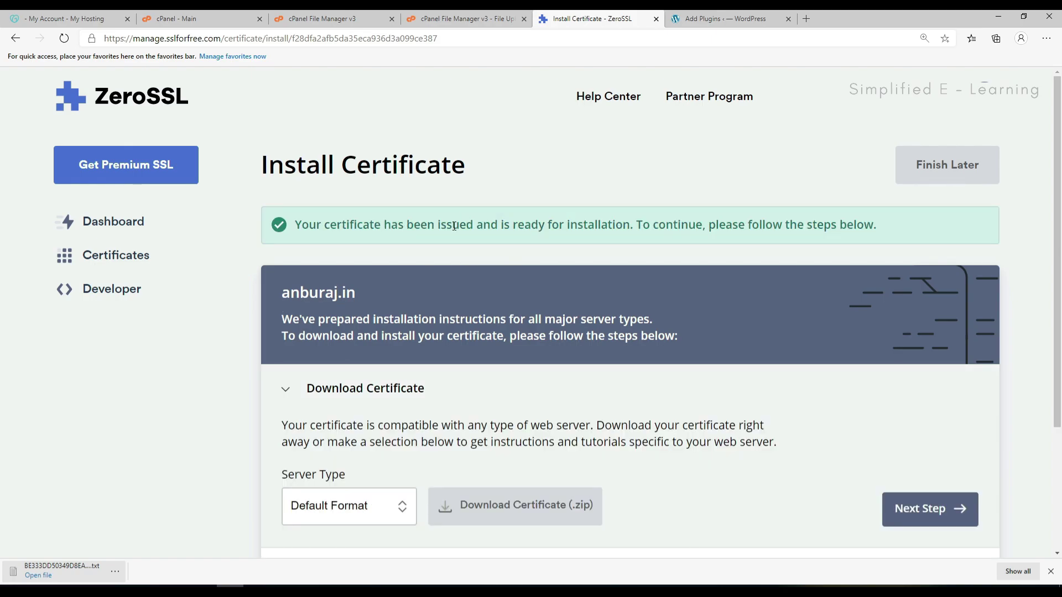
Step: Download the issued certificate for the cPanel server type and open anburaj.in.zip
scroll(587, 378, "down", 1)
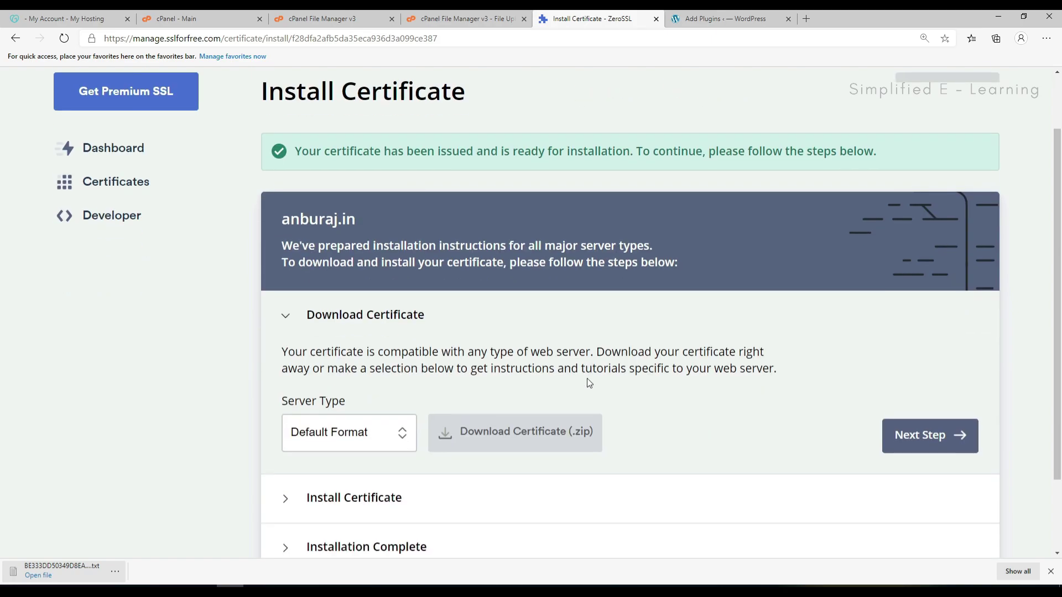
left_click(390, 438)
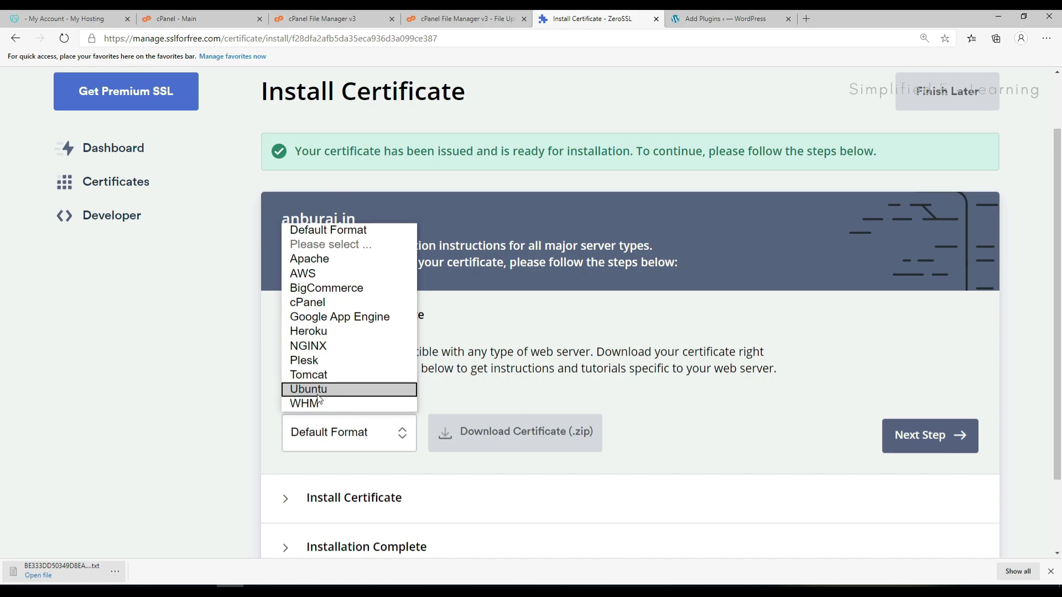
left_click(325, 304)
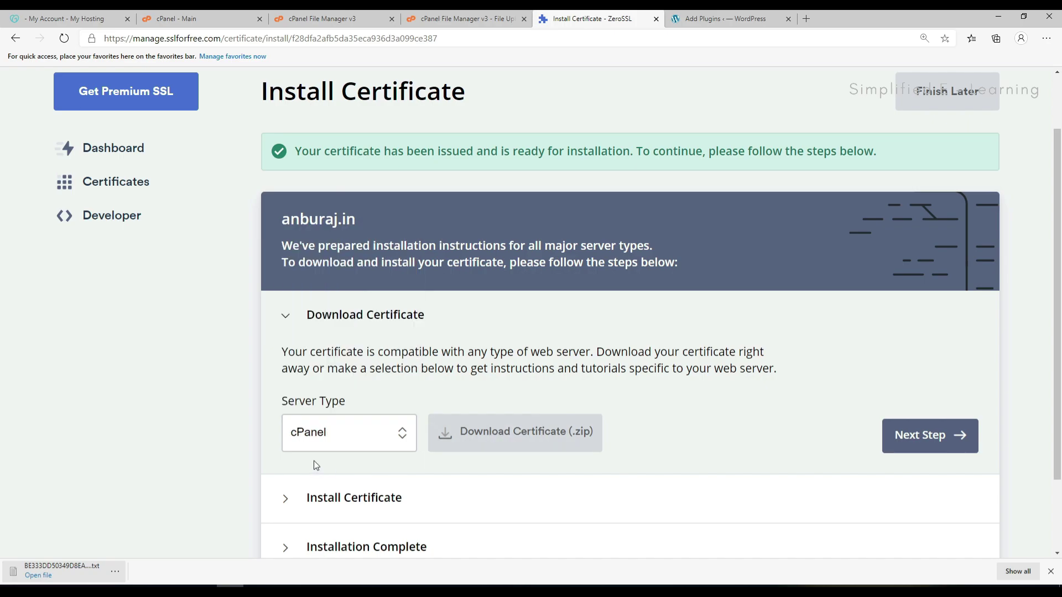
left_click(504, 438)
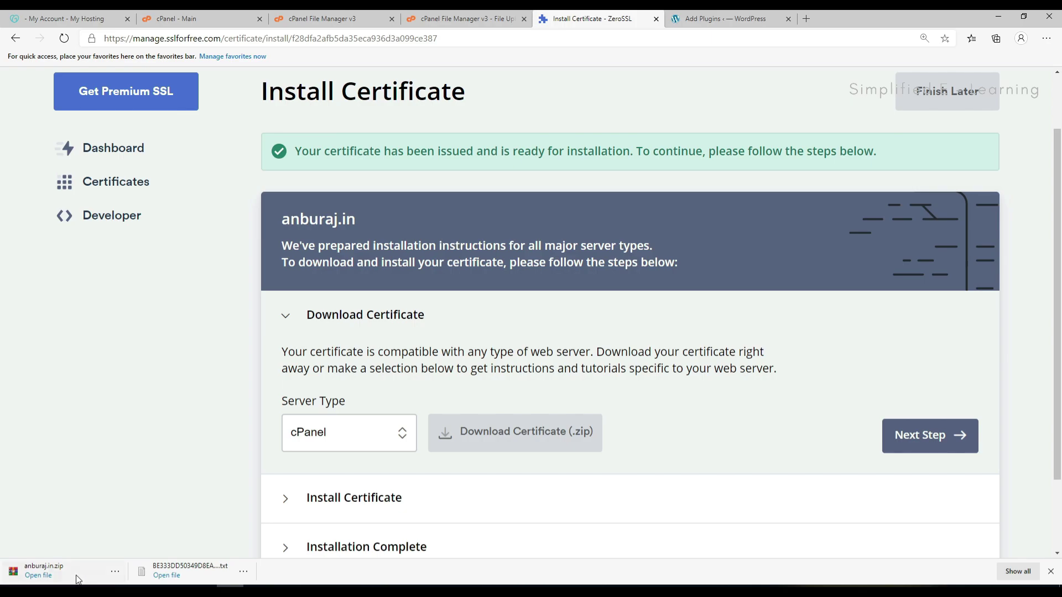
left_click(67, 567)
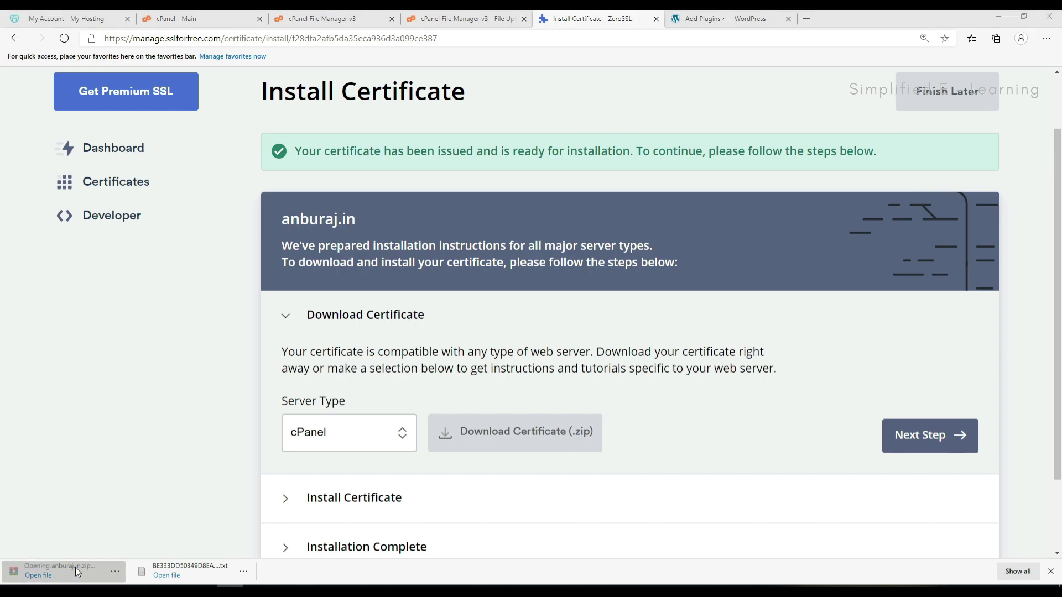
Step: Extract ca_bundle.crt, certificate.crt and private.key from the archive into the anburaj.in folder in Downloads
left_click_drag(453, 318, 425, 285)
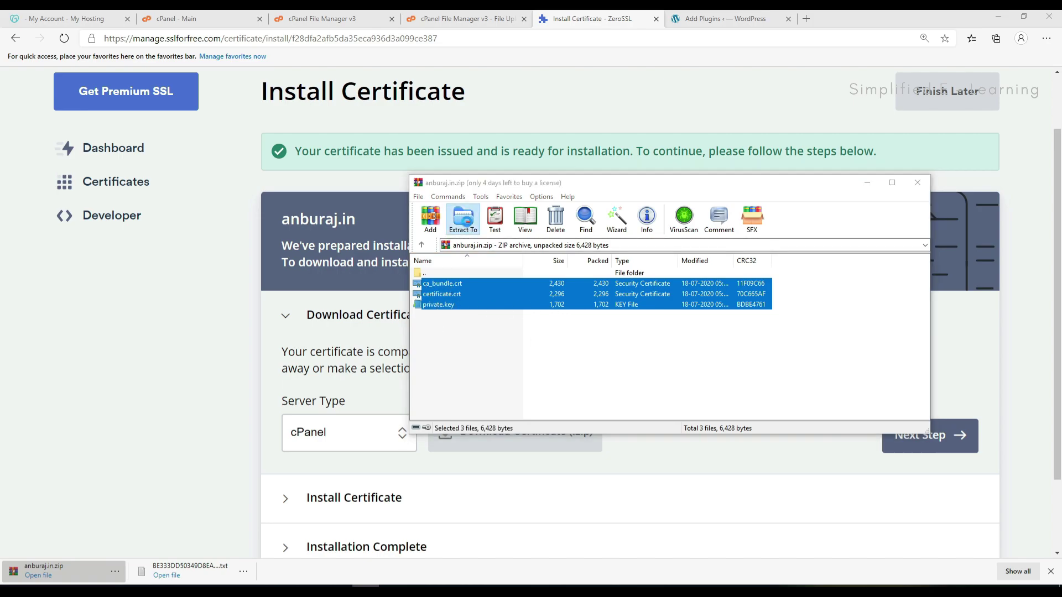
left_click(462, 218)
left_click_drag(343, 71, 153, 137)
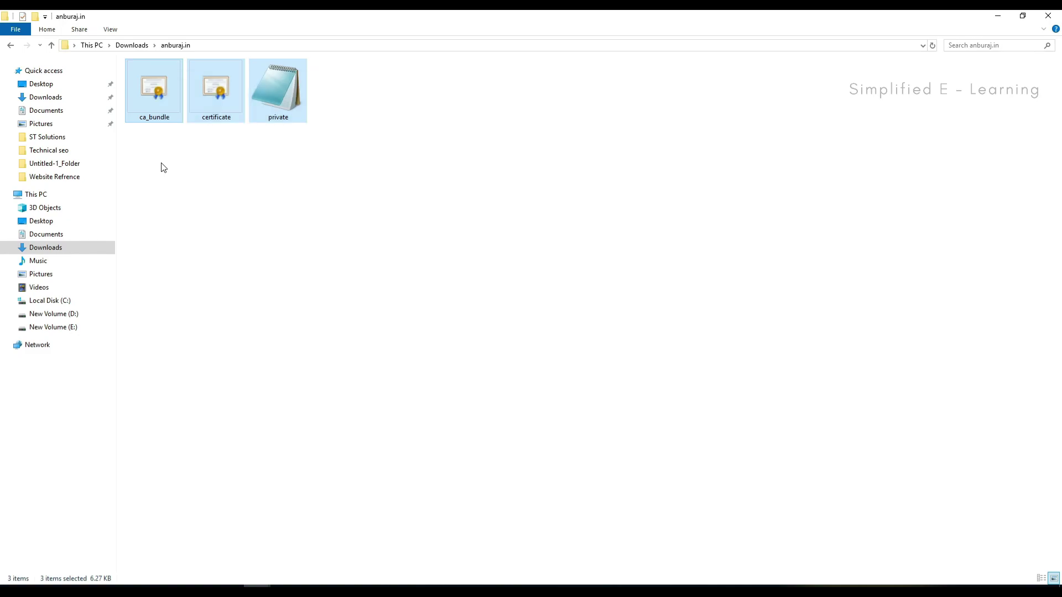
left_click(276, 173)
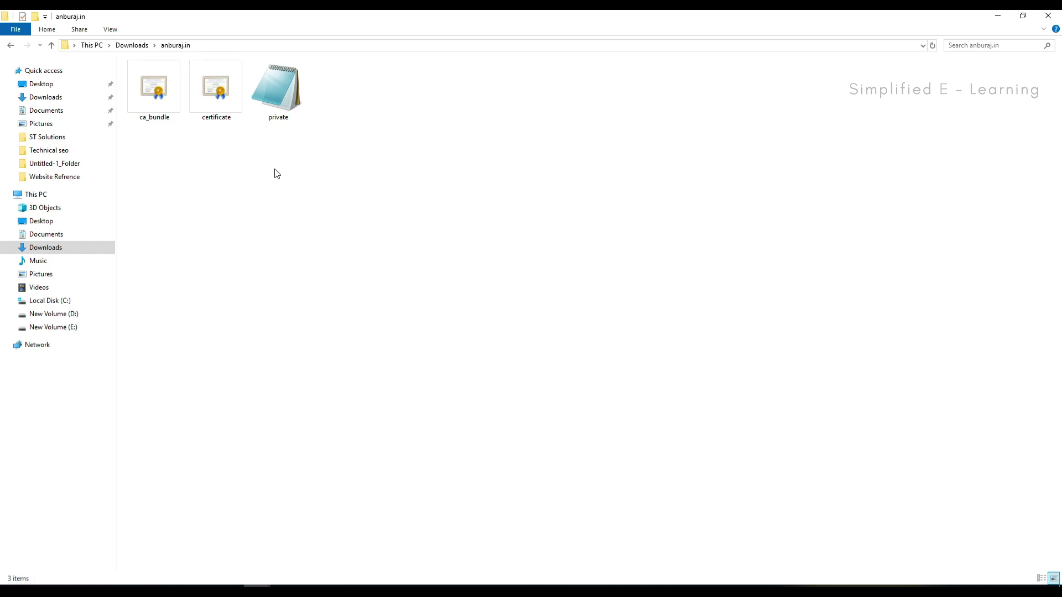
Step: Switch to cPanel in the browser and open the SSL/TLS manager from the Security section
key("alt+Tab")
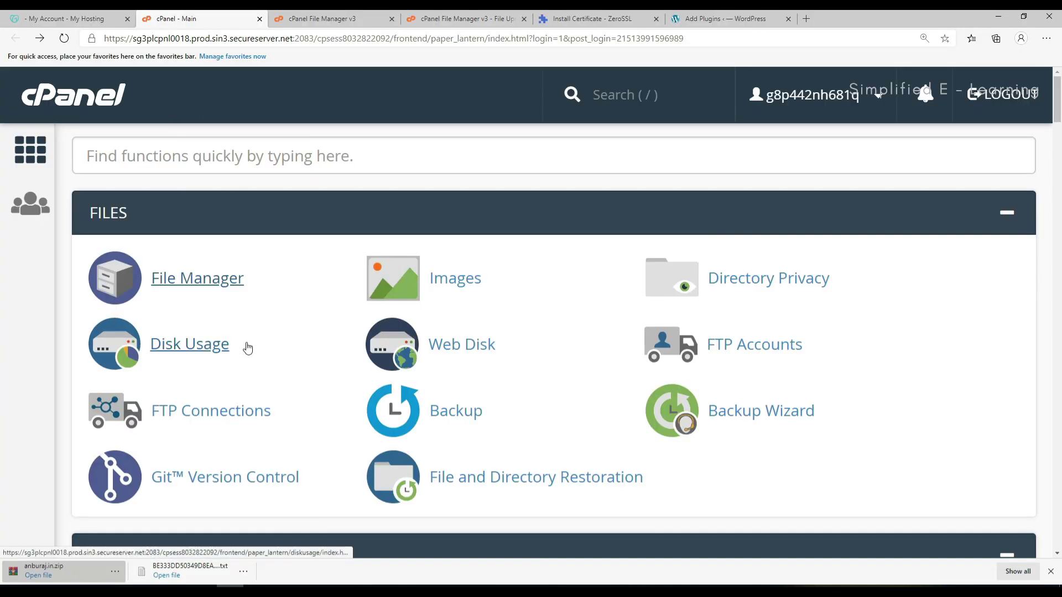
scroll(247, 347, "down", 2)
scroll(248, 348, "down", 5)
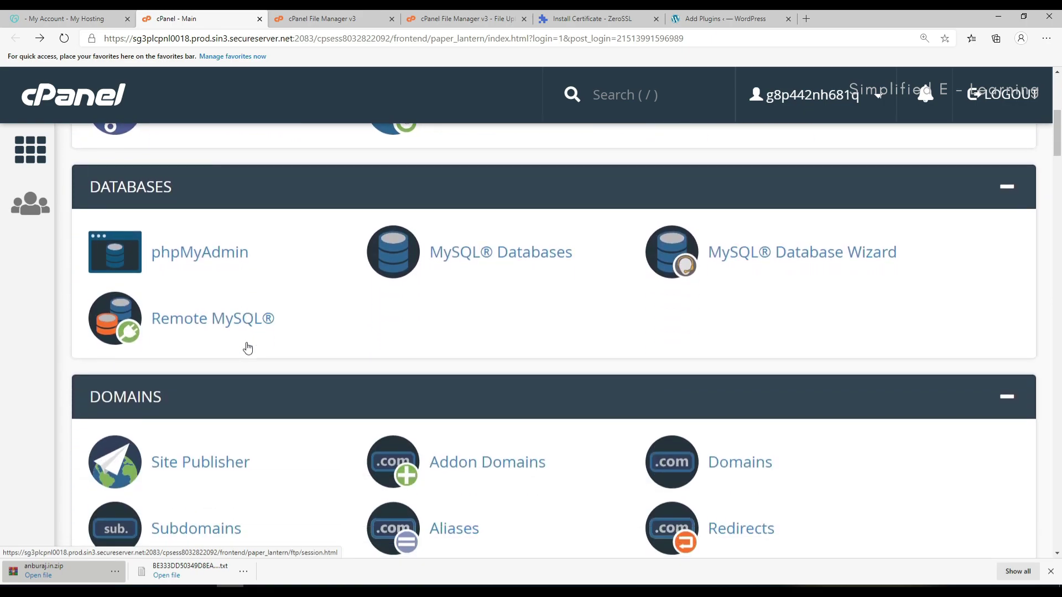
scroll(248, 347, "down", 4)
scroll(248, 347, "down", 8)
scroll(248, 347, "down", 4)
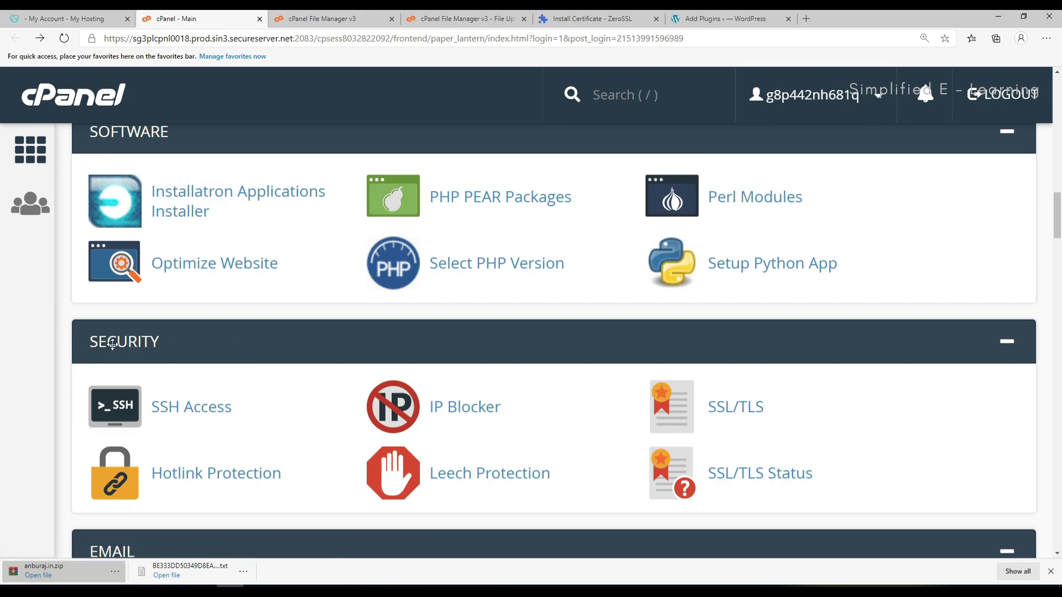
left_click(728, 411)
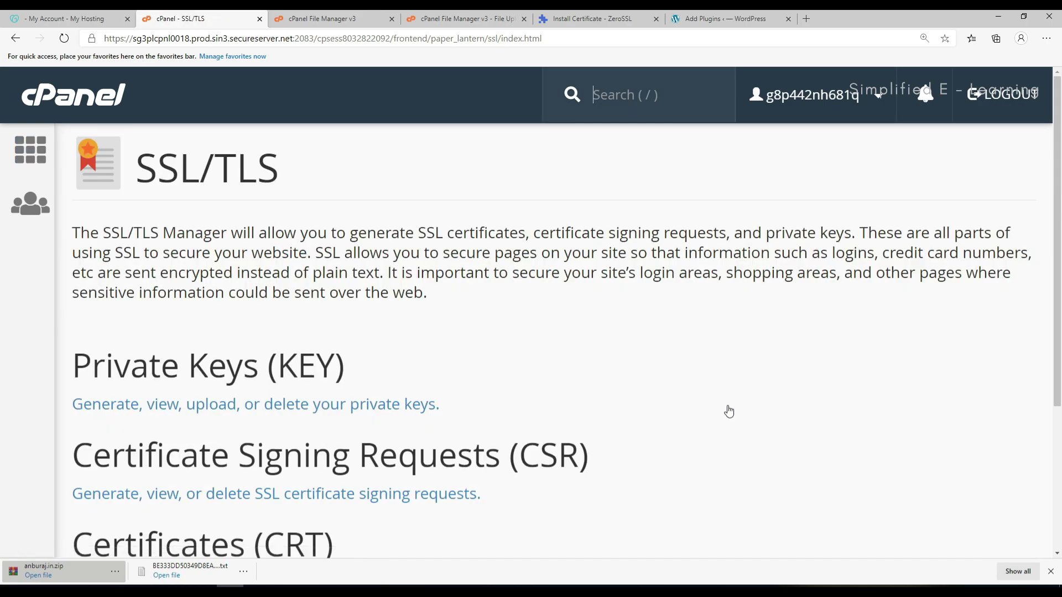
Step: Go to the management of installed SSL sites and start updating the certificate for anburaj.in
scroll(221, 410, "down", 4)
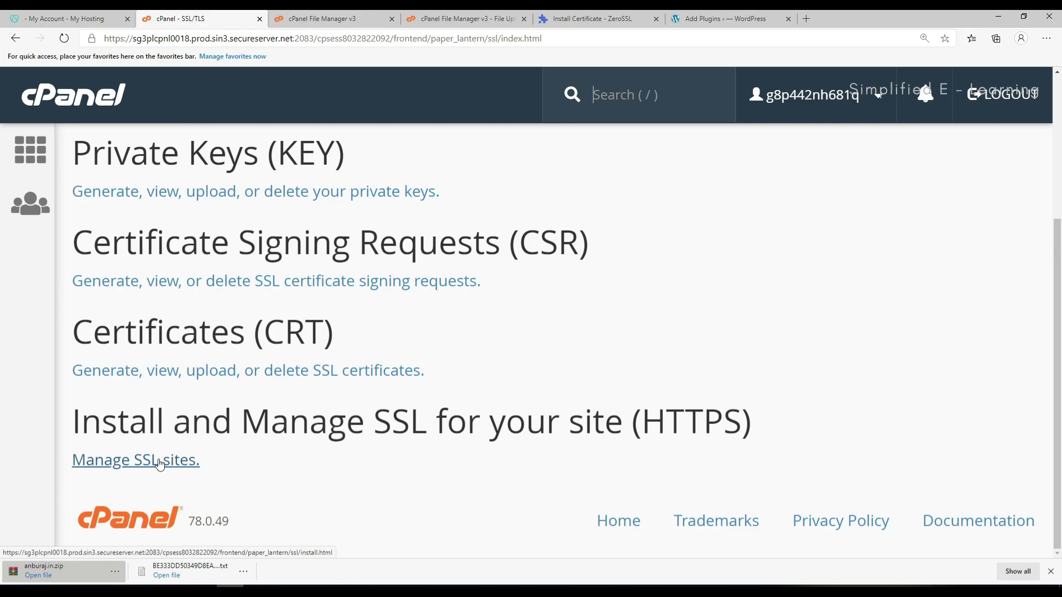
left_click(138, 463)
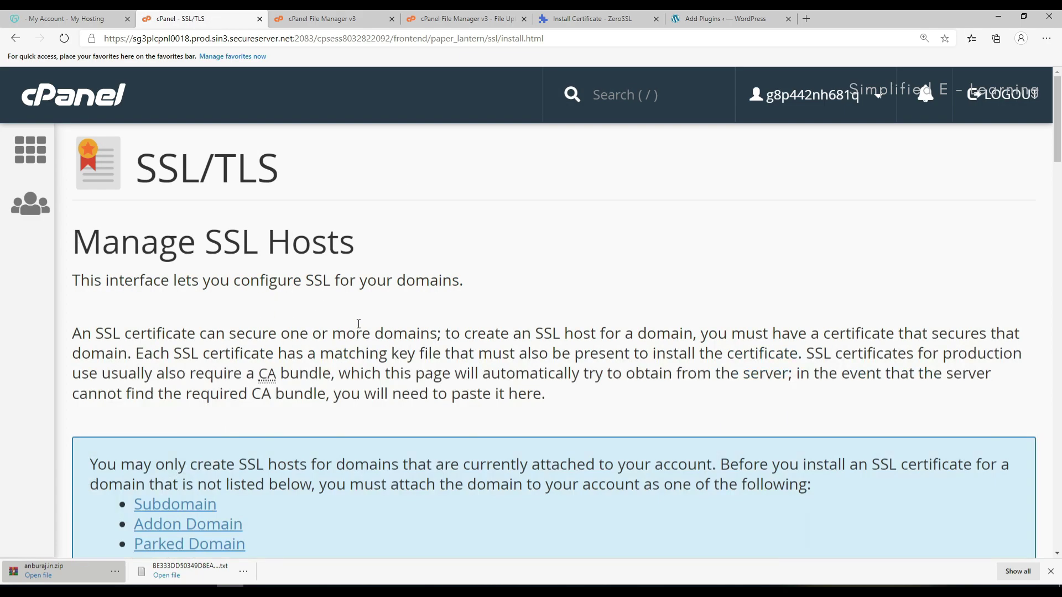
left_click_drag(1056, 139, 1056, 242)
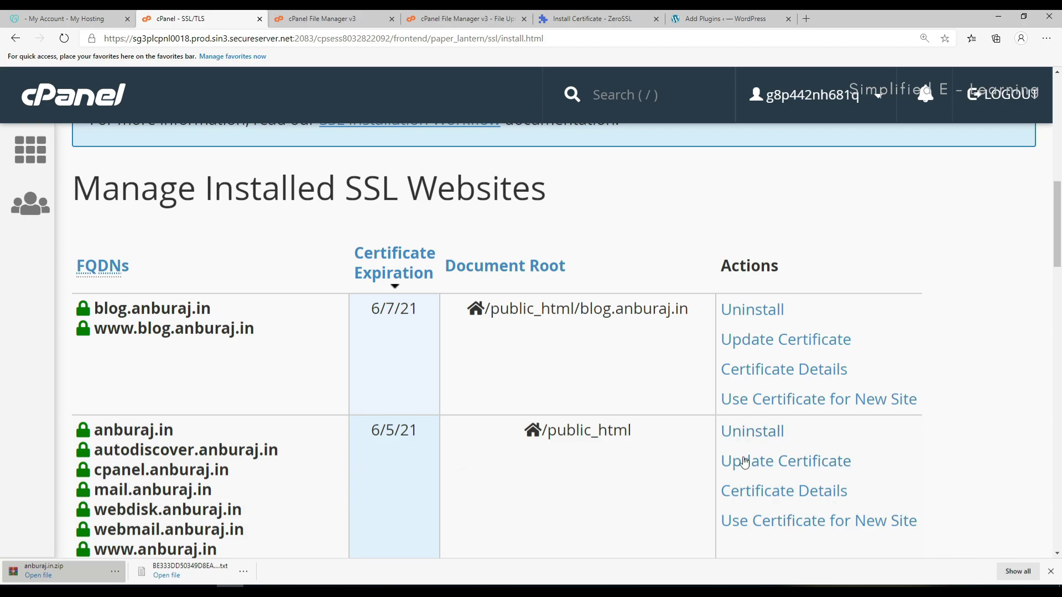
left_click(789, 462)
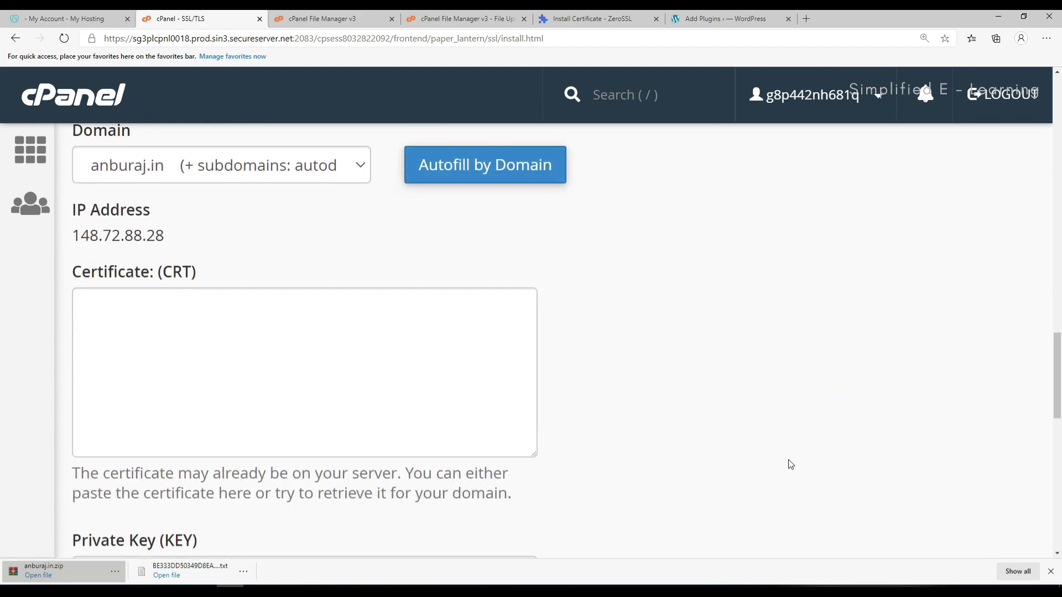
Step: Open the extracted certificate file in Notepad and copy its full contents for the Certificate (CRT) field
left_click(173, 362)
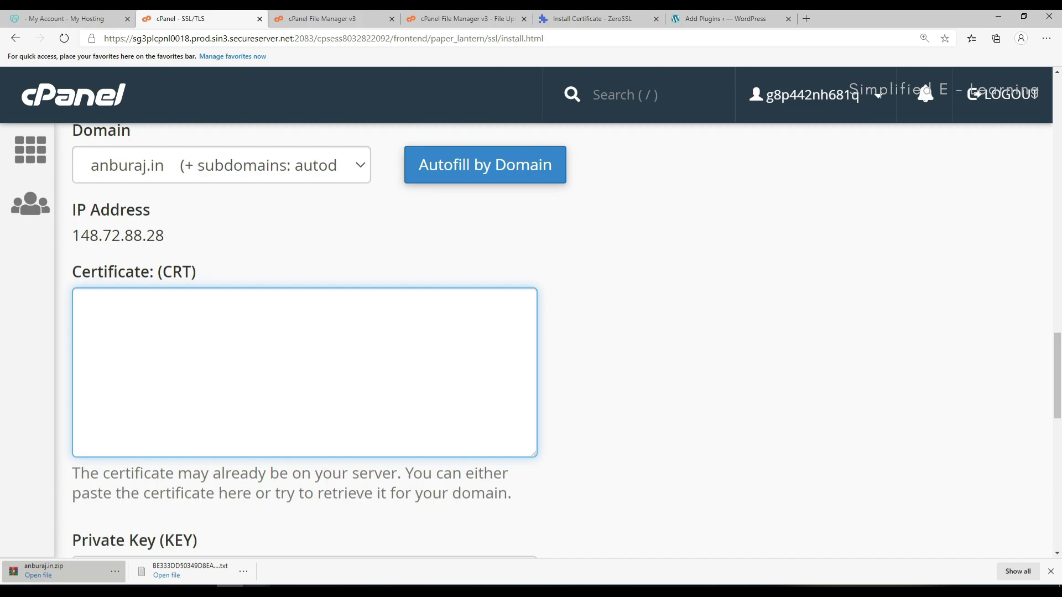
mouse_move(257, 586)
left_click(307, 556)
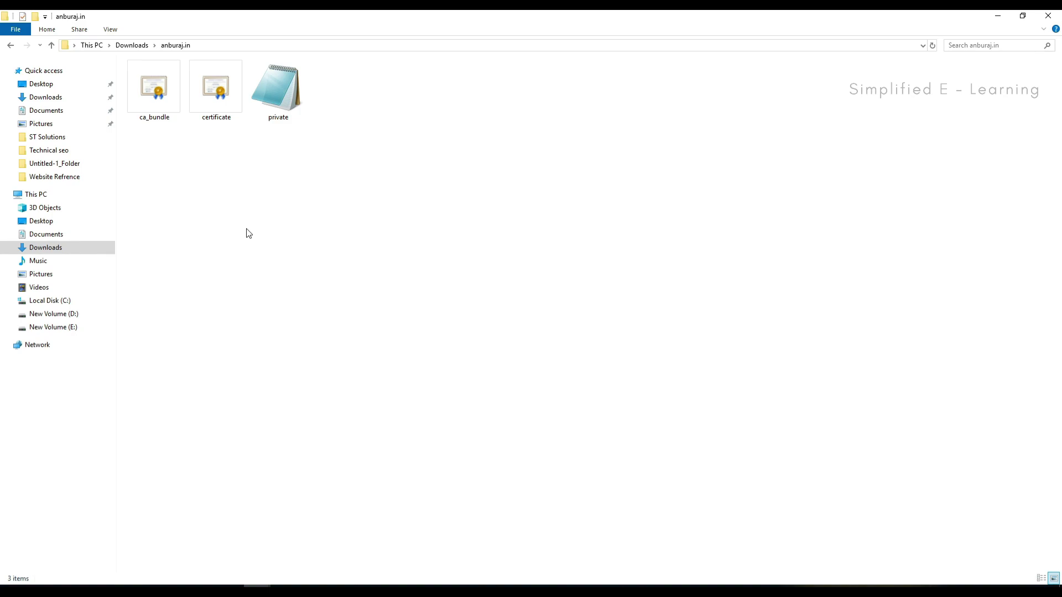
left_click(210, 94)
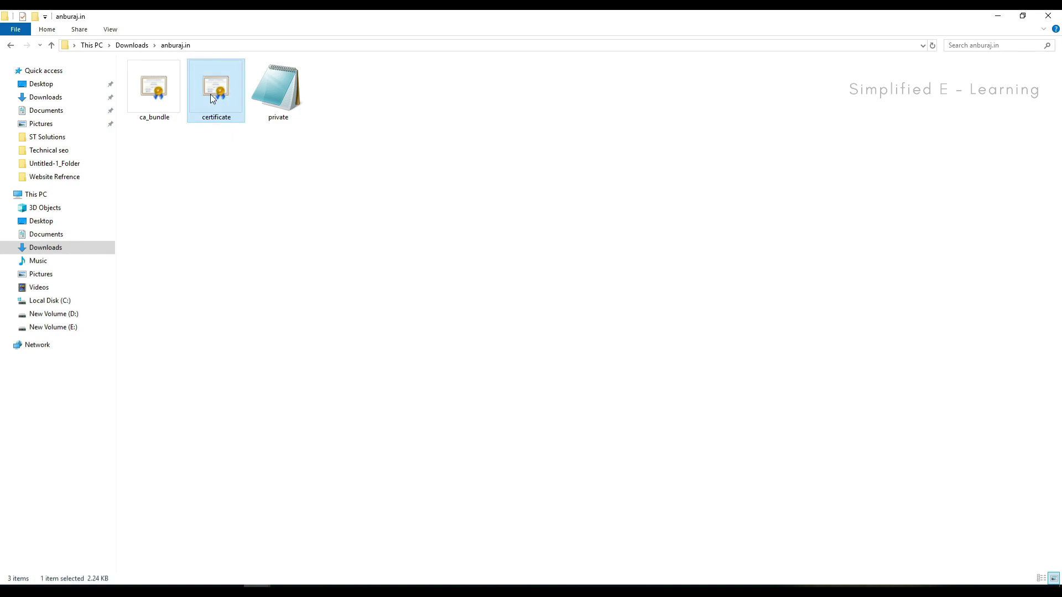
right_click(211, 98)
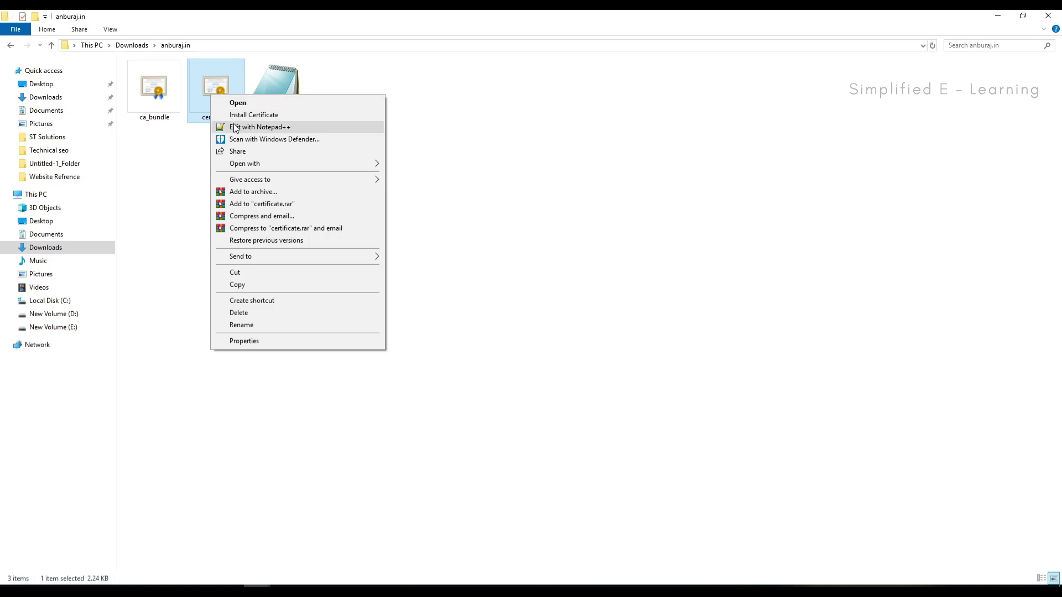
mouse_move(241, 164)
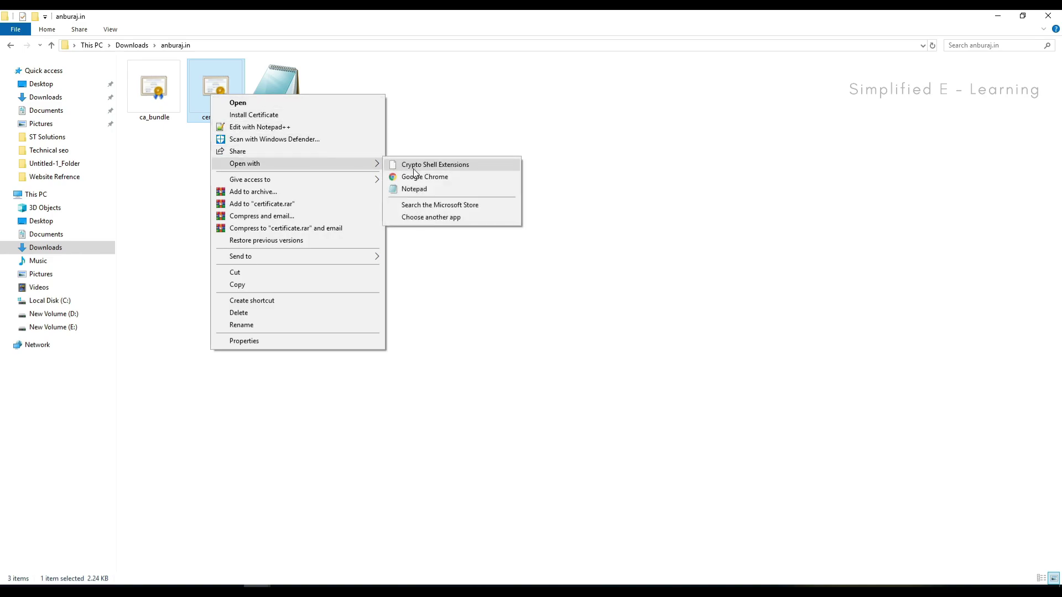
left_click(411, 188)
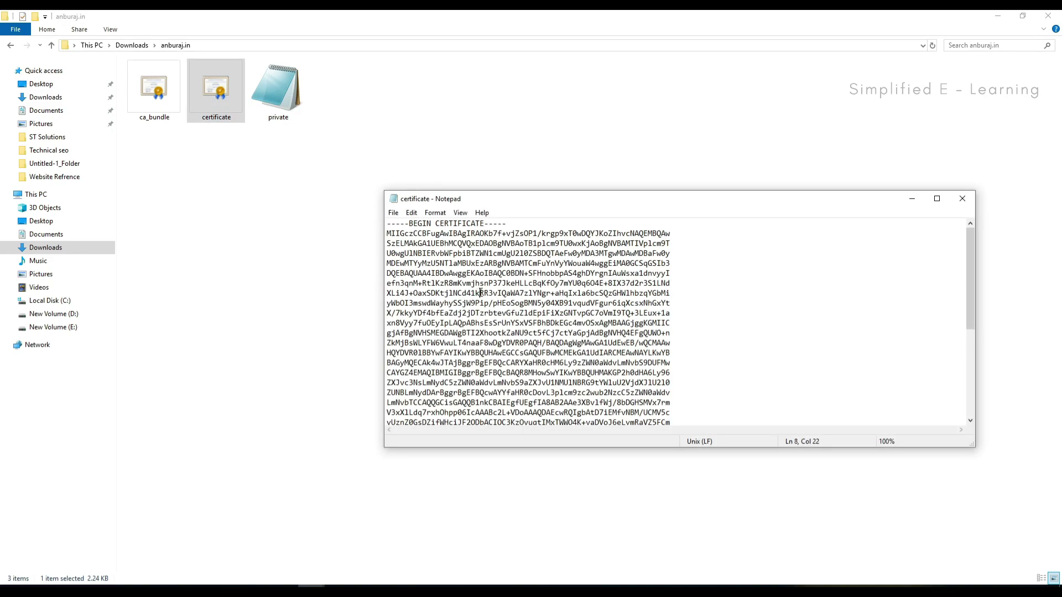
key("ctrl+a")
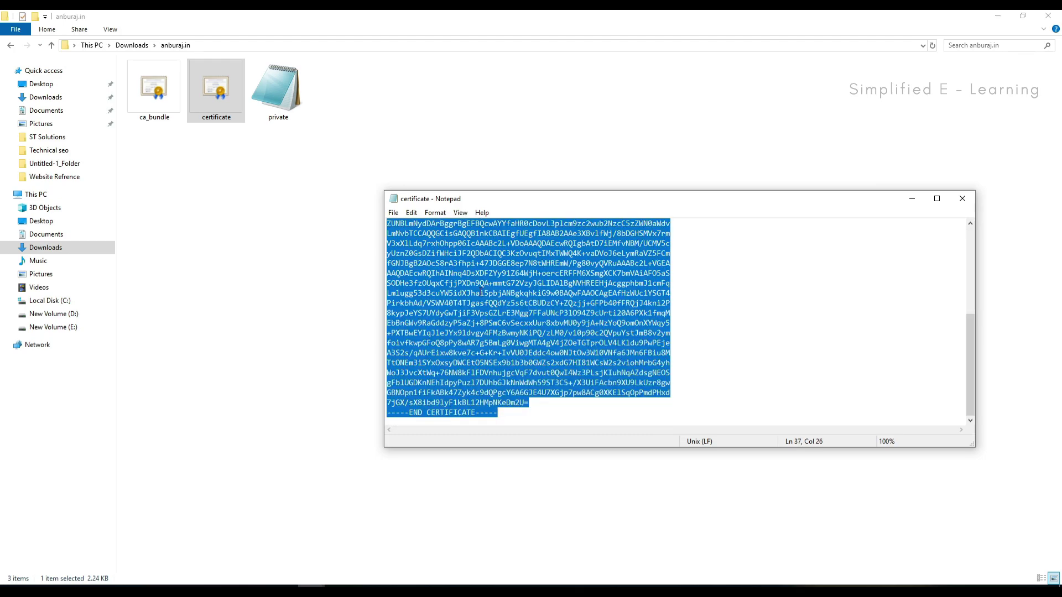
Step: Paste the certificate text into the Certificate (CRT) field for anburaj.in and check its expiration date
left_click(230, 590)
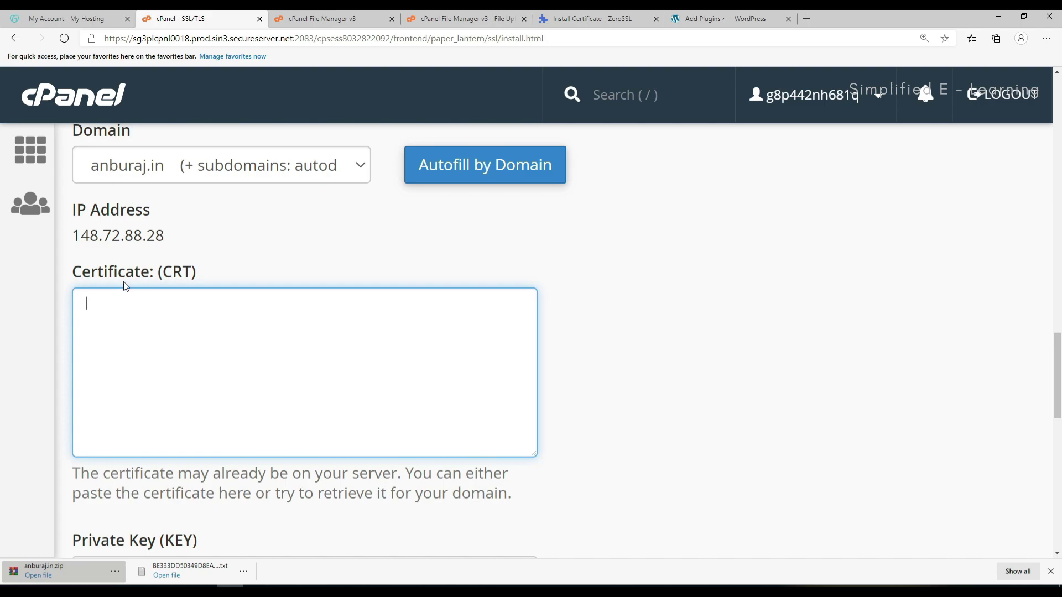
key("ctrl+v")
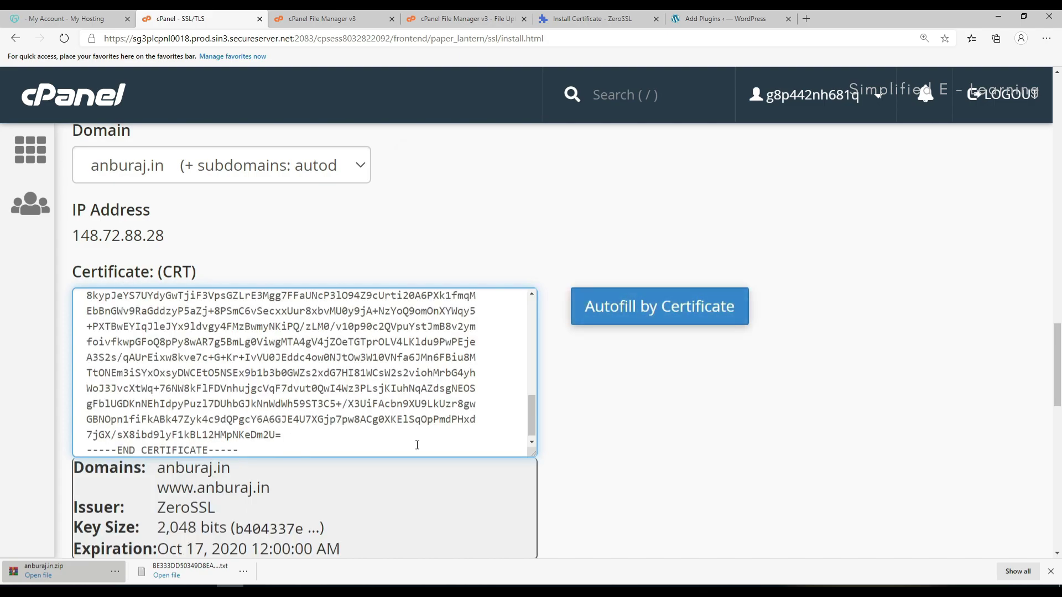
scroll(230, 508, "down", 1)
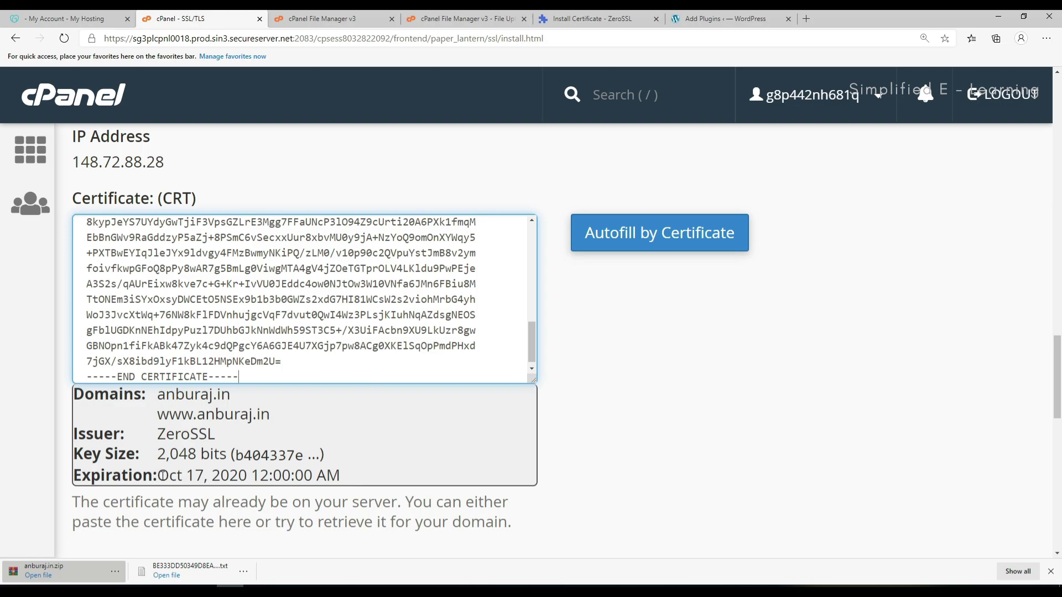
left_click_drag(158, 476, 245, 475)
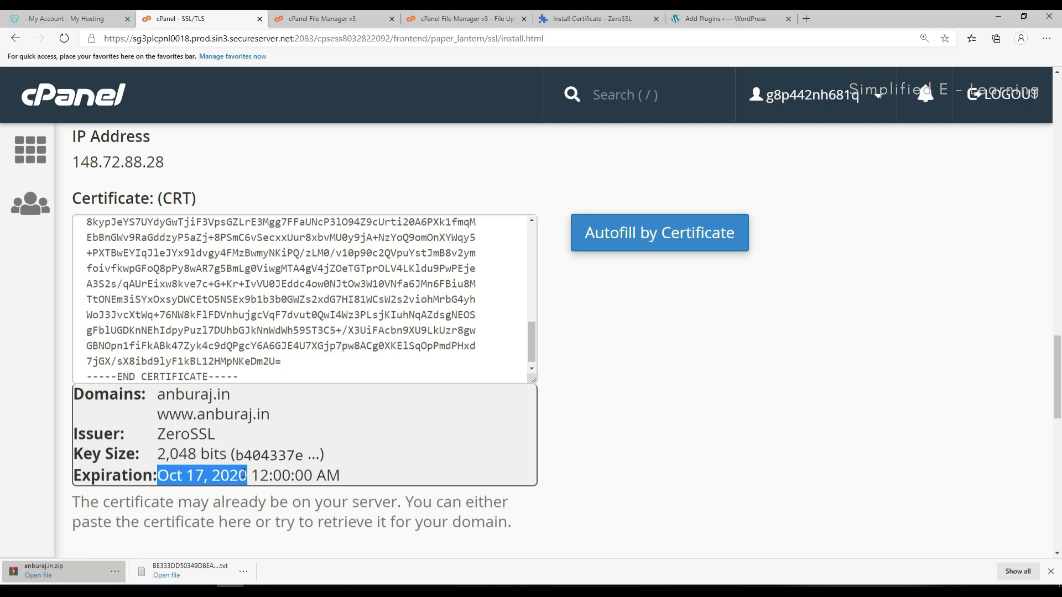
left_click(423, 476)
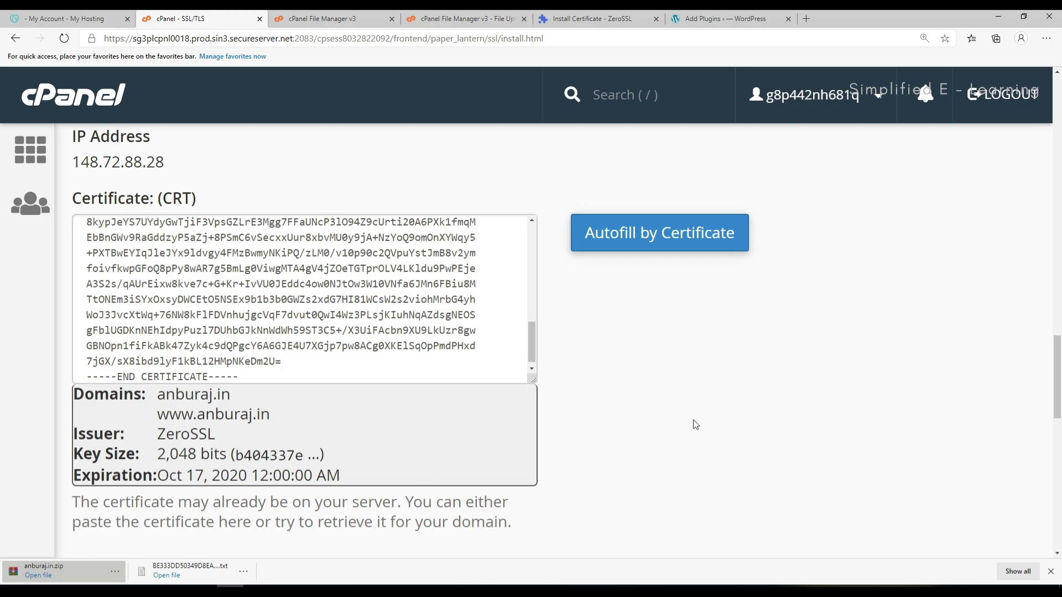
scroll(296, 423, "up", 1)
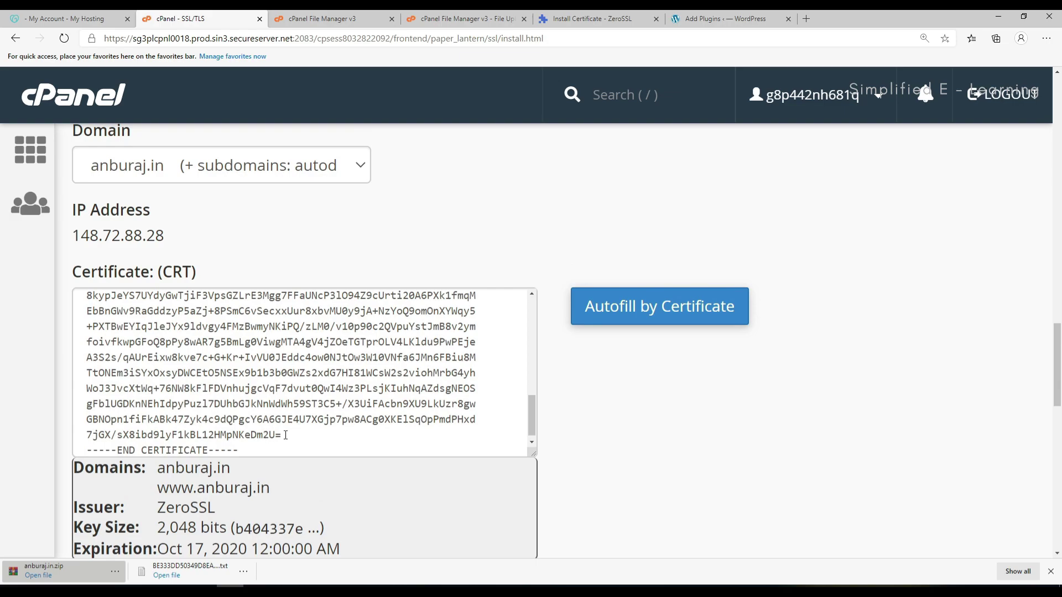
Step: Open the extracted private key file in Notepad and copy its full contents for the Private Key (KEY) field
scroll(288, 434, "down", 1)
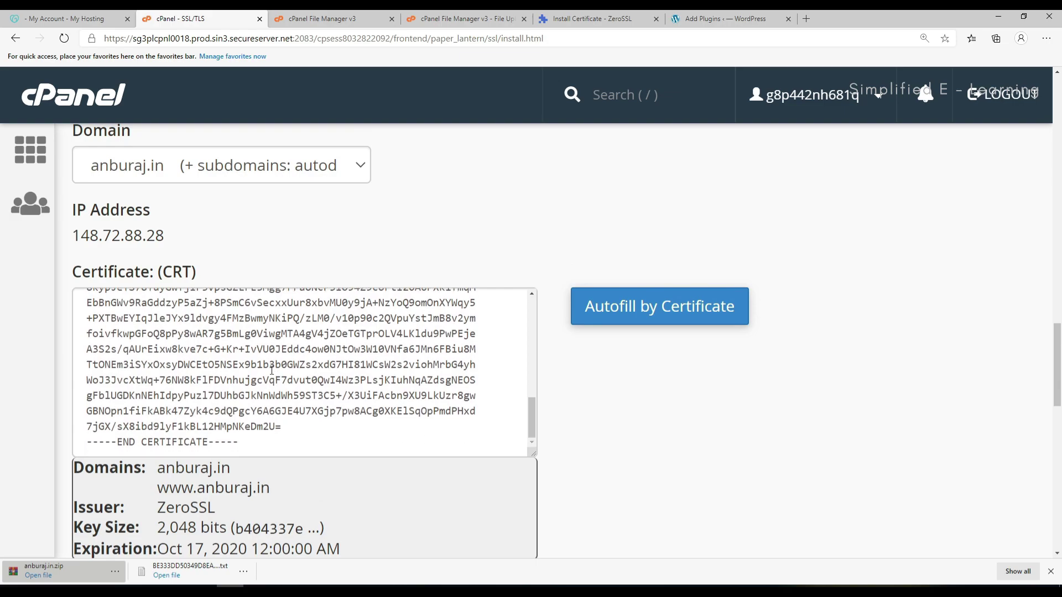
scroll(520, 406, "down", 4)
left_click(210, 419)
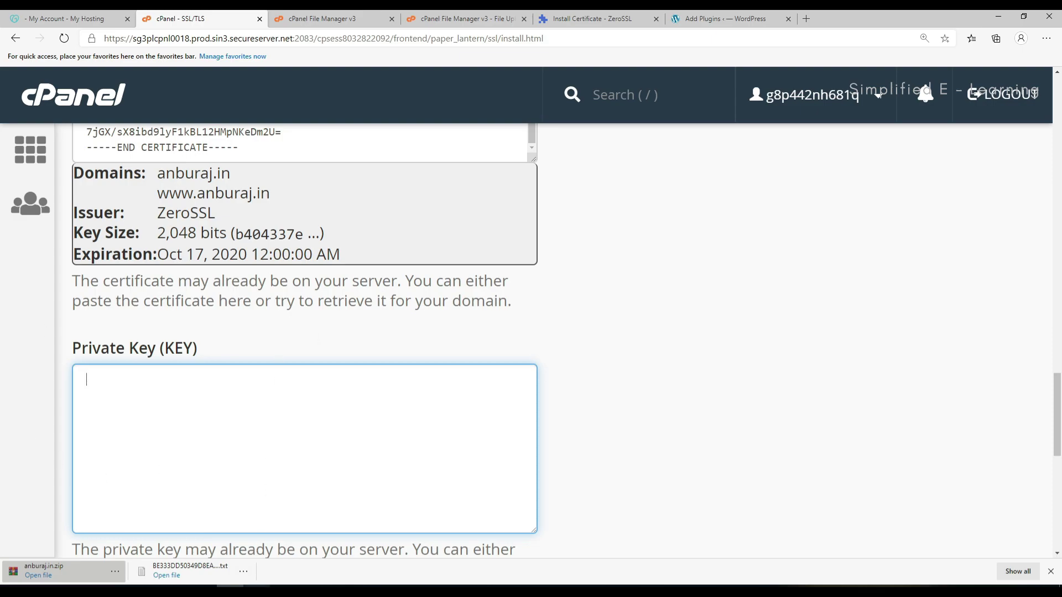
mouse_move(257, 585)
left_click(335, 546)
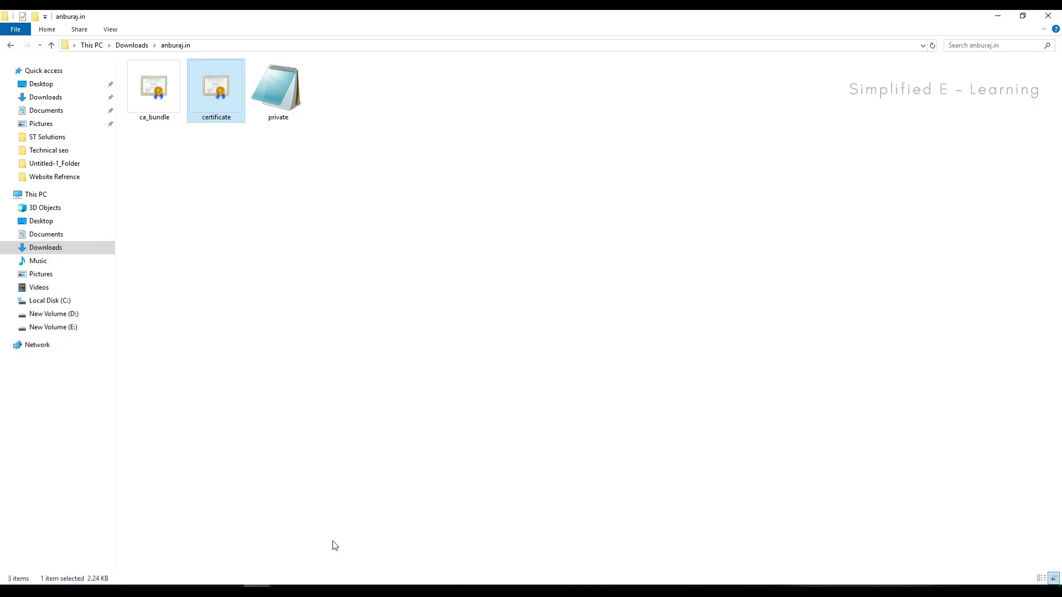
left_click(278, 101)
right_click(278, 101)
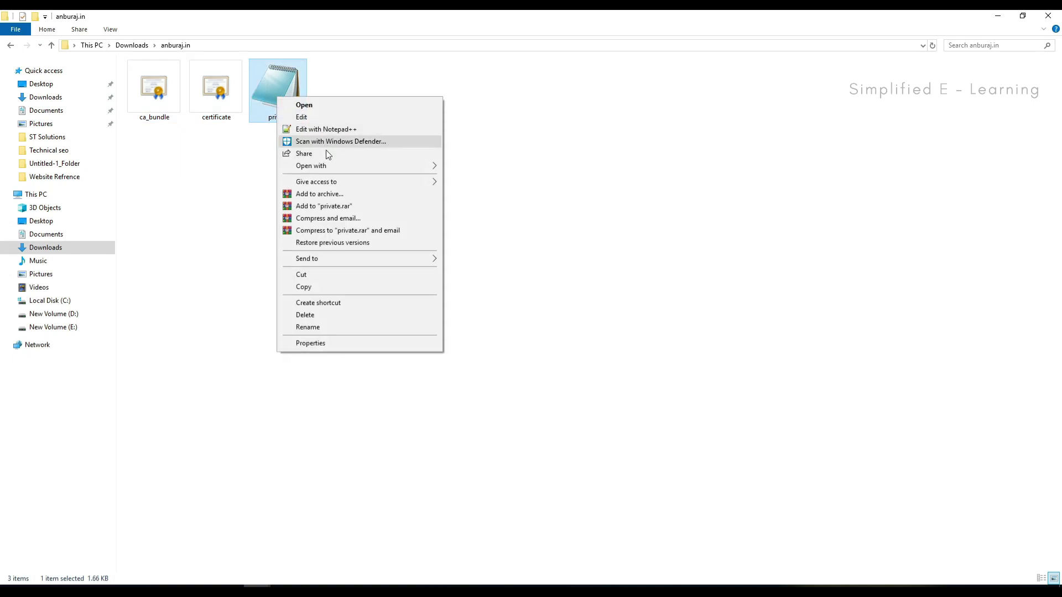
mouse_move(331, 164)
left_click(488, 181)
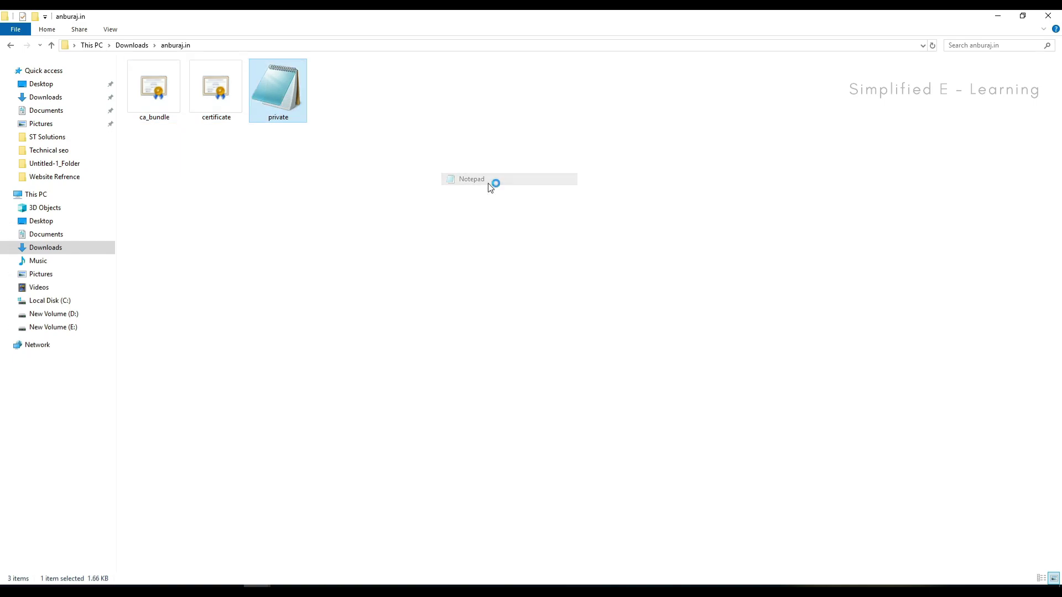
left_click(494, 263)
key("ctrl+a")
key("ctrl+c")
Step: Paste the copied private key into the Private Key (KEY) field of the SSL installation form in cPanel
left_click(242, 585)
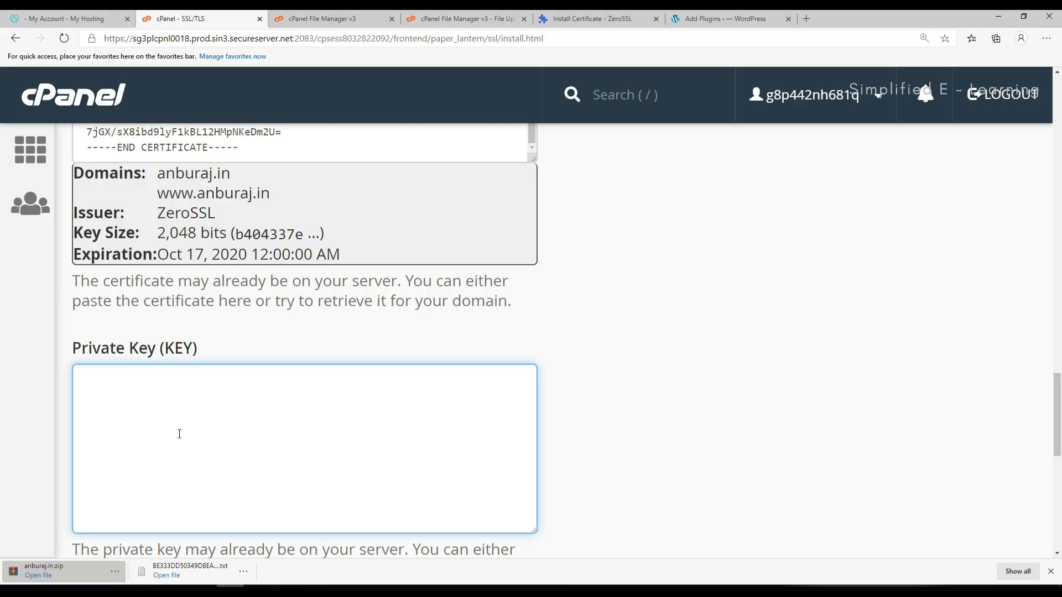
key("ctrl+v")
left_click(613, 427)
Step: Open the extracted ca_bundle file in Notepad and copy its full contents for the Certificate Authority Bundle (CABUNDLE) field
scroll(559, 430, "down", 5)
left_click(214, 422)
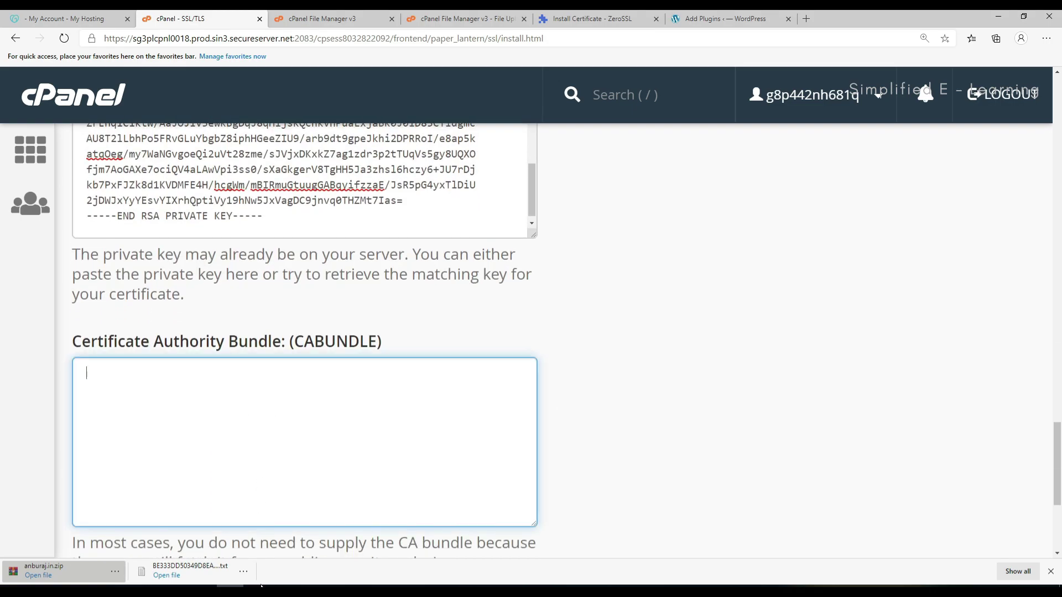
left_click(308, 567)
left_click(153, 98)
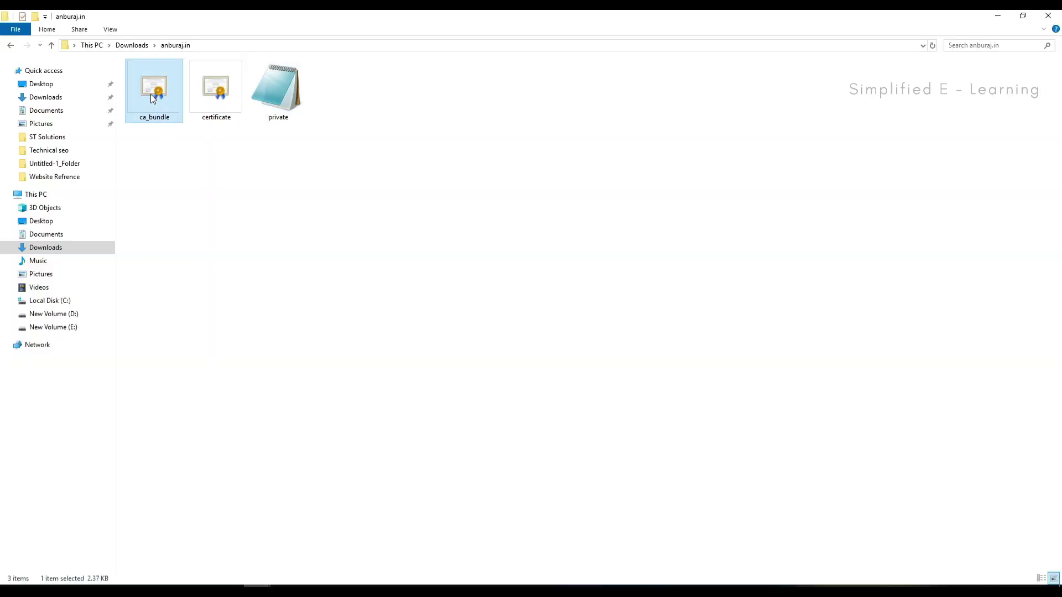
right_click(151, 94)
mouse_move(294, 166)
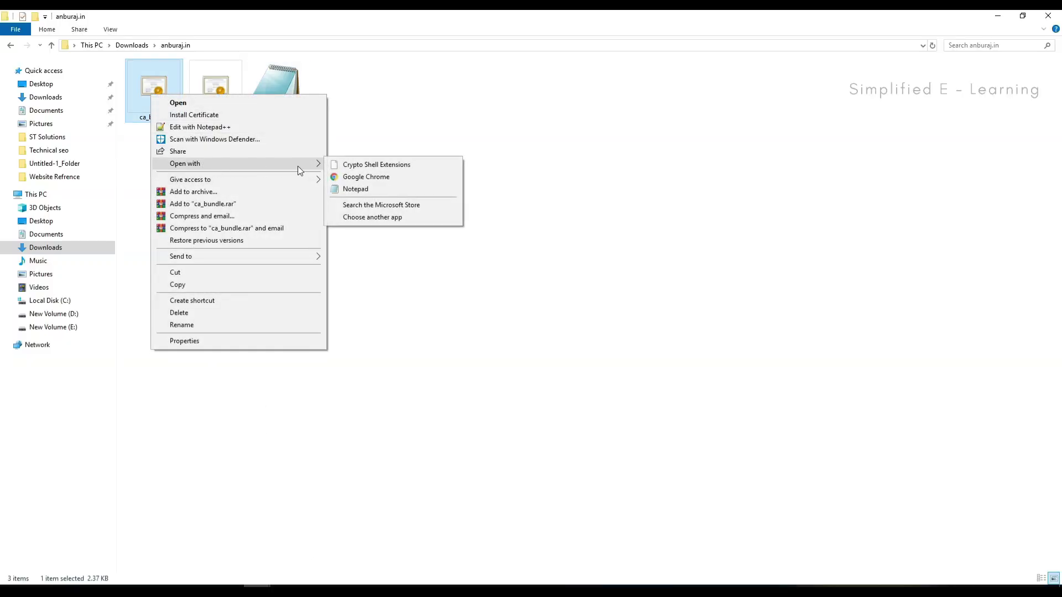
left_click(351, 188)
left_click(551, 322)
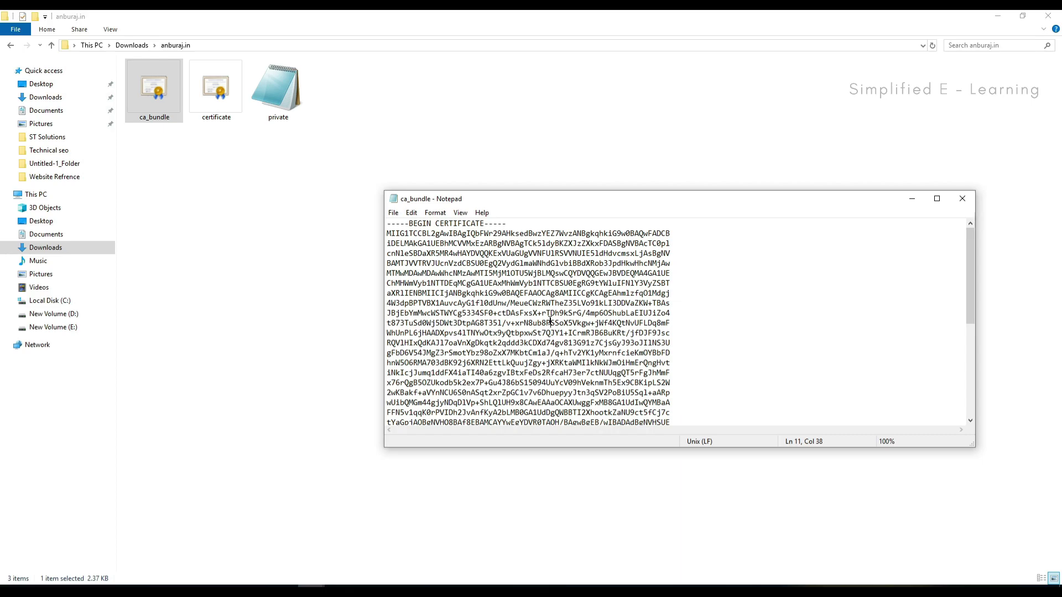
key("ctrl+a")
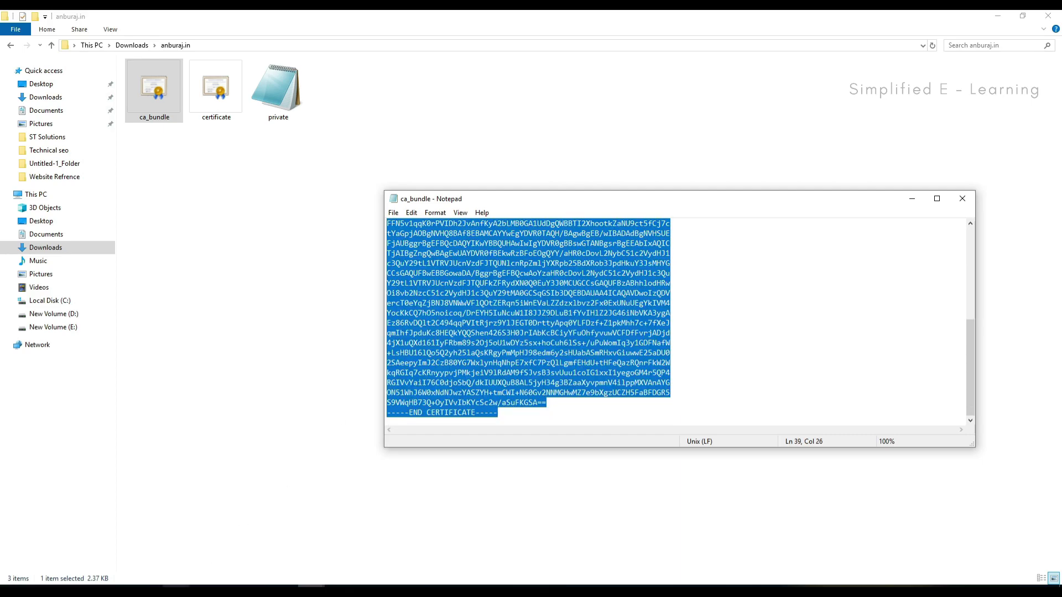
Step: Switch back to cPanel and paste the copied bundle text into the Certificate Authority Bundle (CABUNDLE) field
key("alt+Tab")
left_click(237, 443)
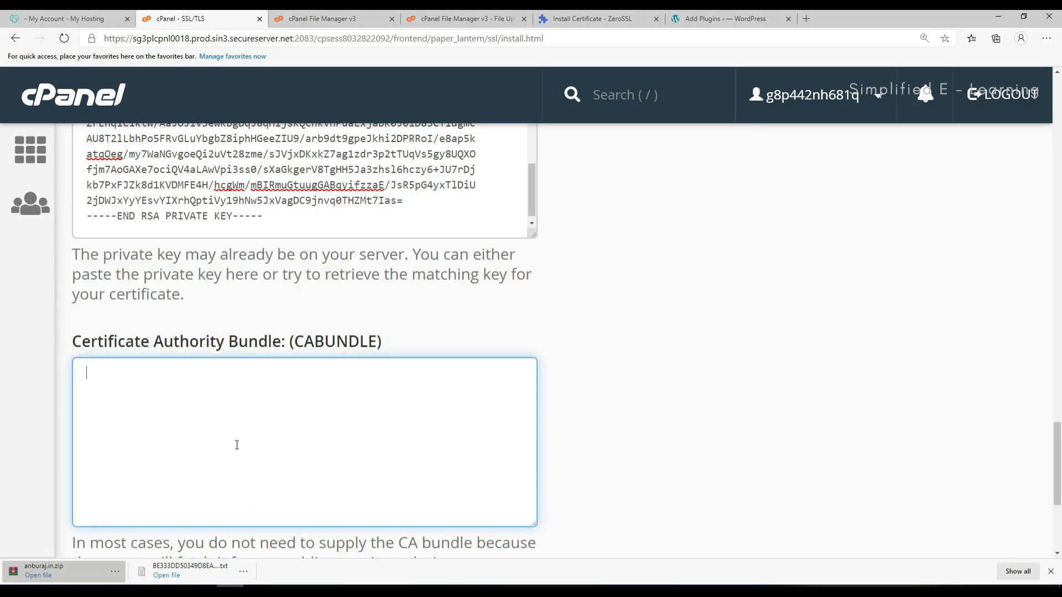
key("ctrl+v")
scroll(308, 455, "up", 3)
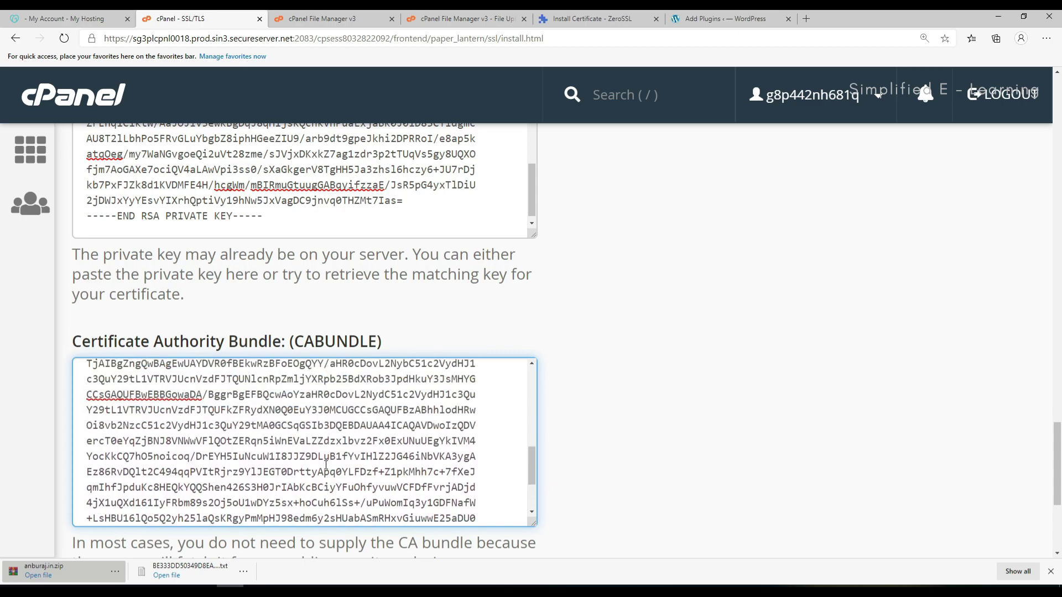
Step: Install the certificate for anburaj.in, read through the installation summary and acknowledge it to reload the page
scroll(612, 458, "down", 4)
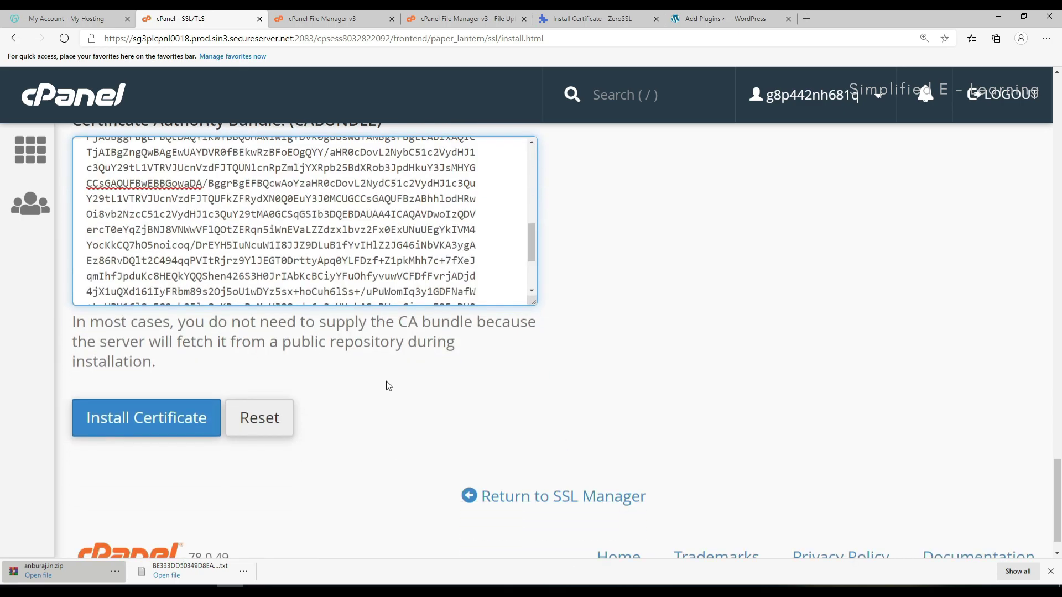
left_click(144, 419)
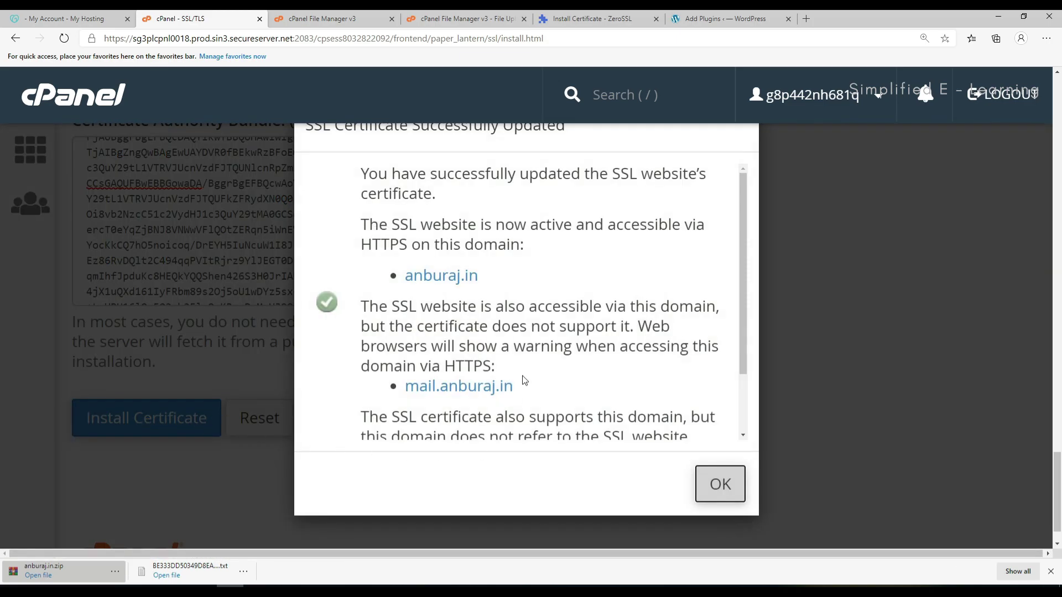
scroll(522, 376, "down", 3)
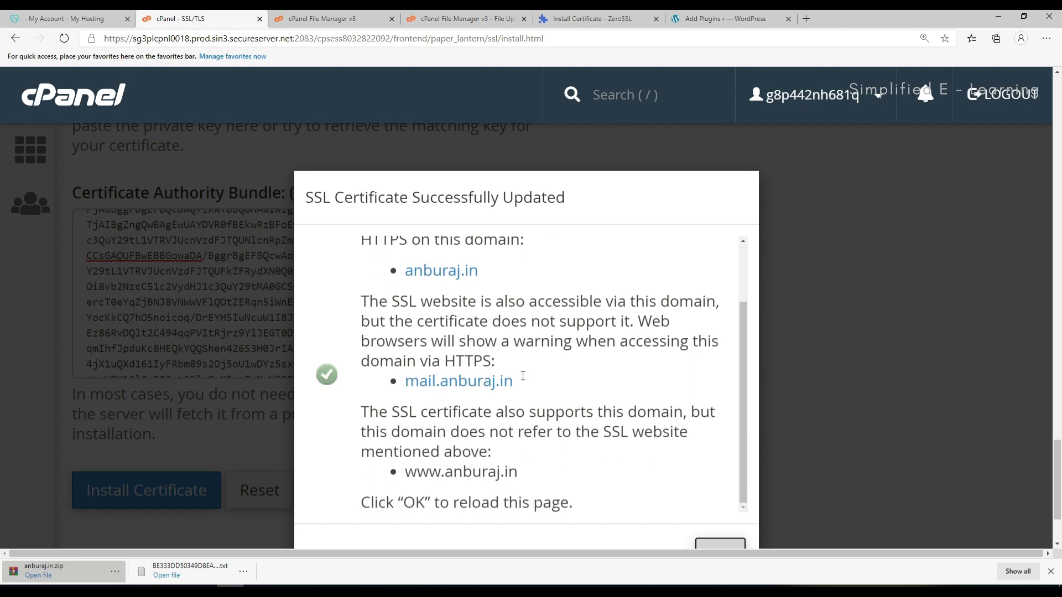
scroll(677, 450, "down", 1)
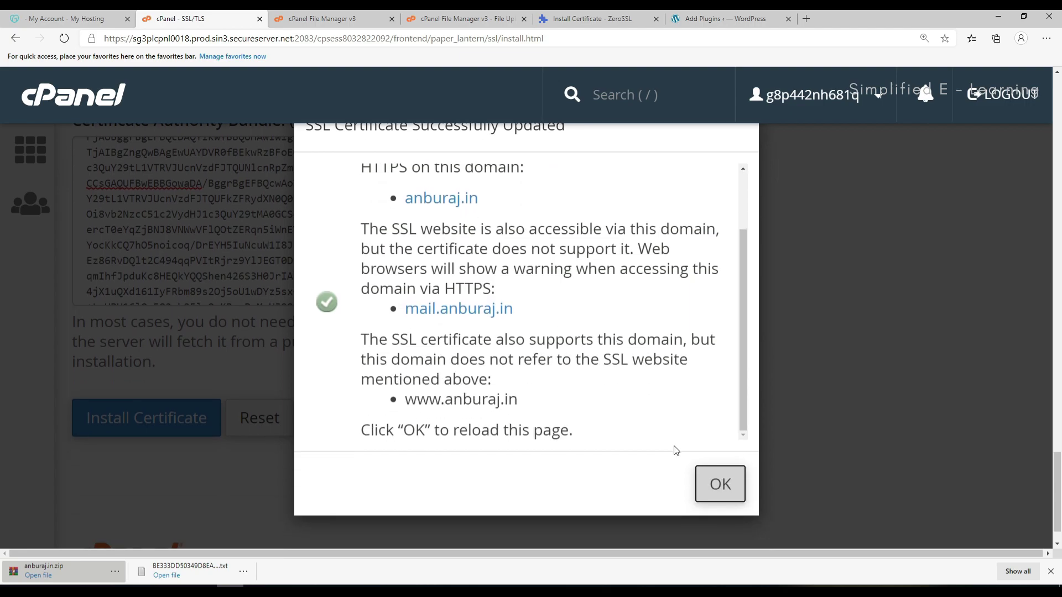
left_click(721, 487)
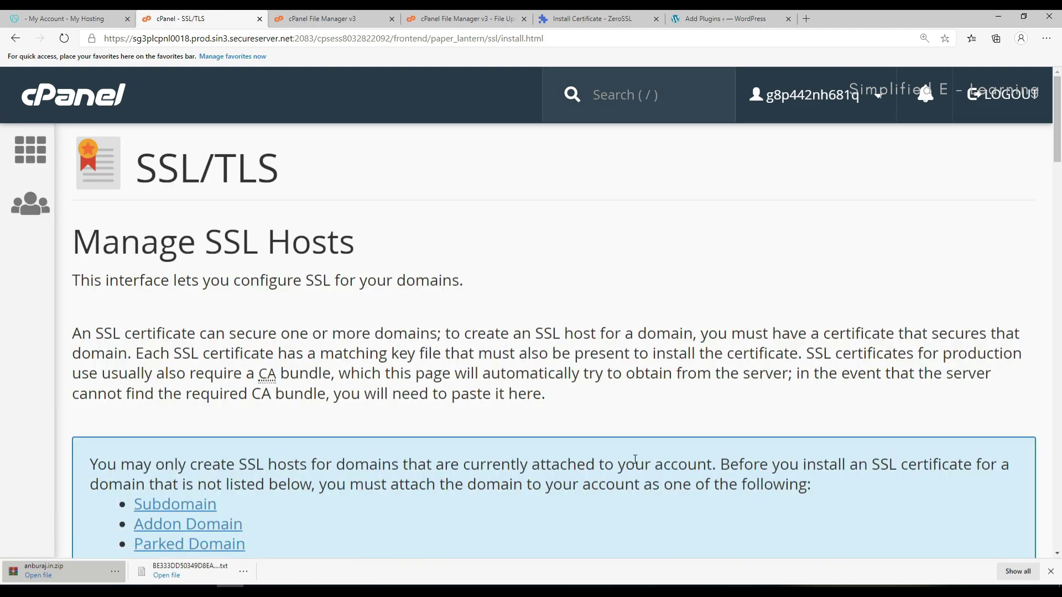
left_click_drag(1058, 105, 1059, 188)
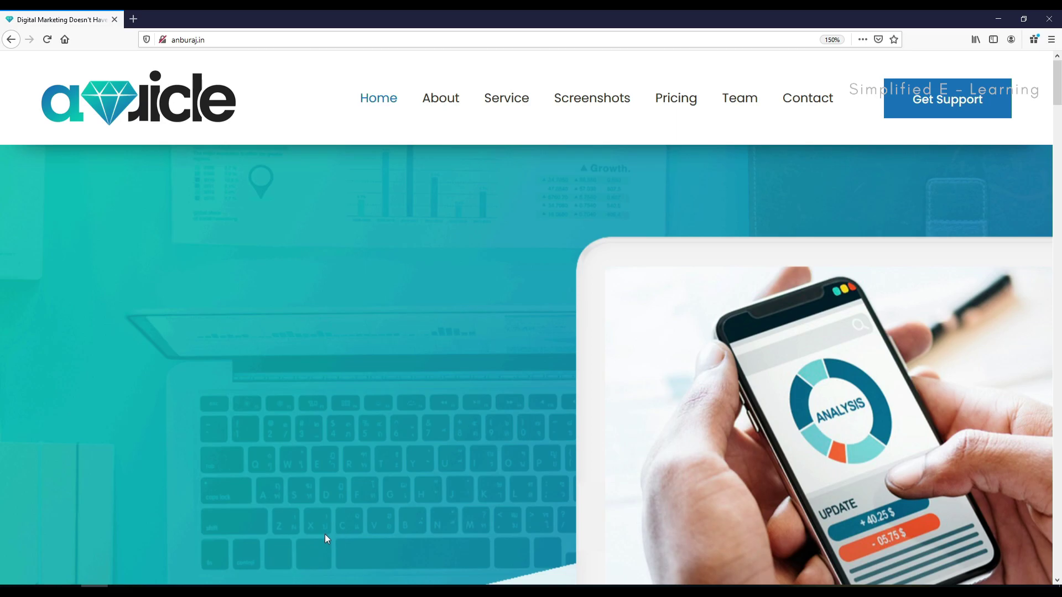
Step: Switch to PowerPoint and copy the three RewriteEngine, RewriteCond and RewriteRule lines from the "Redirect Website Visitors to HTTPS" slide
left_click(285, 590)
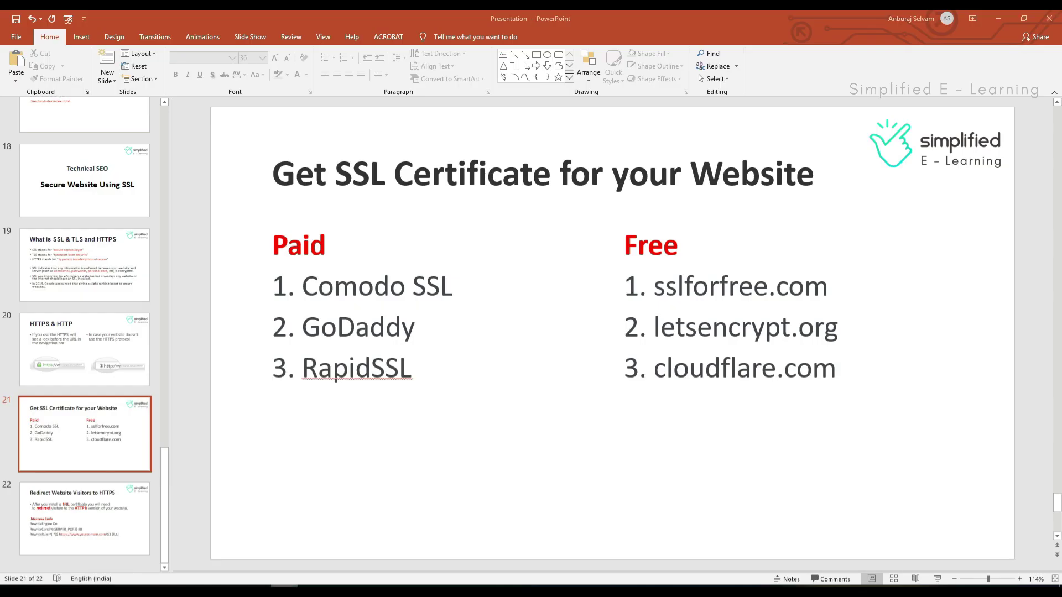
left_click(84, 540)
left_click(446, 401)
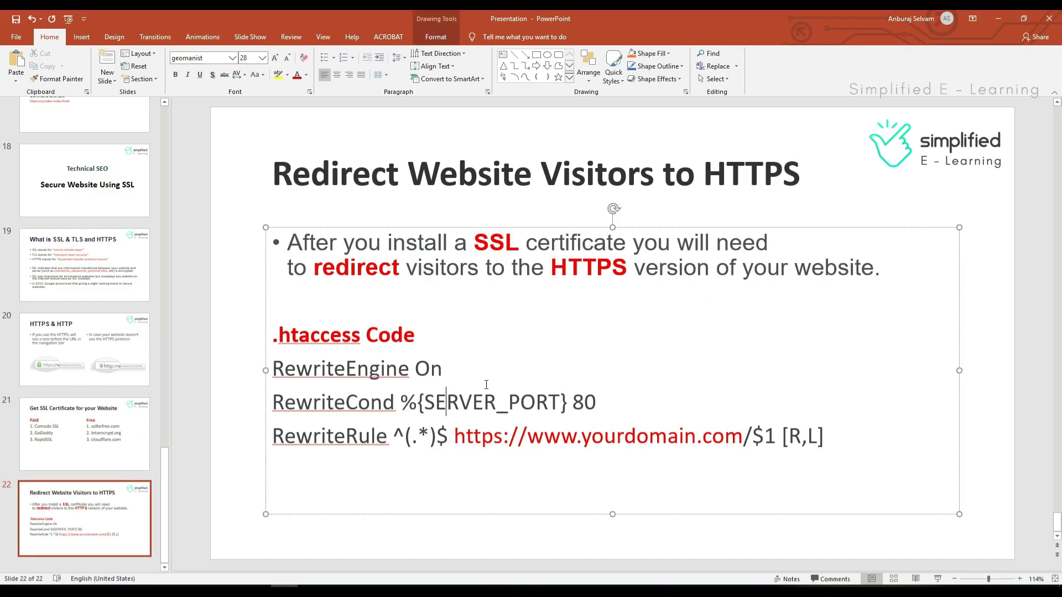
left_click_drag(837, 428, 269, 369)
key("ctrl+c")
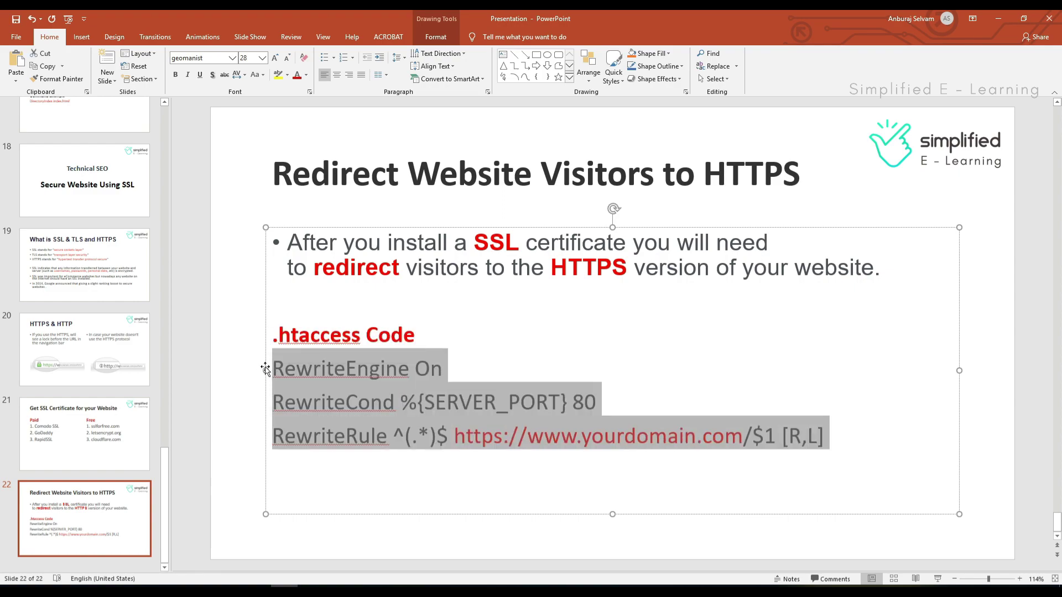
Step: Switch to the cPanel File Manager and open the .htaccess file in public_html for editing
key("alt+Tab")
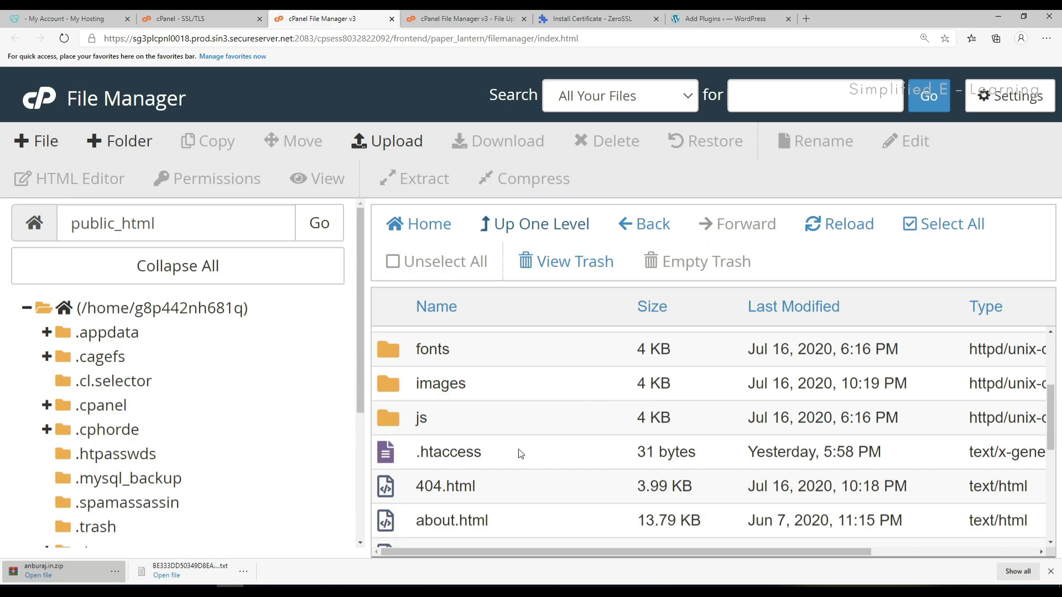
left_click(459, 454)
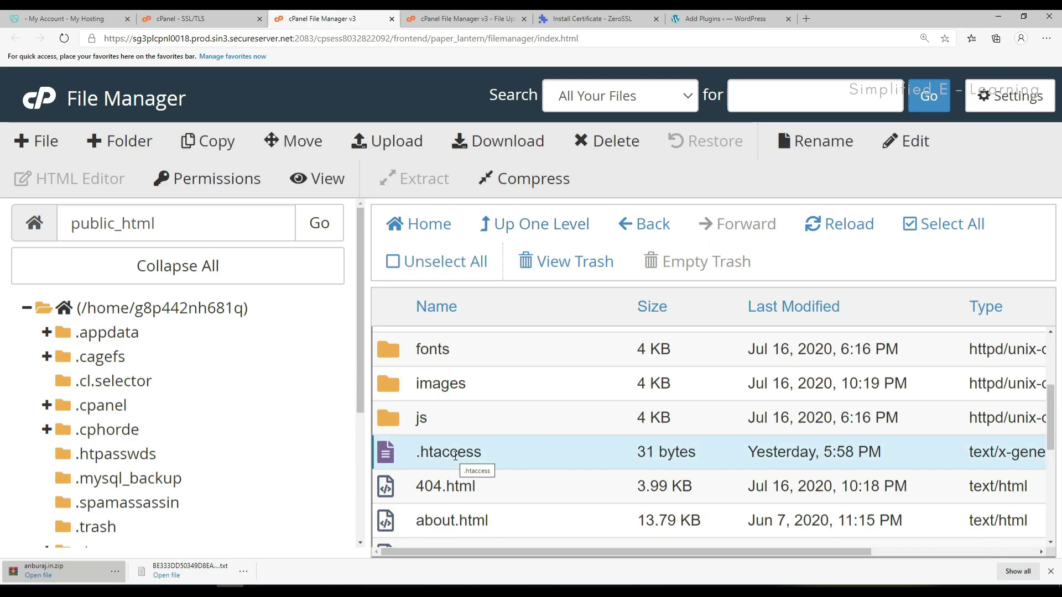
right_click(455, 454)
left_click(522, 340)
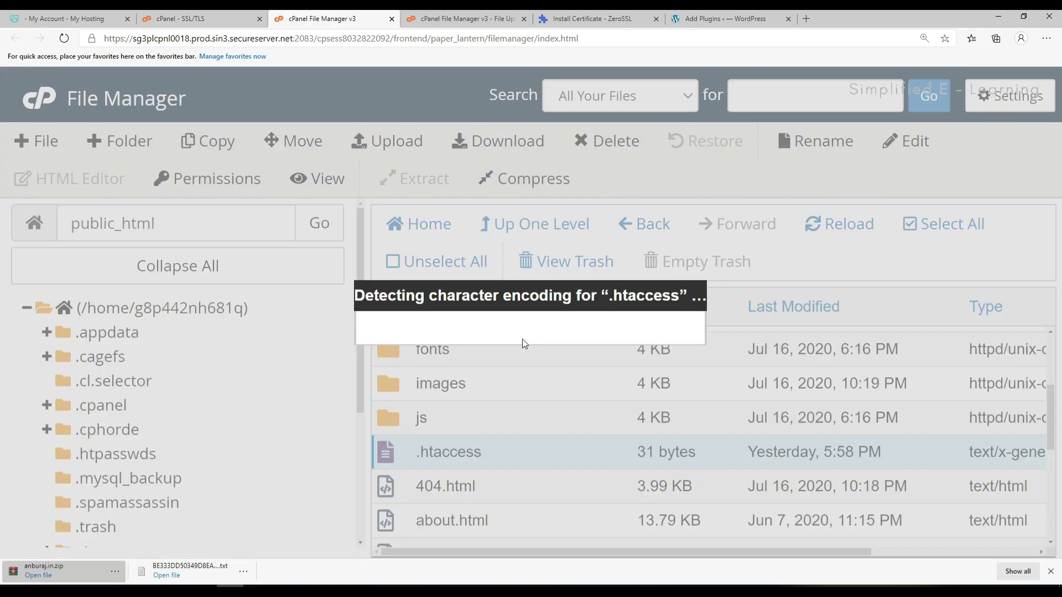
left_click(728, 482)
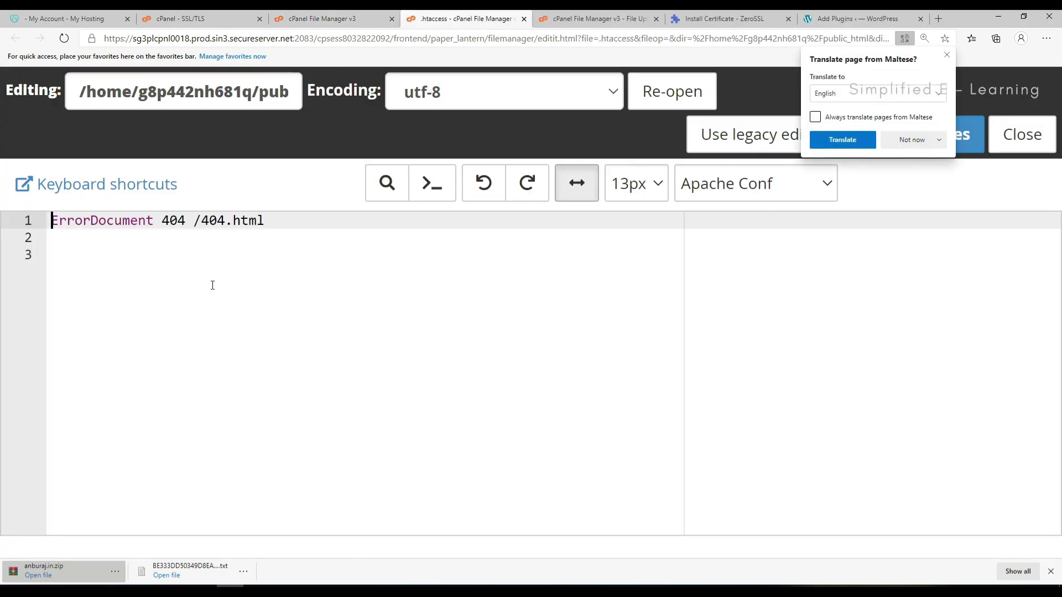
Step: Paste the copied HTTPS redirect code on a new line below the ErrorDocument 404 directive
left_click(293, 256)
left_click(283, 222)
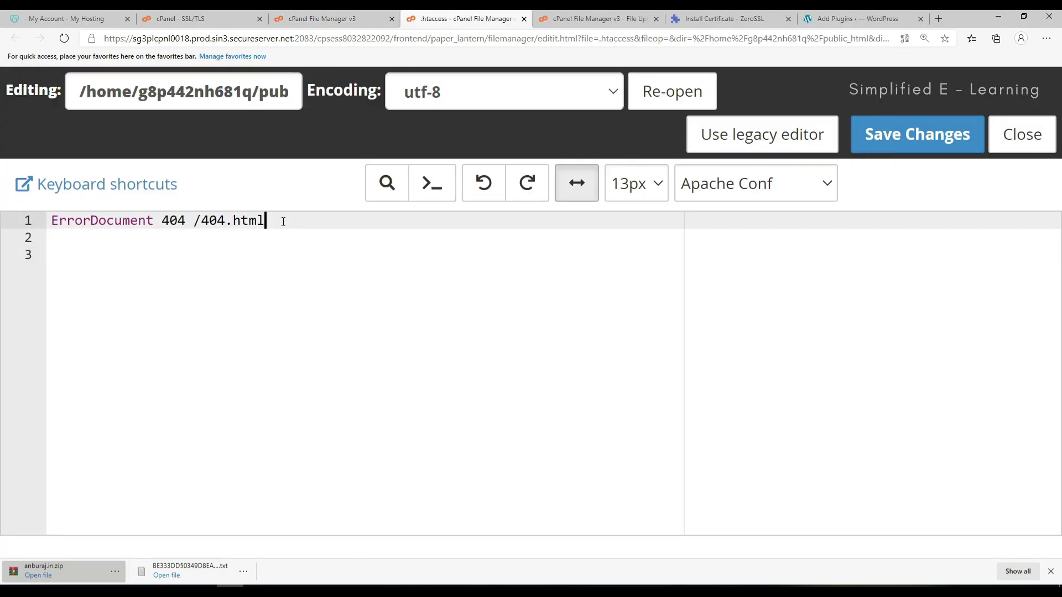
key("Return")
key("ctrl+v")
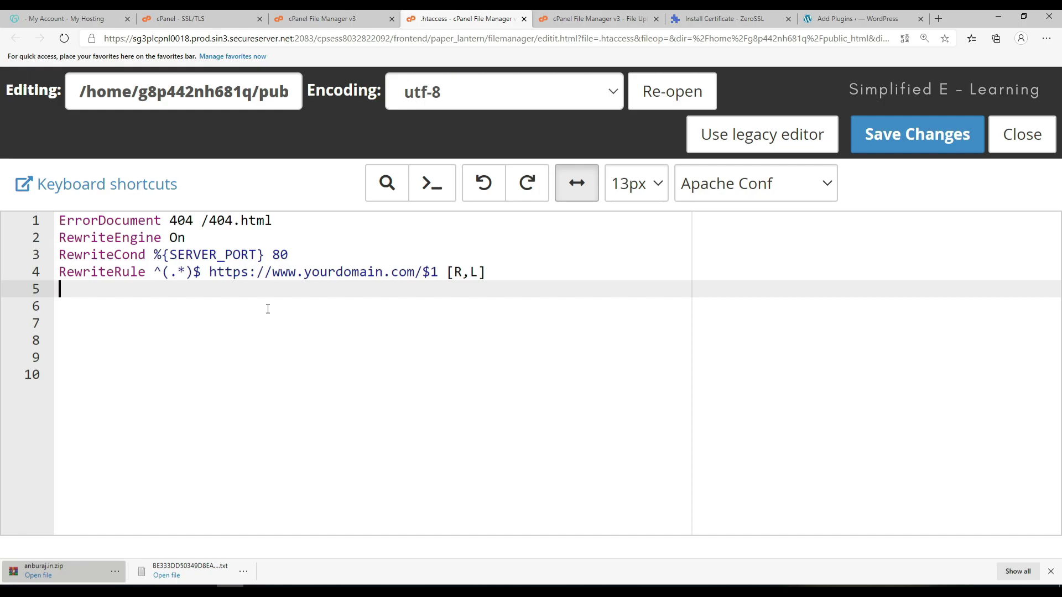
Step: Replace yourdomain.com with anburaj.in in the RewriteRule line and save the .htaccess file
left_click_drag(304, 272, 415, 276)
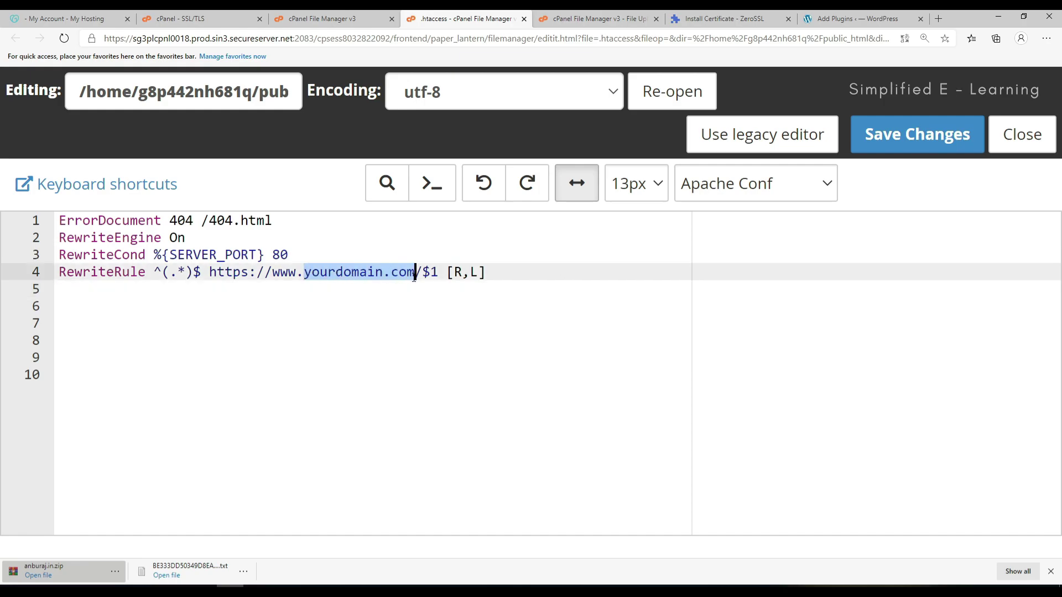
type("anburaj")
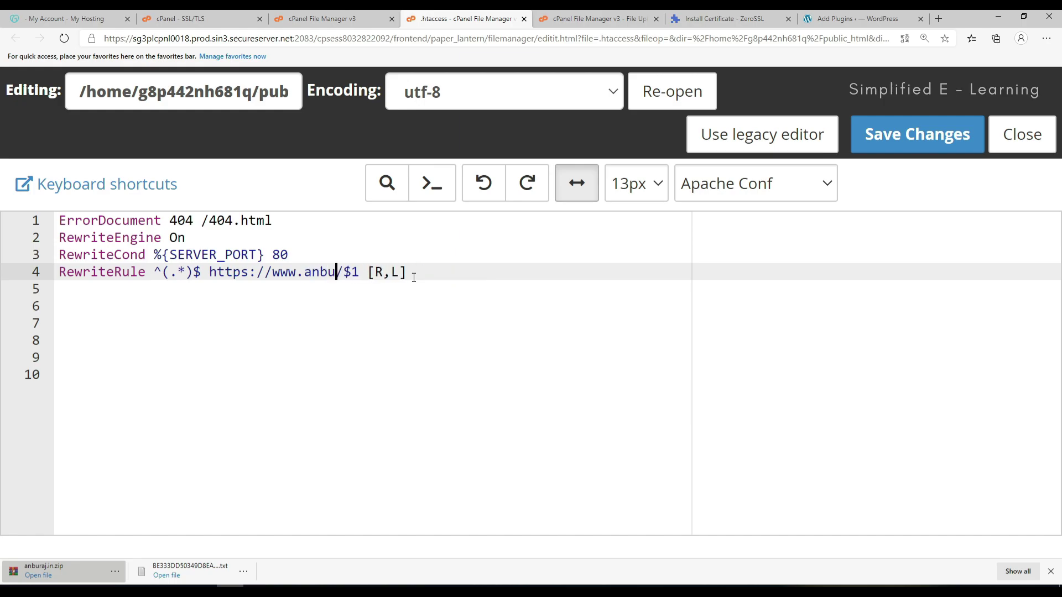
type(".in")
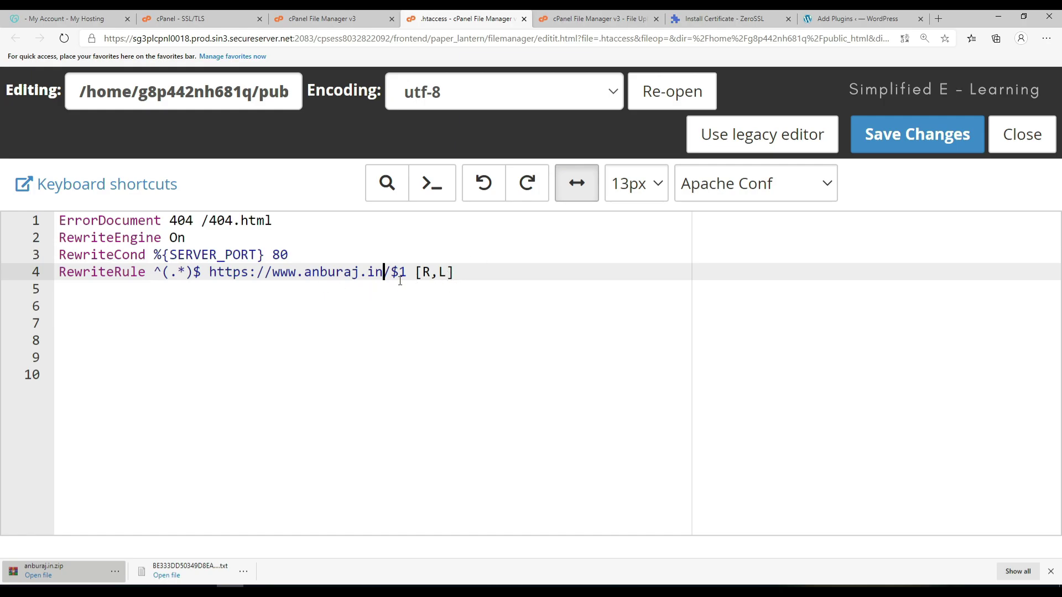
left_click(895, 142)
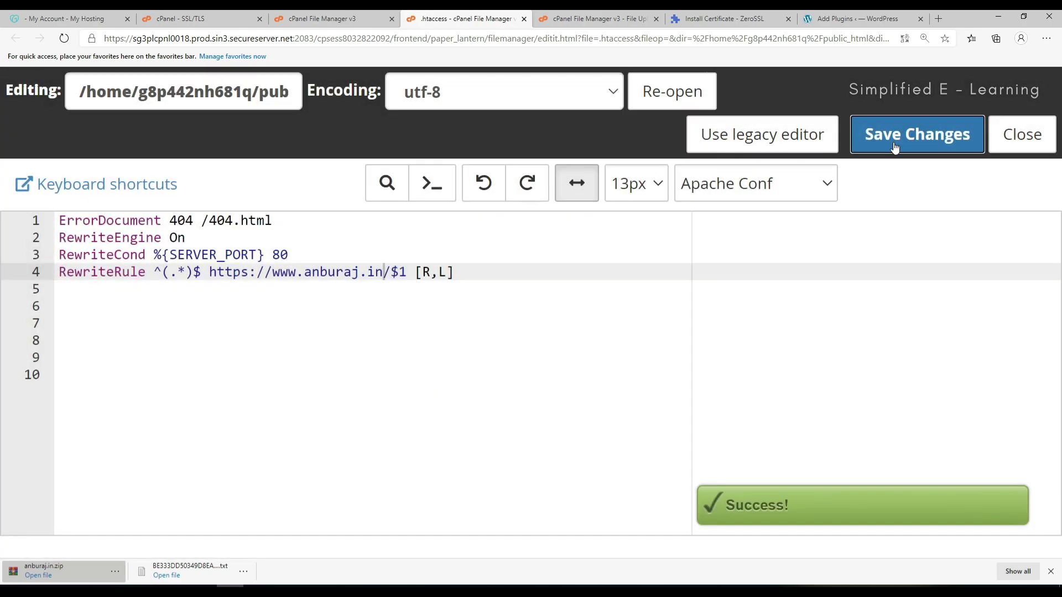
left_click(94, 585)
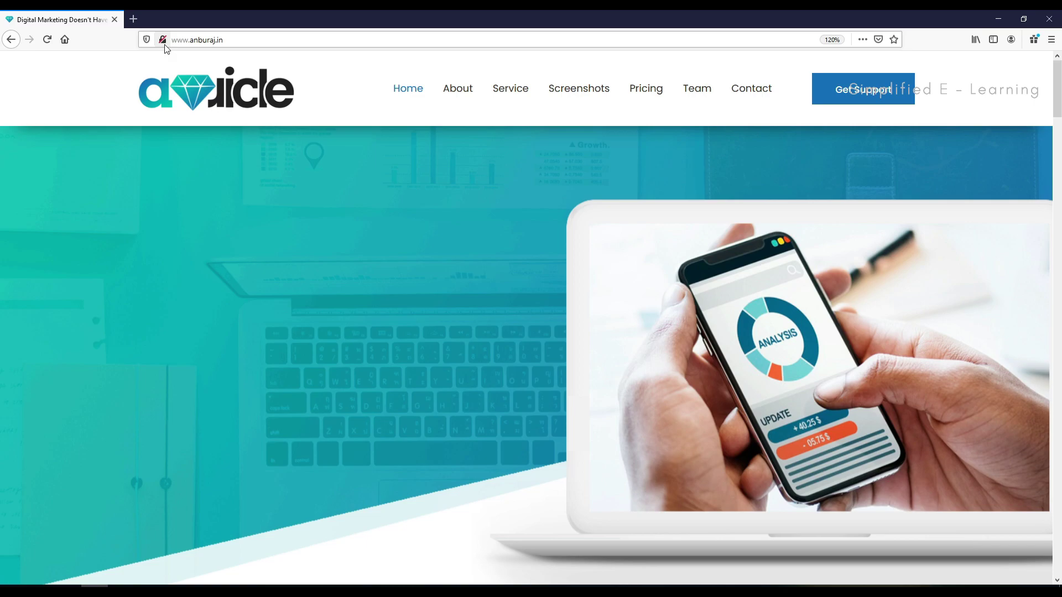
key("F5")
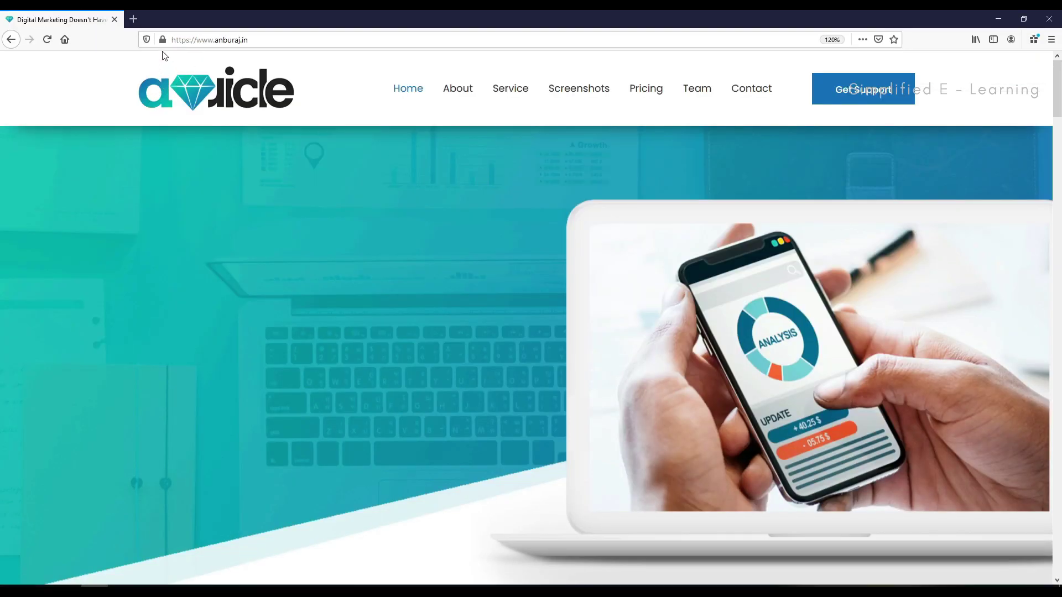
left_click(162, 40)
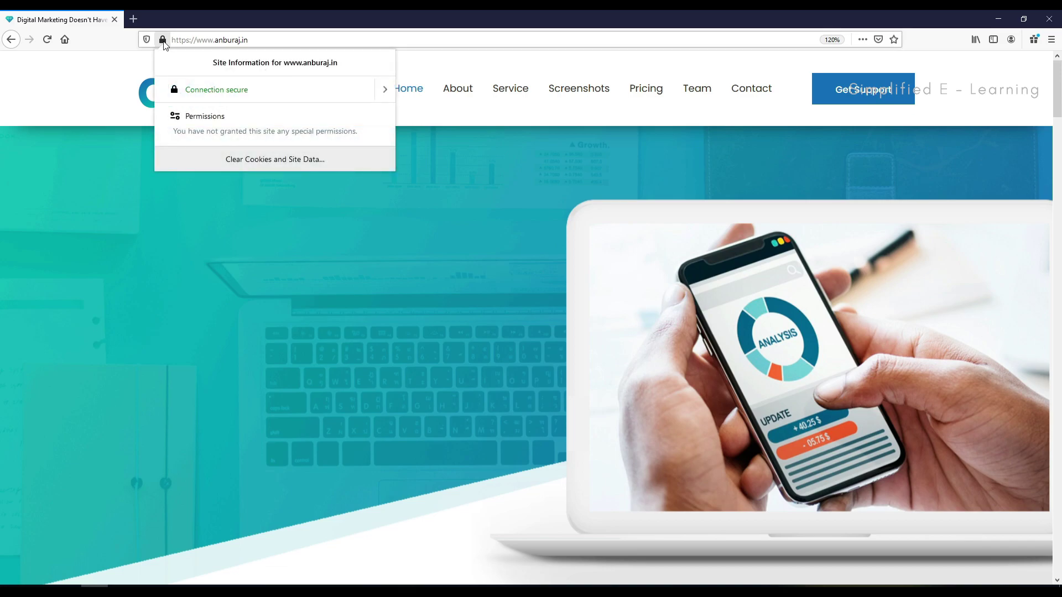
left_click(381, 89)
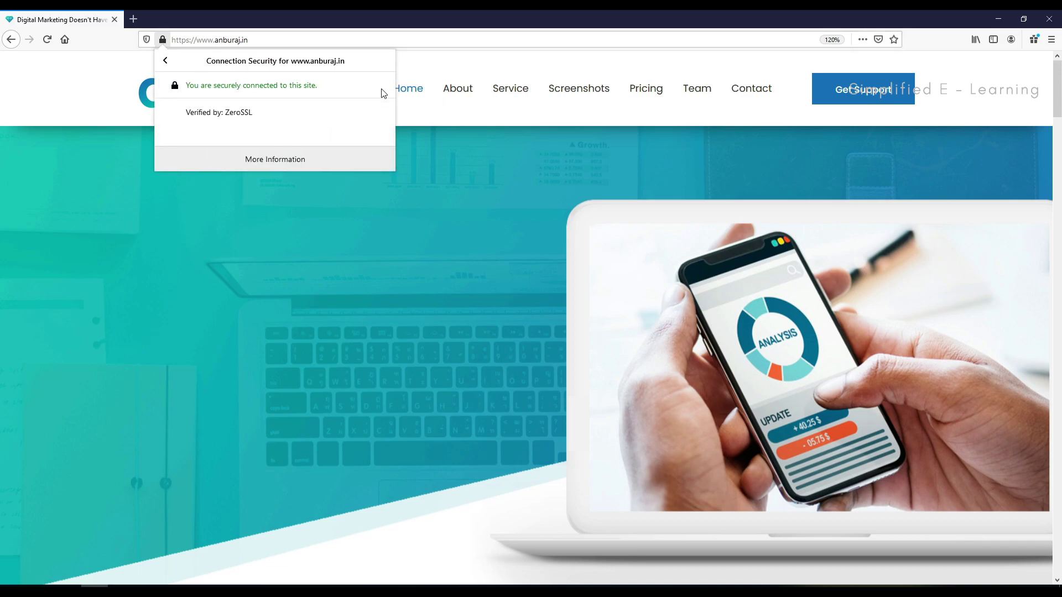
left_click(272, 165)
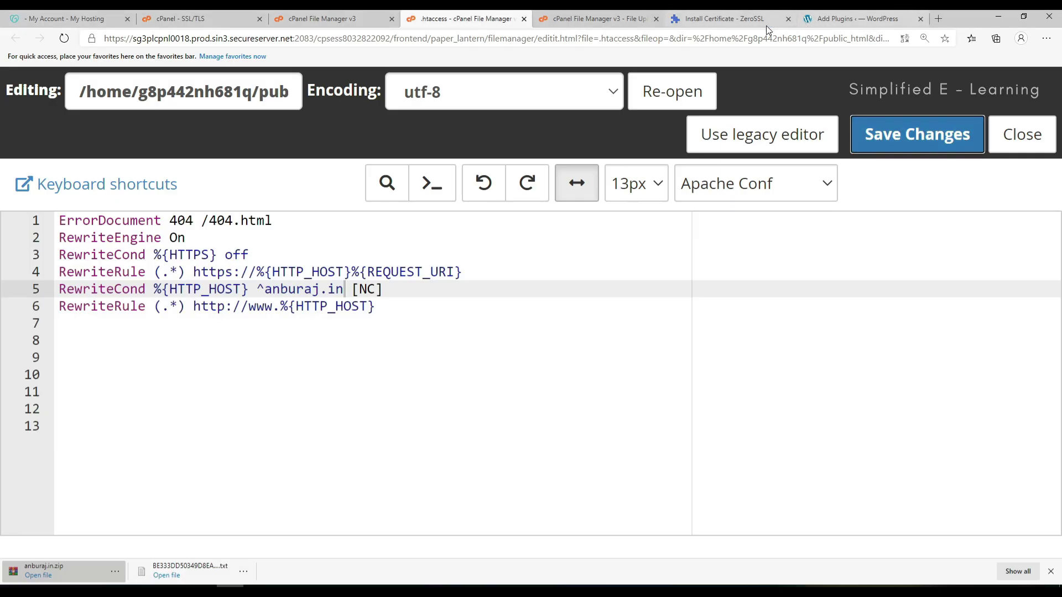
Step: Switch to the WordPress Add Plugins page of blog.anburaj.in and install the Really Simple SSL plugin
left_click(840, 21)
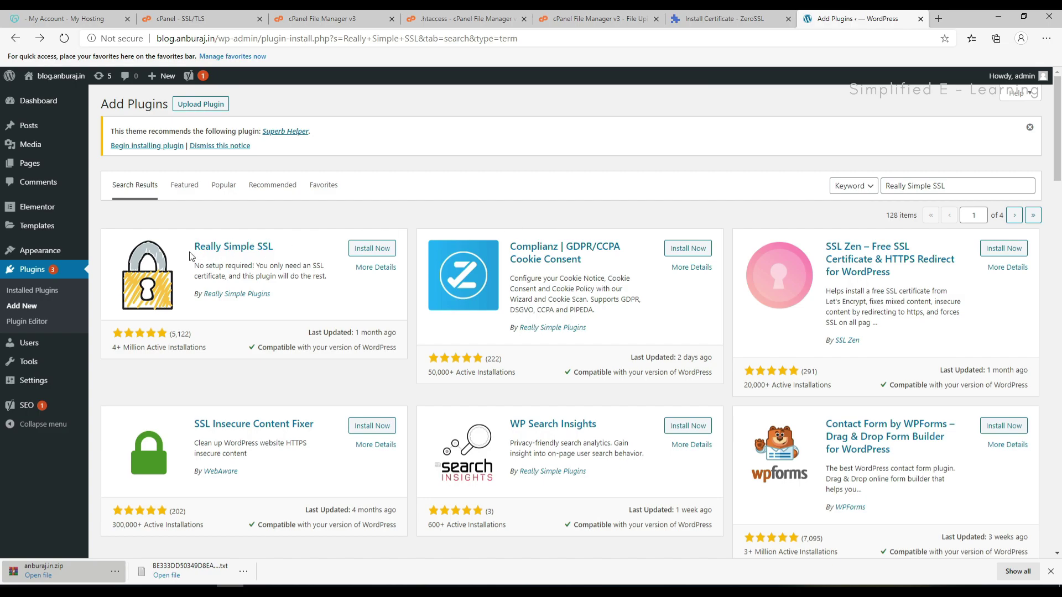
left_click(374, 253)
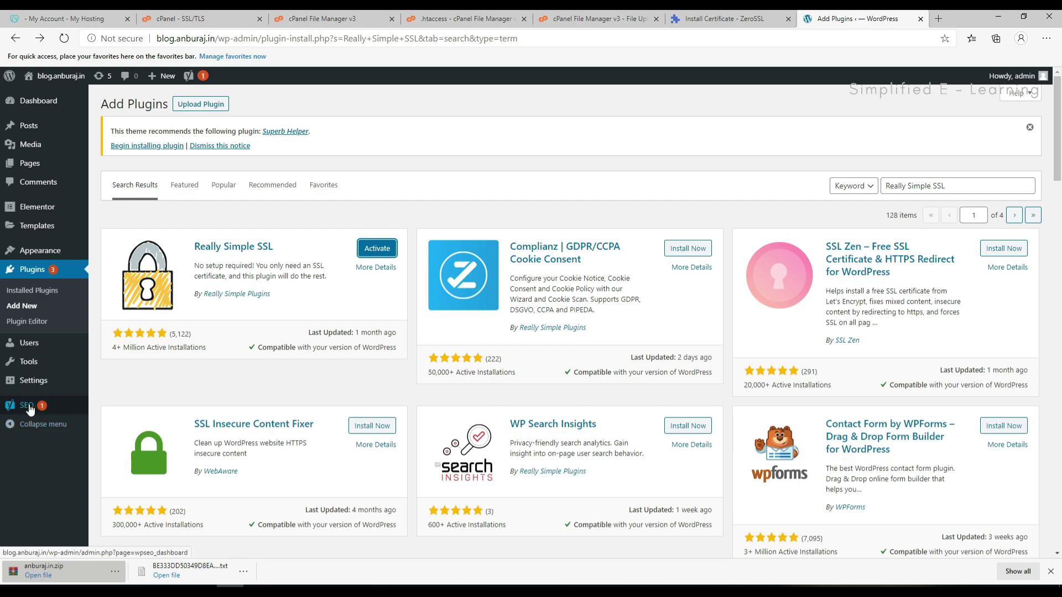
Step: Open the File editor among the Yoast SEO tools to access the blog's robots.txt and .htaccess files
mouse_move(33, 406)
left_click(110, 454)
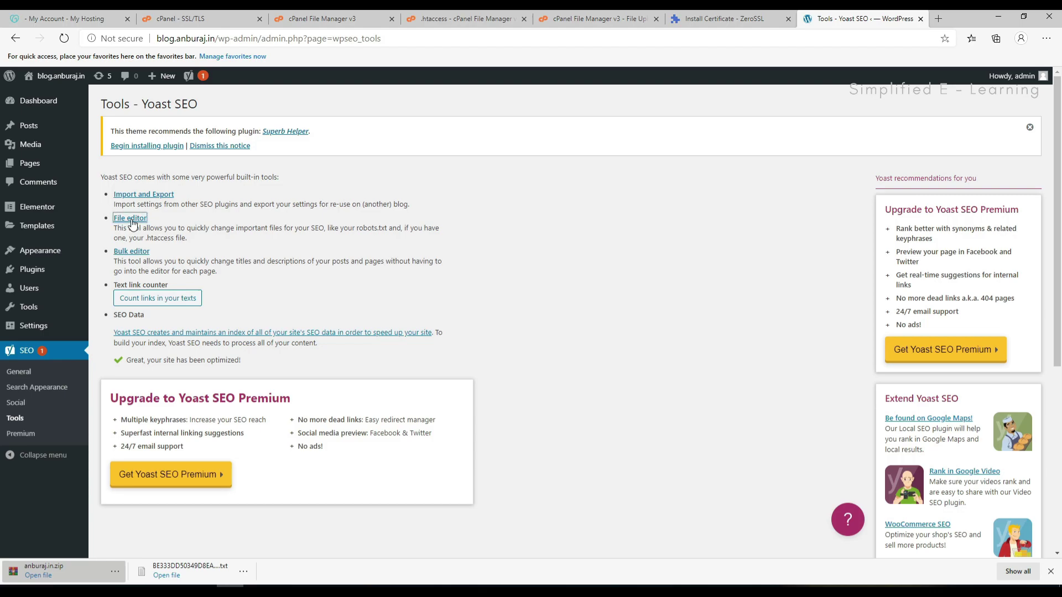
left_click(134, 223)
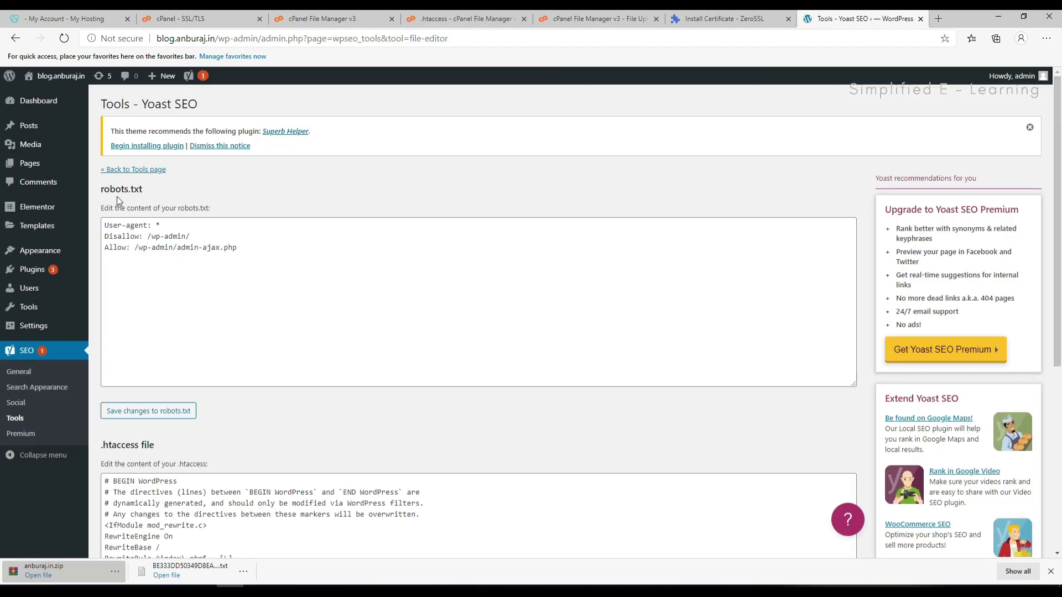
scroll(225, 370, "down", 5)
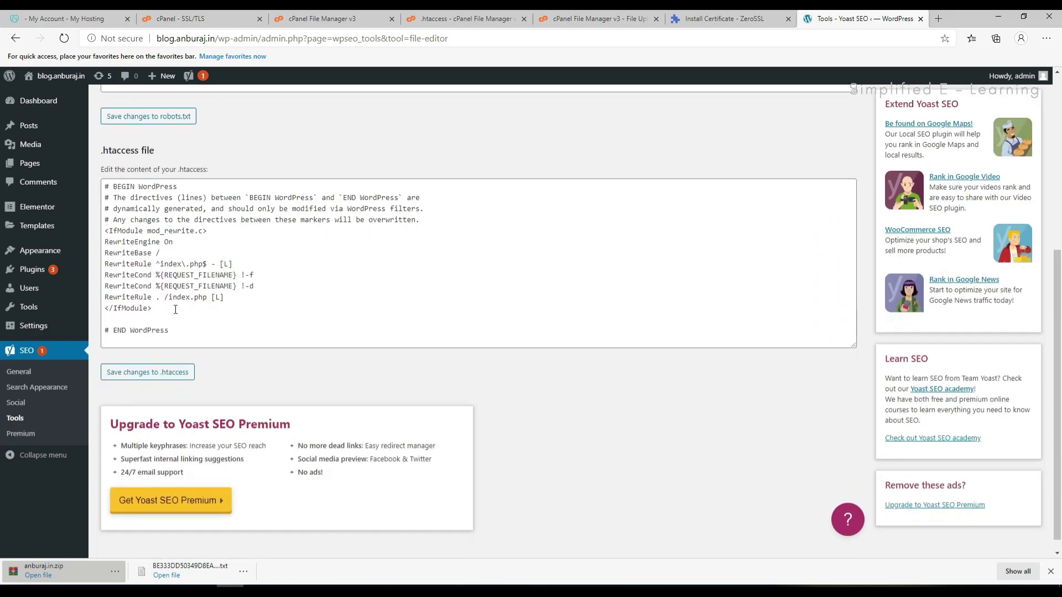
left_click(173, 308)
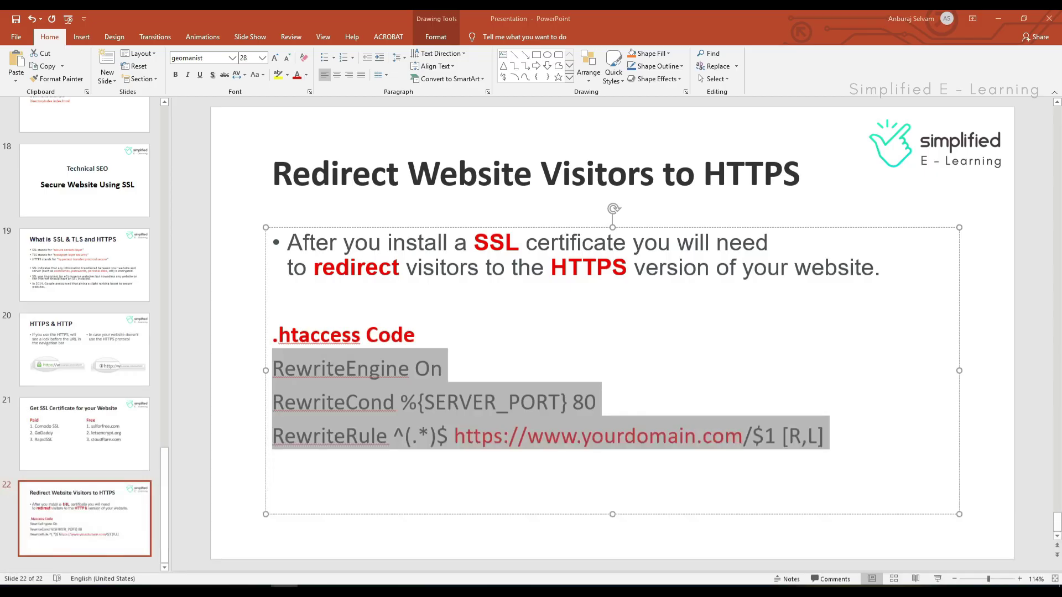
left_click(283, 591)
left_click(230, 591)
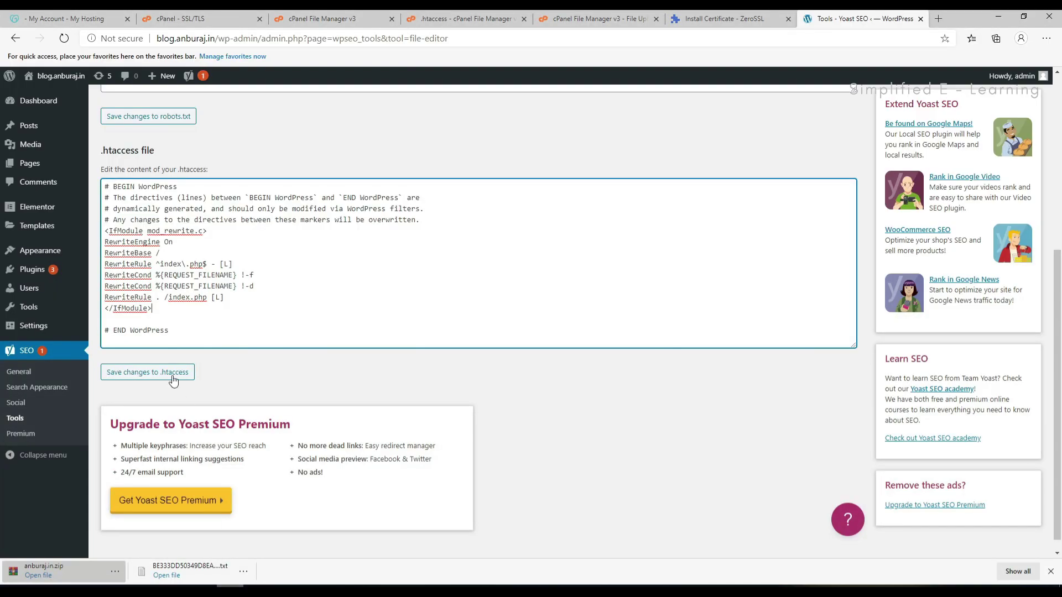
key("Return")
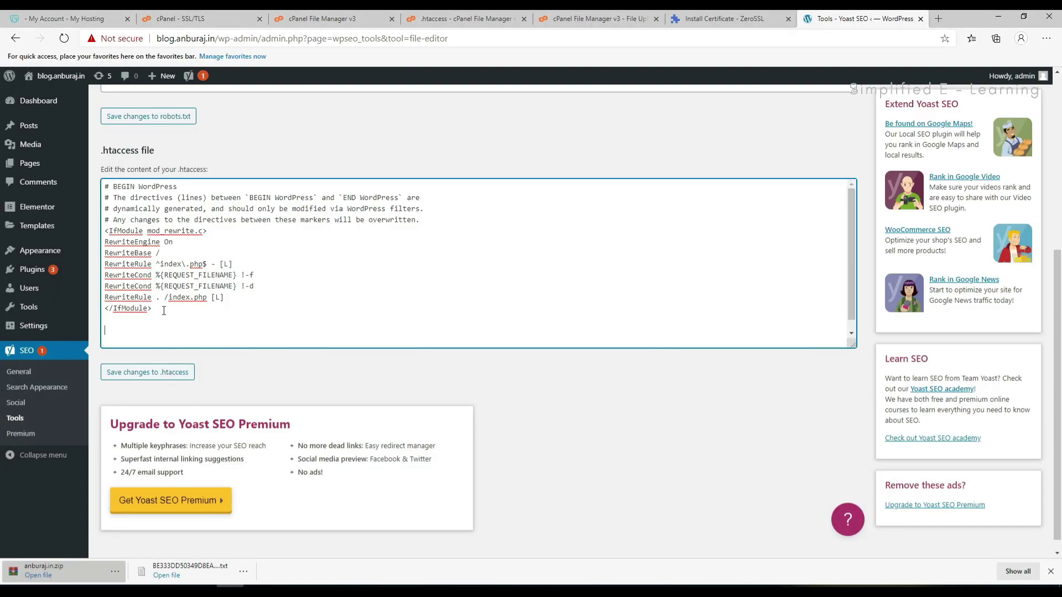
type("RewriteEngine On RewriteCond %{SERVER_PORT} 80 RewriteRule ^(.*)$ https://www.yourdomain.com/$1 [R,L]")
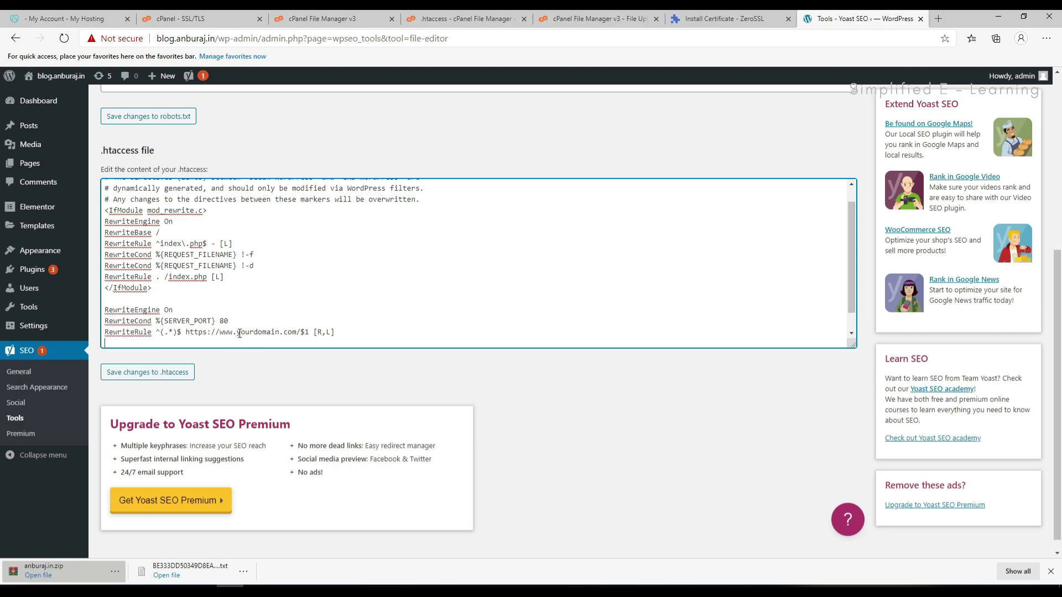
Step: Replace yourdomain.com with anburaj.in in the added RewriteRule, save the .htaccess changes and check the saved code
left_click_drag(237, 334, 295, 334)
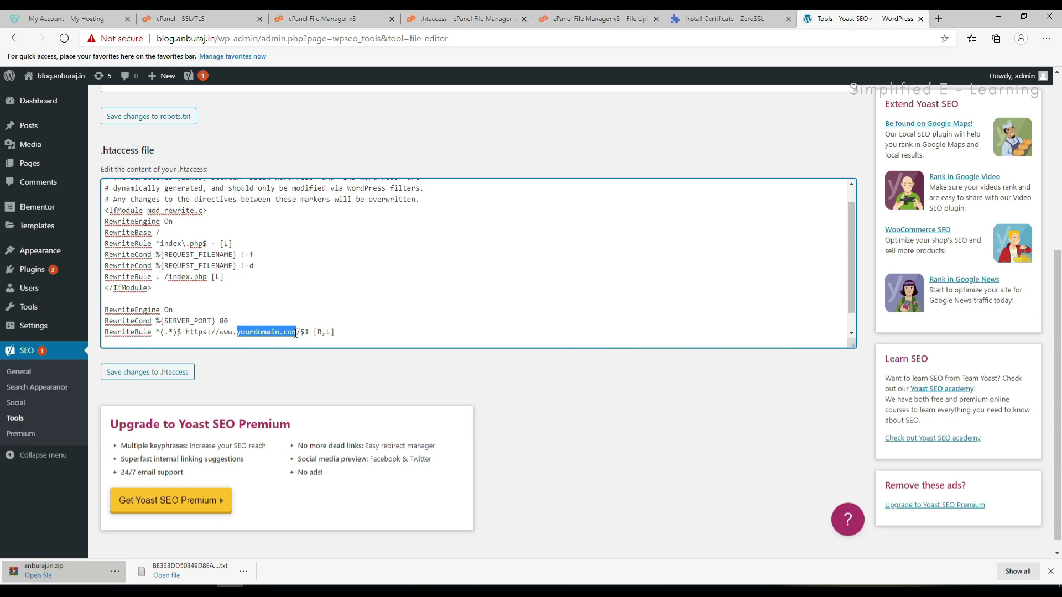
type("anburaj")
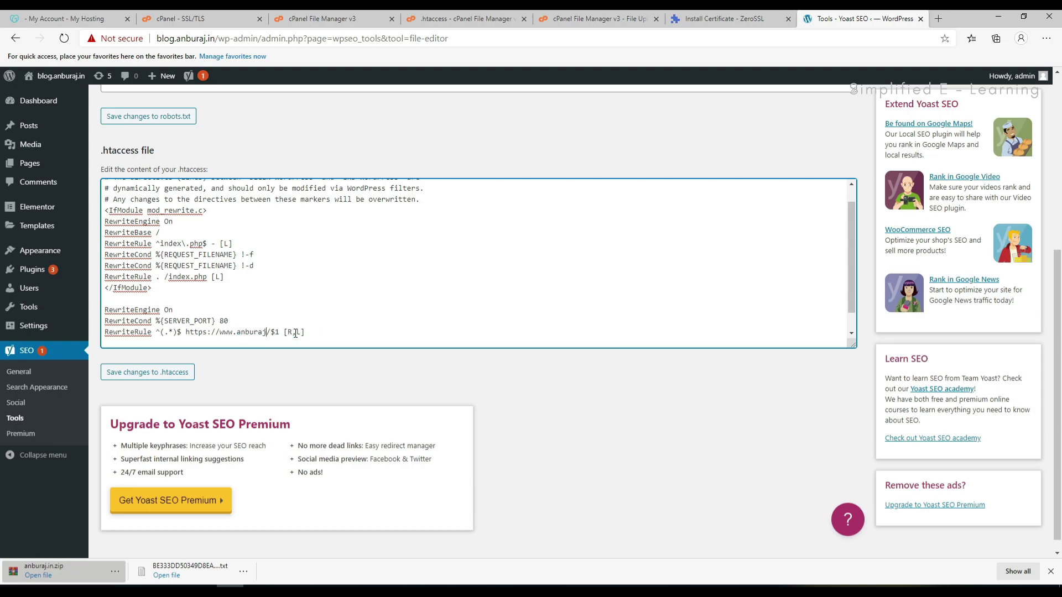
type(".in")
left_click(148, 375)
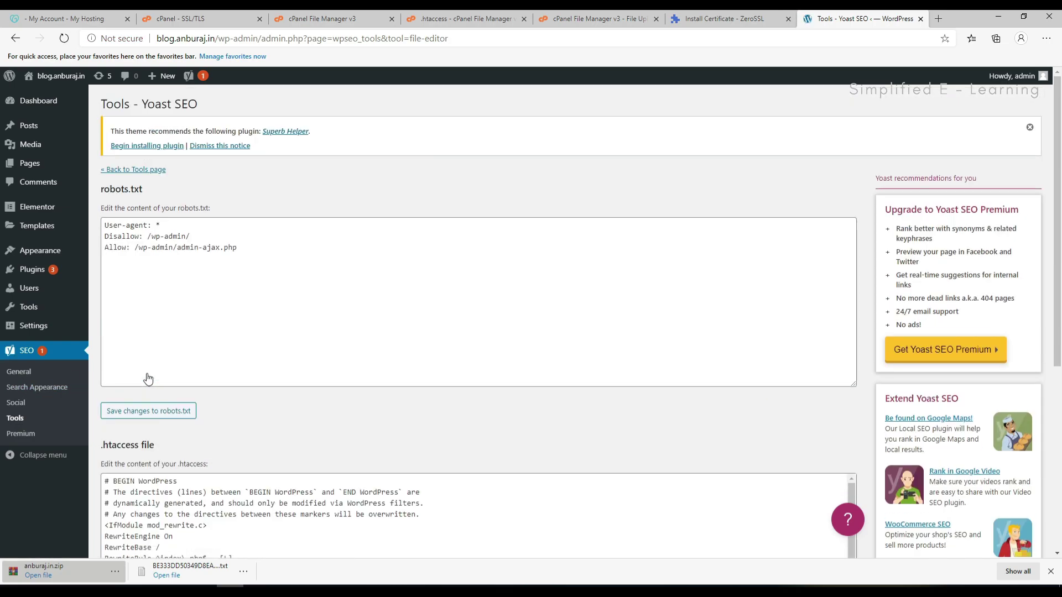
scroll(210, 367, "down", 4)
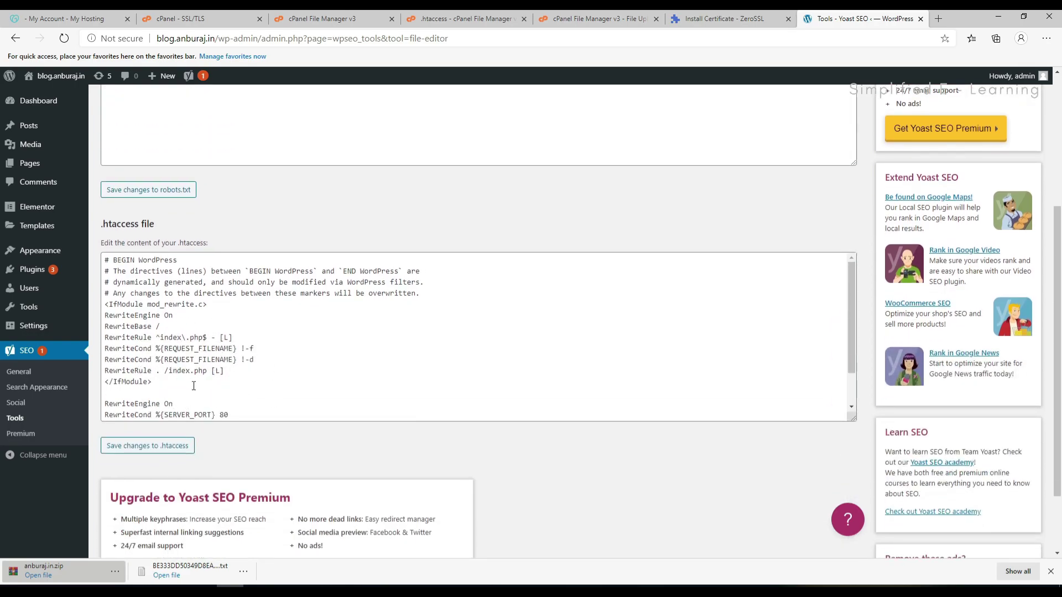
scroll(193, 385, "down", 2)
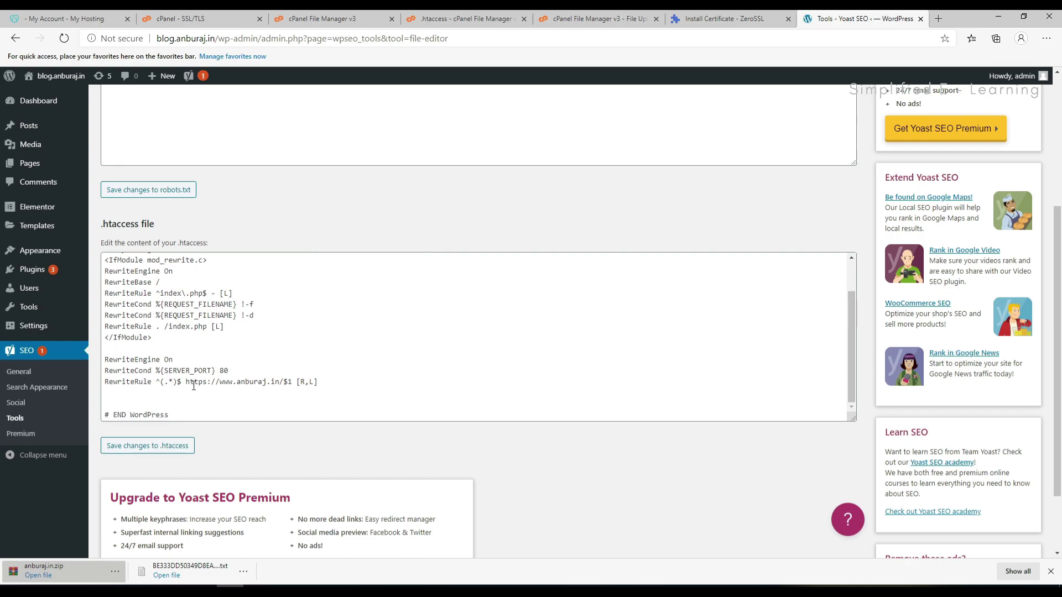
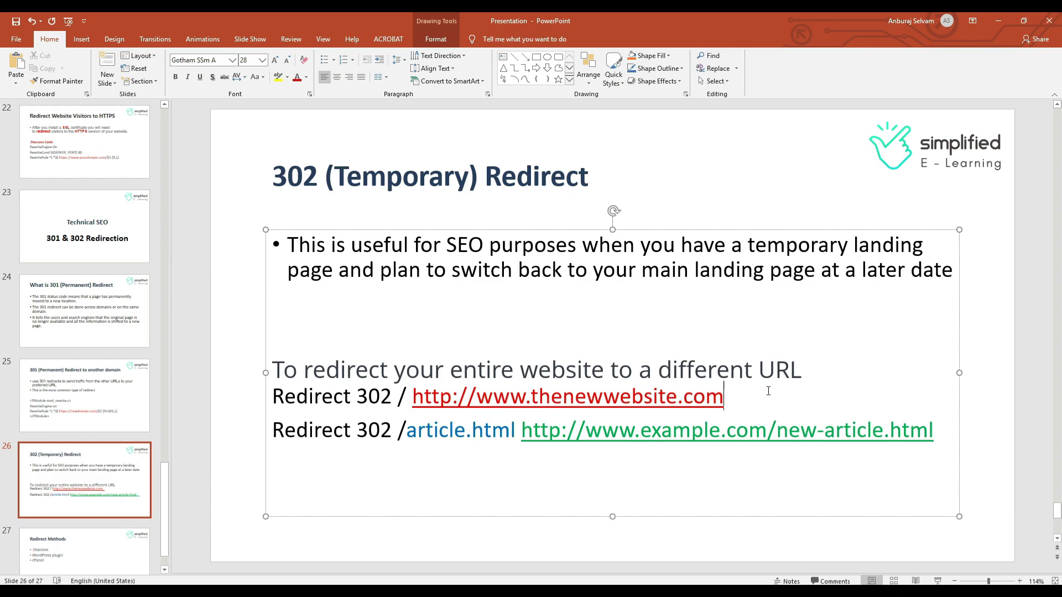
Step: In PowerPoint, examine the 302 redirect examples for an entire website and a single page, and view the Redirect Methods slide
left_click(768, 391)
left_click_drag(520, 436, 406, 435)
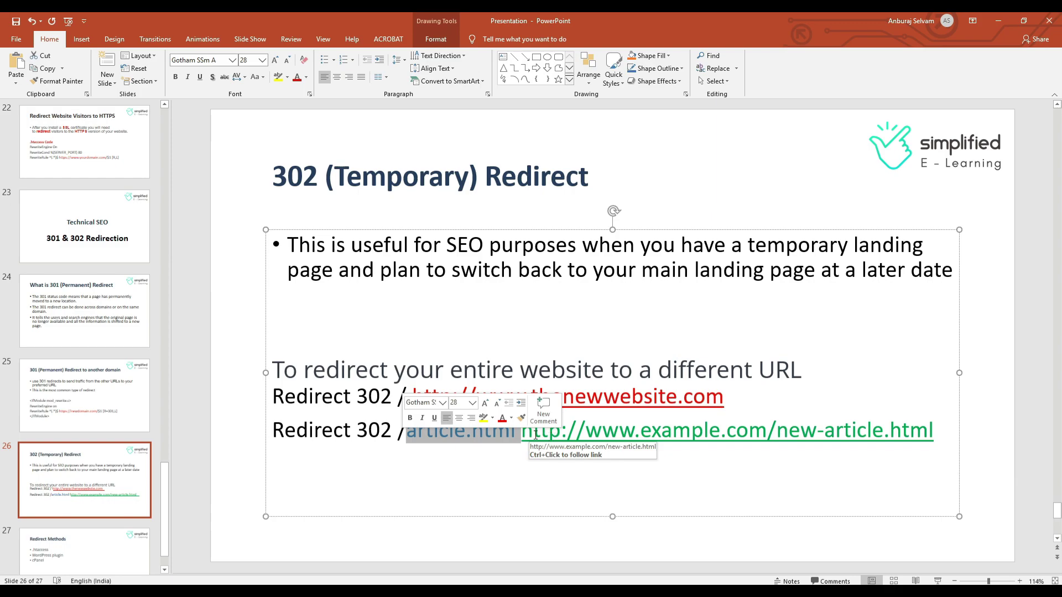
key("Right")
left_click_drag(521, 430, 923, 430)
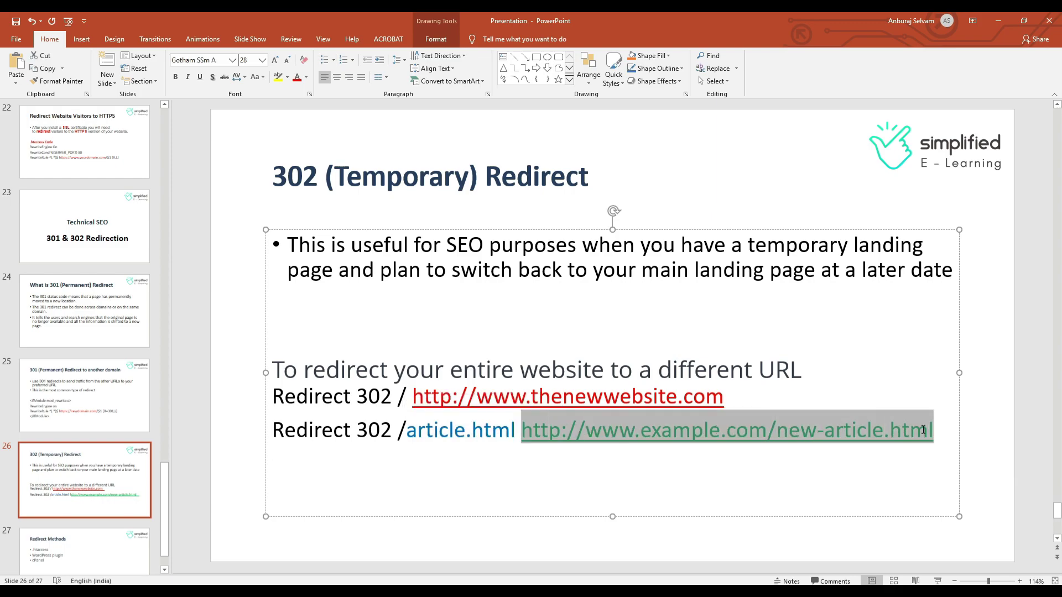
left_click(786, 434)
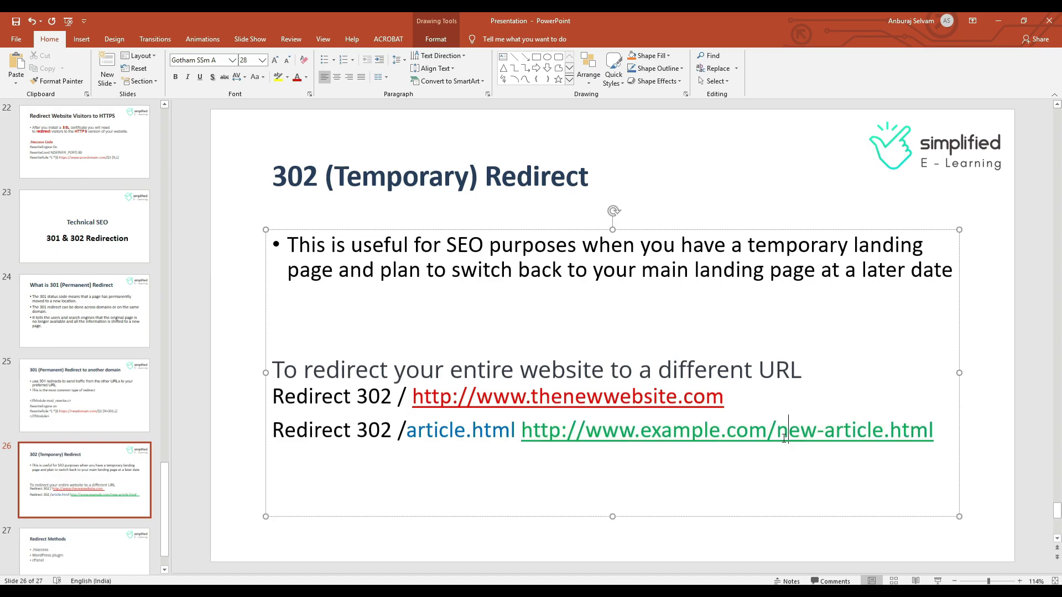
left_click(933, 433)
left_click_drag(947, 437, 262, 402)
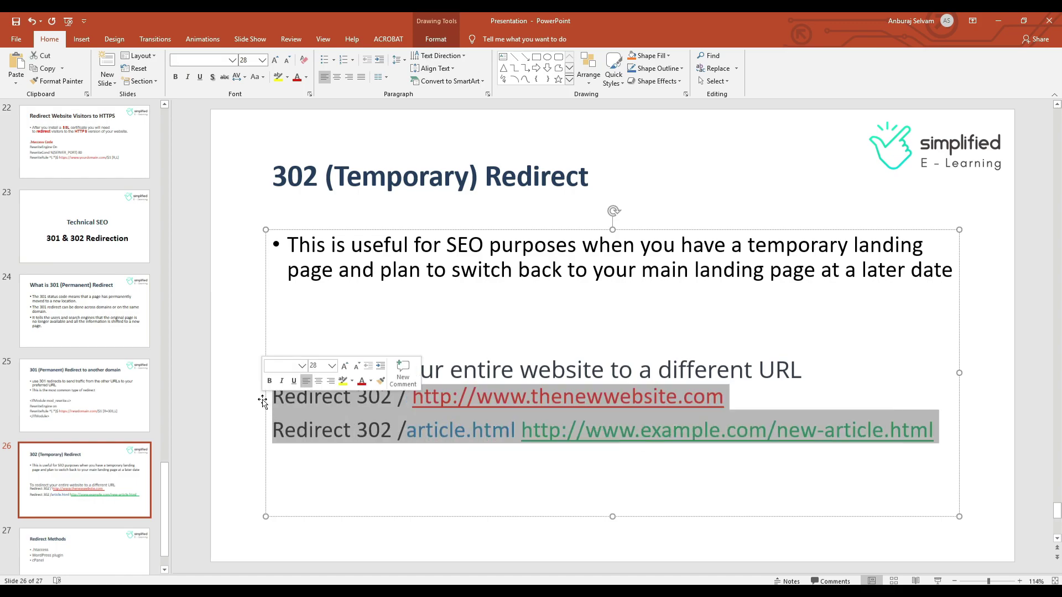
left_click(392, 487)
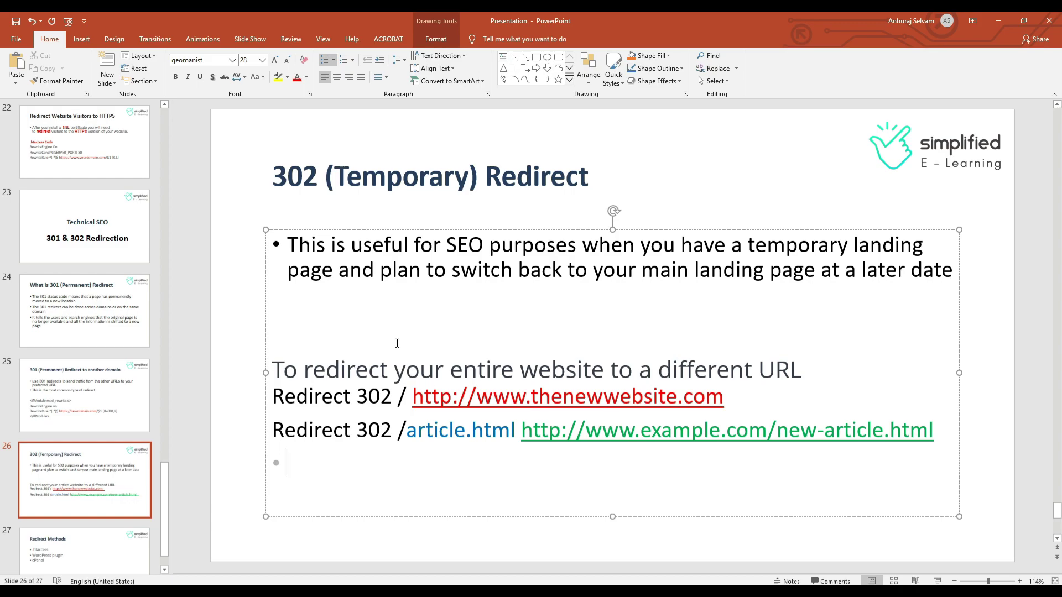
left_click(98, 563)
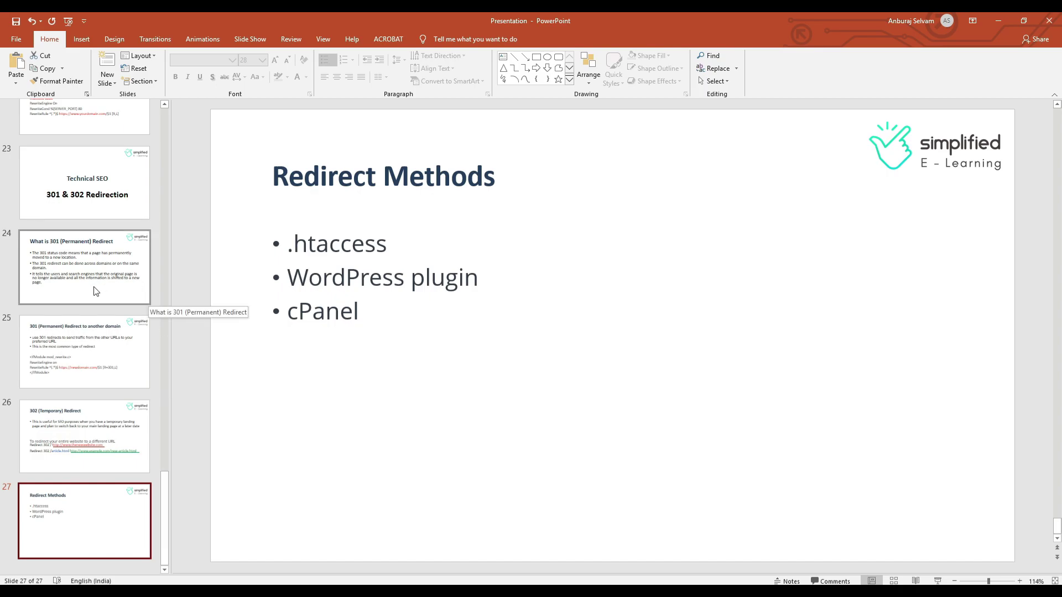
Step: Copy the 301 redirect IfModule block from the slide and paste it at line 9 of the .htaccess file in the cPanel editor
left_click(88, 356)
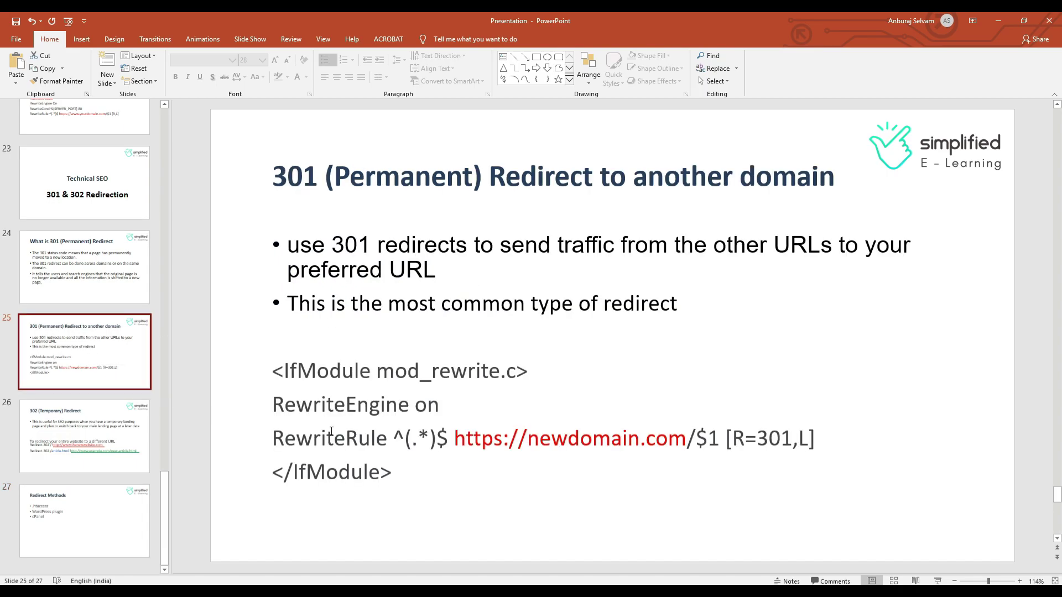
left_click_drag(275, 368, 412, 469)
key("ctrl+c")
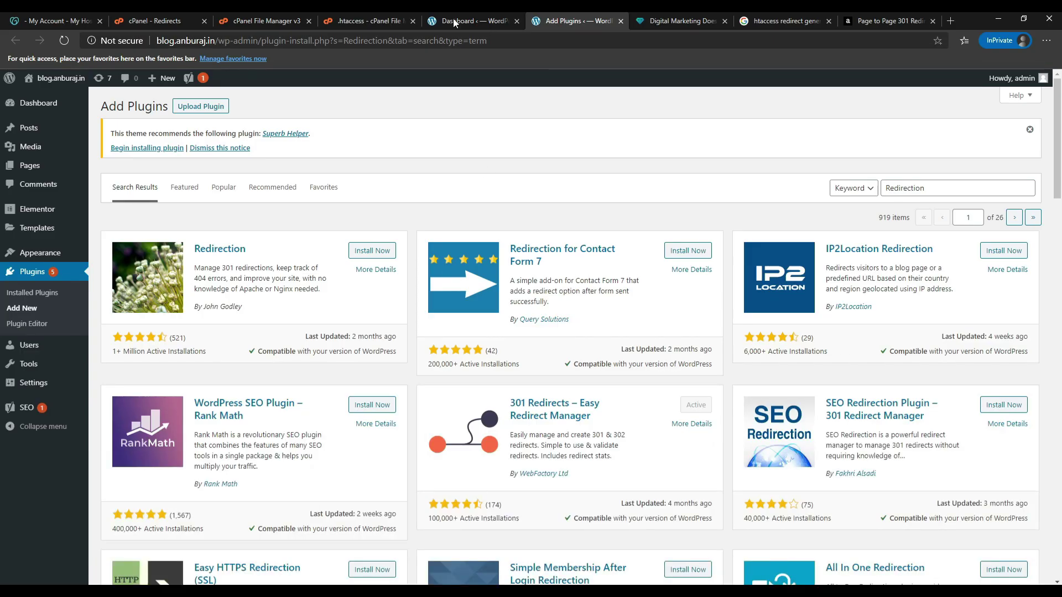
left_click(343, 19)
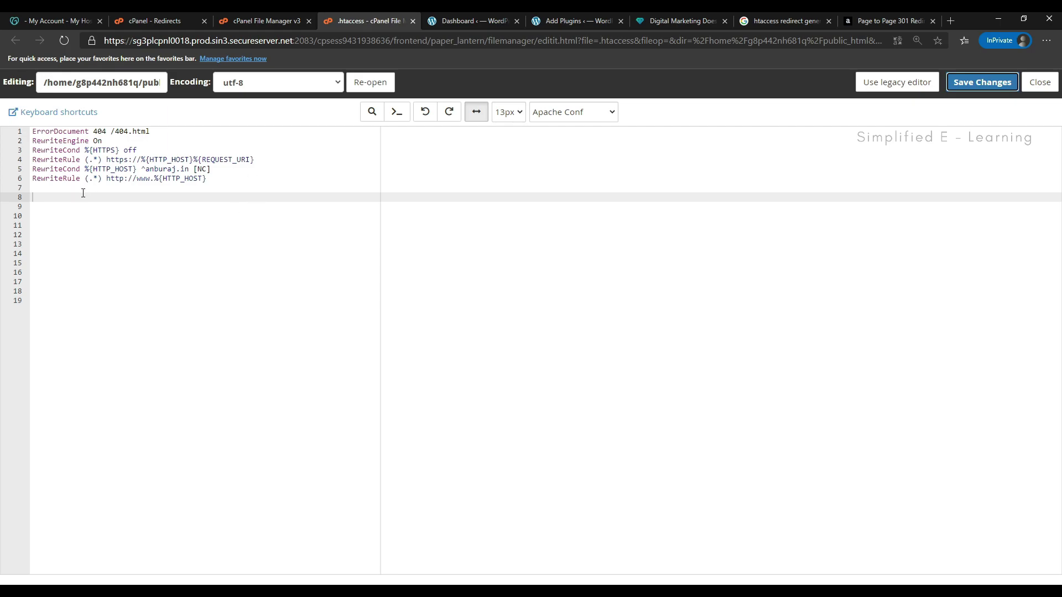
left_click(44, 205)
key("ctrl+v")
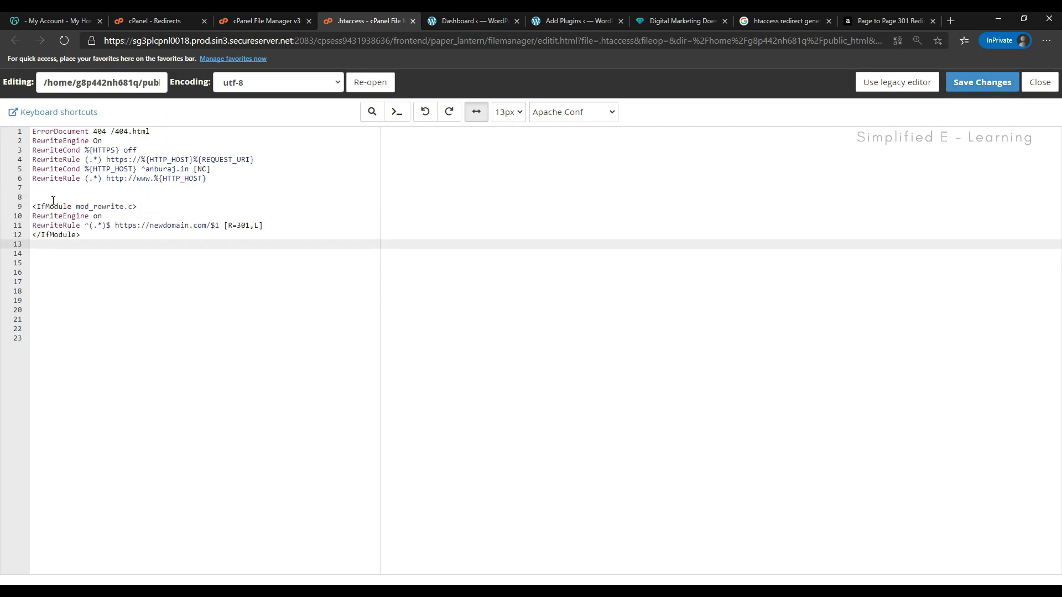
Step: Replace newdomain.com with blog.anburaj.in in the 301 RewriteRule and review the resulting target URL
left_click(117, 226)
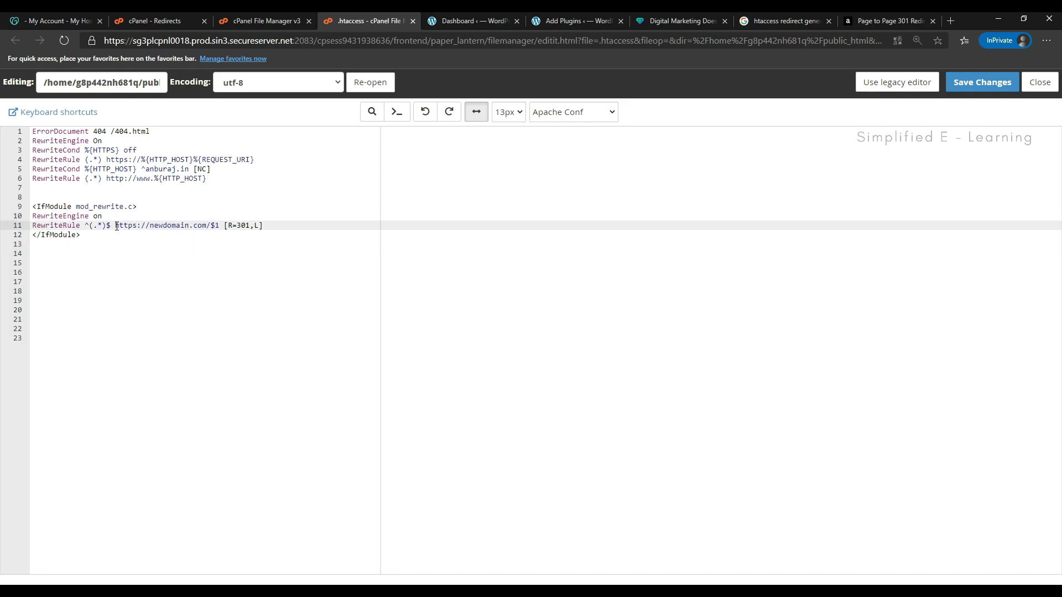
key("ctrl+plus")
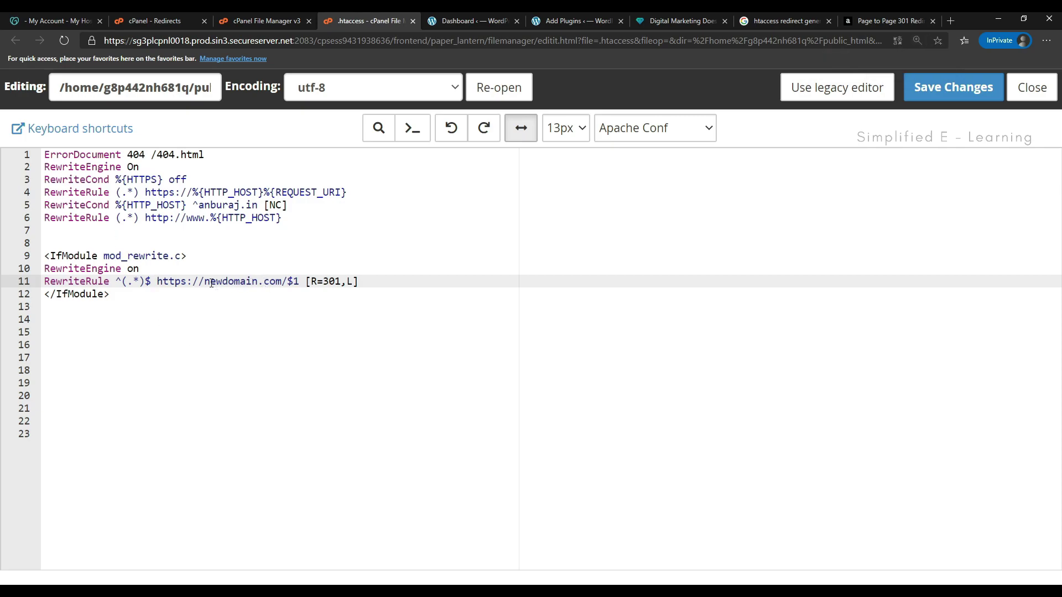
left_click_drag(205, 282, 282, 282)
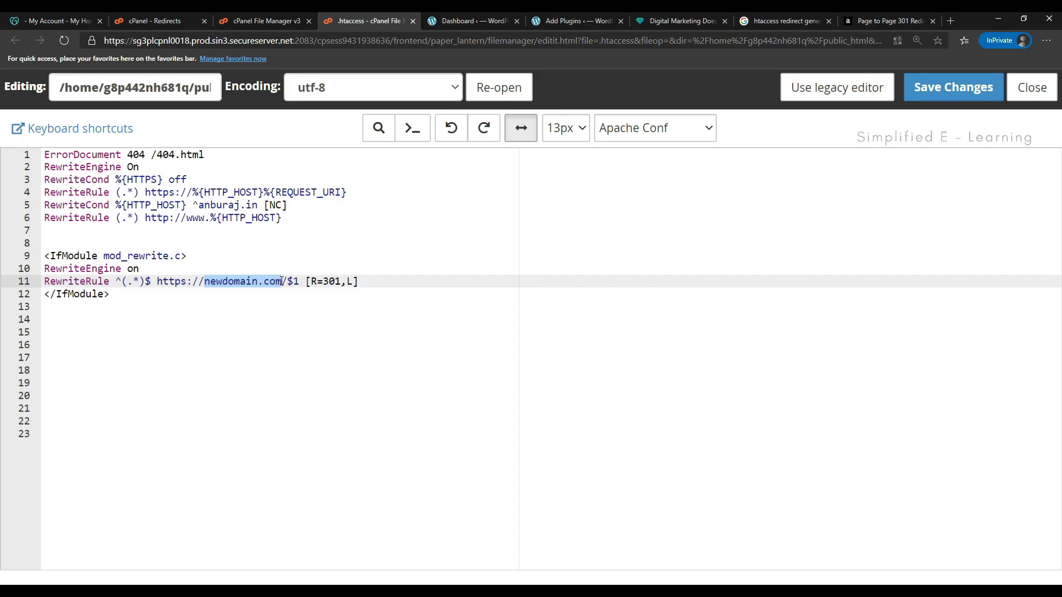
type("blog")
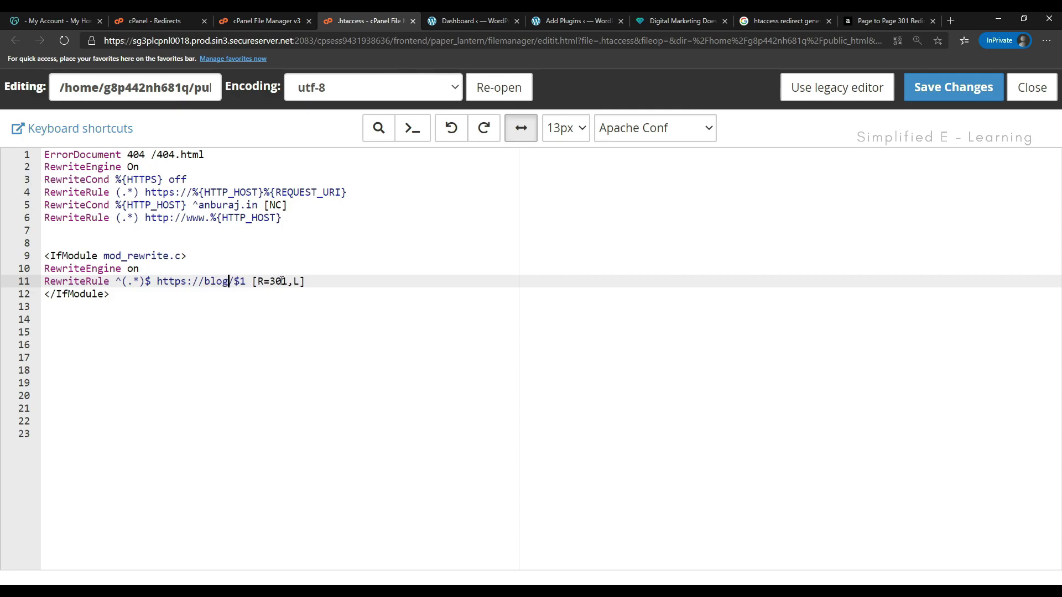
type(".")
type("anbura")
type("j.")
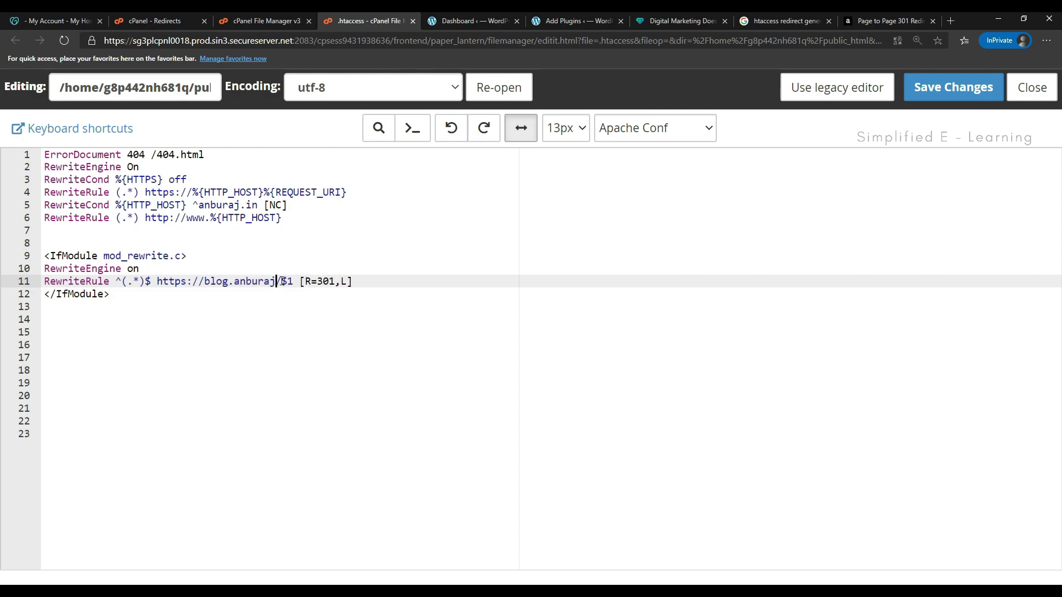
type("in")
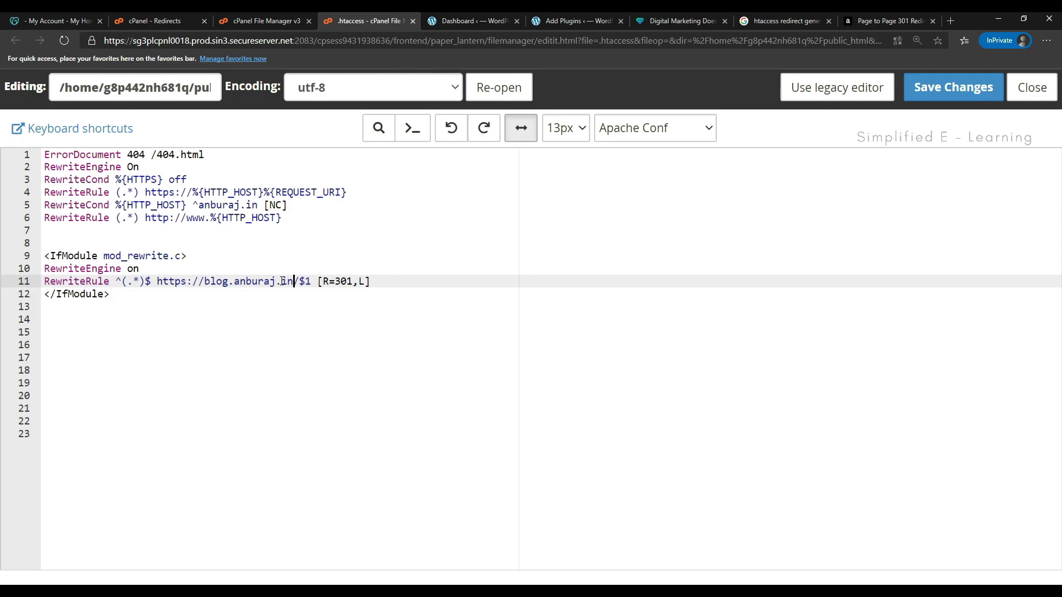
left_click(373, 279)
left_click_drag(157, 283, 308, 280)
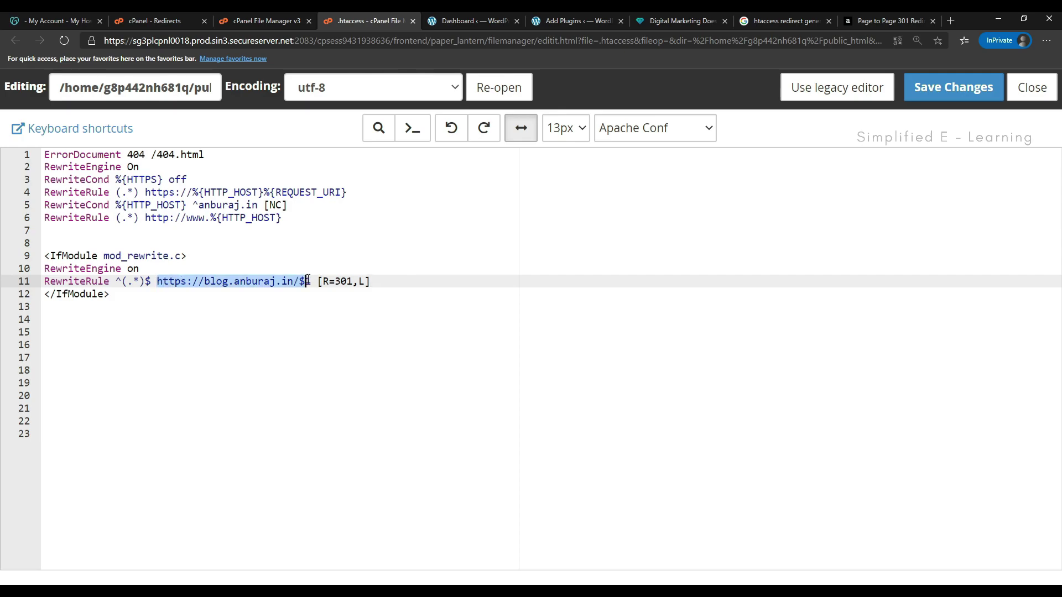
left_click(325, 295)
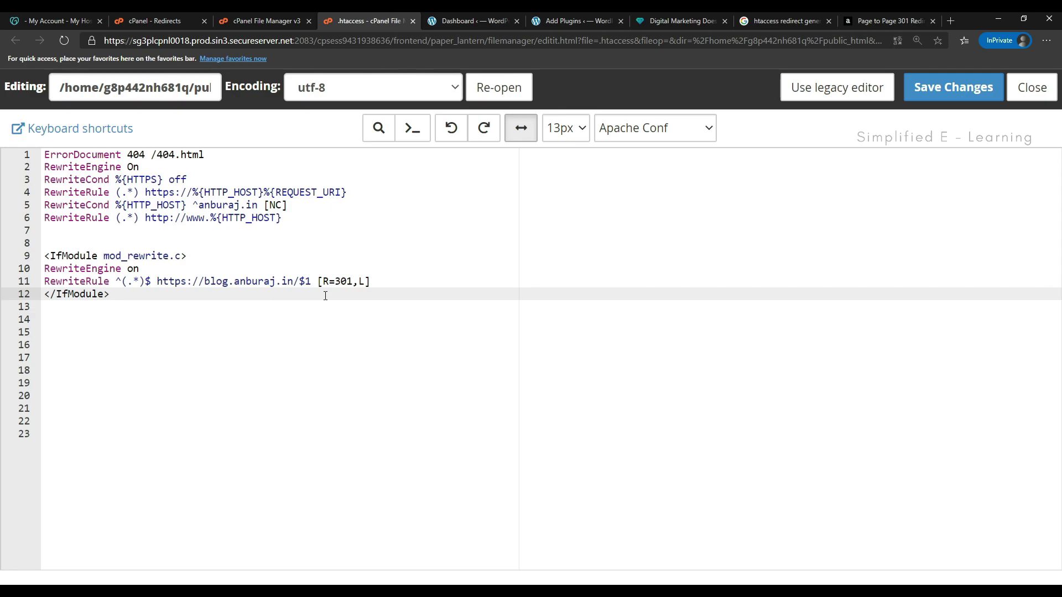
left_click(136, 314)
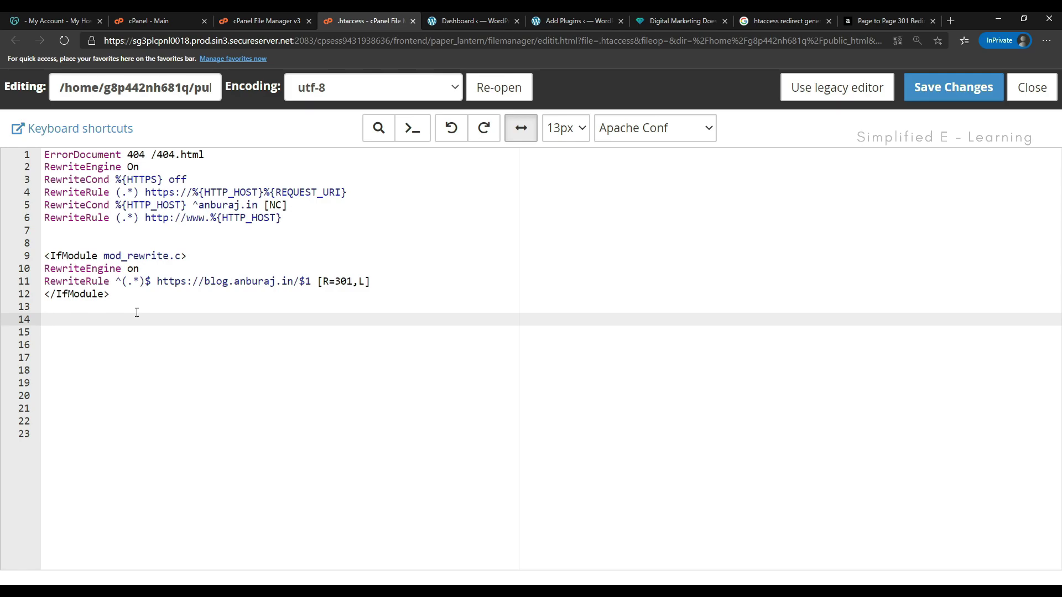
Step: Open cPanel's domain Redirects page and set up a Permanent (301) redirect for anburaj.in with the source path left empty
left_click(144, 20)
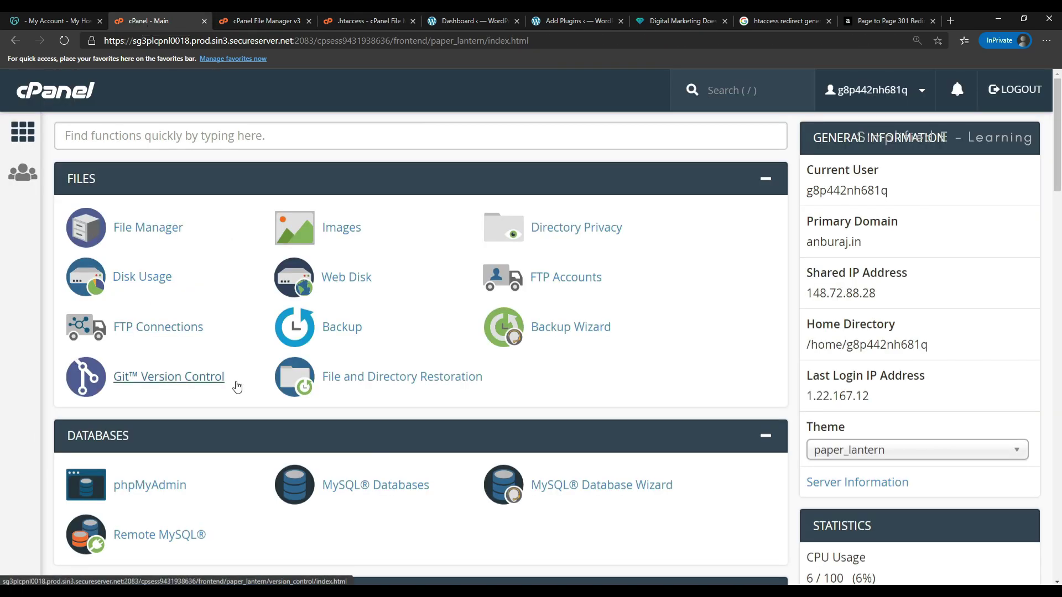
scroll(237, 386, "down", 5)
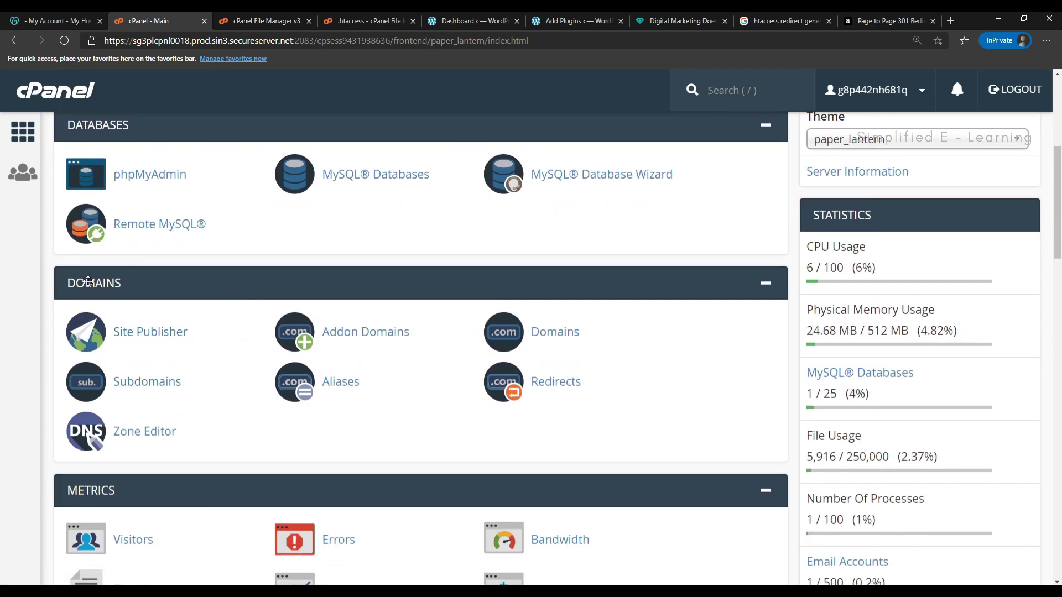
left_click(555, 385)
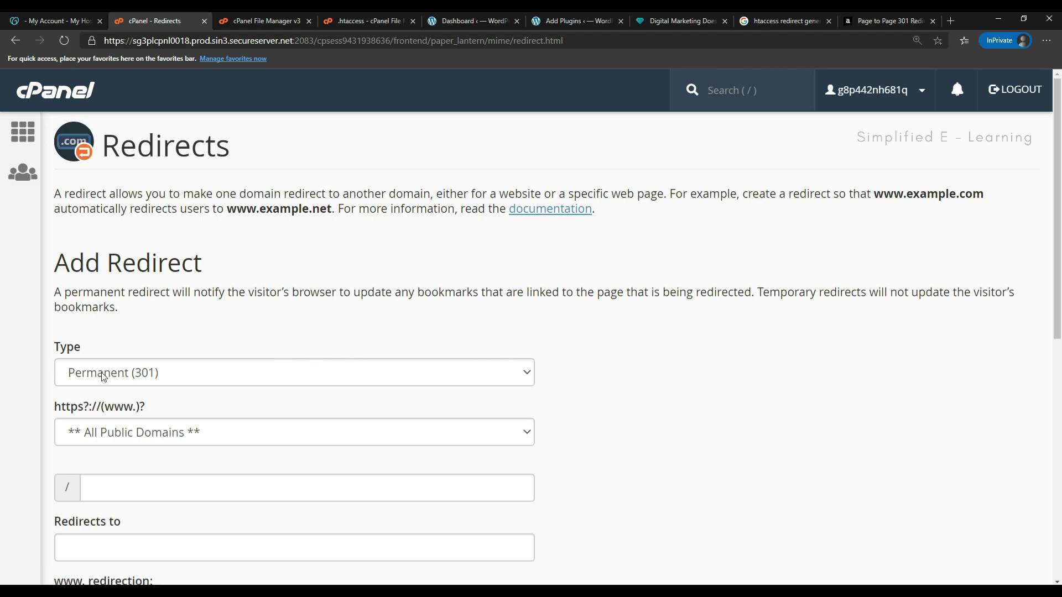
scroll(103, 376, "down", 1)
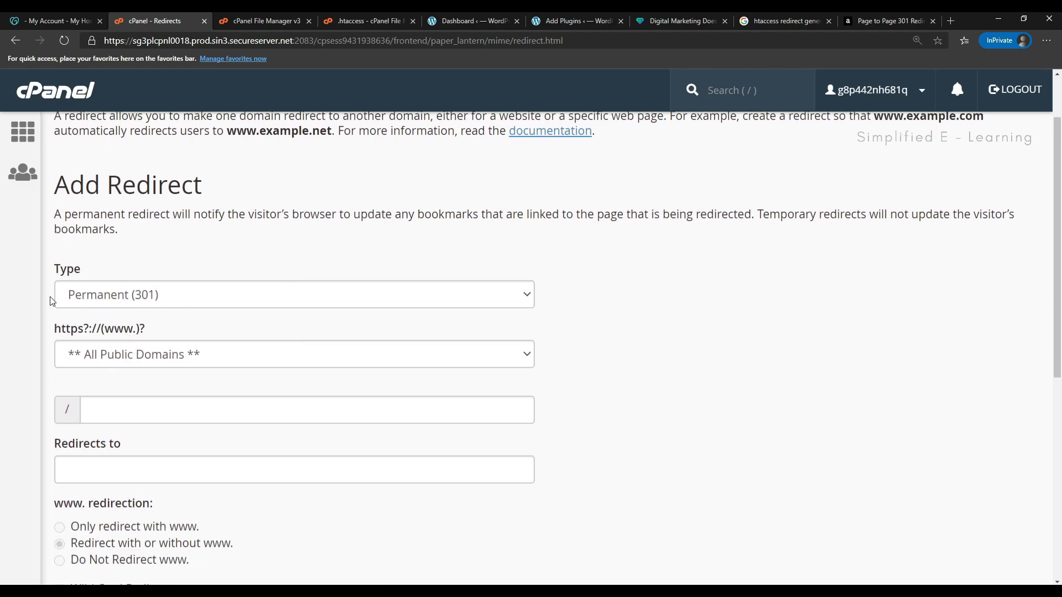
left_click(518, 299)
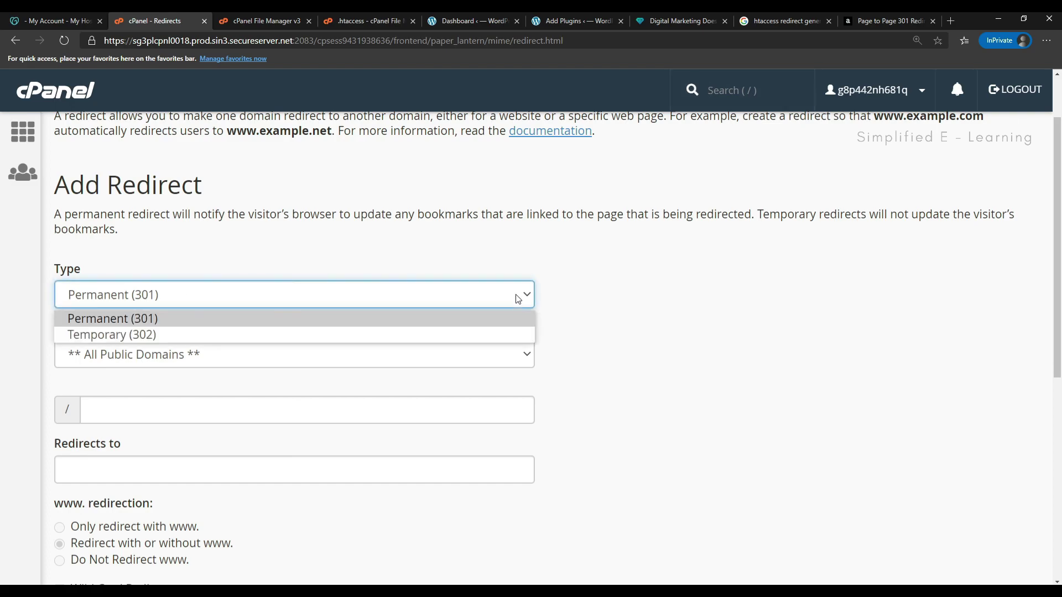
left_click(471, 318)
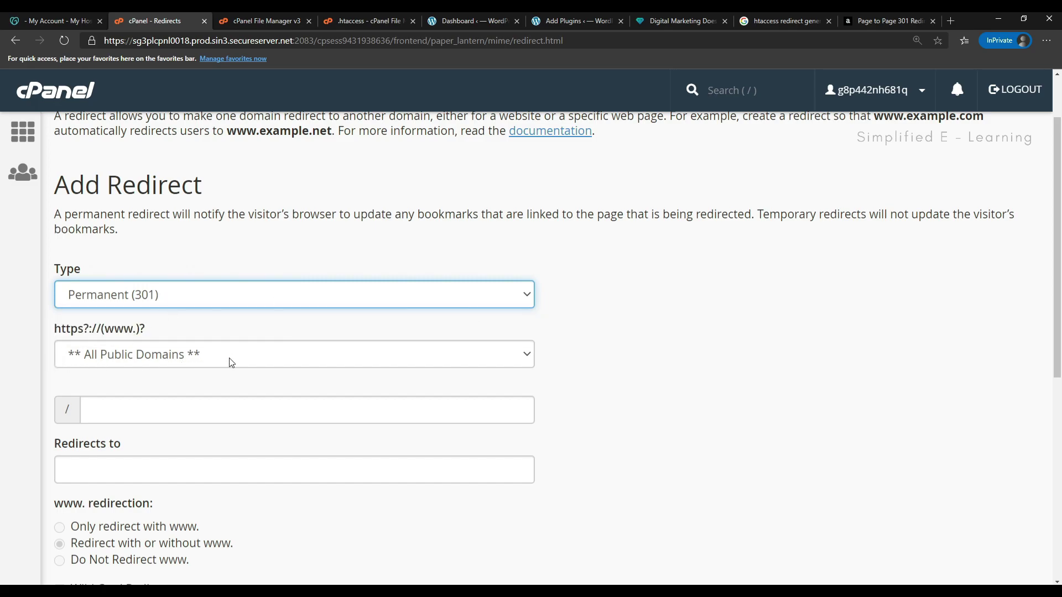
left_click(512, 357)
left_click(130, 373)
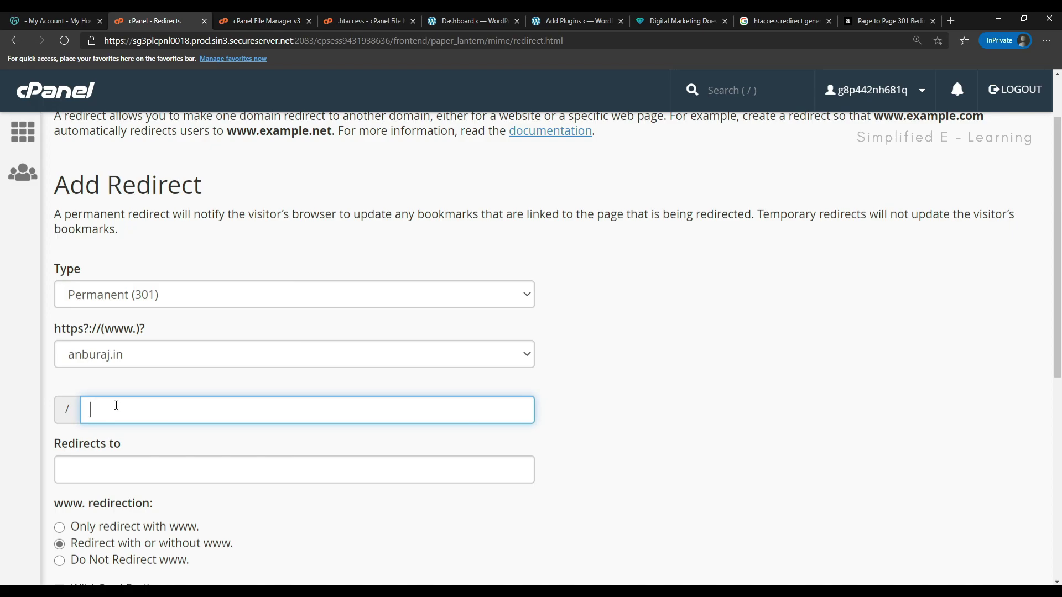
left_click(136, 383)
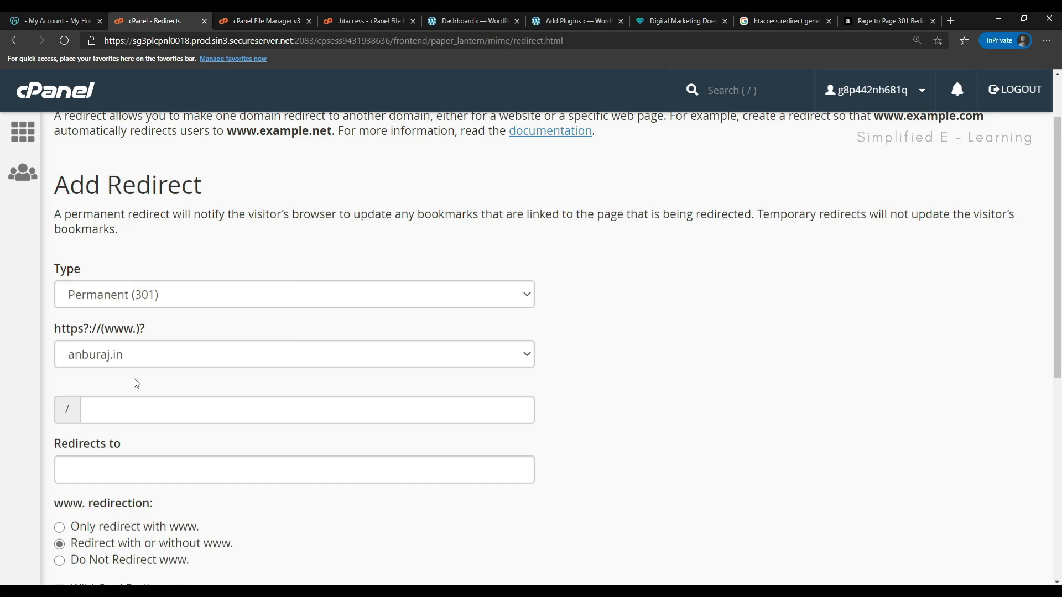
left_click(104, 470)
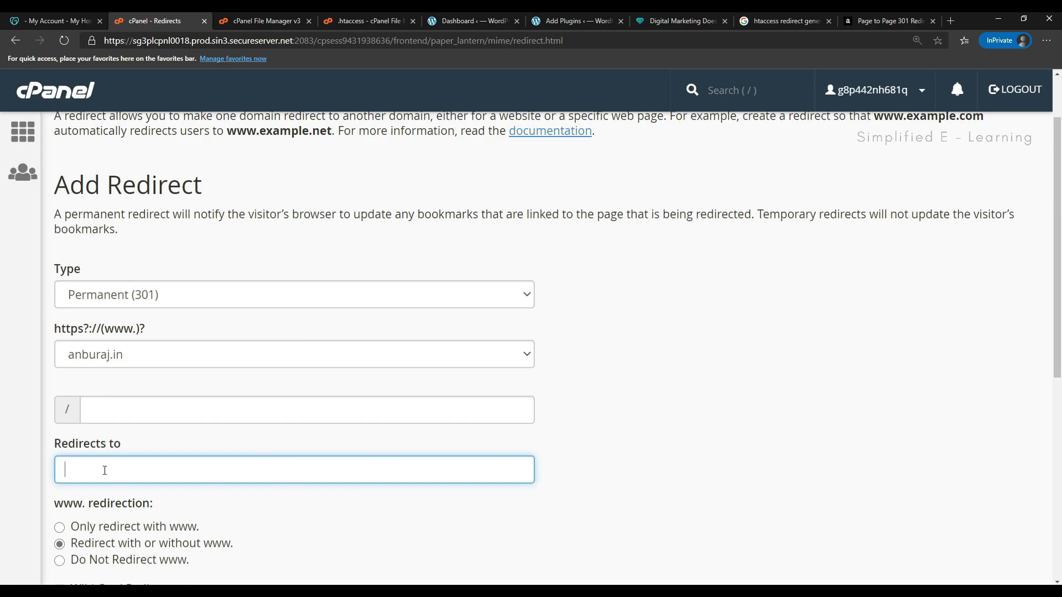
type("h")
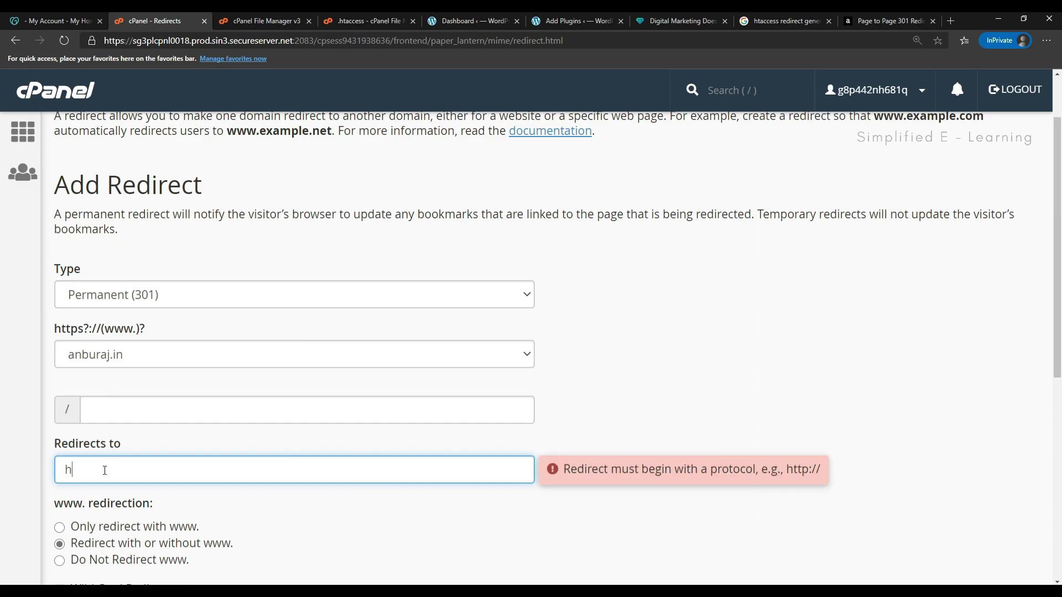
type("ttps://")
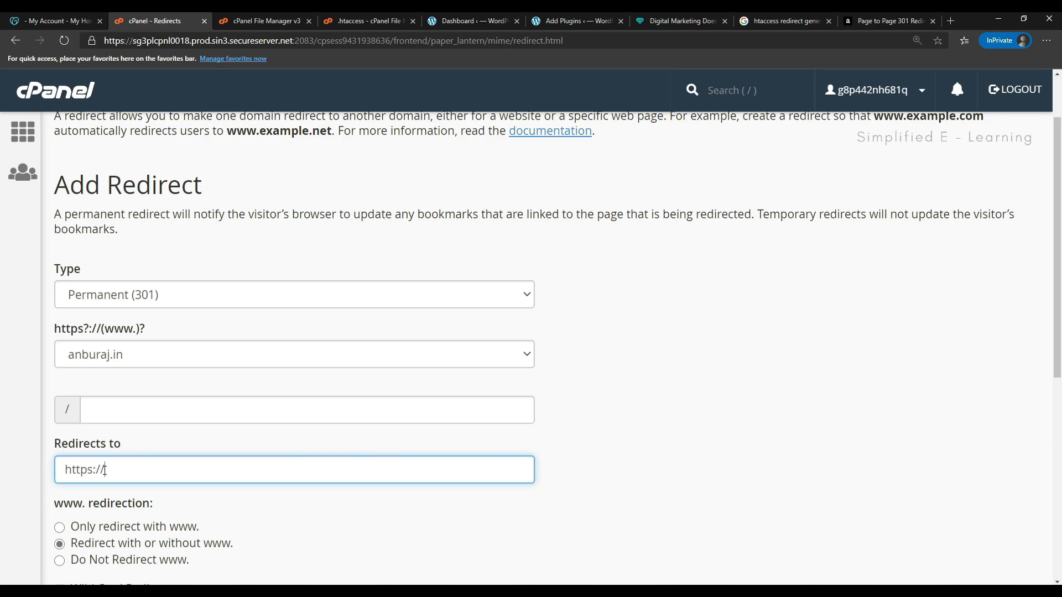
type("a")
key("BackSpace")
type("blog.anburaj.in")
left_click(767, 526)
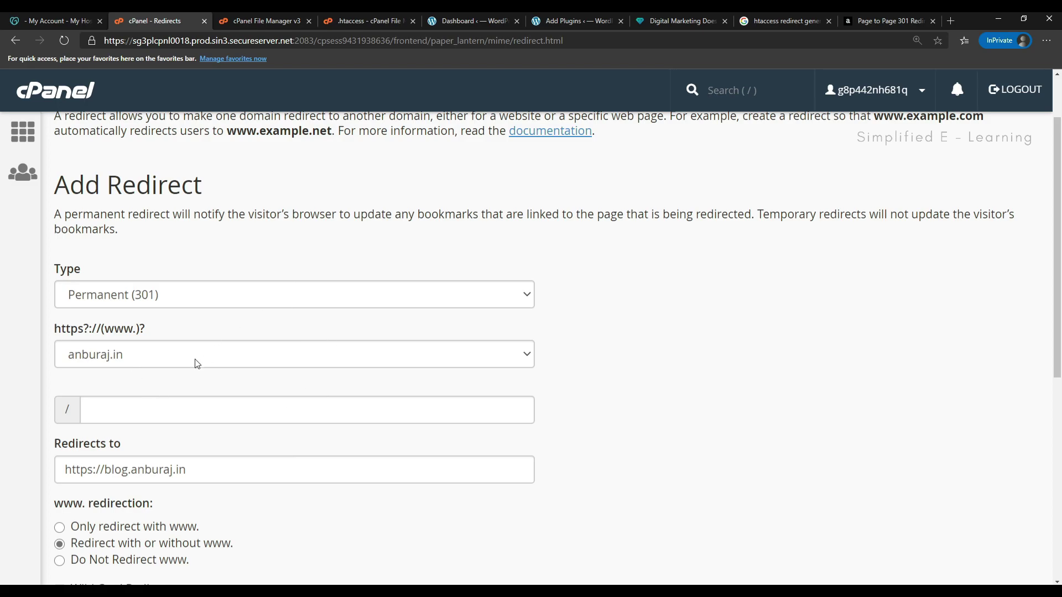
left_click(251, 302)
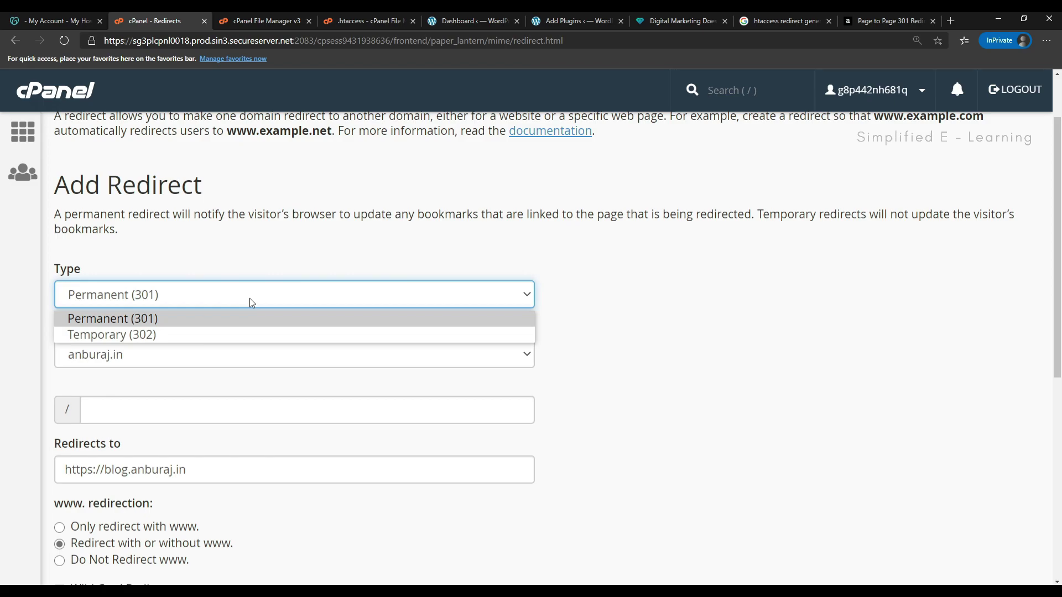
scroll(458, 295, "down", 3)
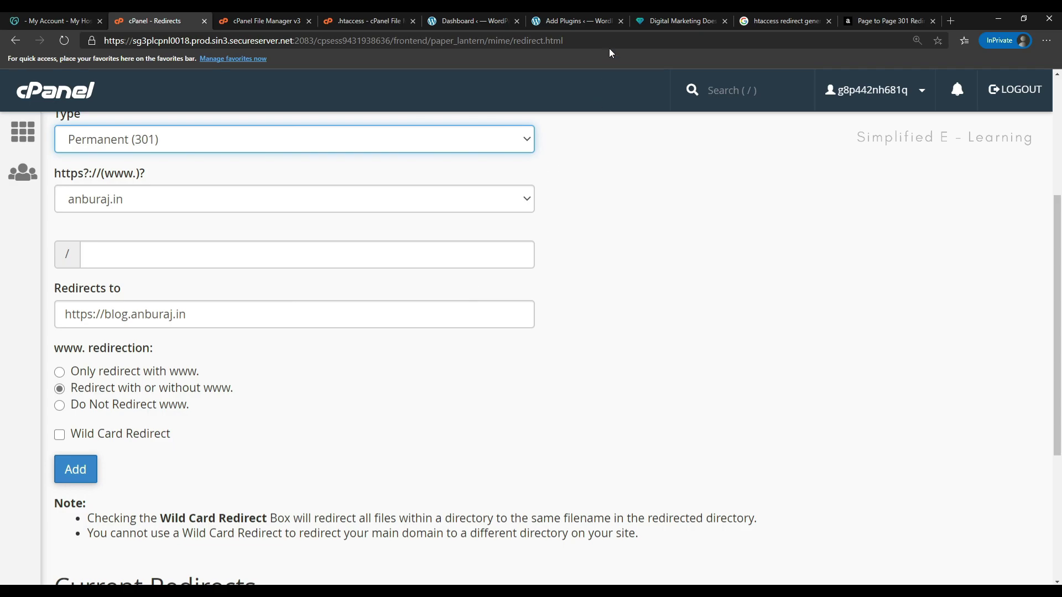
Step: In the WordPress admin, open the 301 Redirects plugin settings and check the rule's redirect types, keeping 301
left_click(571, 24)
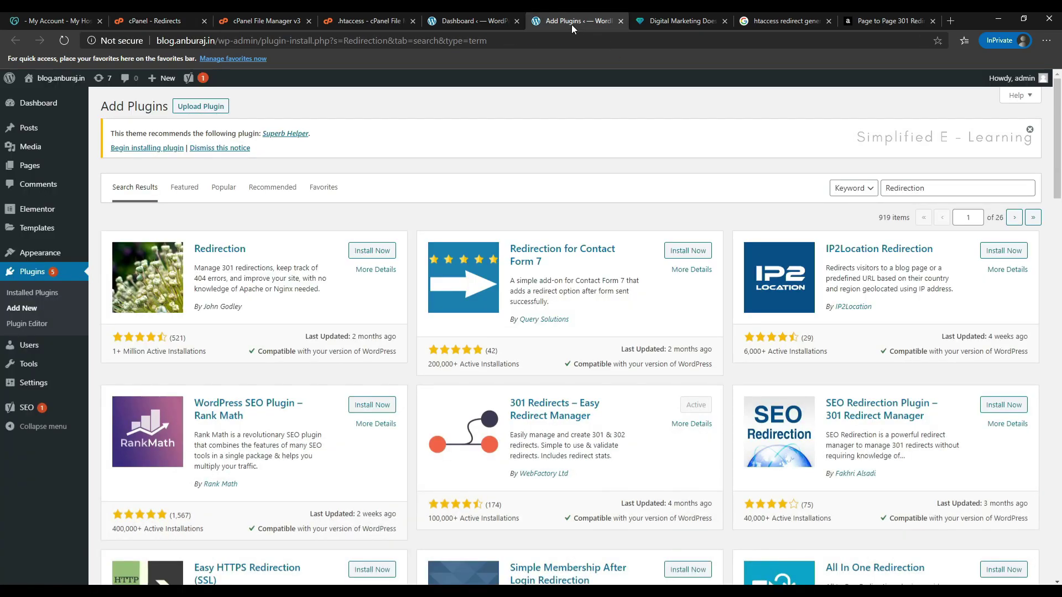
double_click(934, 189)
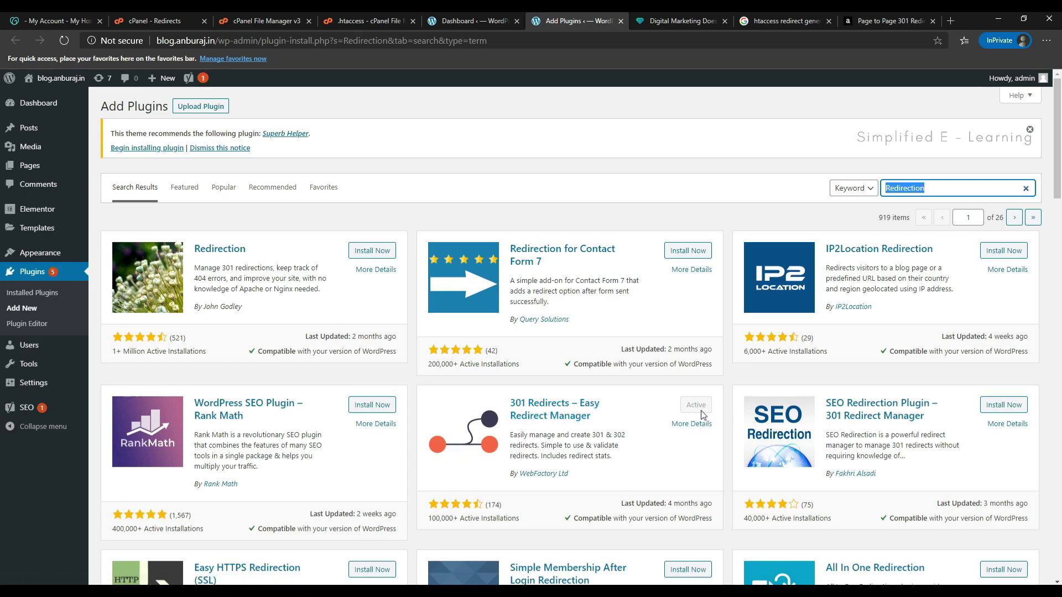
mouse_move(31, 387)
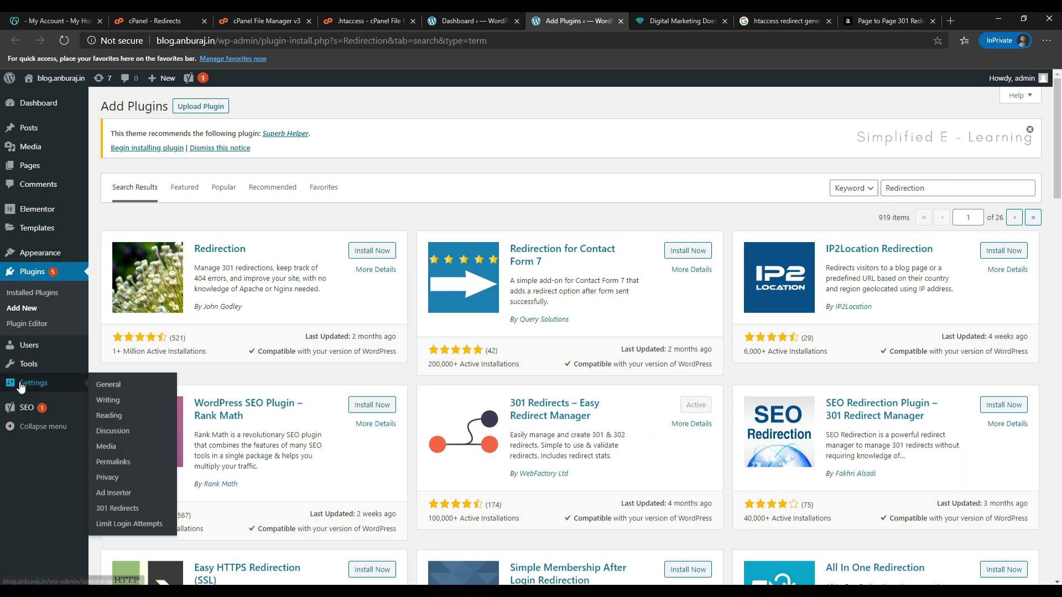
left_click(114, 509)
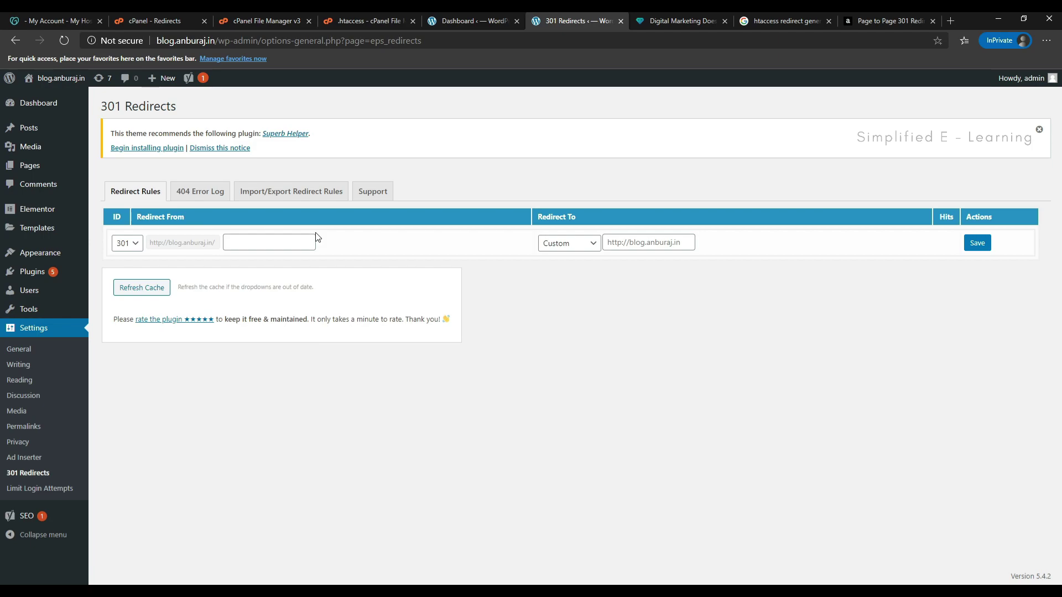
left_click(127, 243)
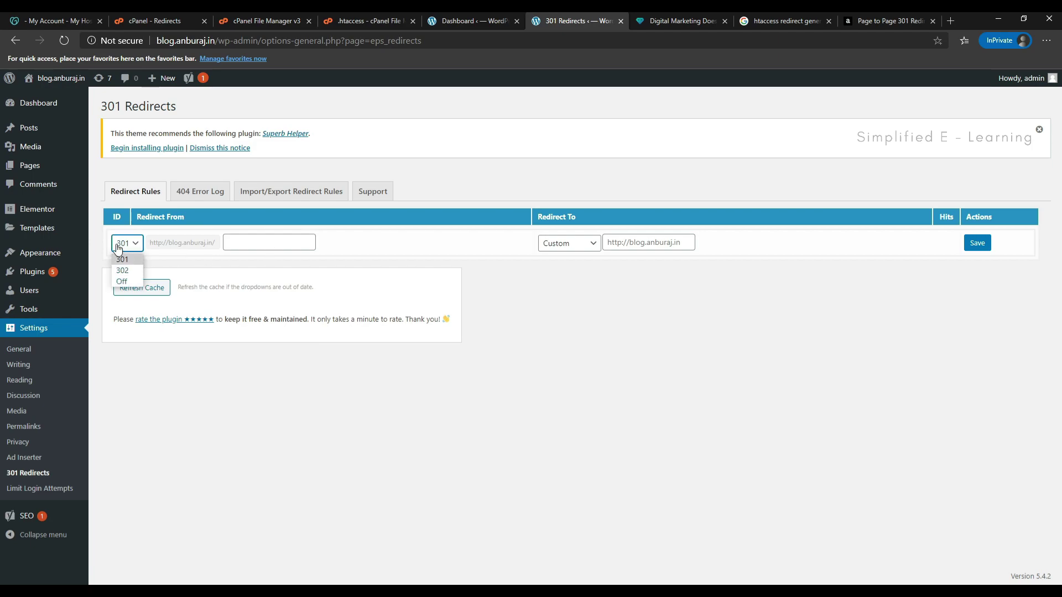
left_click(416, 271)
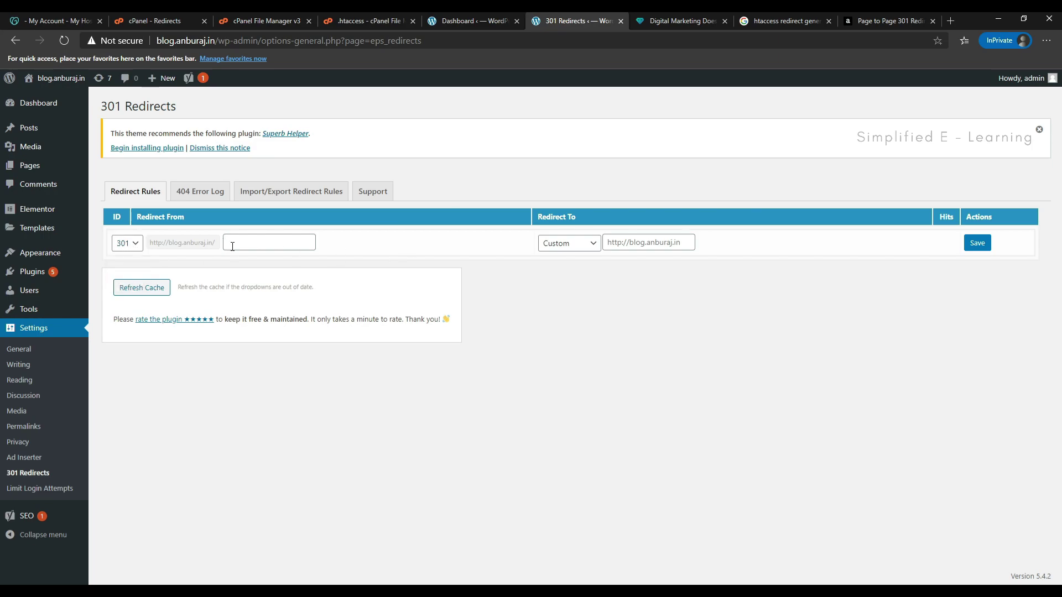
left_click(275, 245)
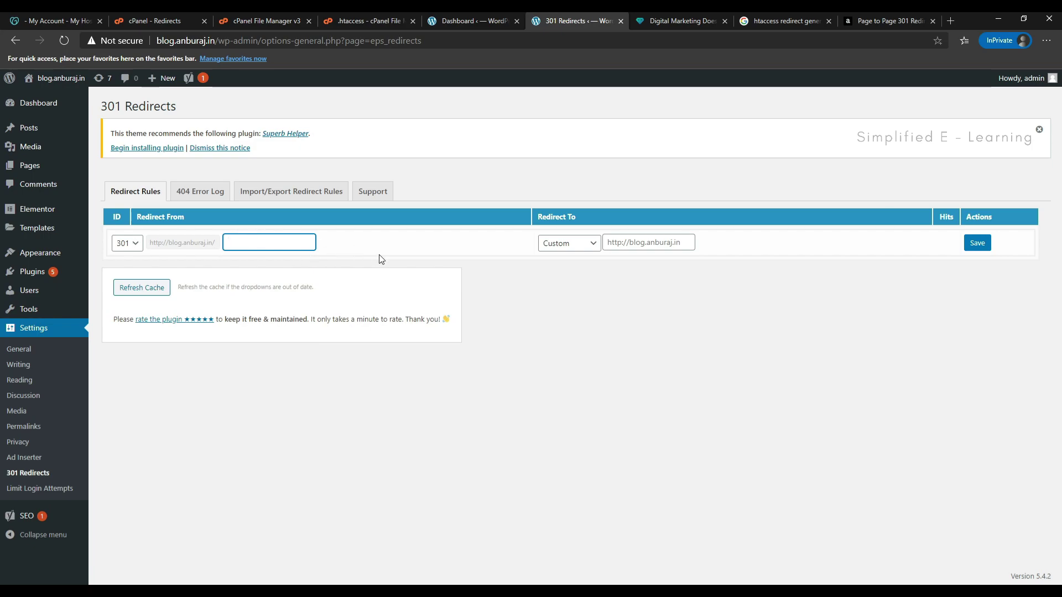
left_click(612, 250)
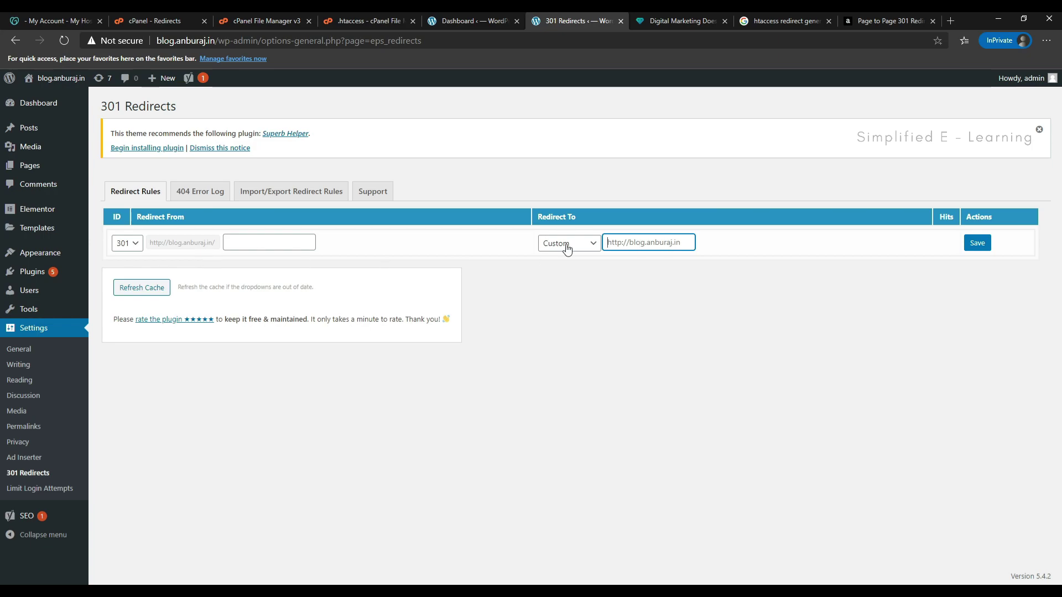
type("https://anburaj.in")
left_click(692, 264)
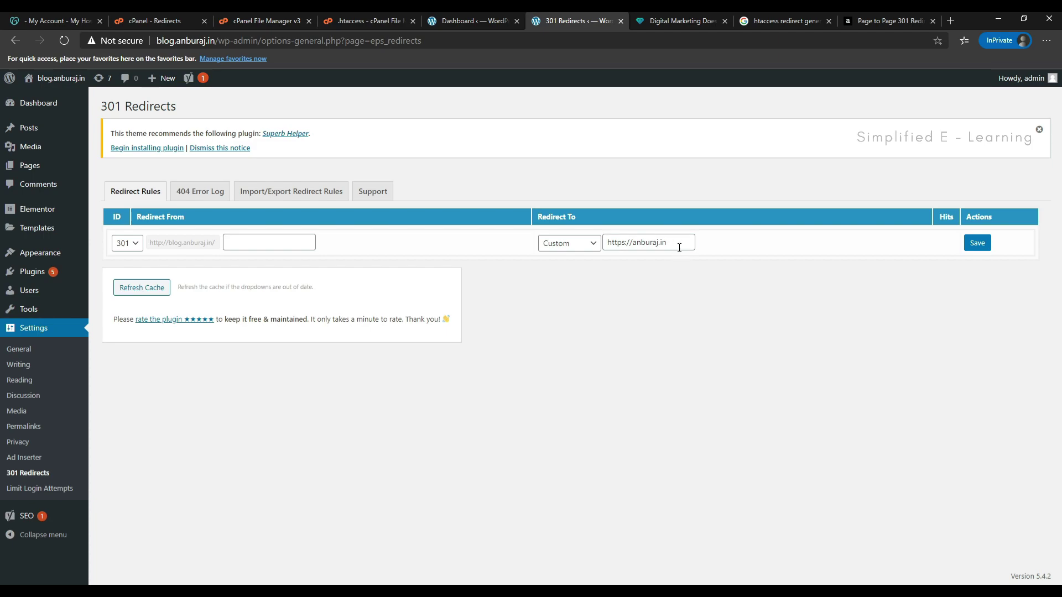
left_click(685, 242)
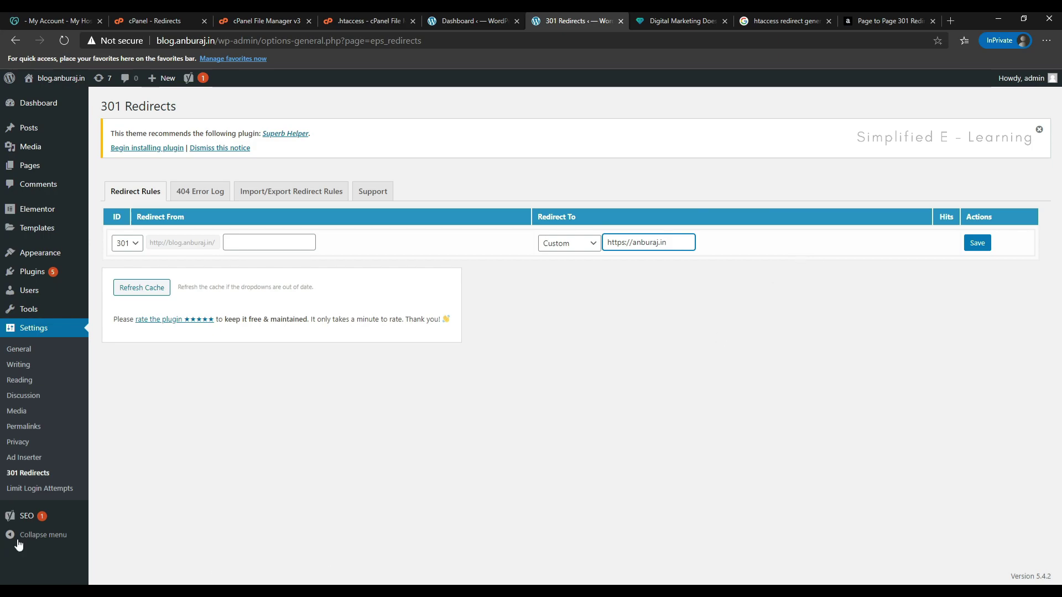
Step: Open the Yoast SEO file editor and bring up the .htaccess file content
mouse_move(11, 522)
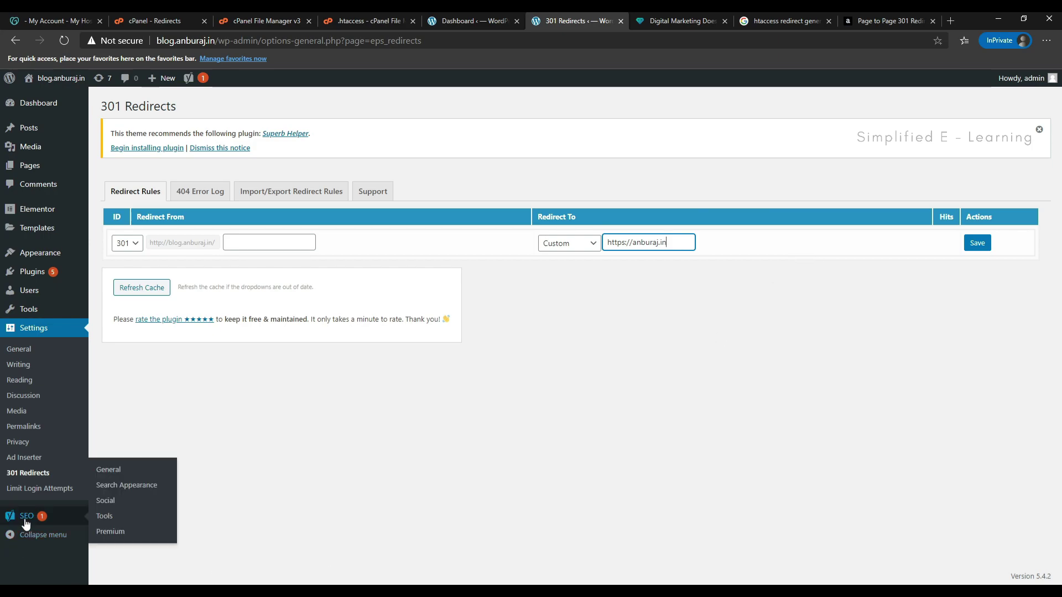
left_click(107, 523)
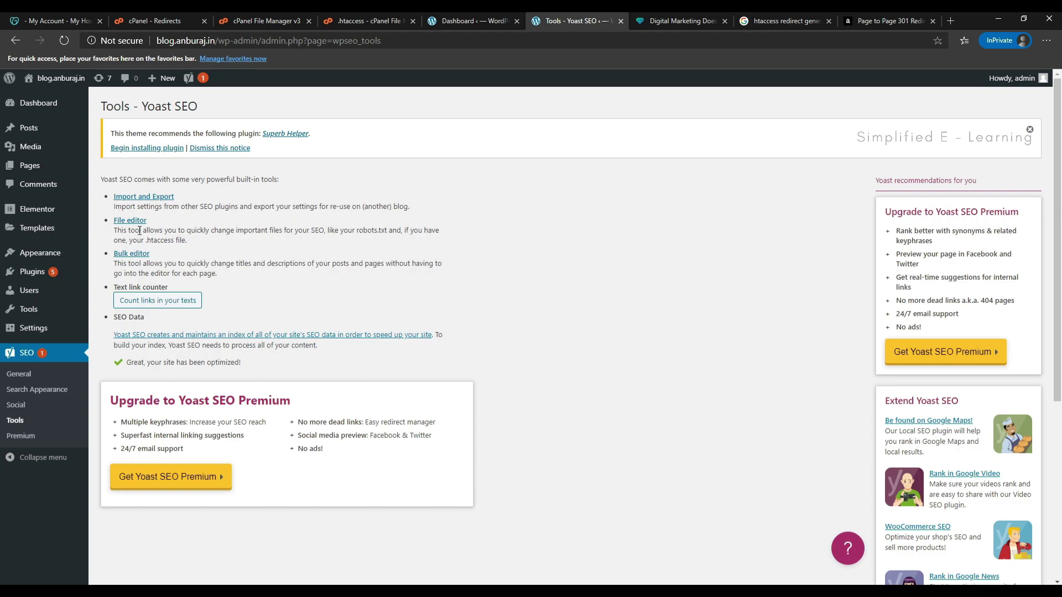
left_click(126, 220)
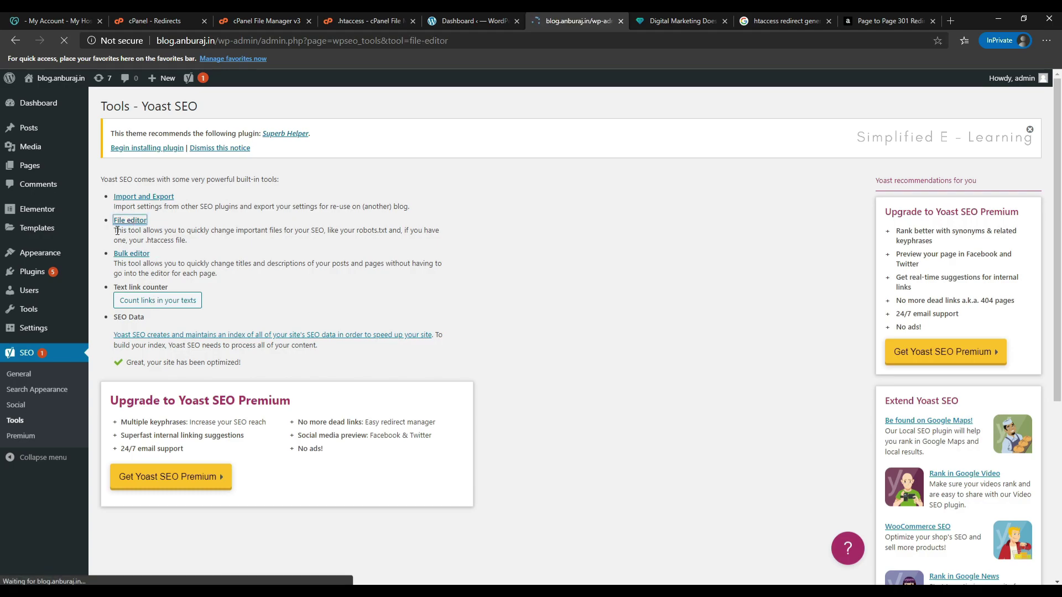
scroll(182, 307, "down", 3)
scroll(183, 308, "down", 3)
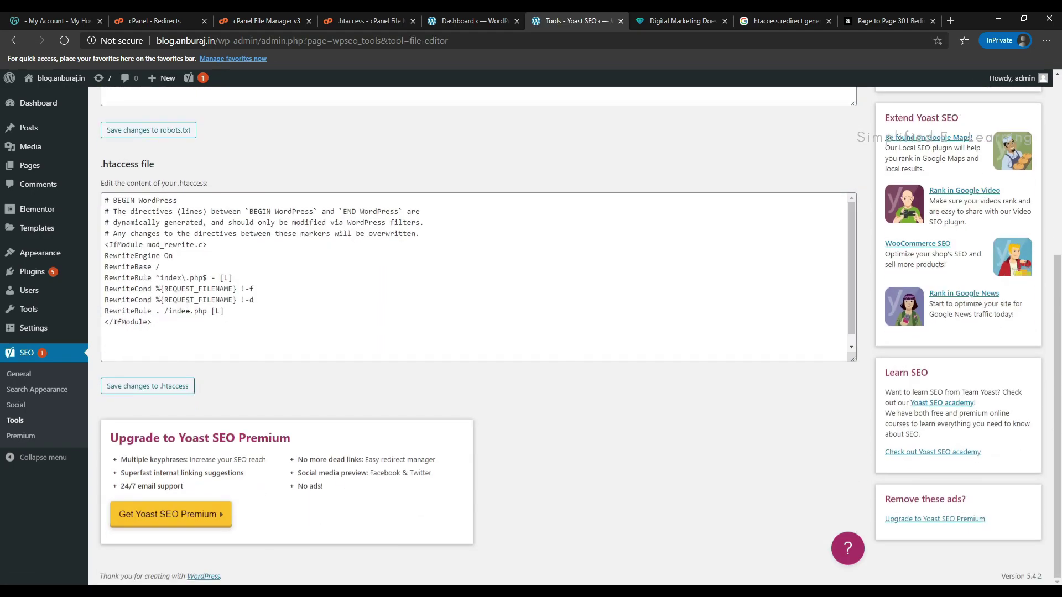
Step: Copy the single-page Redirect 302 line from the PowerPoint slide and paste it below the closing IfModule tag in the Yoast .htaccess editor
left_click(177, 328)
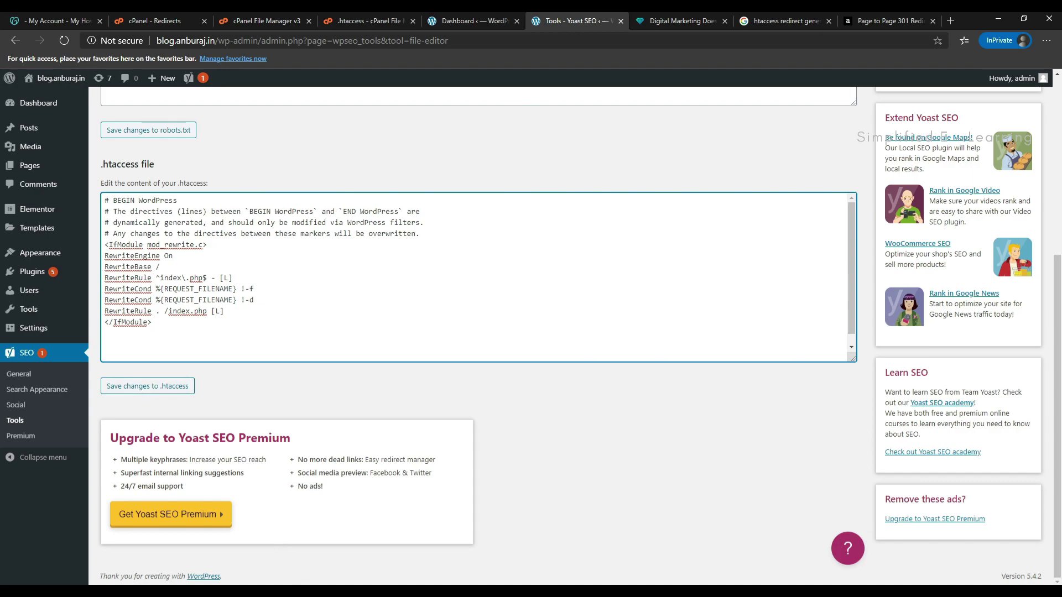
left_click(291, 591)
left_click(69, 470)
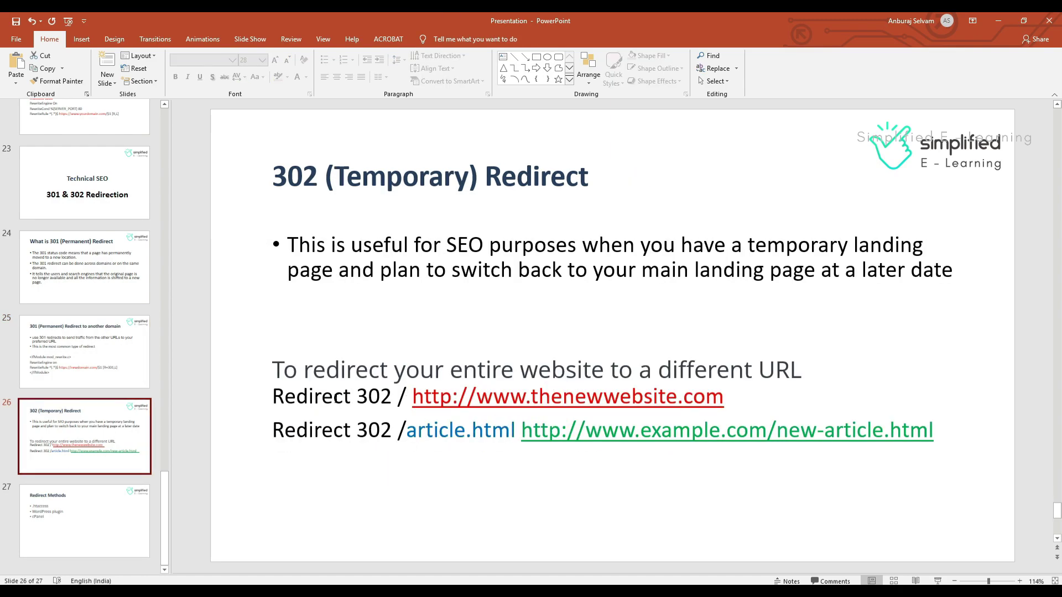
left_click_drag(273, 426, 966, 448)
key("ctrl+c")
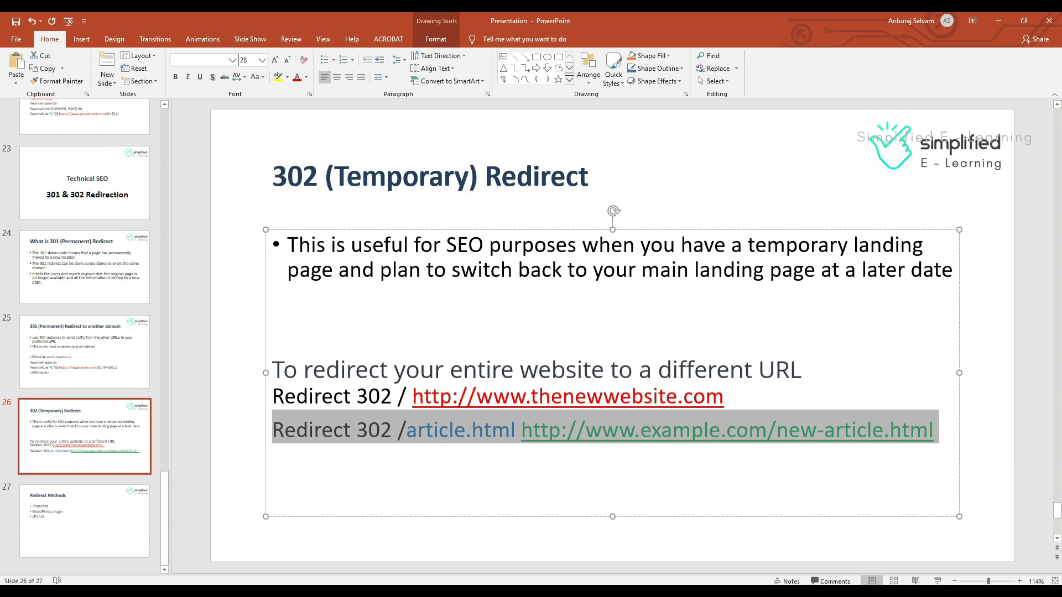
key("alt+Tab")
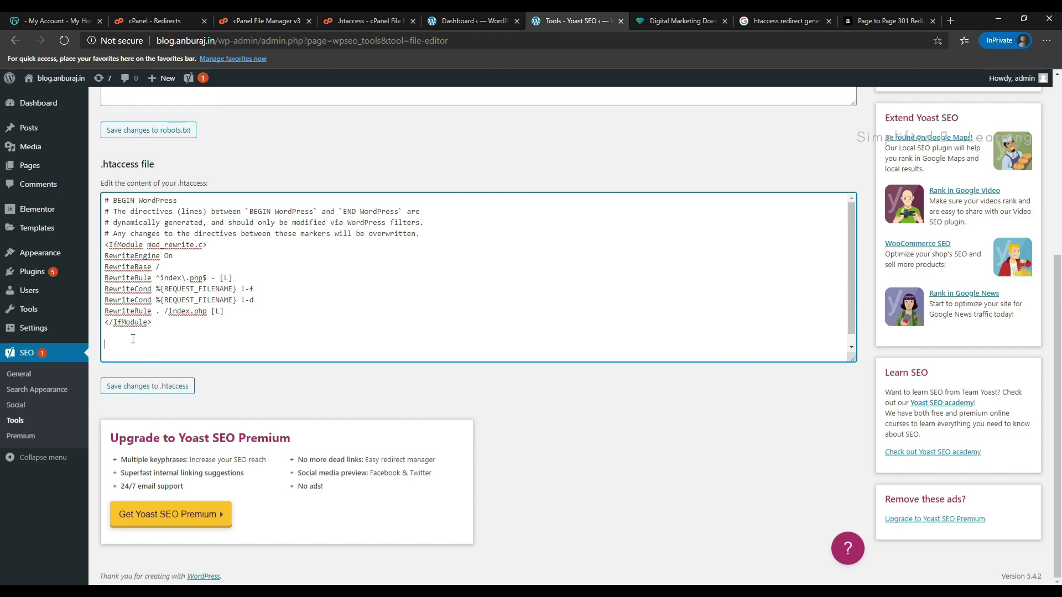
key("ctrl+v")
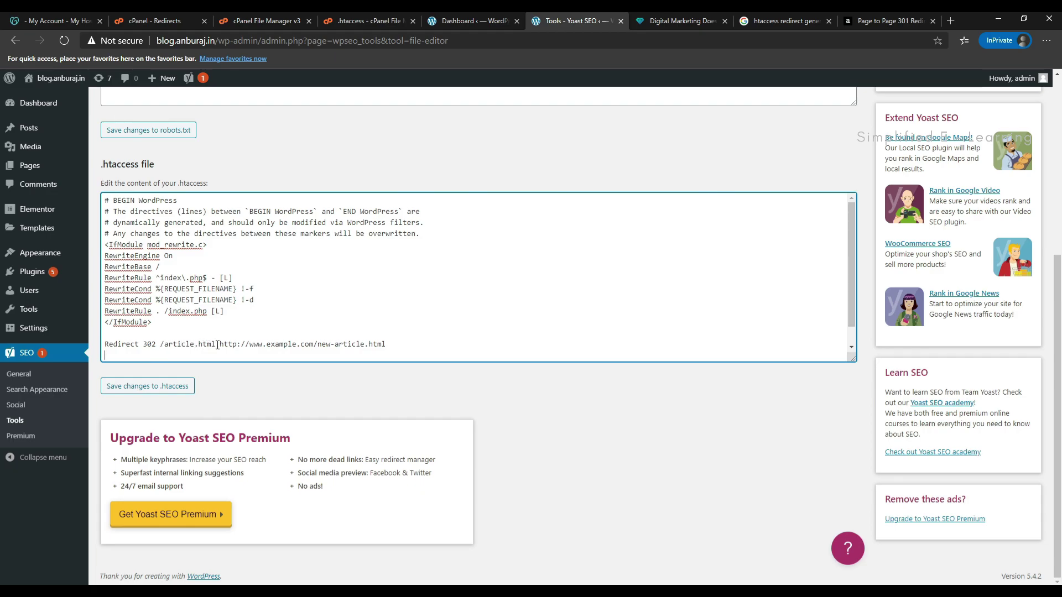
Step: Change the domain in the pasted 302 redirect's target URL to anburaj.in
double_click(290, 344)
type("anburaj")
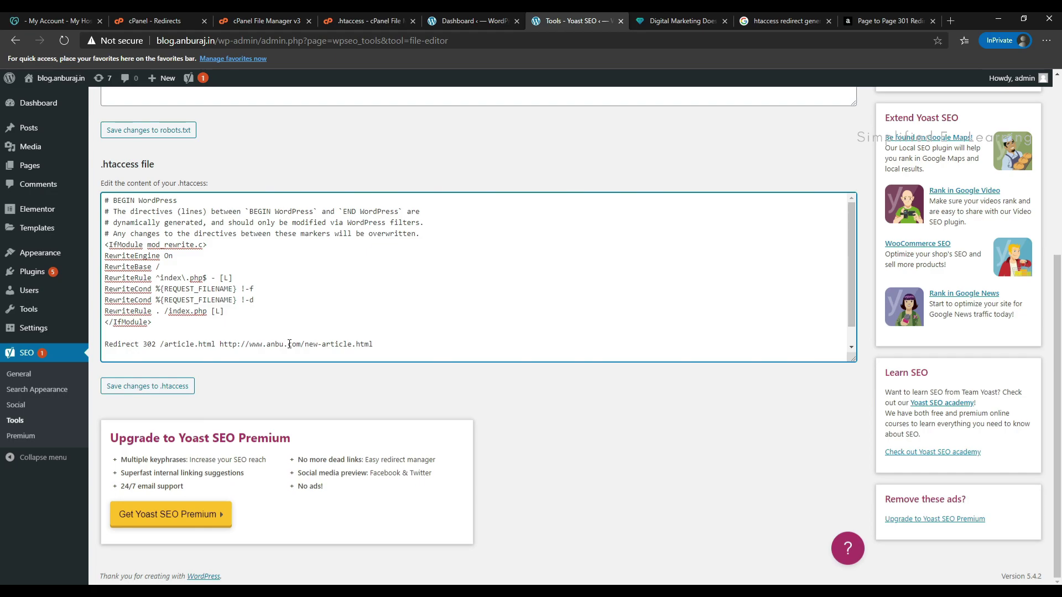
type("j")
double_click(303, 344)
type("in")
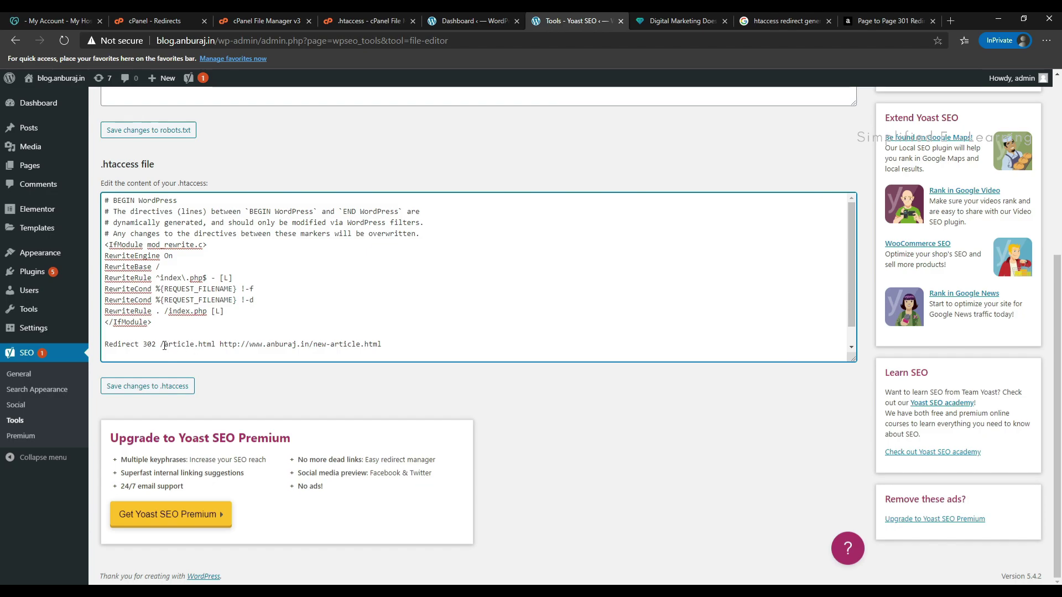
Step: Move the Redirect 302 line for /article.html directly above the closing IfModule tag in the .htaccess editor, then switch to the PowerPoint slide
left_click_drag(383, 344, 83, 348)
key("BackSpace")
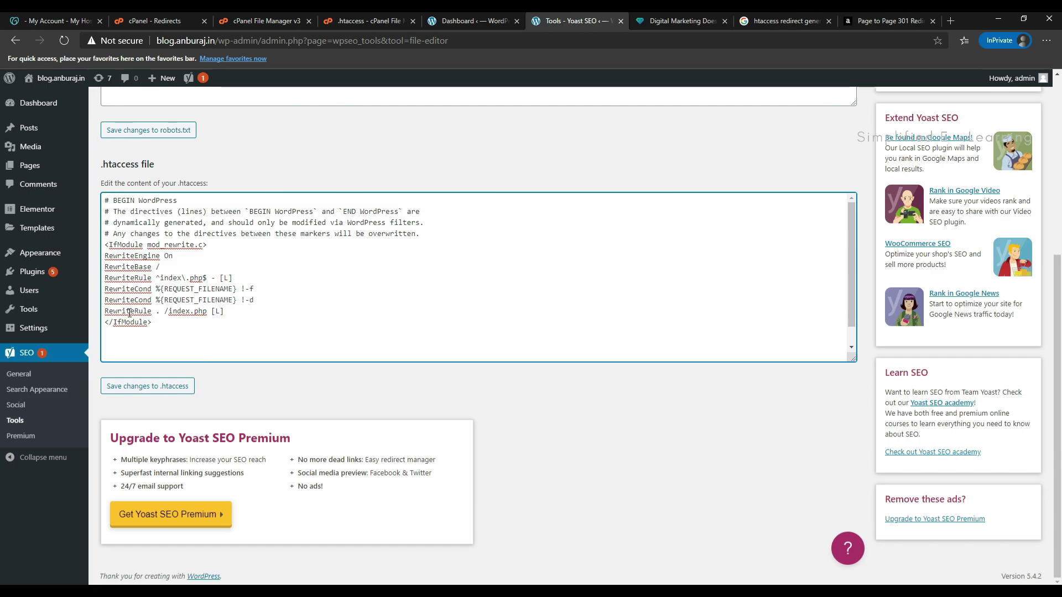
left_click(230, 311)
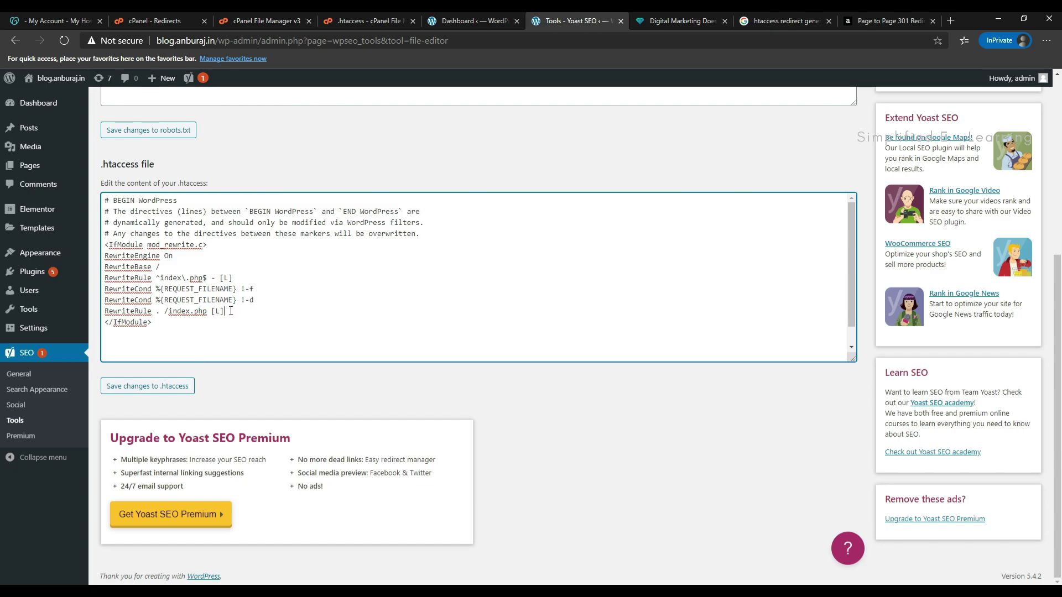
key("Return")
type("Redirect 302 /article.html http://www.anburaj.in/new-article.html")
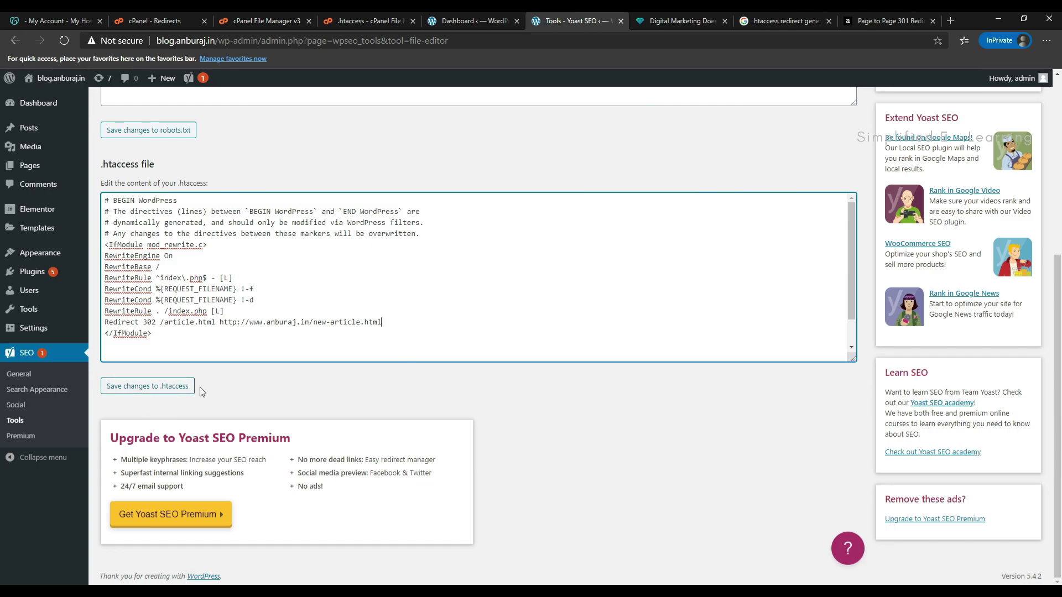
key("alt+Tab")
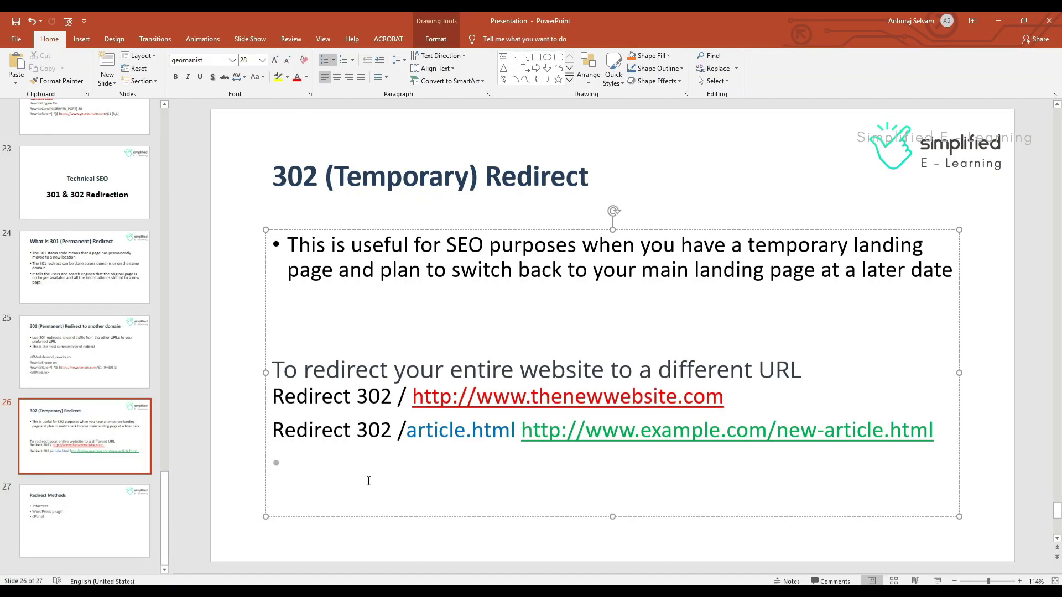
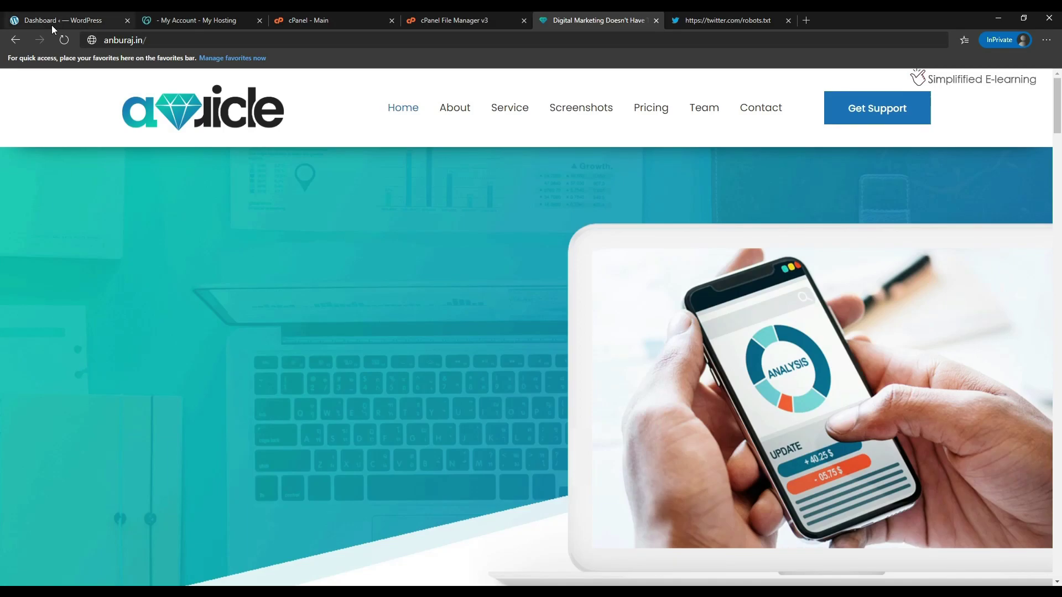
Step: Create a new file named robots.txt in the public_html folder of the cPanel File Manager
left_click(423, 25)
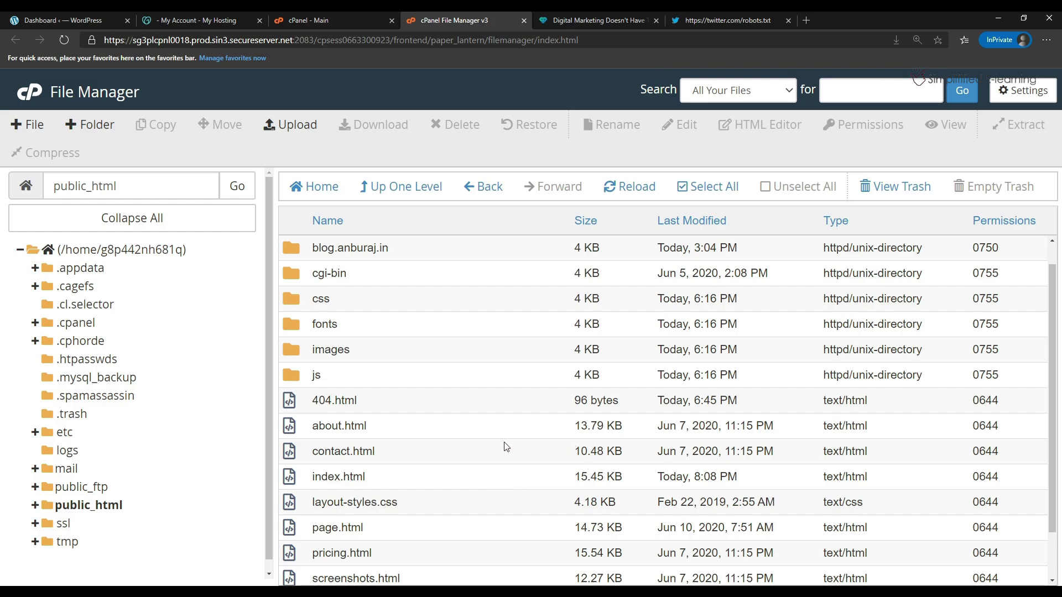
left_click(27, 125)
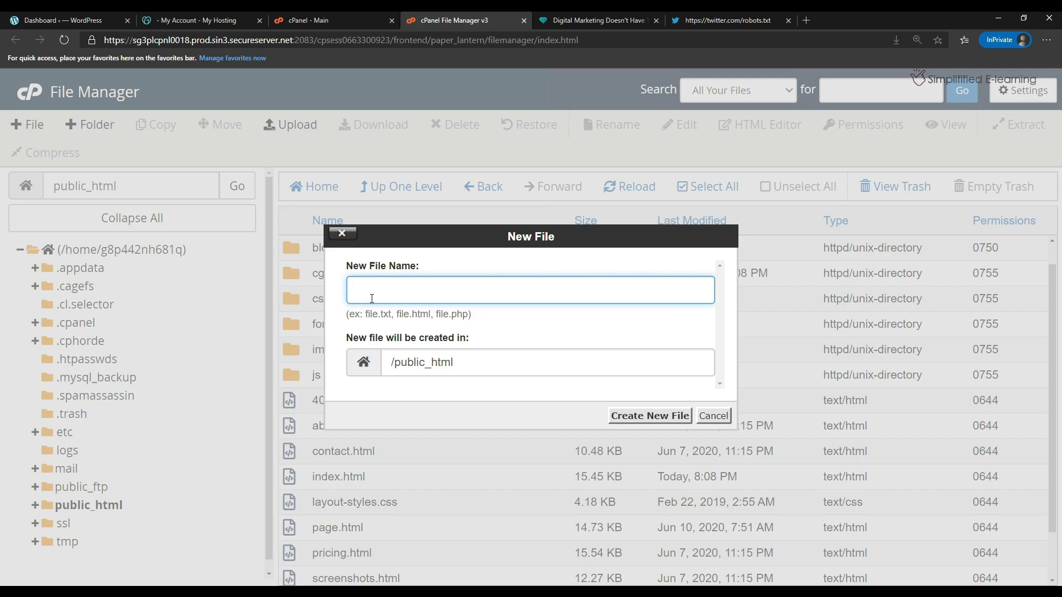
type("robots.txt")
left_click(637, 419)
scroll(637, 420, "down", 3)
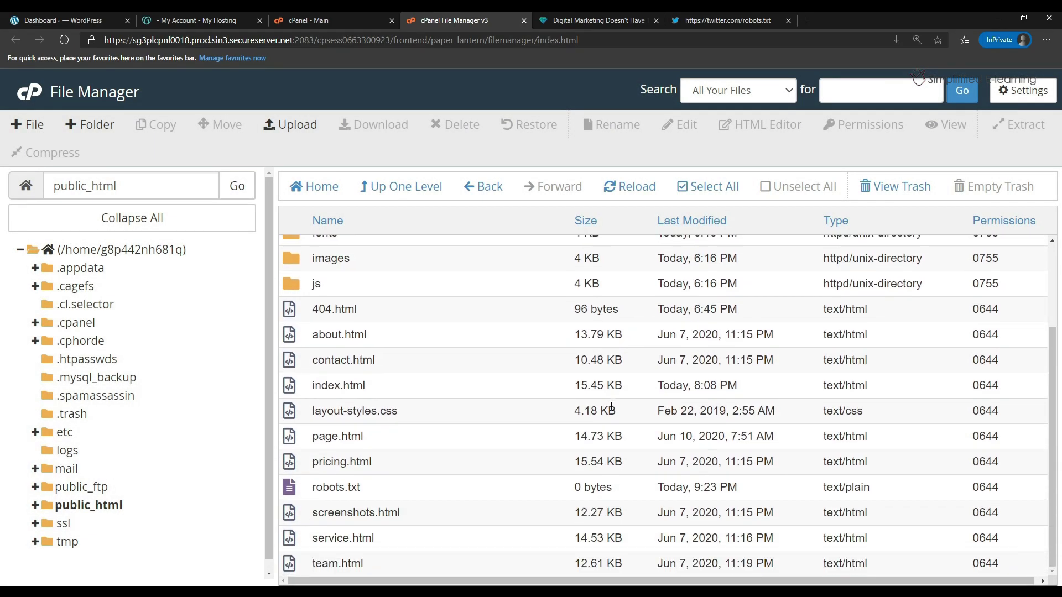
Step: Open the robots.txt file in public_html for editing, accepting the encoding dialog
left_click(328, 489)
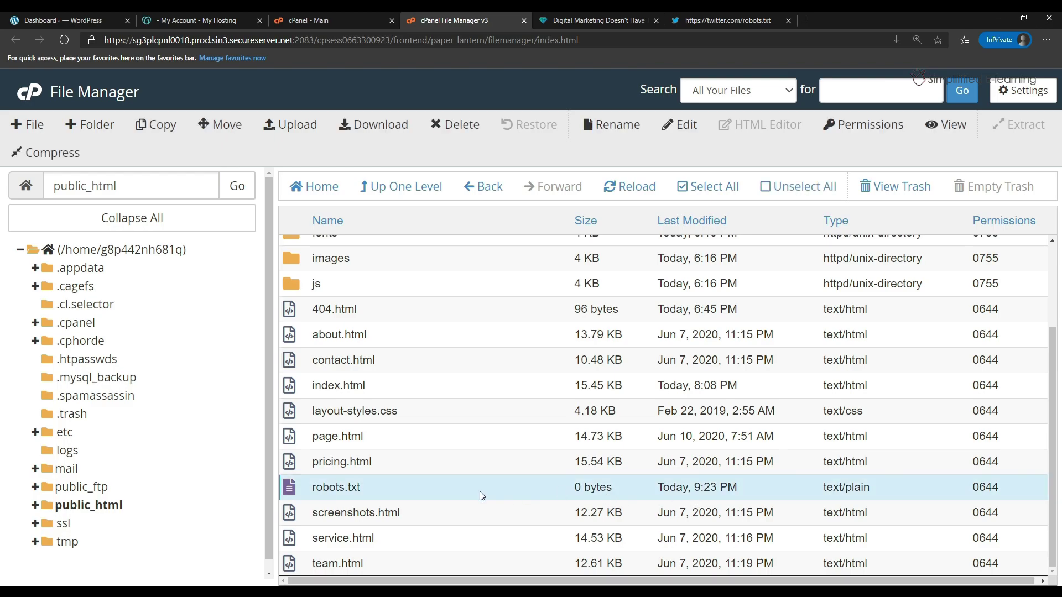
right_click(339, 487)
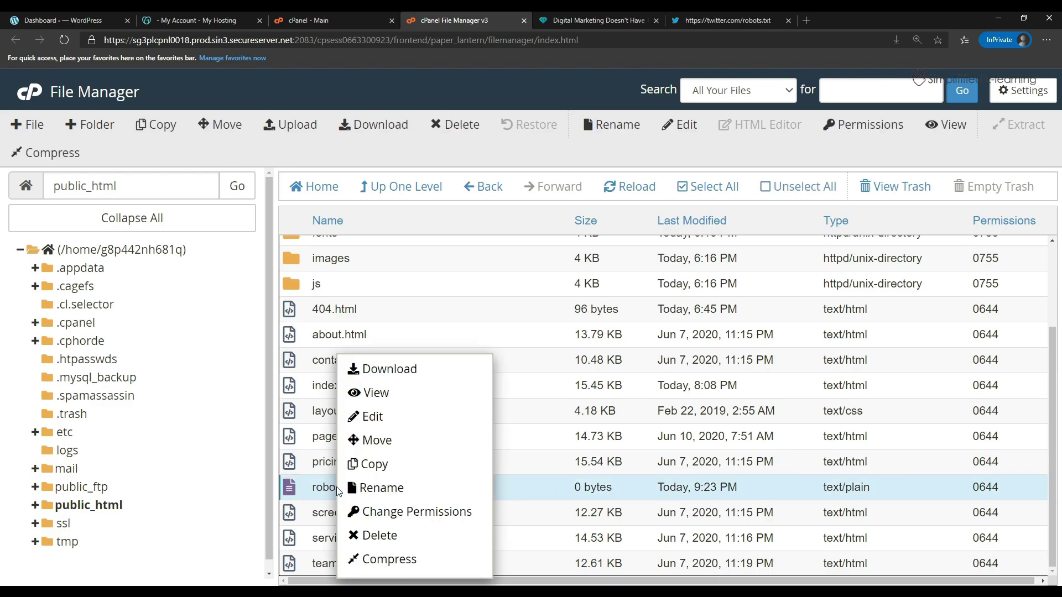
left_click(392, 422)
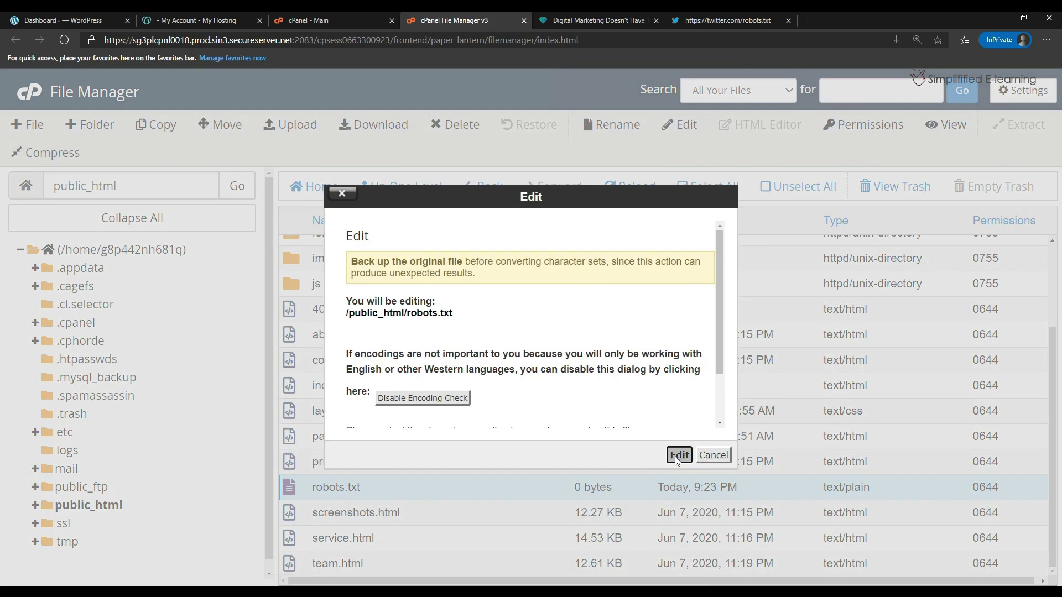
left_click(677, 456)
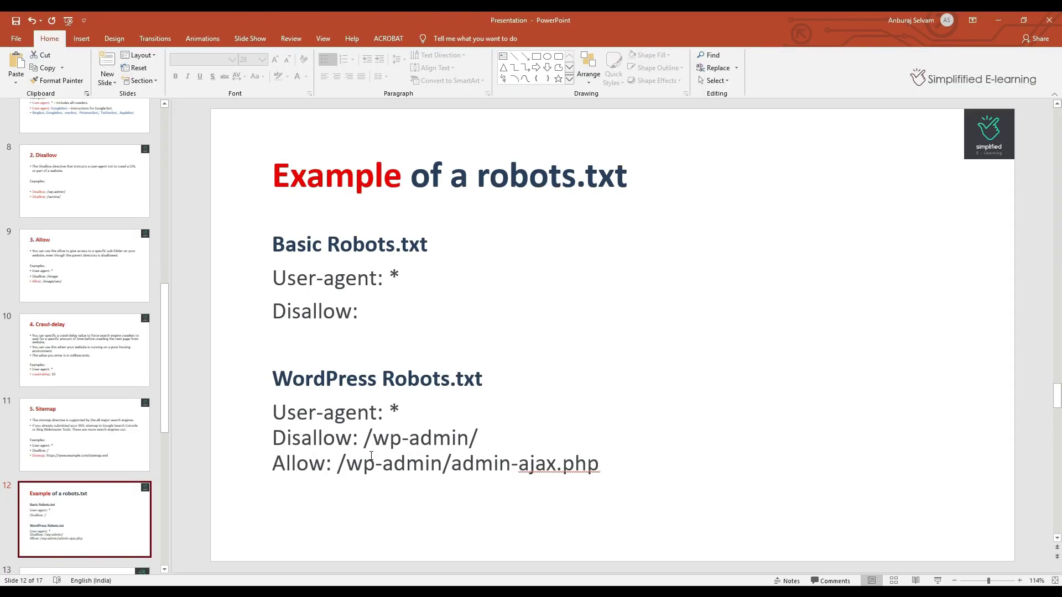
Step: Copy the basic robots.txt example (User-agent: * and an empty Disallow:) from the PowerPoint slide into the robots.txt editor, and return to File Manager
left_click(360, 462)
left_click(323, 315)
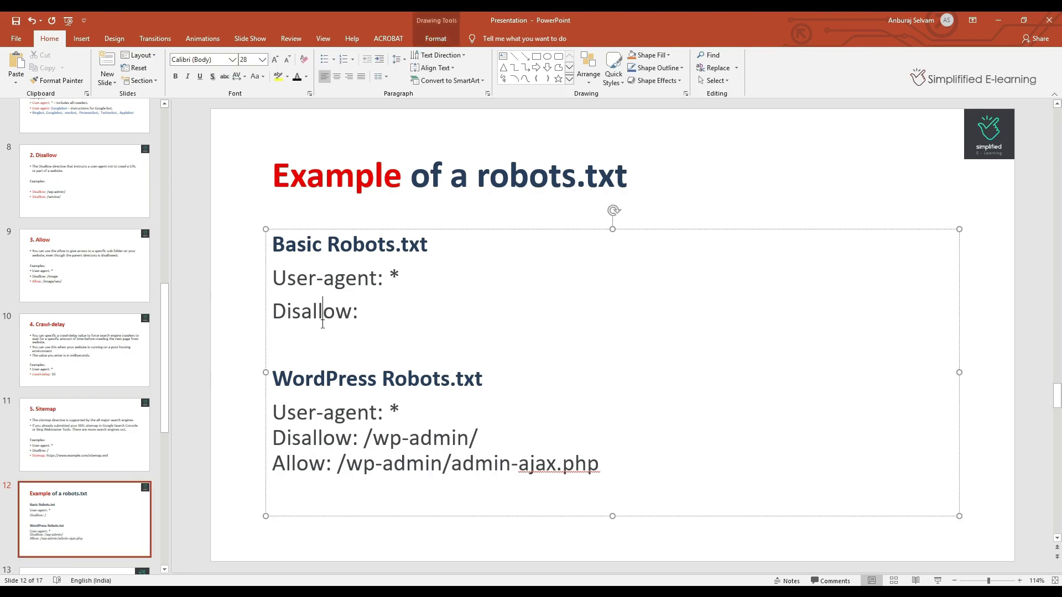
left_click_drag(361, 313, 257, 285)
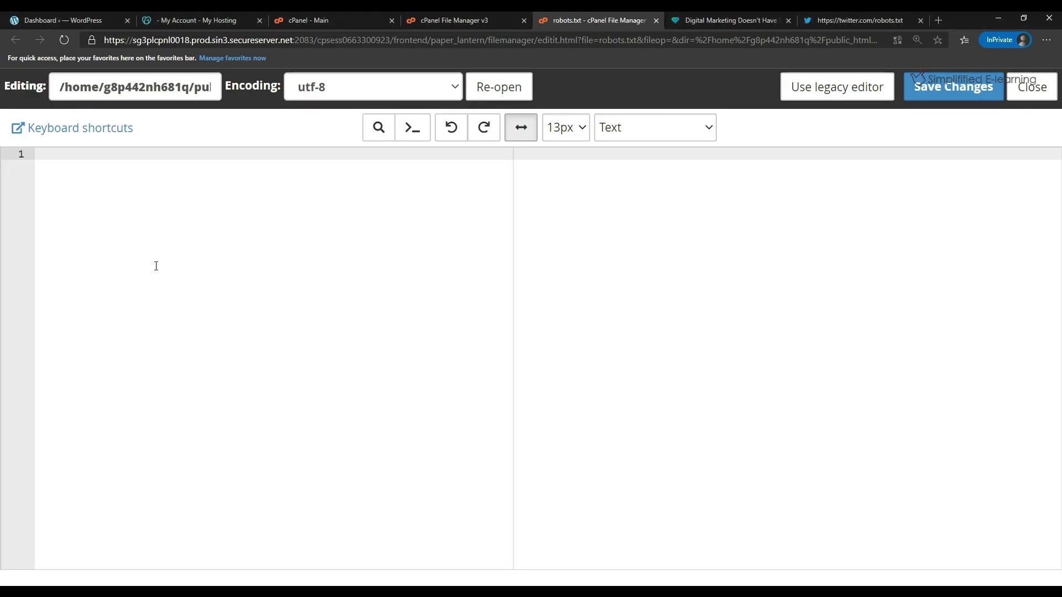
type("User-agent: * Disallow:")
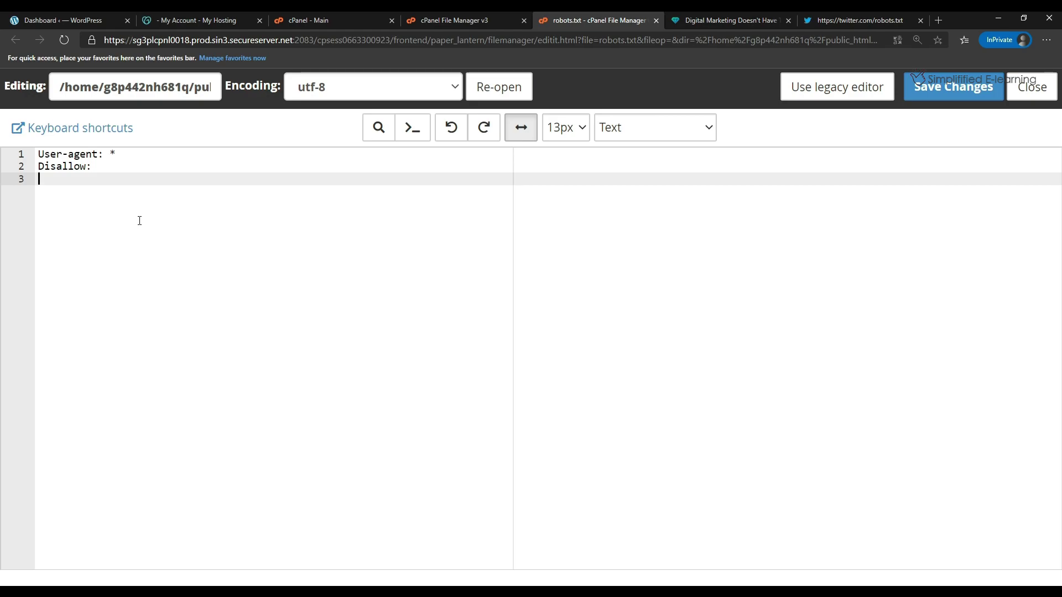
left_click(450, 20)
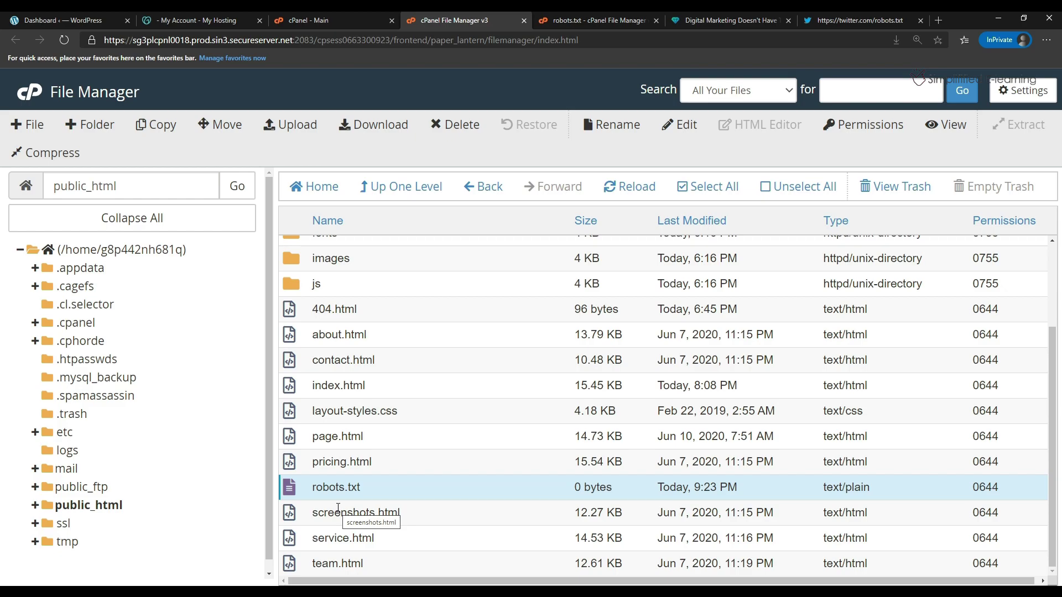
Step: Open the Yoast SEO file editor on the WordPress blog and save its robots.txt with the /wp-admin/ rules
left_click(44, 17)
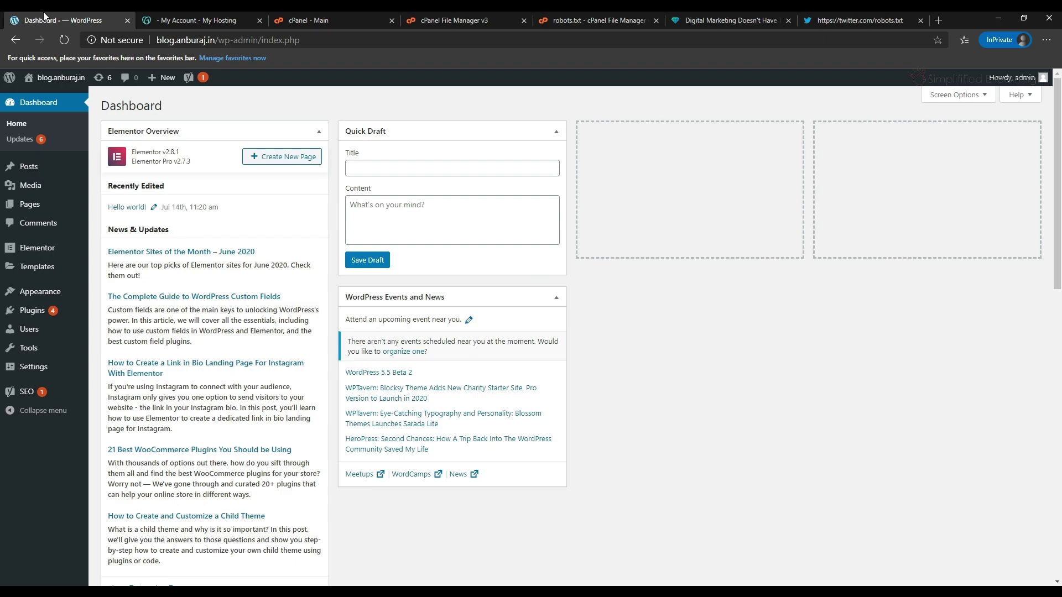
left_click(20, 396)
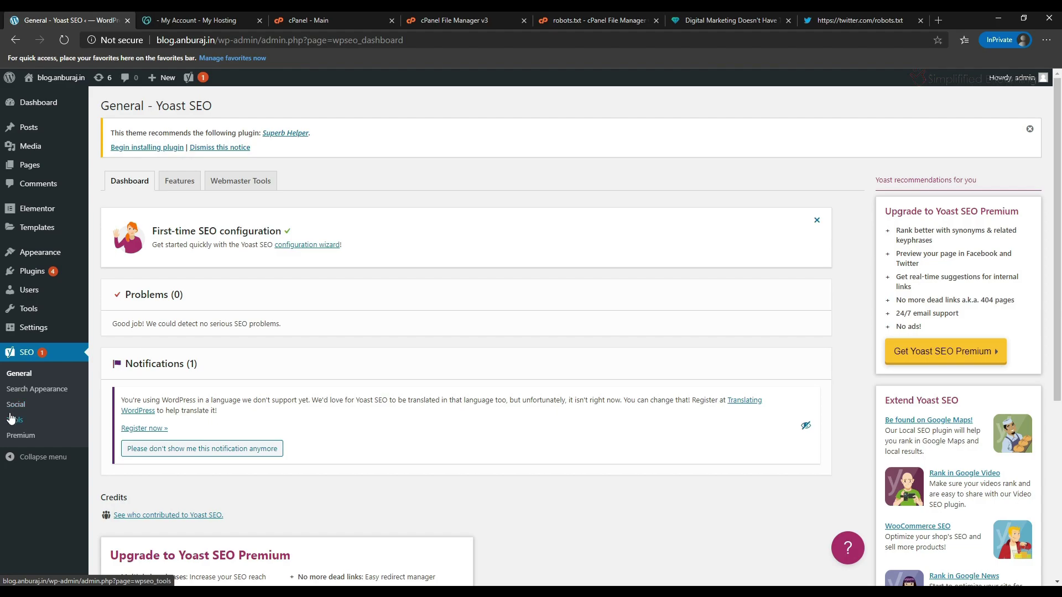
left_click(11, 420)
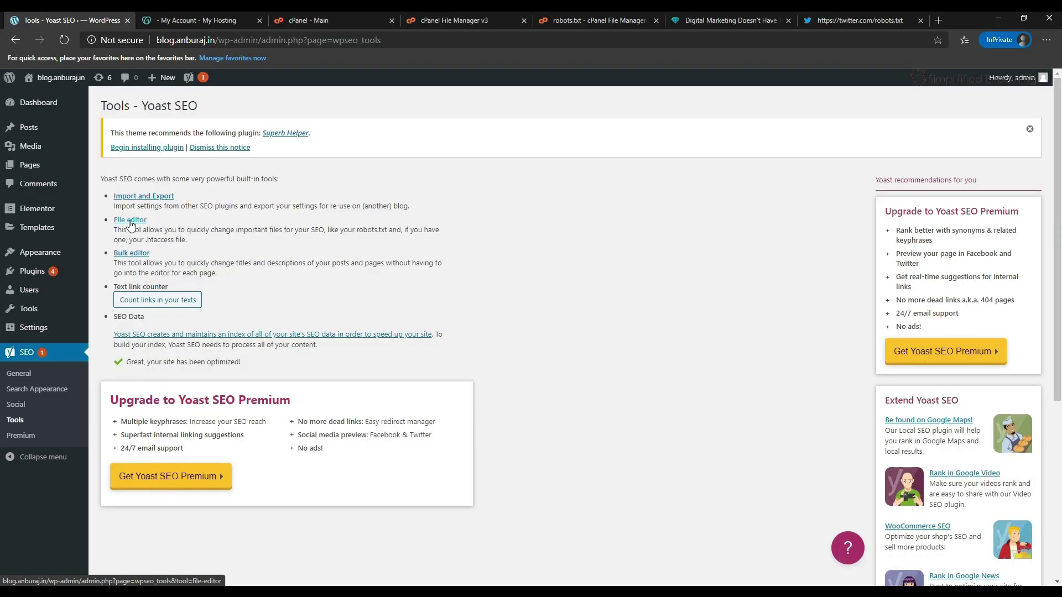
left_click(131, 221)
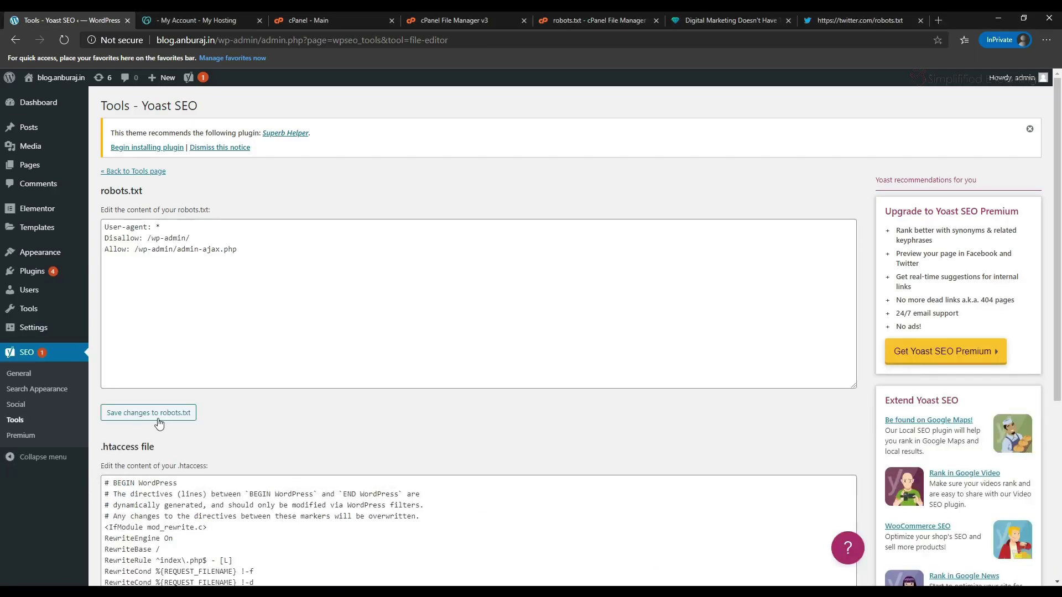
left_click(160, 418)
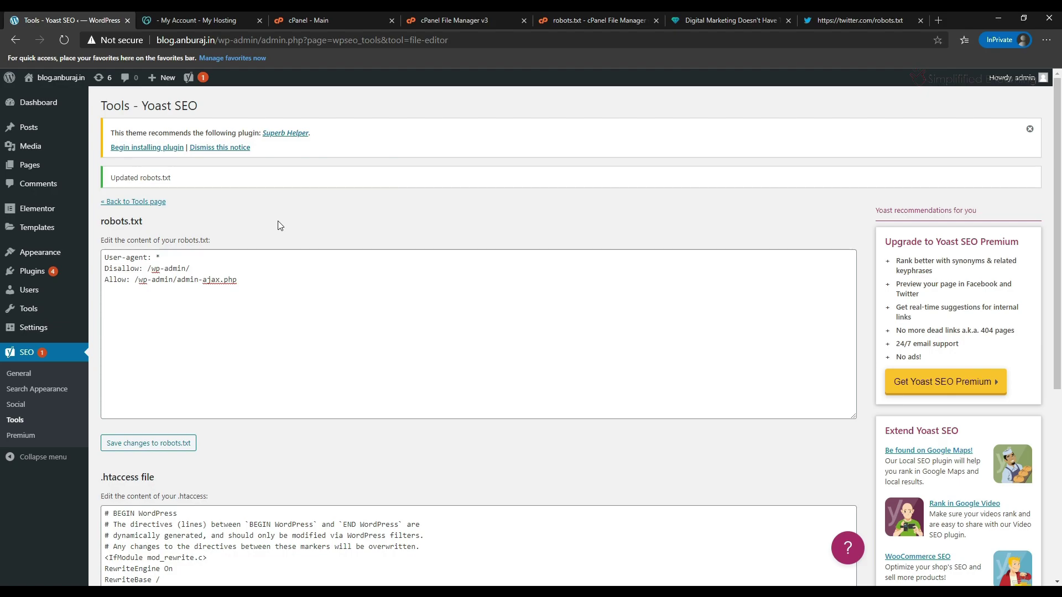
Step: Duplicate the robots.txt rule block below the existing one in the Yoast editor and set the copy's User-agent to bingbot
left_click(260, 292)
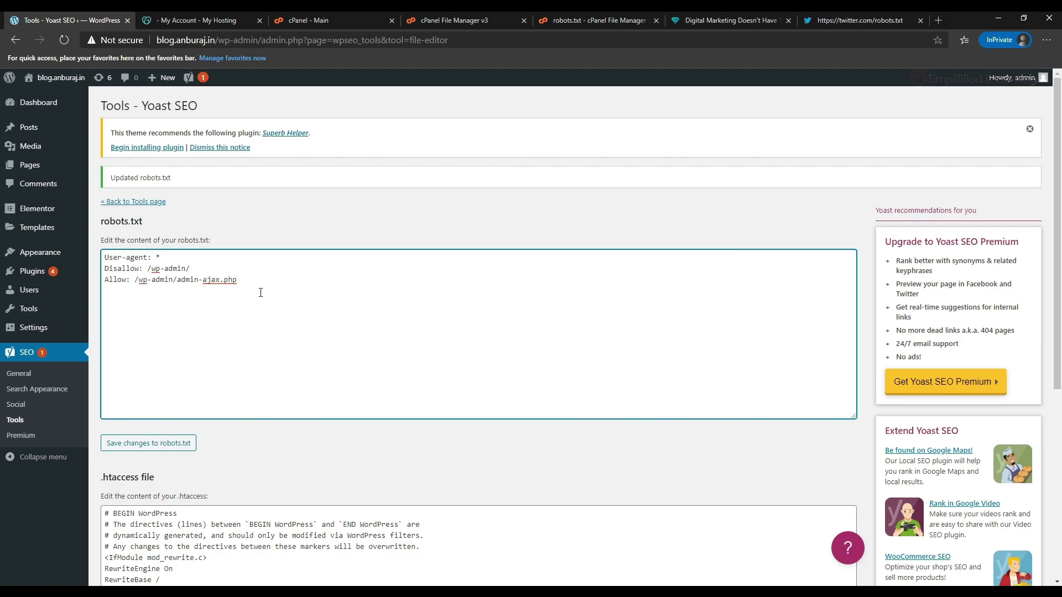
left_click_drag(261, 291, 94, 261)
key("ctrl+c")
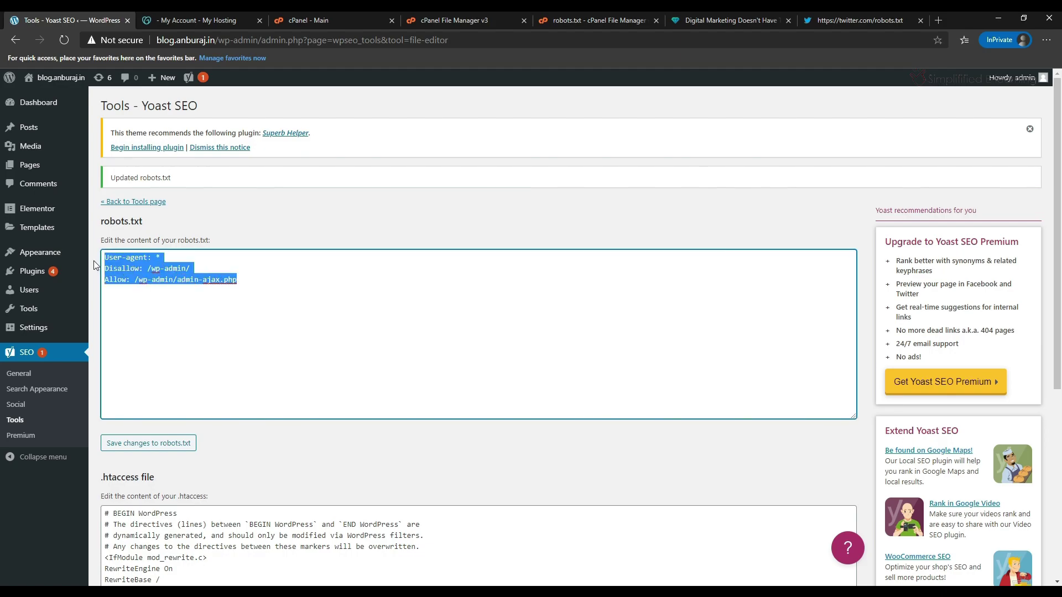
left_click(253, 286)
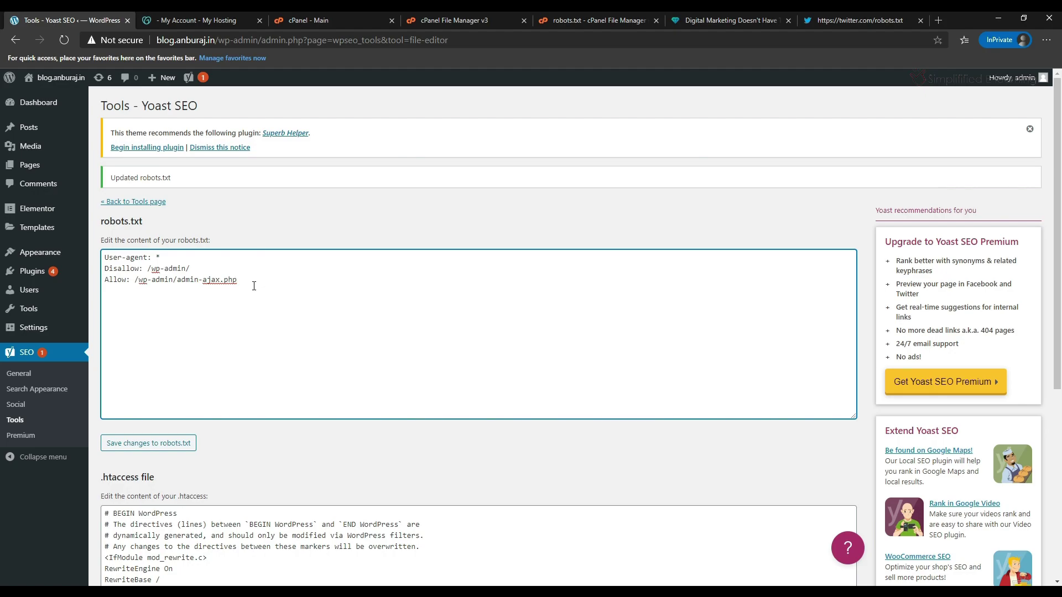
key("ctrl+v")
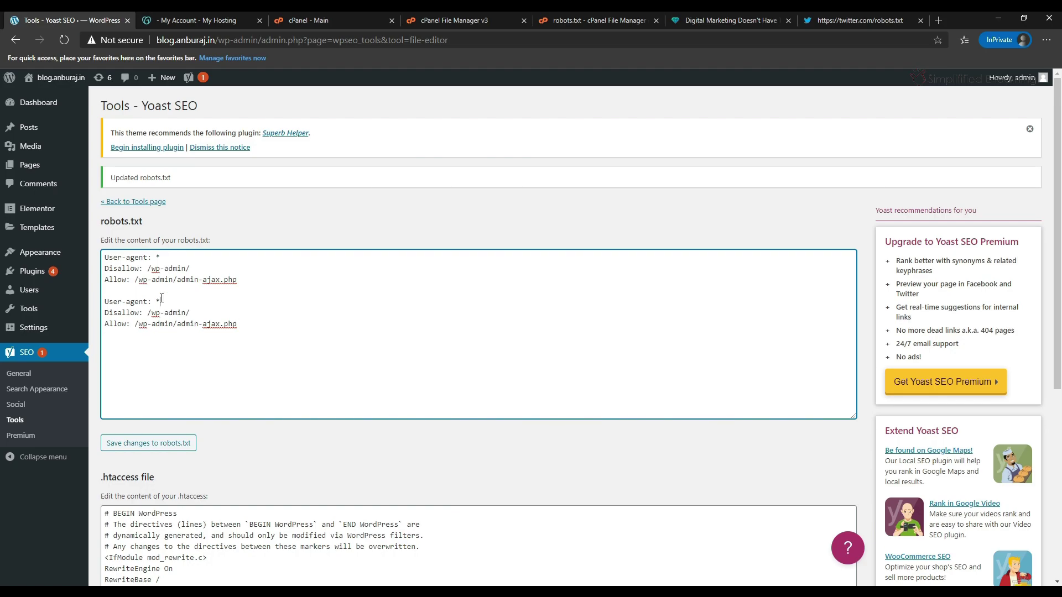
type("bingbot")
left_click(205, 317)
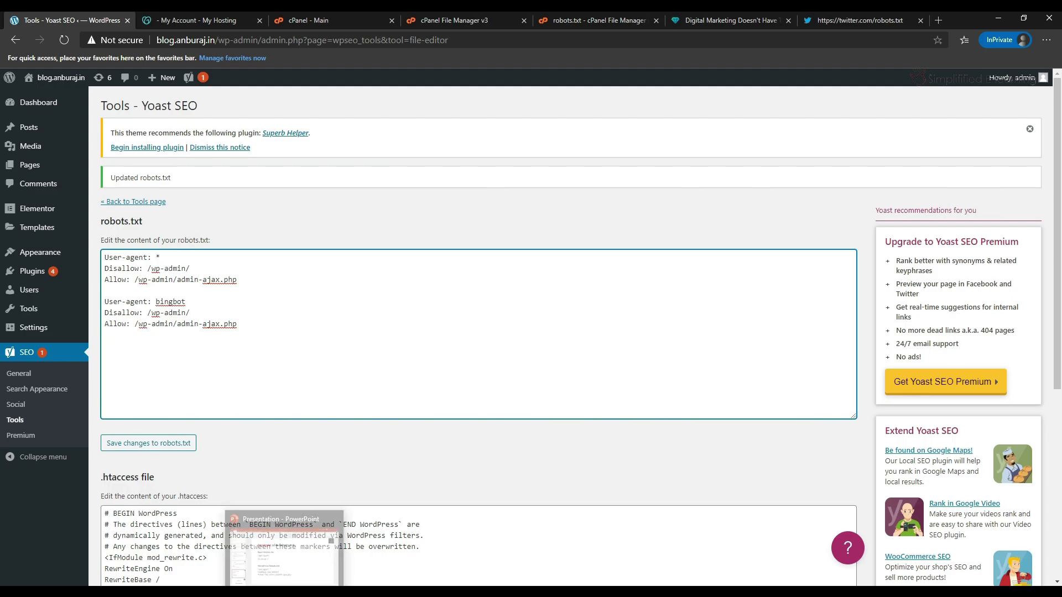
Step: Switch to the PowerPoint presentation and view the slide with the robots.txt examples
left_click(285, 540)
left_click(483, 339)
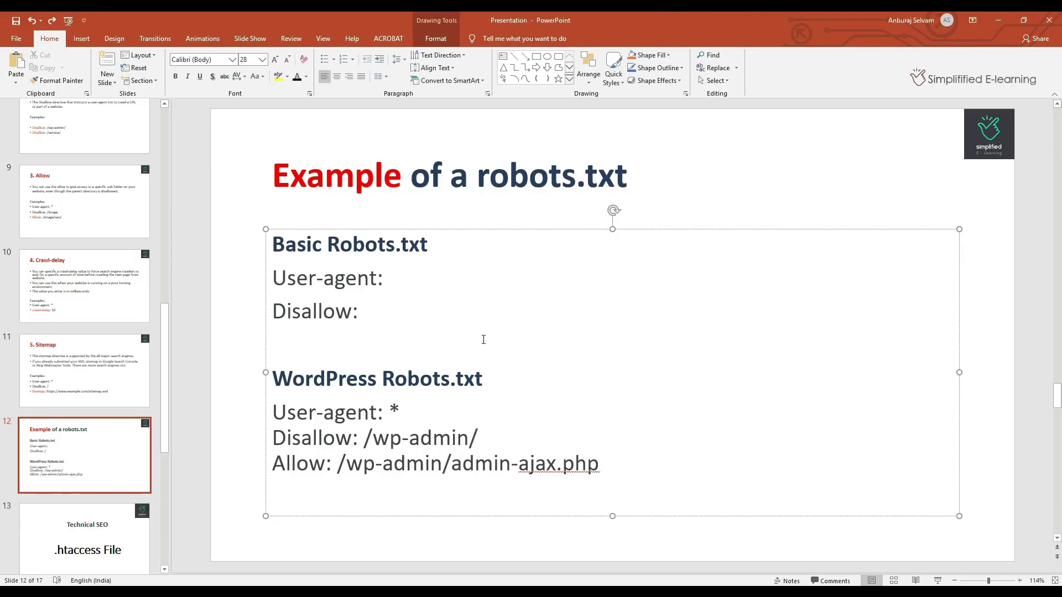
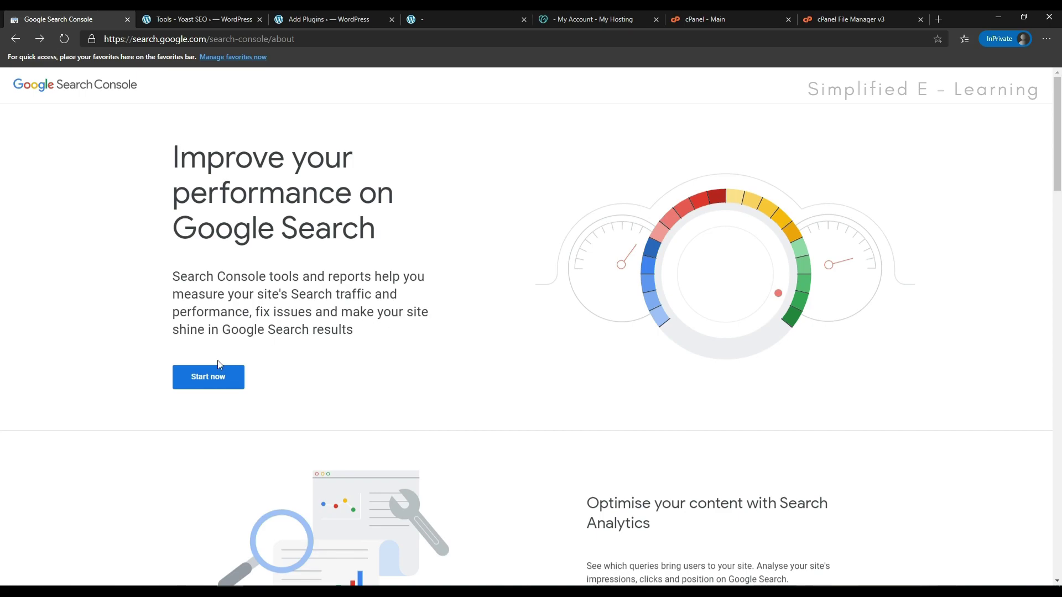
Step: Start Google Search Console and add the blog's home page address, copied from its open page, as a URL prefix property
left_click(200, 381)
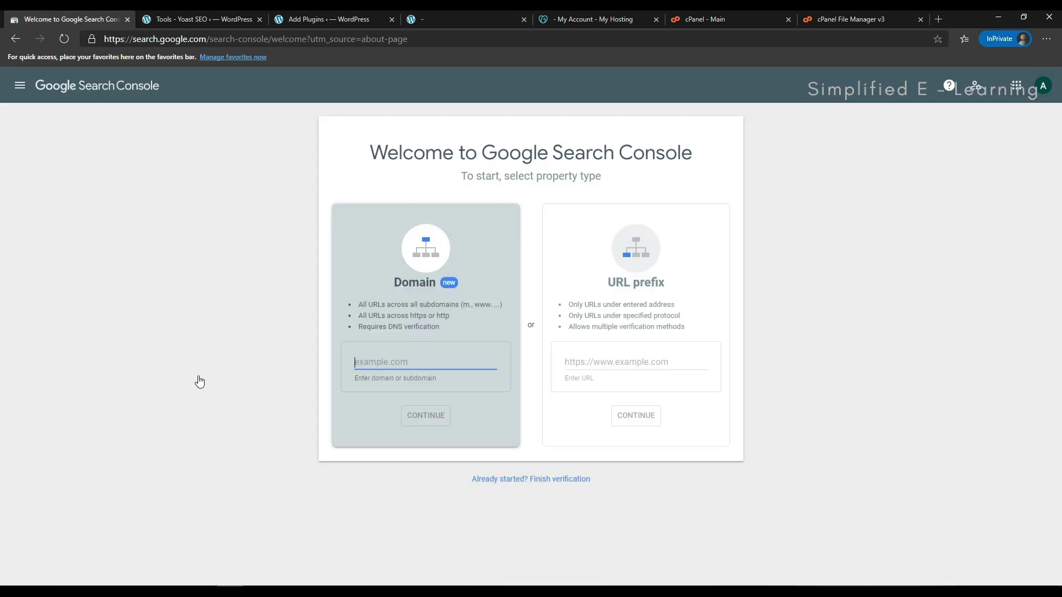
left_click(497, 340)
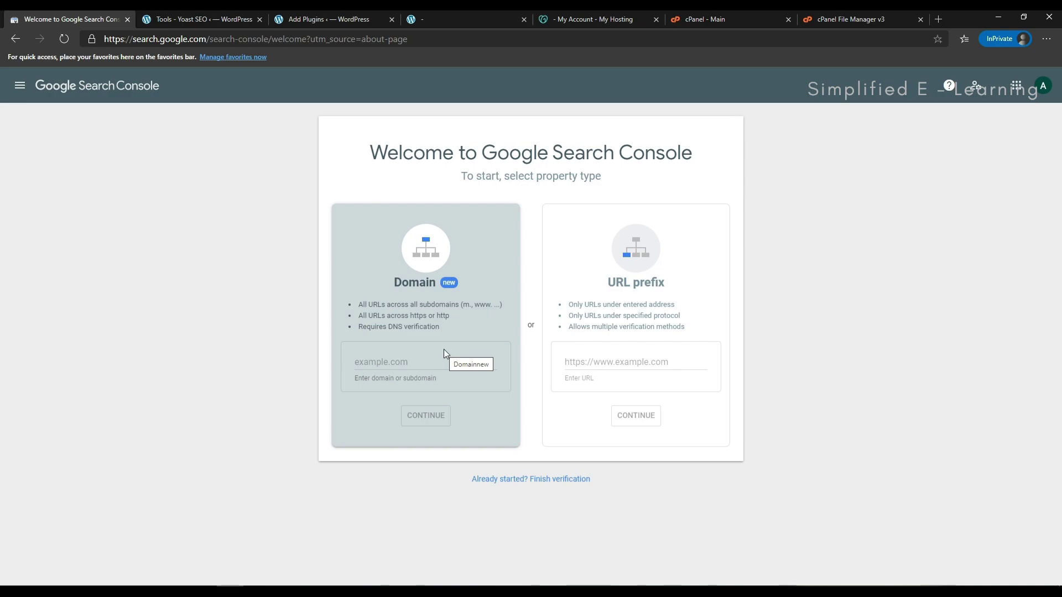
left_click(643, 362)
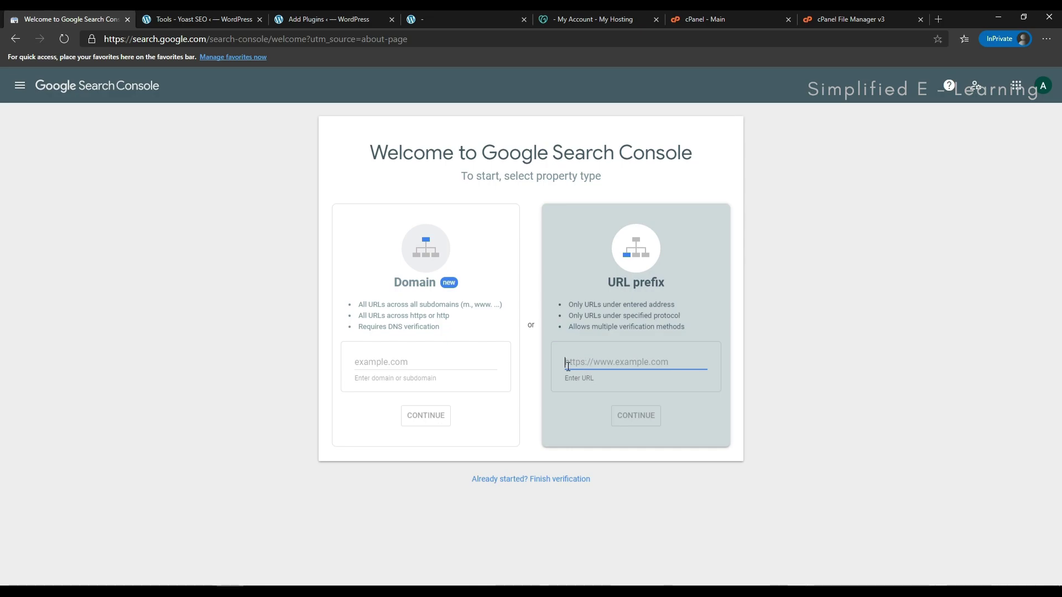
left_click(447, 19)
left_click(267, 38)
key("ctrl+c")
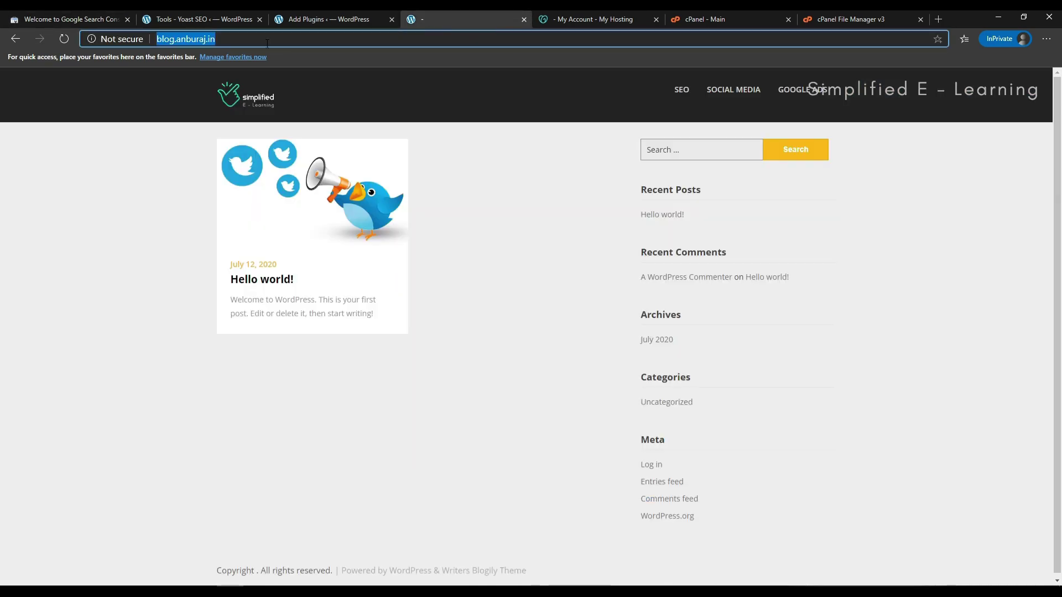
left_click(69, 19)
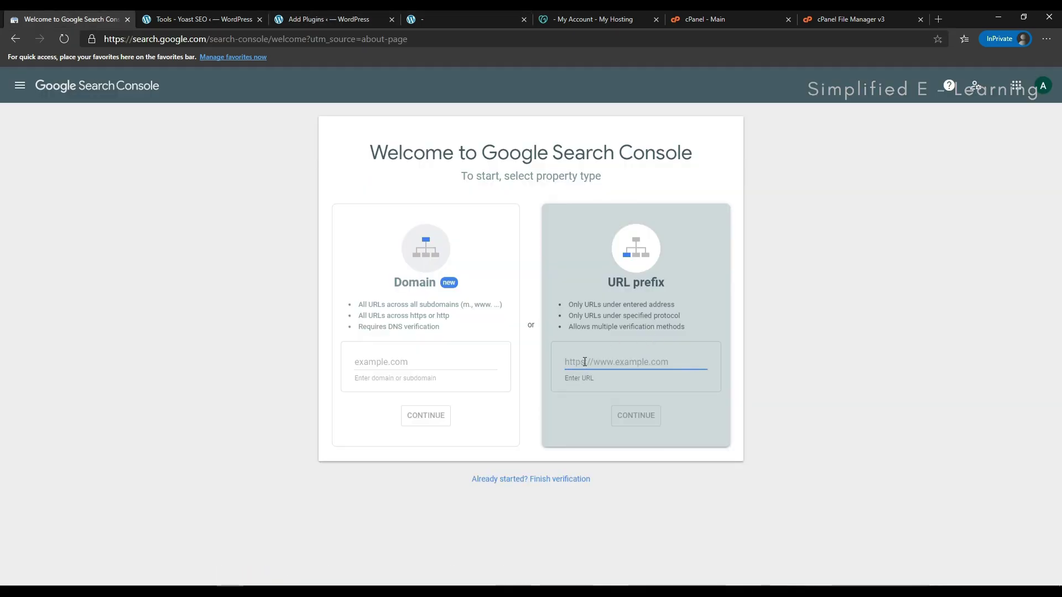
key("ctrl+v")
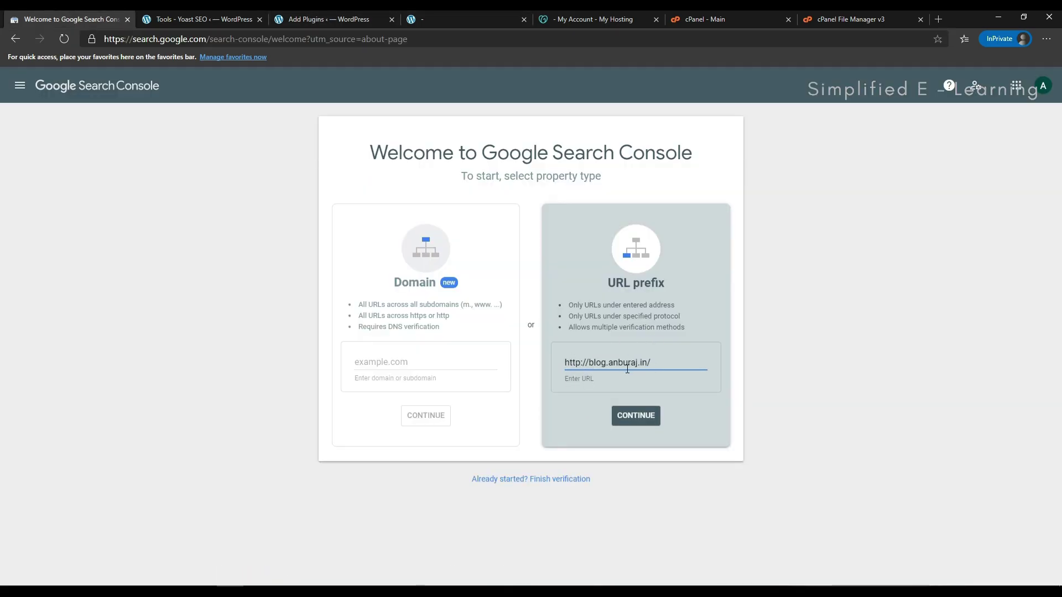
left_click(636, 412)
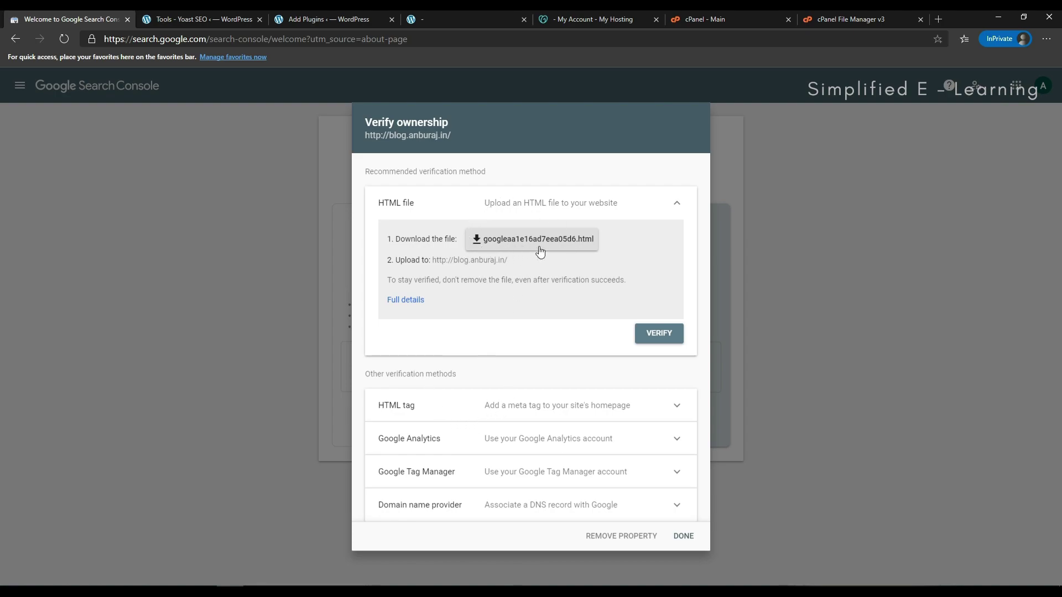
Step: Download the HTML verification file and upload it to the blog's folder under public_html in cPanel File Manager
left_click(522, 239)
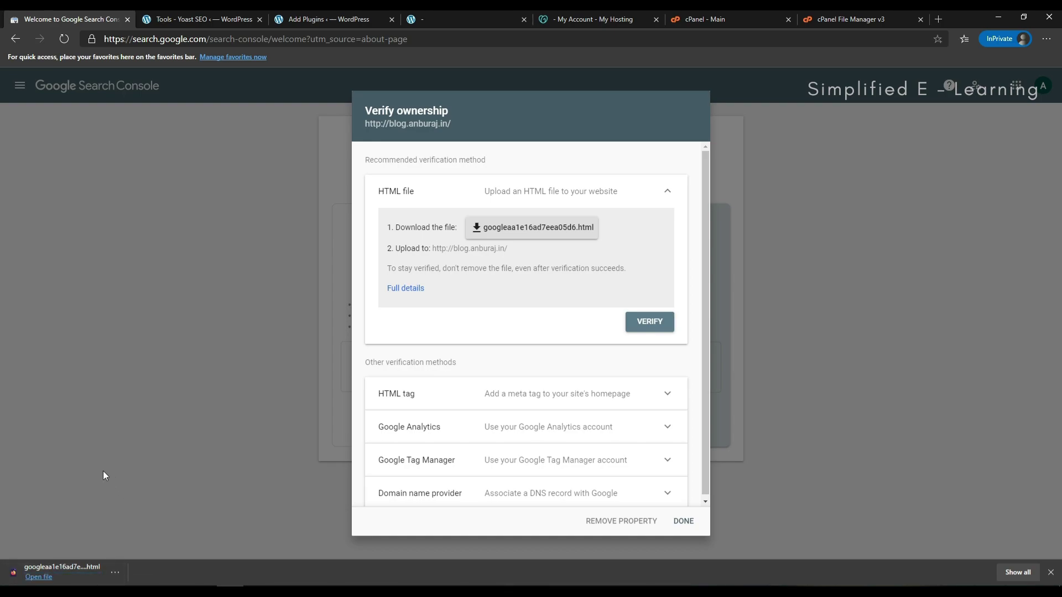
left_click(841, 20)
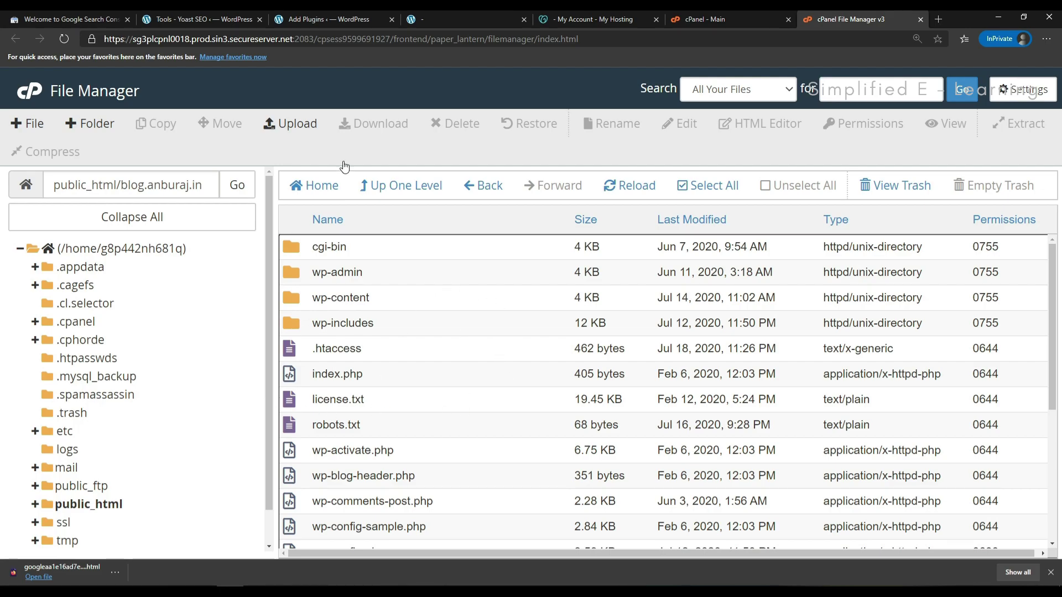
left_click(298, 124)
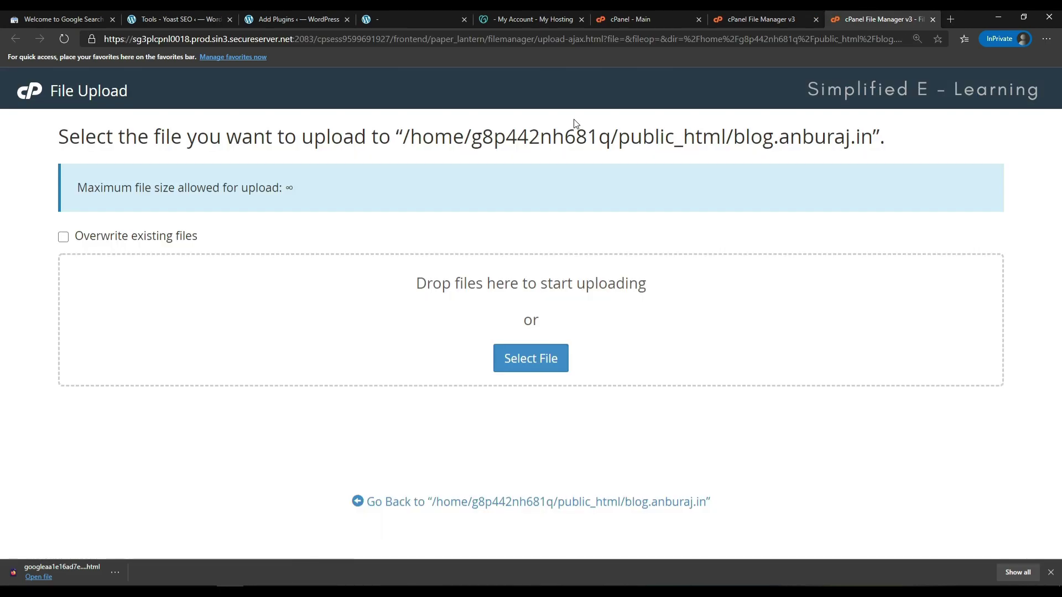
left_click_drag(67, 572, 434, 321)
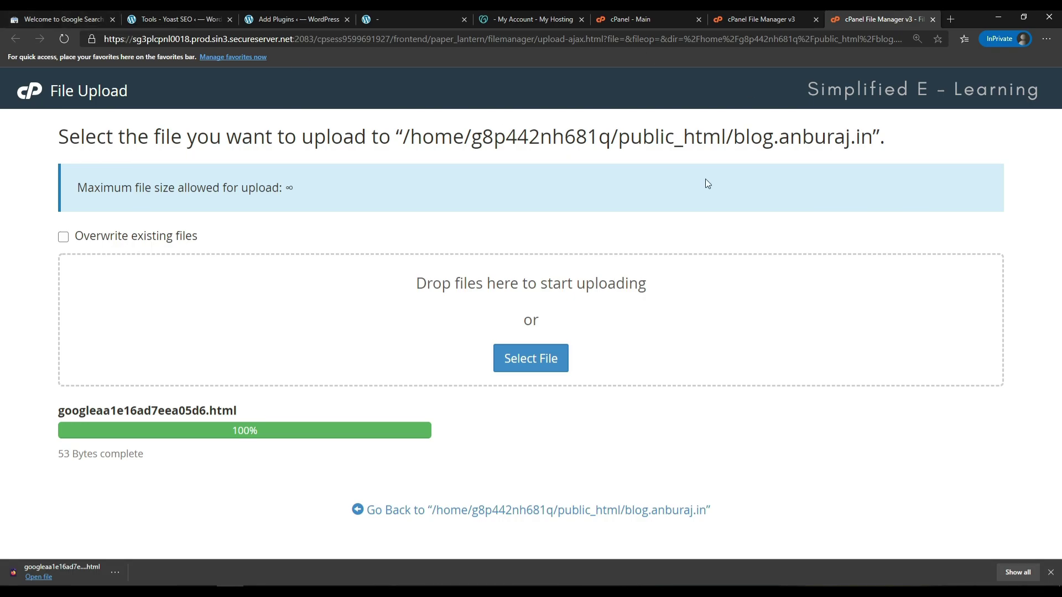
Step: Verify the blog's ownership in Search Console with the HTML file, then open the property and dismiss its introductory messages
left_click(59, 21)
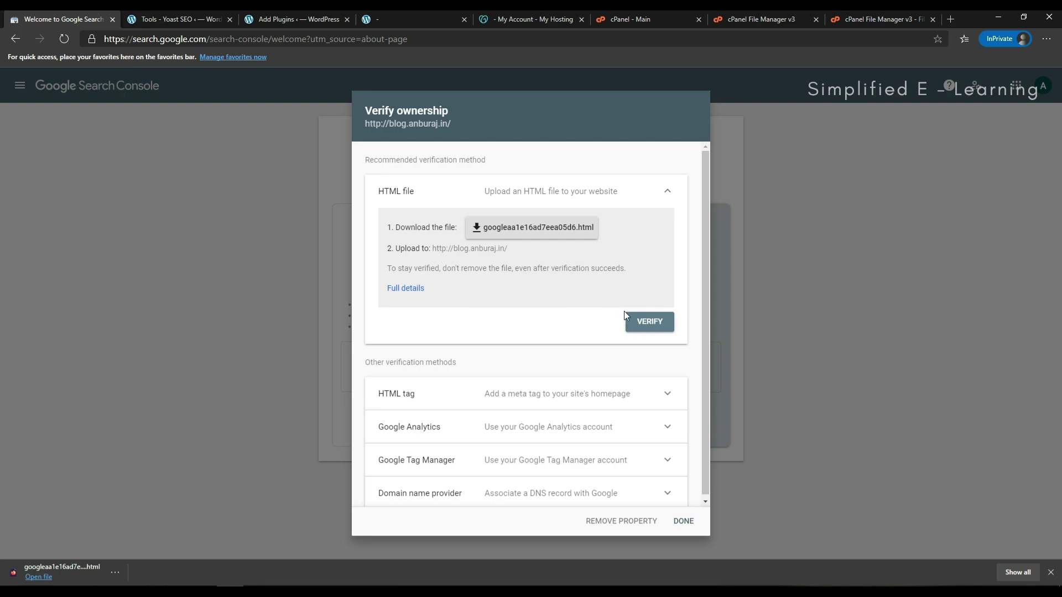
left_click(651, 323)
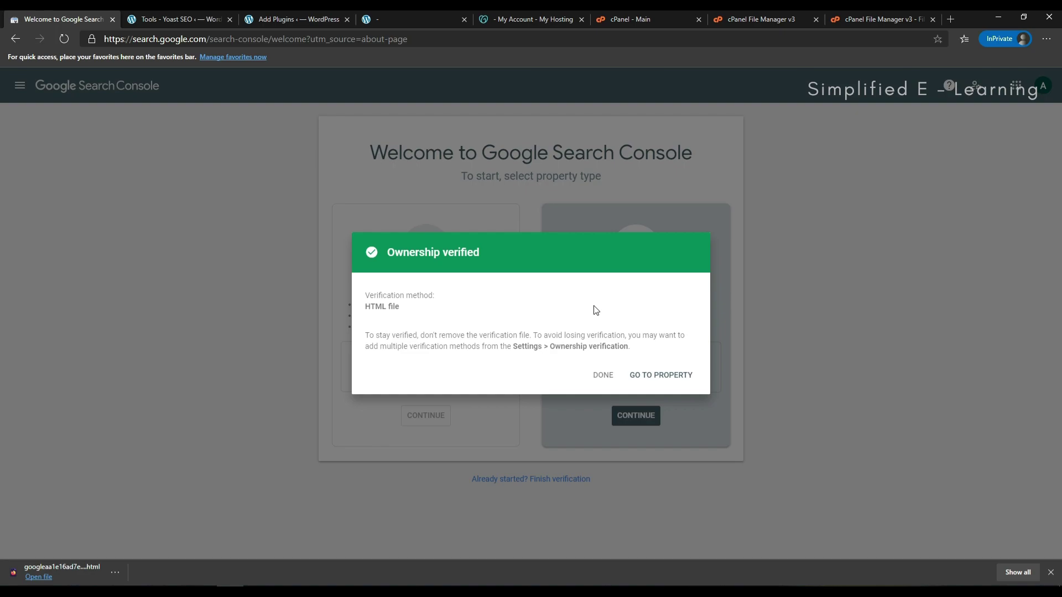
left_click(657, 378)
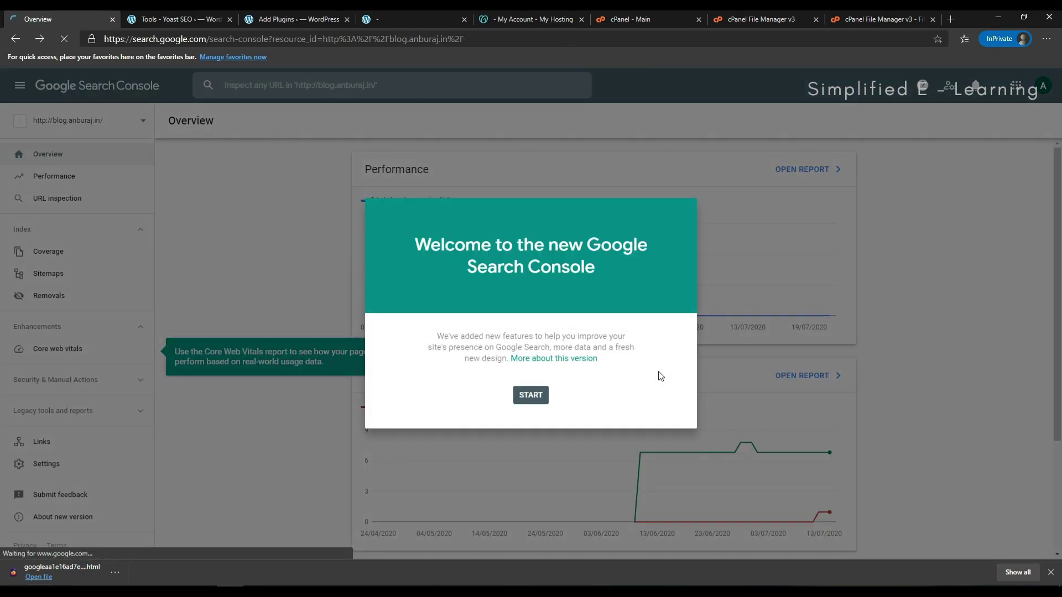
left_click(534, 396)
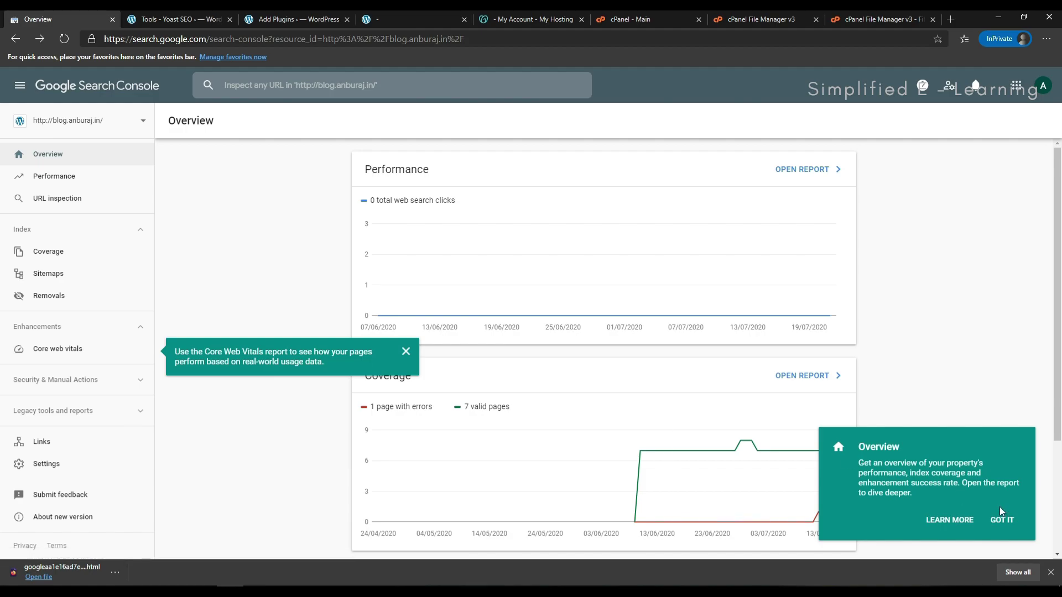
left_click(1002, 522)
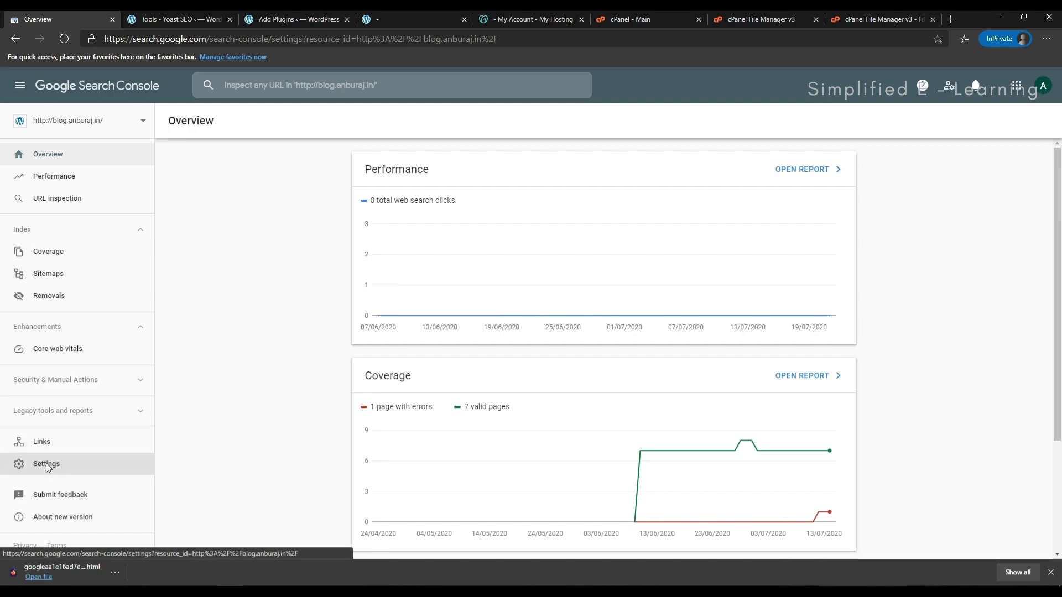
Step: Copy the HTML tag meta code from the property's ownership verification settings
left_click(49, 464)
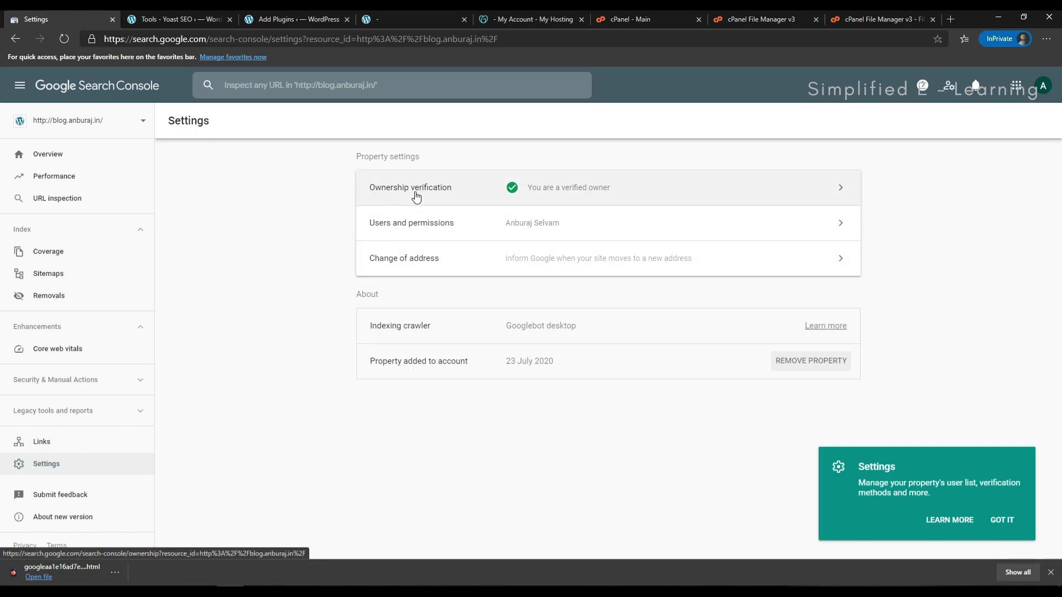
left_click(416, 188)
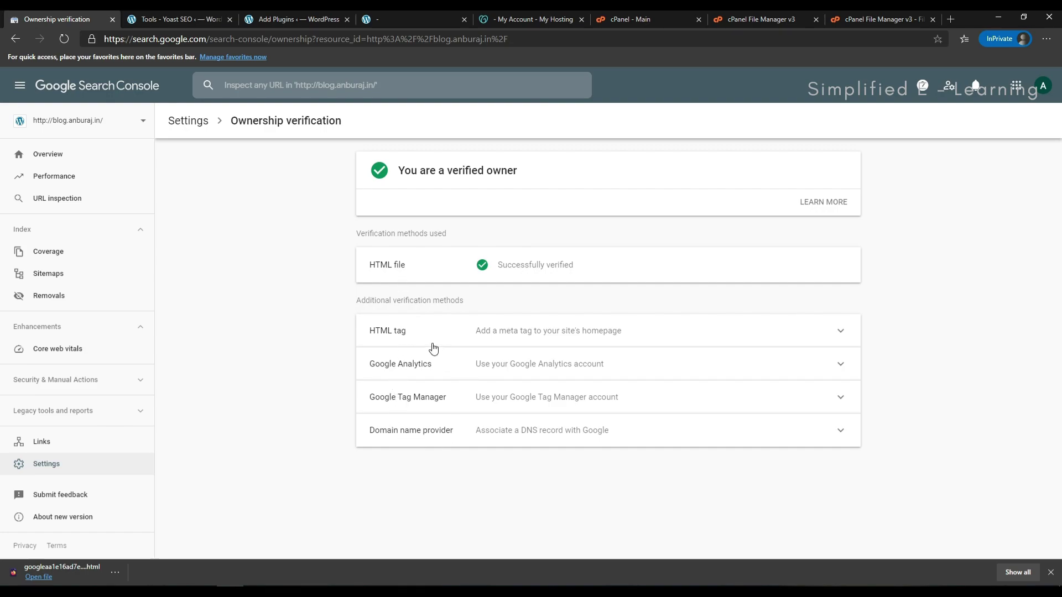
left_click(399, 342)
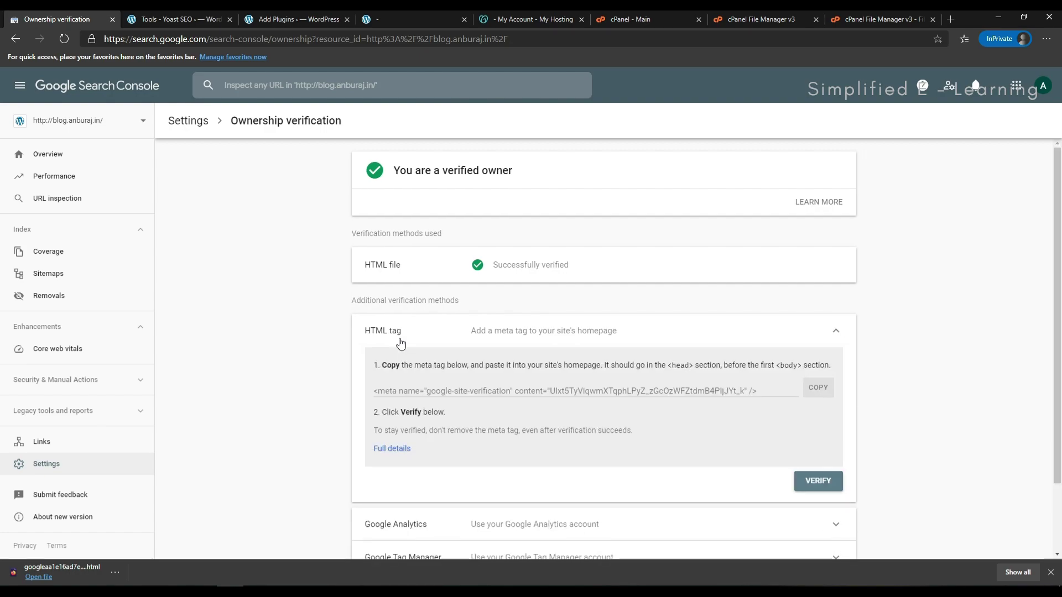
left_click(821, 390)
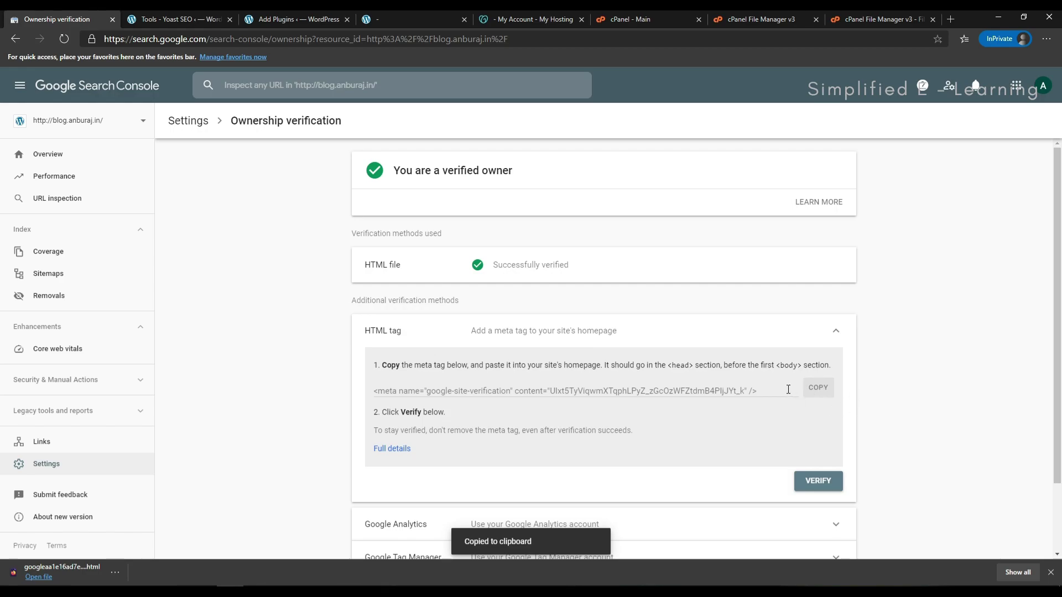
Step: Install and activate the Insert Headers and Footers plugin by WPBeginner on the WordPress blog
left_click(178, 19)
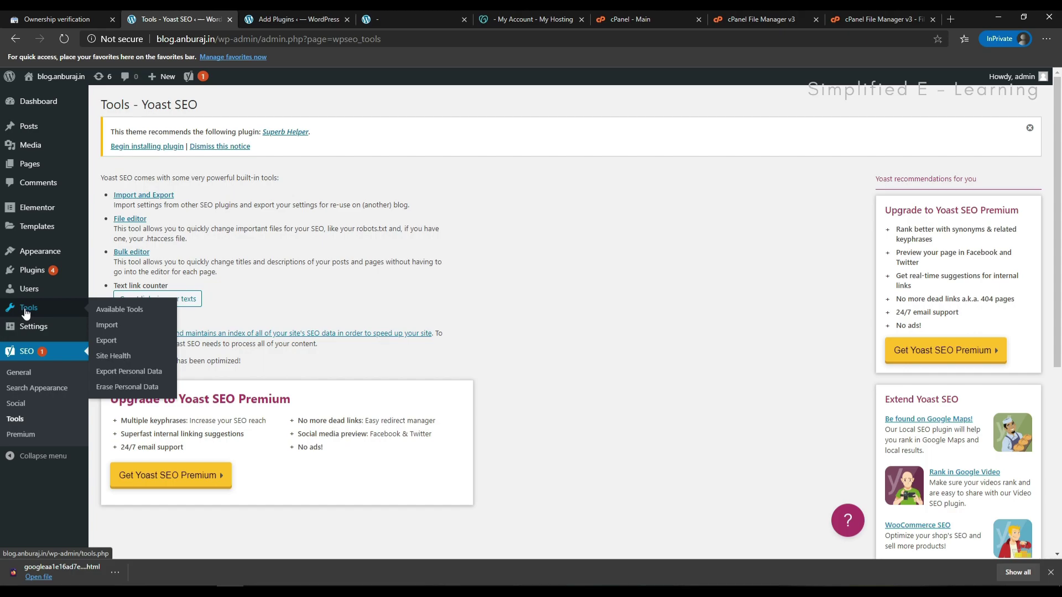
left_click(299, 19)
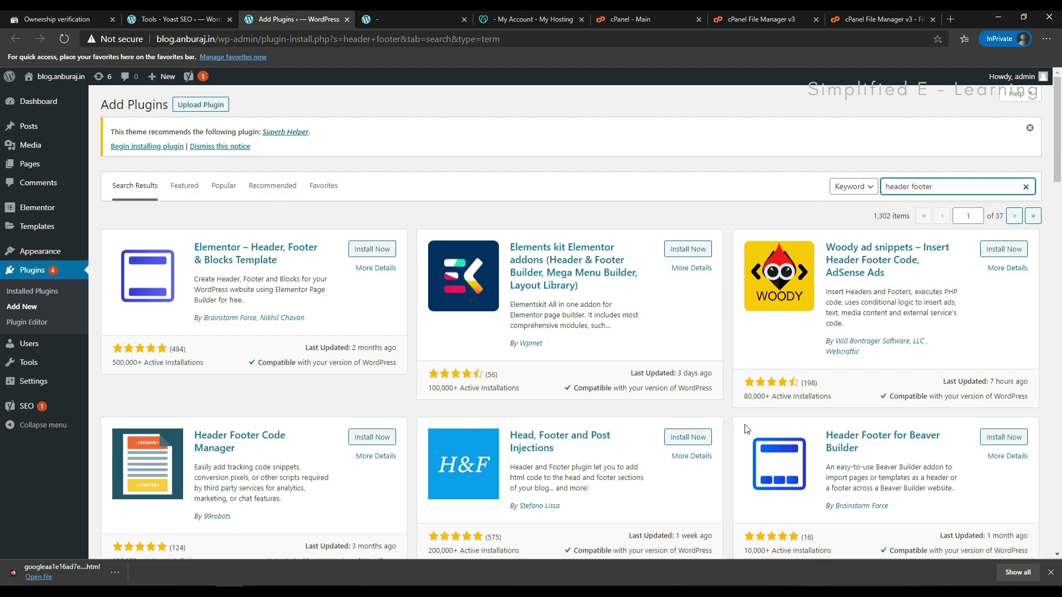
scroll(659, 419, "down", 5)
scroll(659, 422, "down", 2)
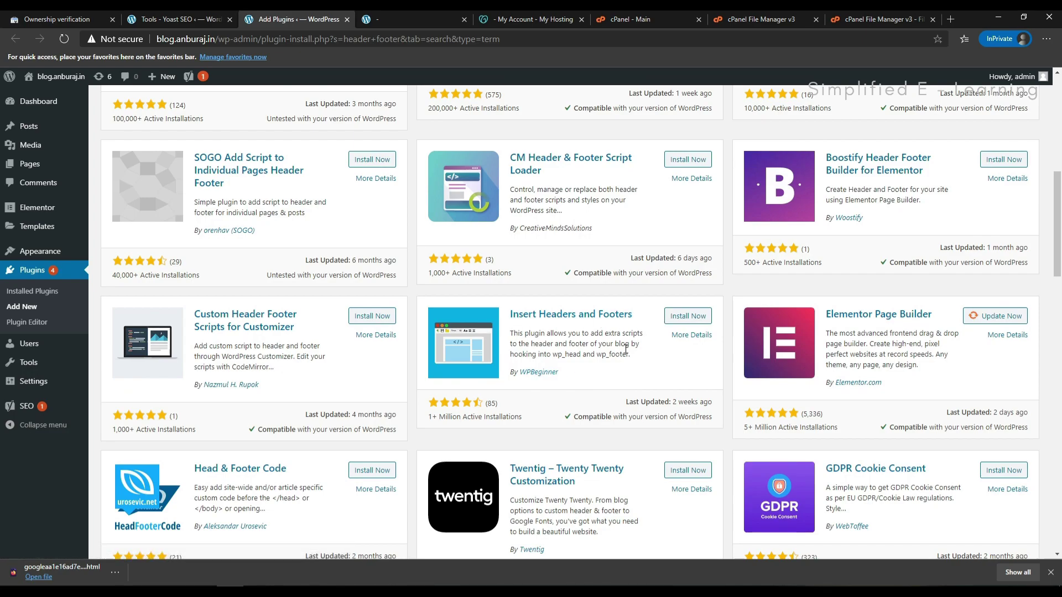
left_click(698, 321)
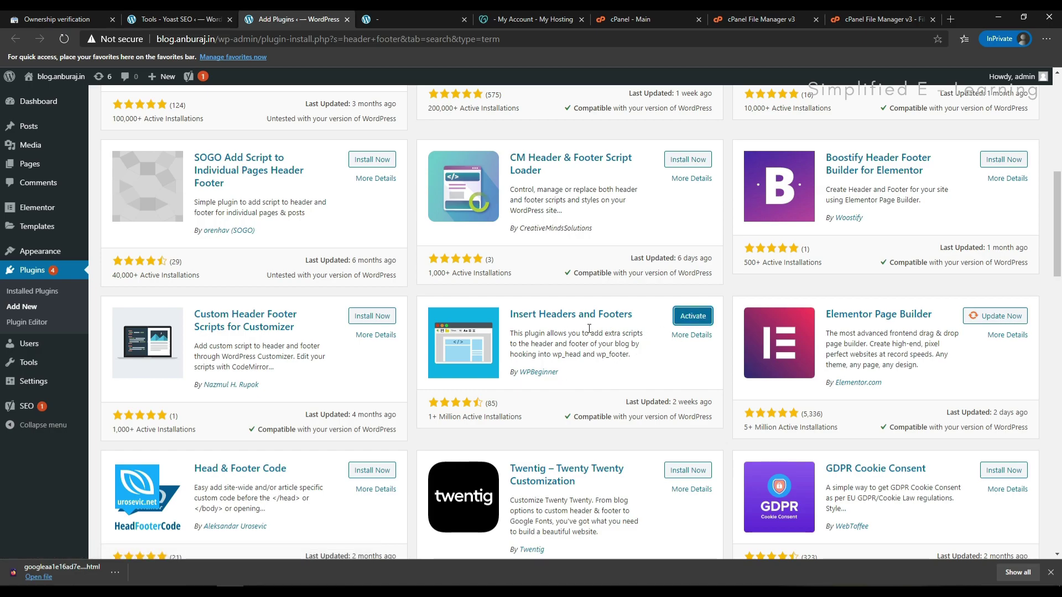
left_click(688, 323)
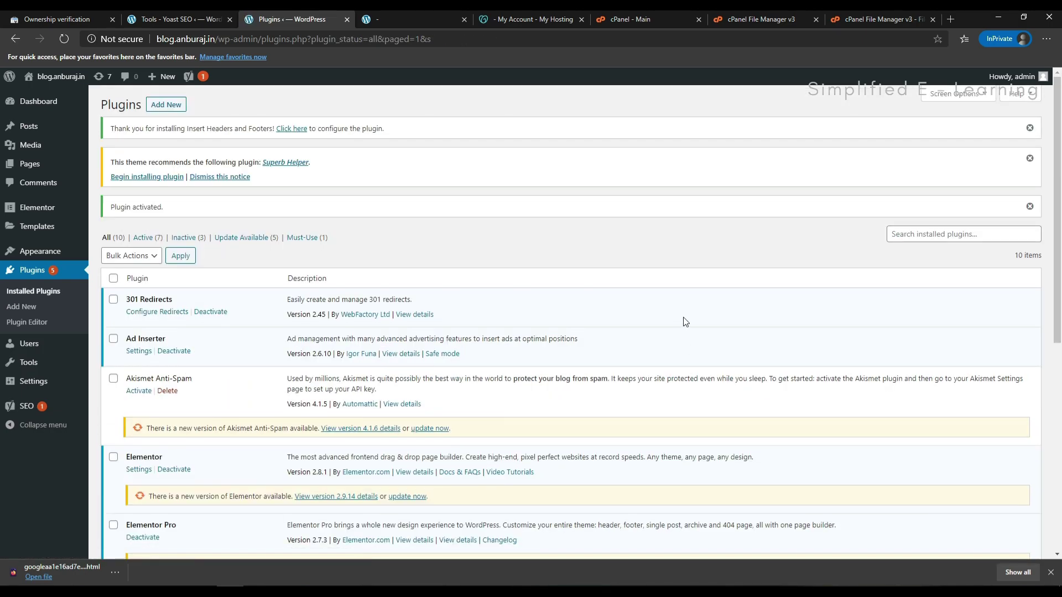
Step: Paste the Google site verification meta tag into Scripts in Header of Insert Headers and Footers and save the settings
mouse_move(30, 383)
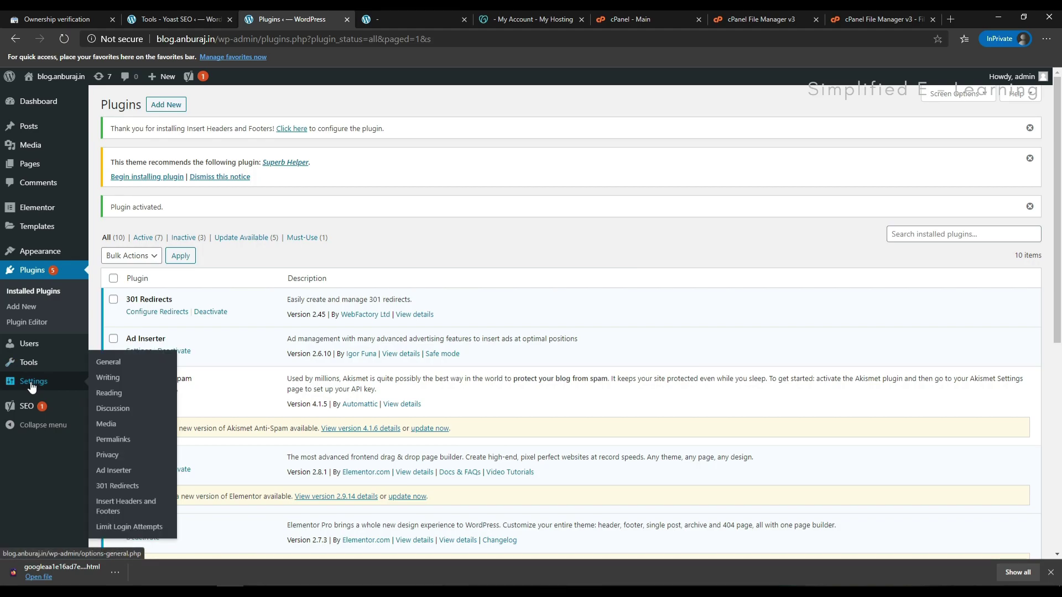
left_click(121, 506)
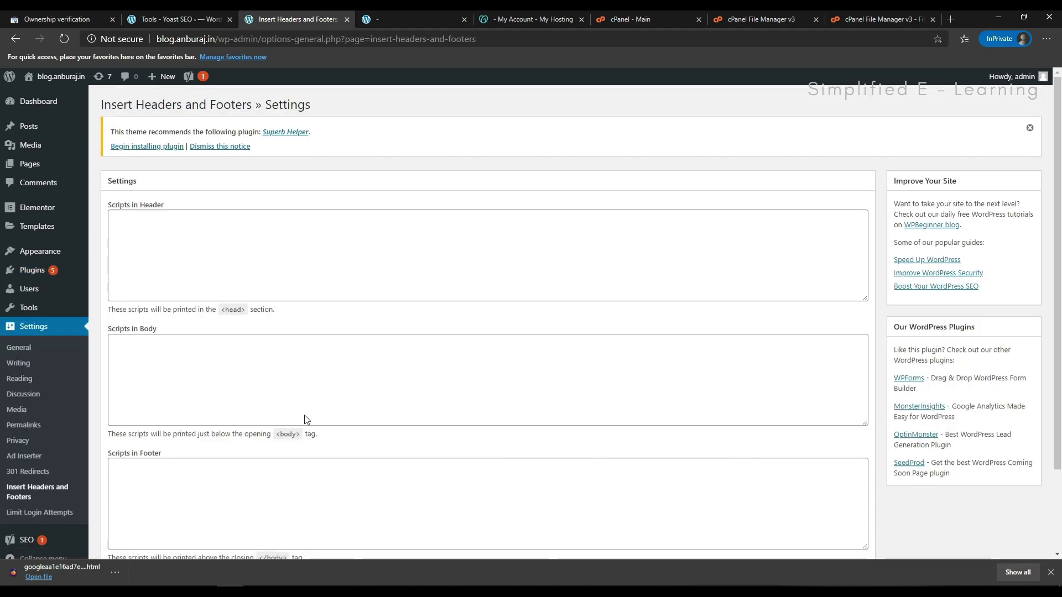
left_click(219, 221)
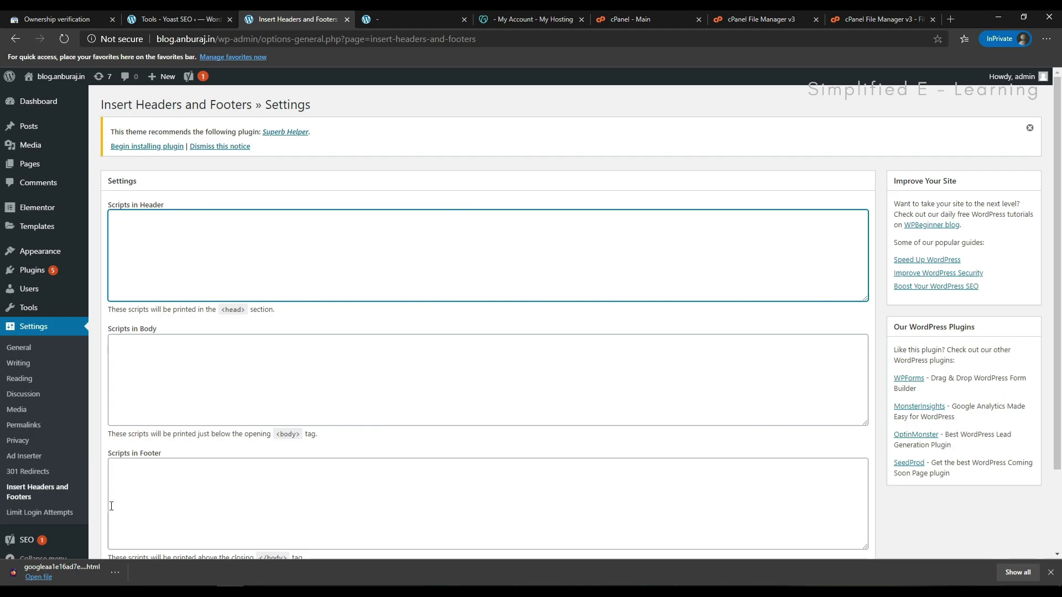
scroll(266, 458, "down", 2)
scroll(265, 458, "up", 2)
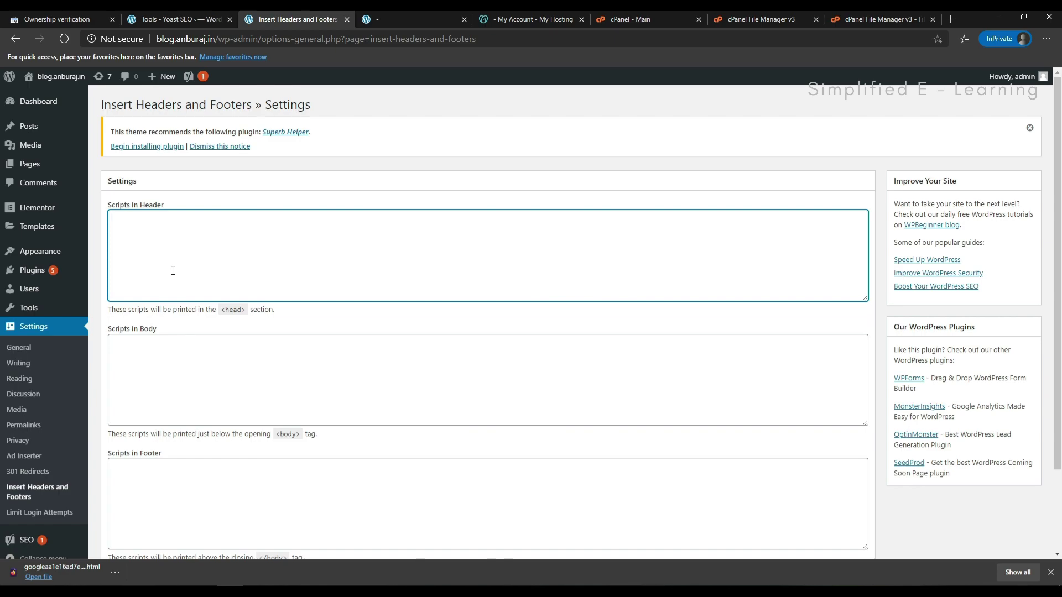
key("ctrl+v")
left_click_drag(571, 217, 106, 231)
left_click(505, 273)
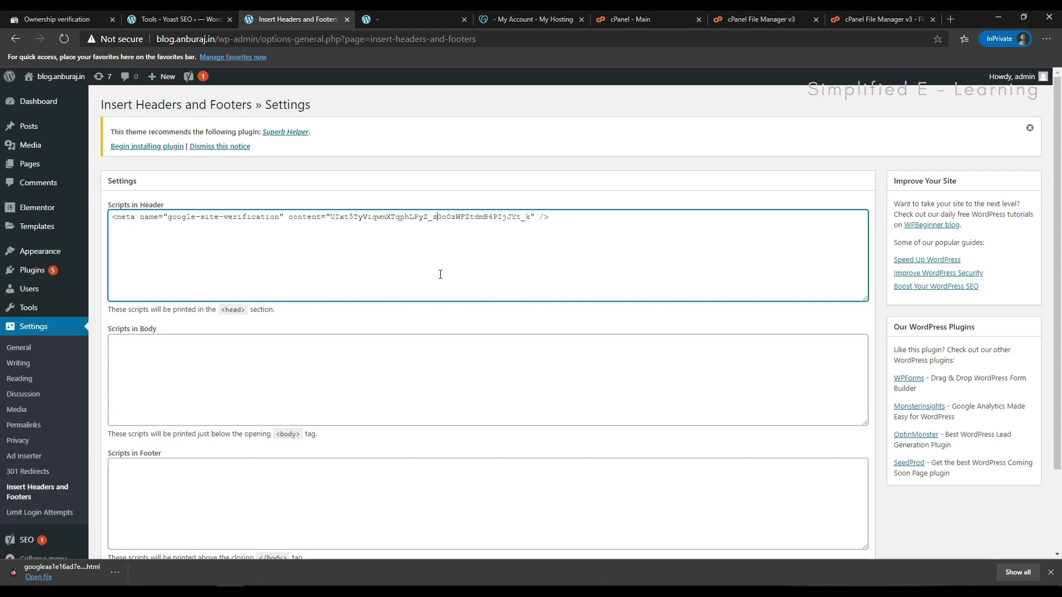
scroll(251, 419, "down", 2)
left_click(122, 481)
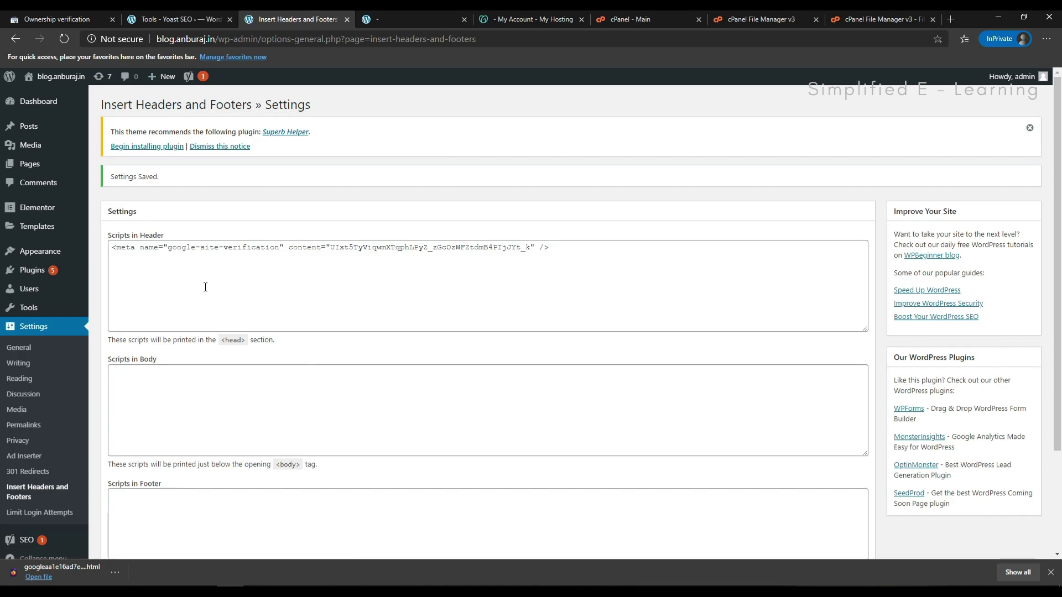
Step: Return to Search Console and verify the blog's ownership with the HTML tag method
left_click(58, 19)
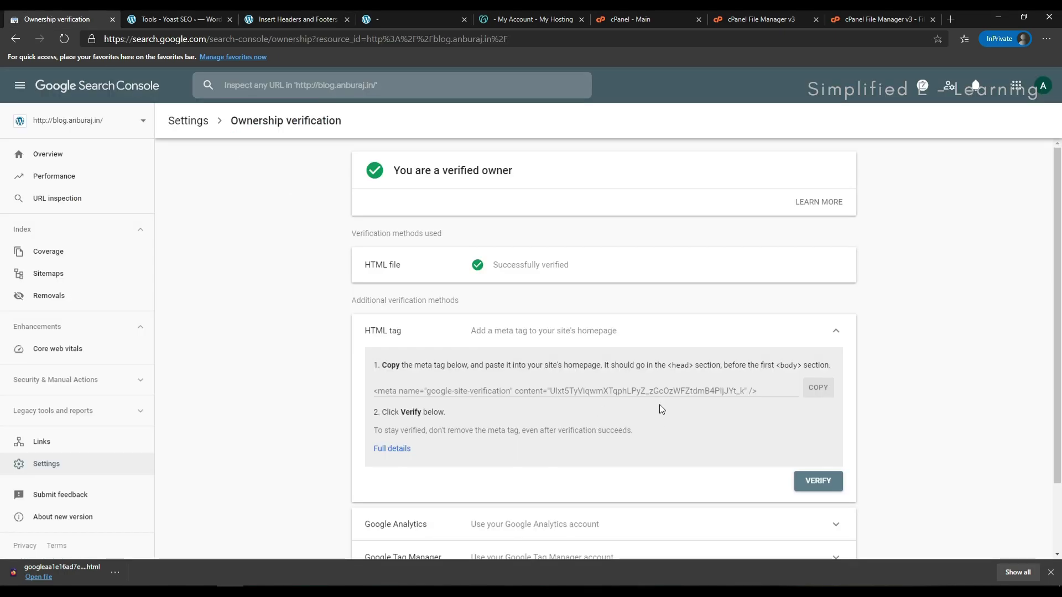
left_click(829, 480)
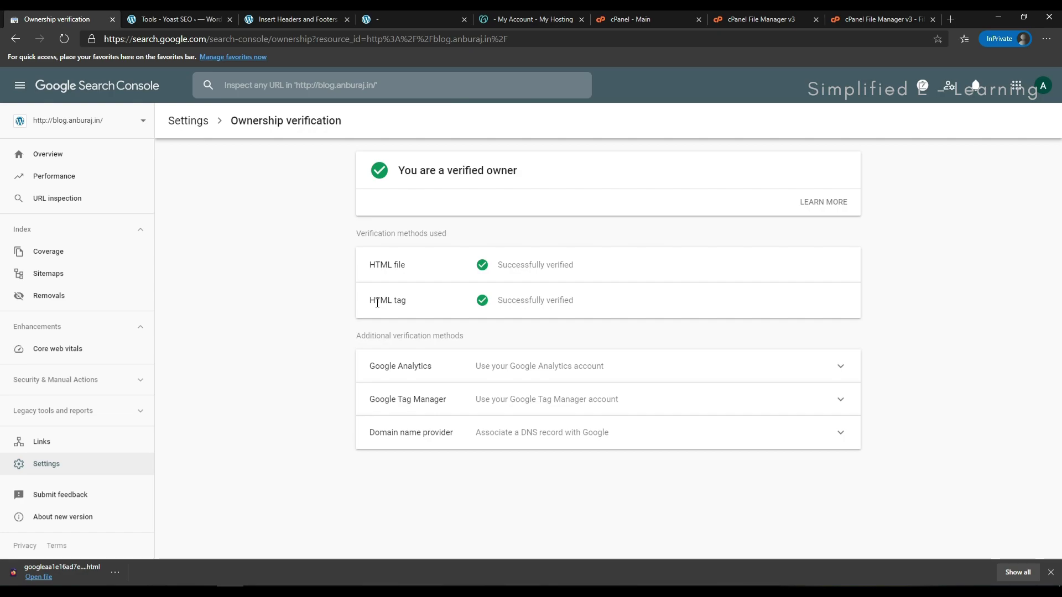
key("alt+Tab")
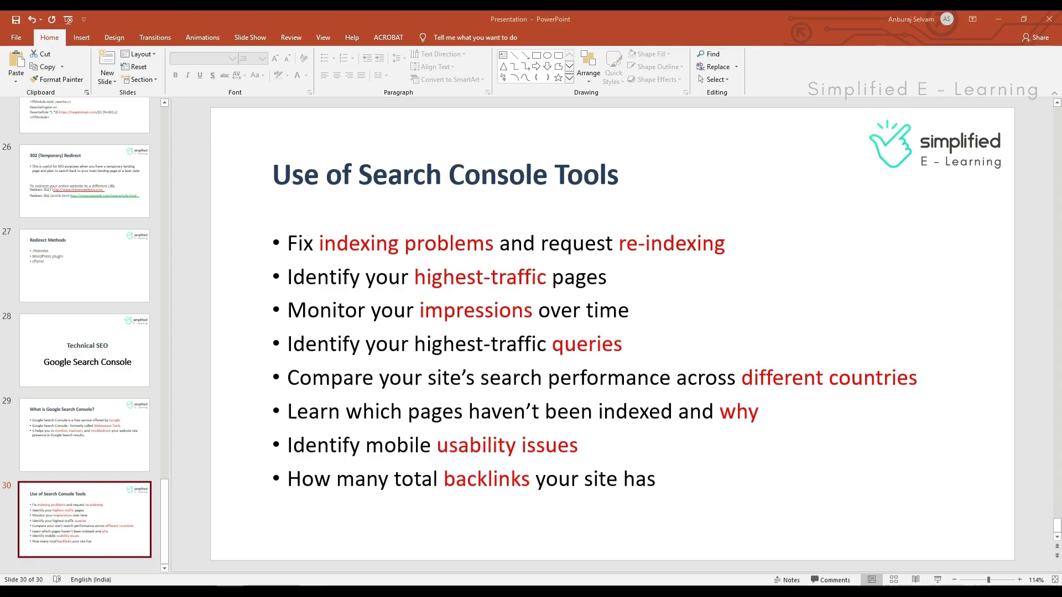
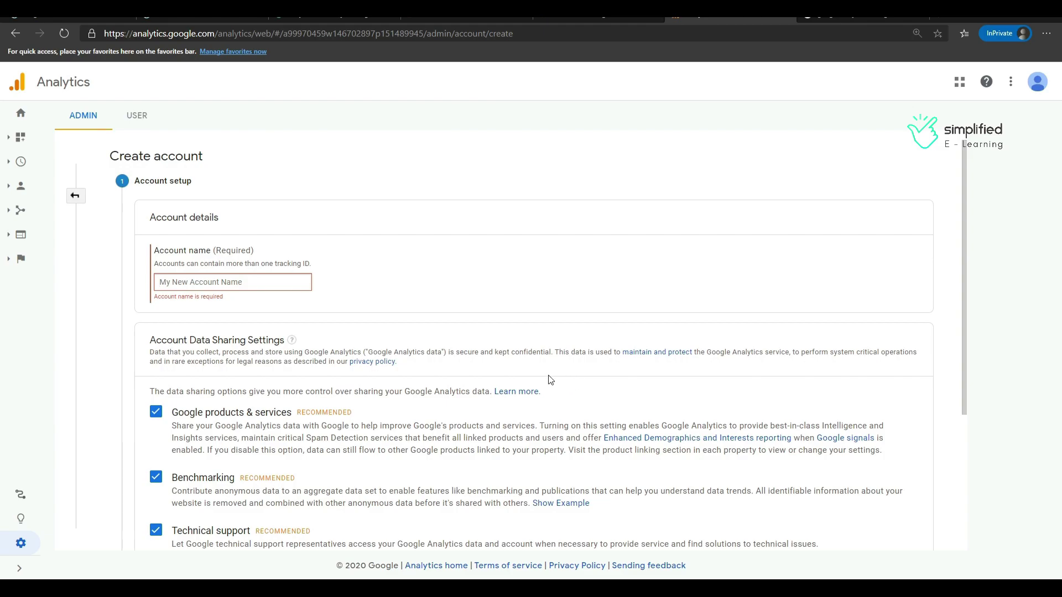
Step: Name the new Google Analytics account Blog, keep all data sharing options enabled, and continue past the account setup
scroll(548, 381, "down", 2)
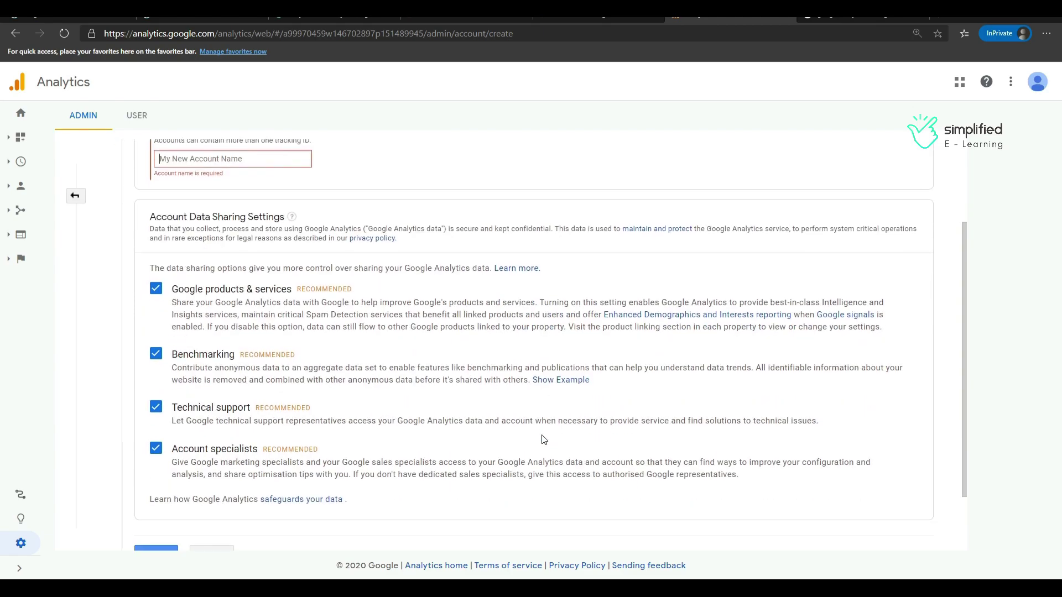
scroll(544, 440, "up", 2)
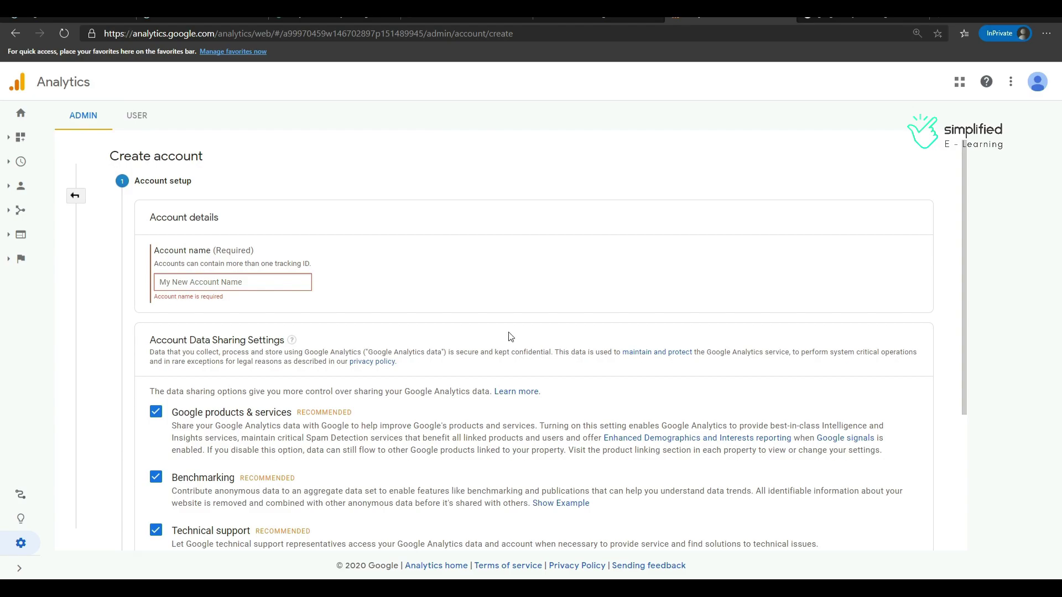
left_click(275, 284)
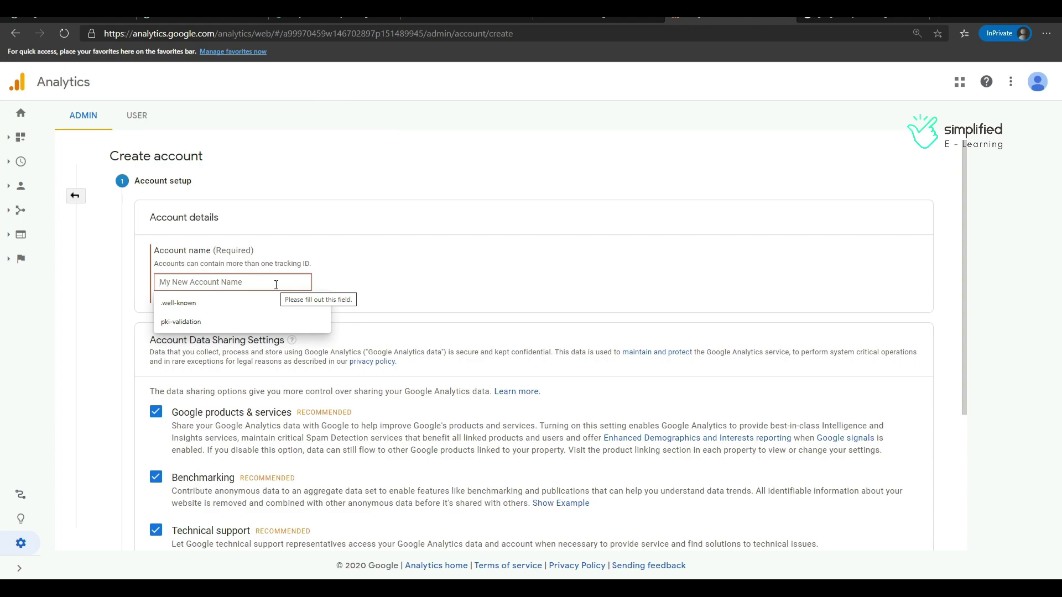
type("Blog")
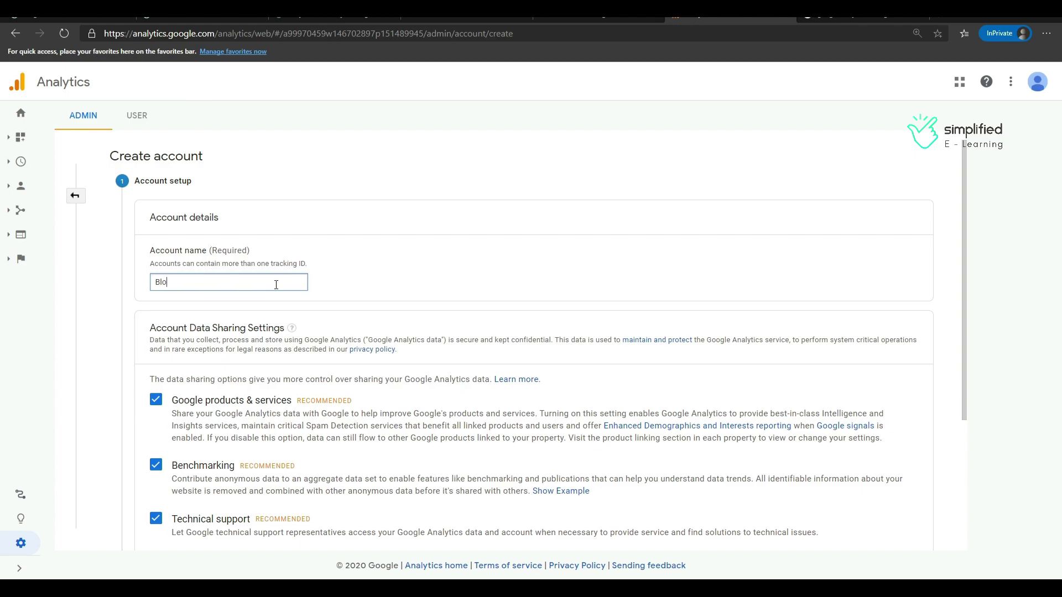
left_click(388, 292)
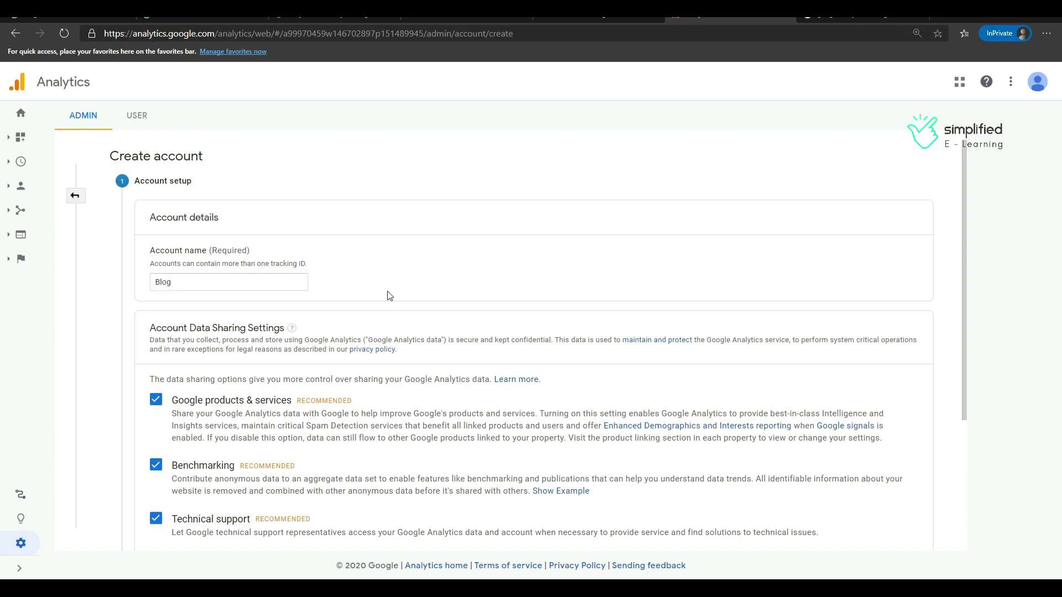
scroll(252, 455, "down", 3)
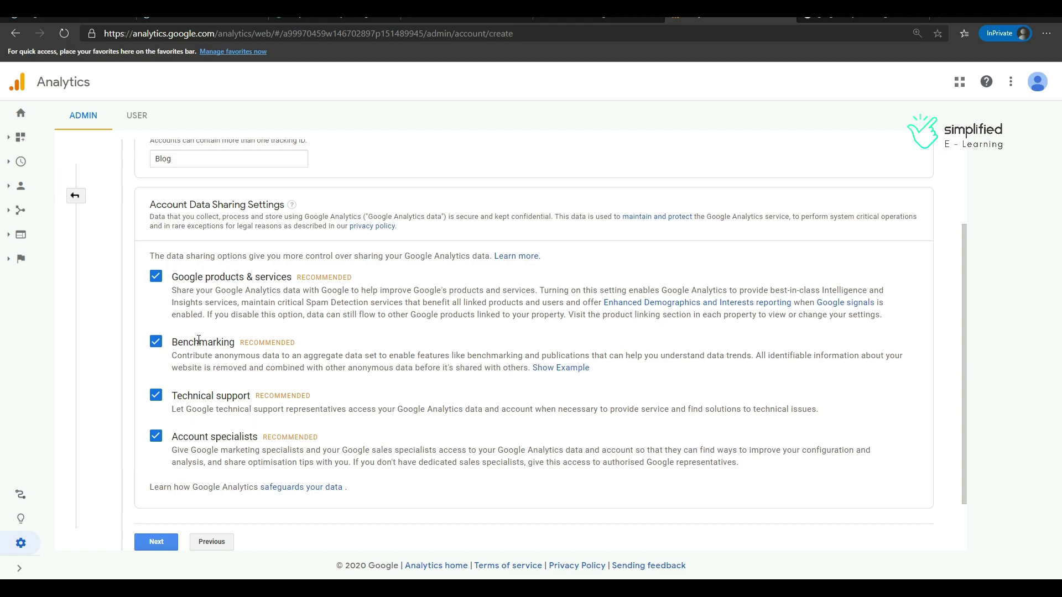
scroll(229, 360, "down", 2)
left_click(155, 474)
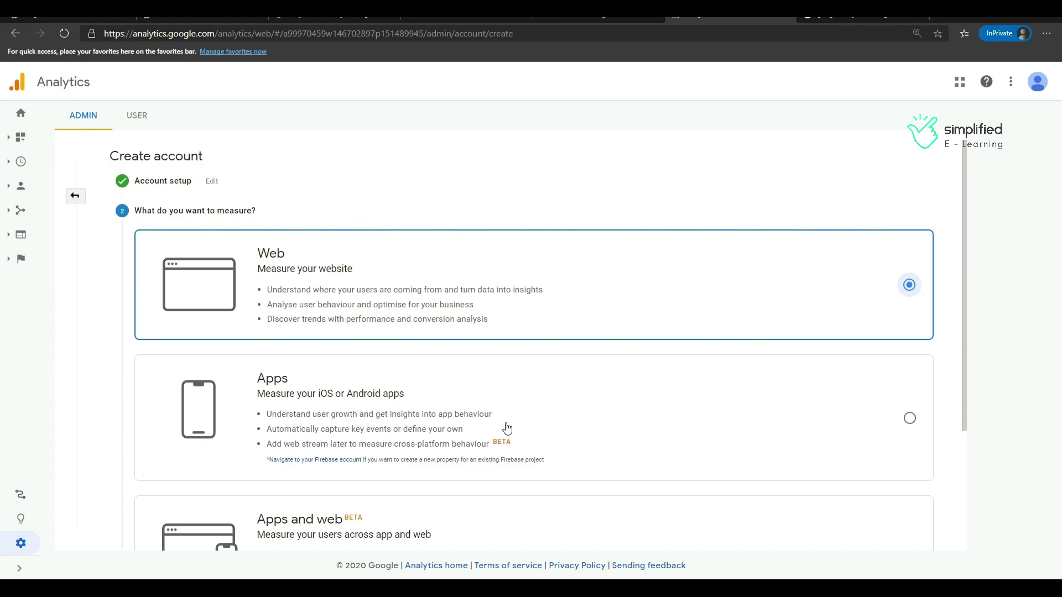
Step: Keep Web as what the account measures and continue to the property setup
scroll(507, 428, "down", 1)
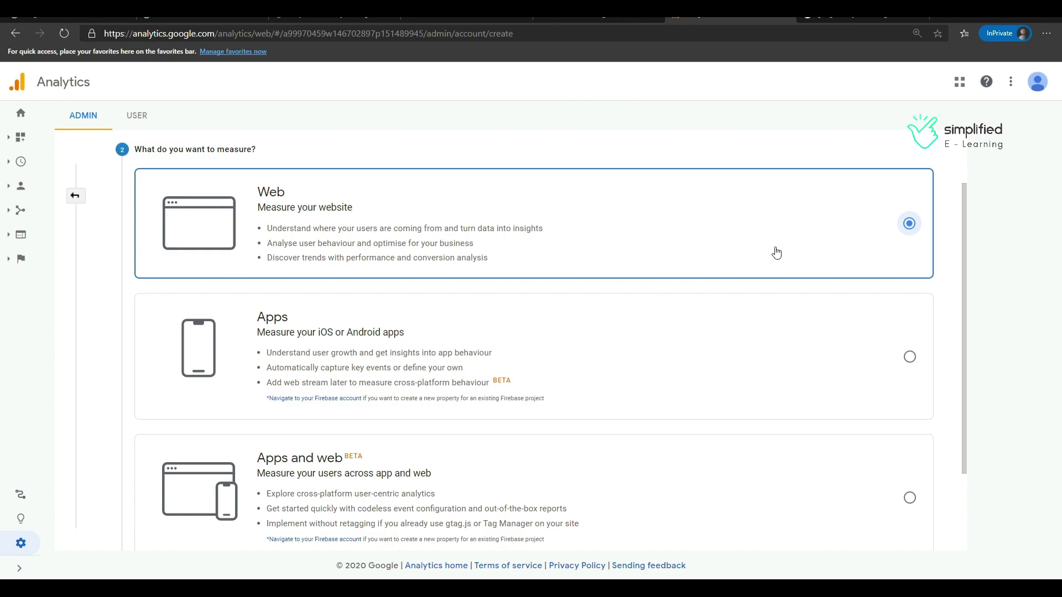
scroll(777, 254, "down", 2)
left_click(162, 494)
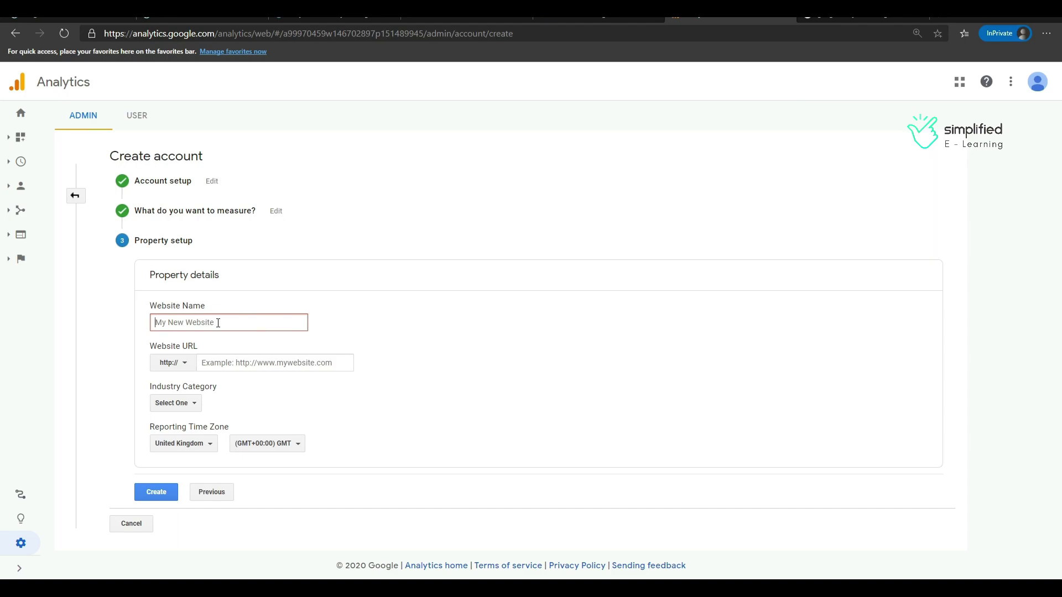
type("Blog.anburaj")
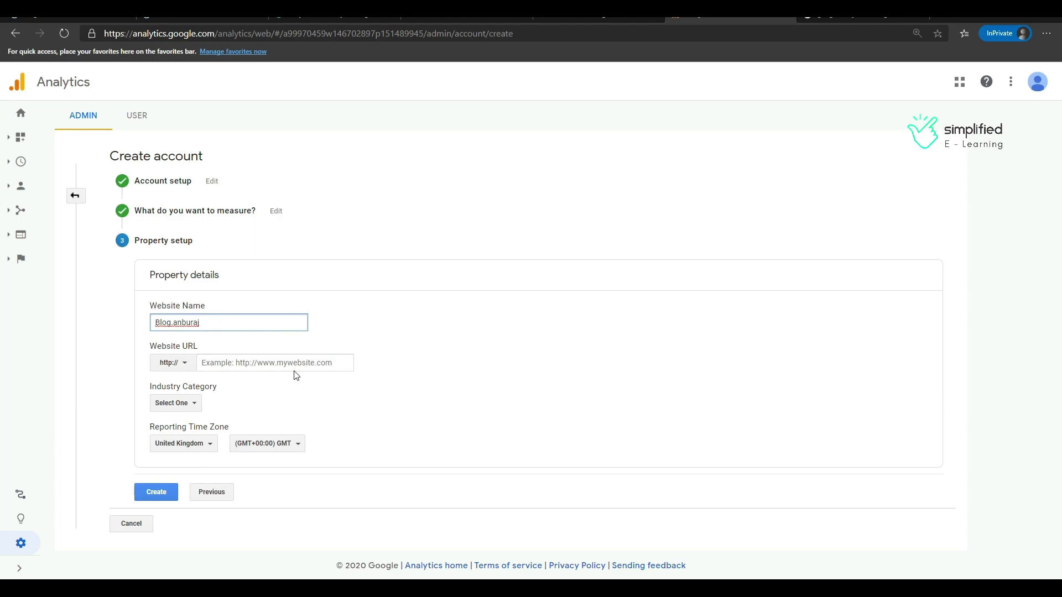
left_click(192, 370)
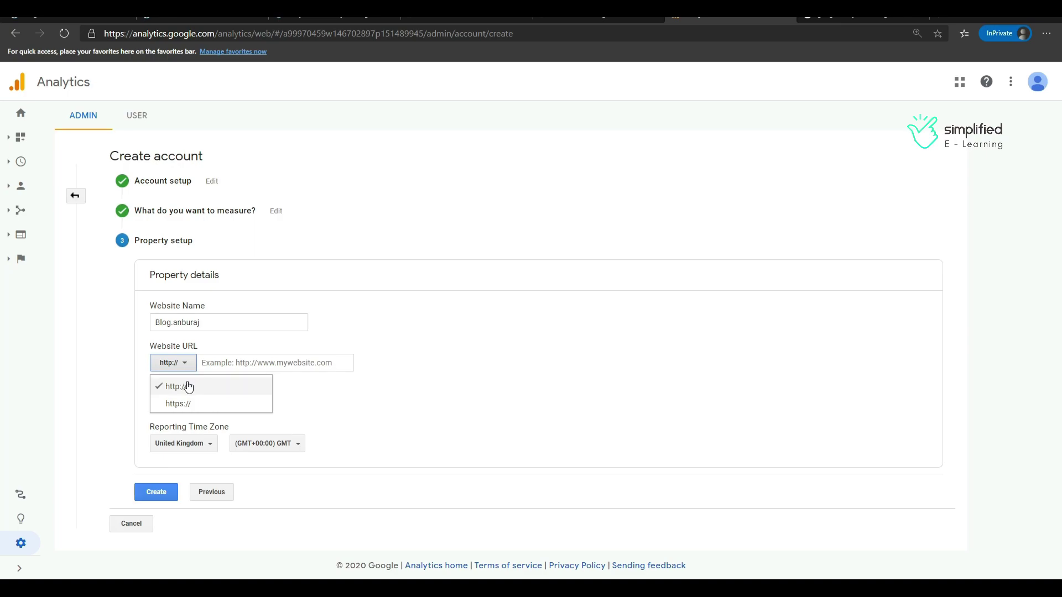
left_click(184, 386)
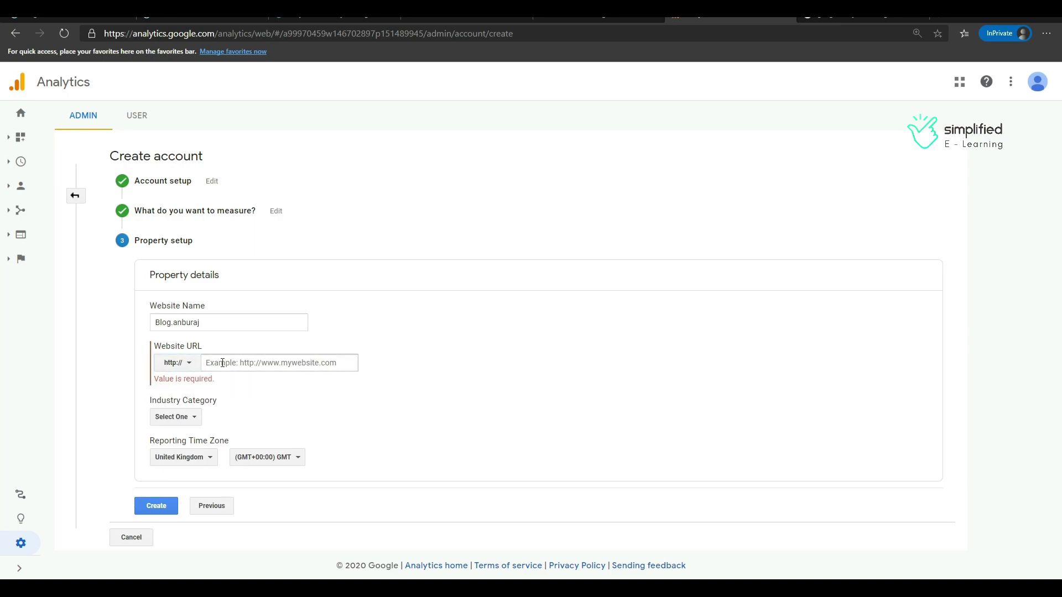
Step: Copy the blog's domain from its open page and enter it as the website URL without protocol or trailing slash
left_click(202, 14)
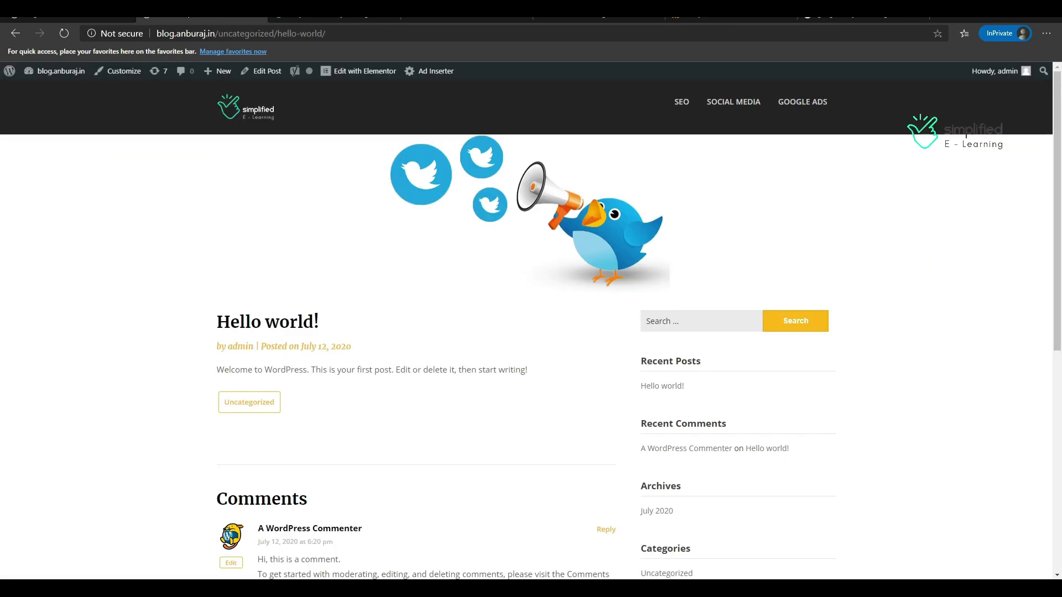
left_click_drag(215, 35, 156, 35)
key("ctrl+c")
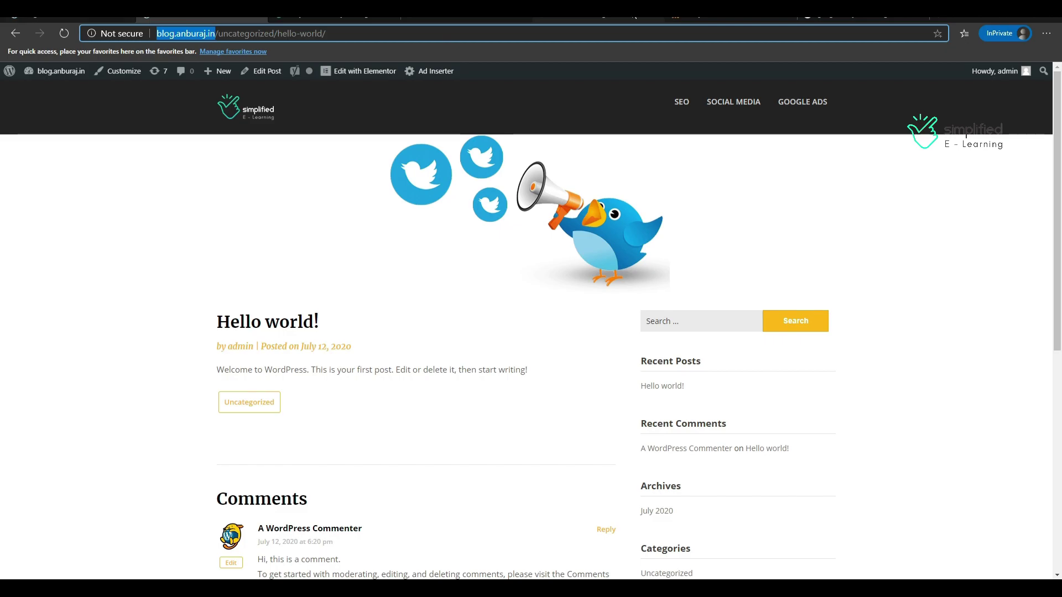
left_click(730, 14)
left_click(239, 363)
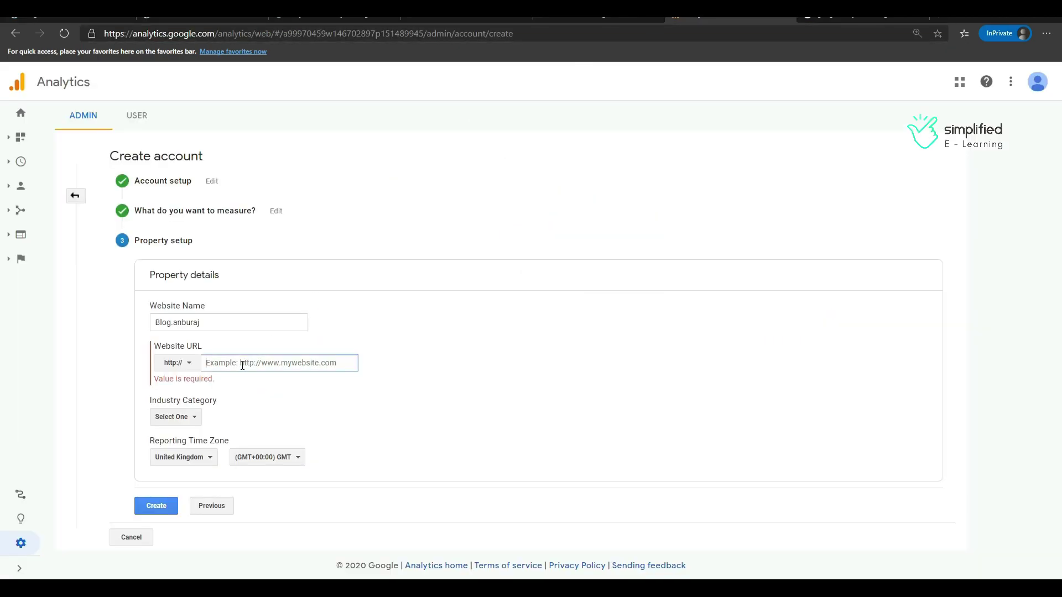
key("ctrl+v")
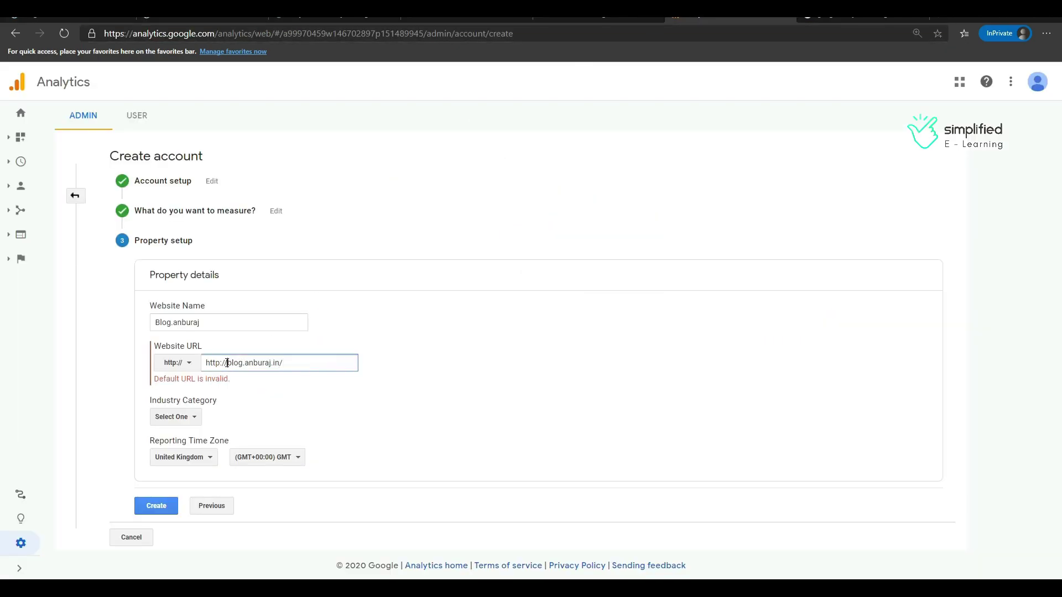
left_click_drag(226, 364, 197, 367)
key("BackSpace")
left_click(284, 365)
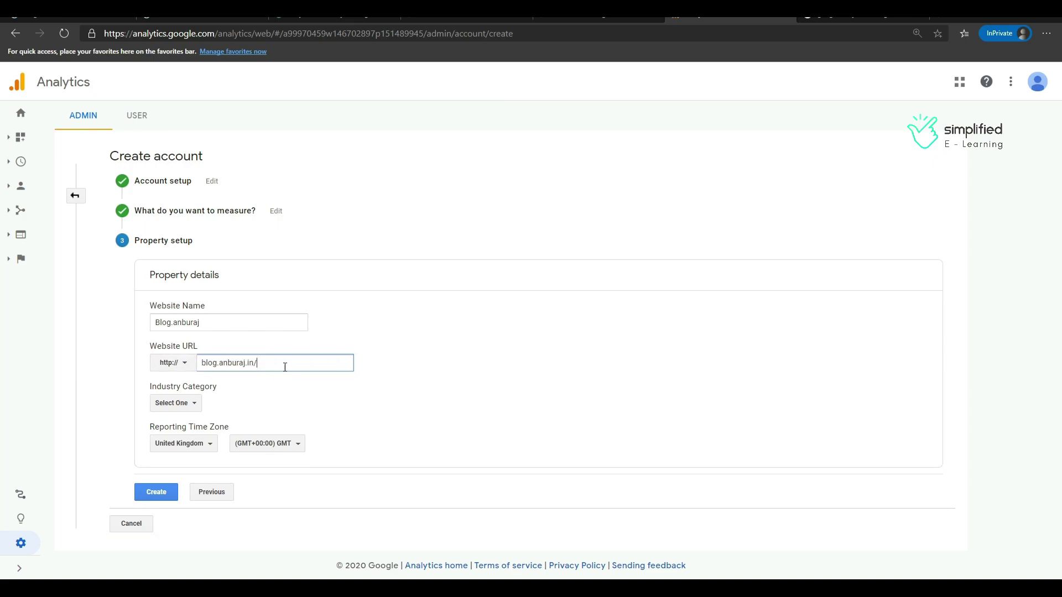
key("BackSpace")
Step: Set the property's industry category to Other and its reporting time zone country to India
left_click(188, 409)
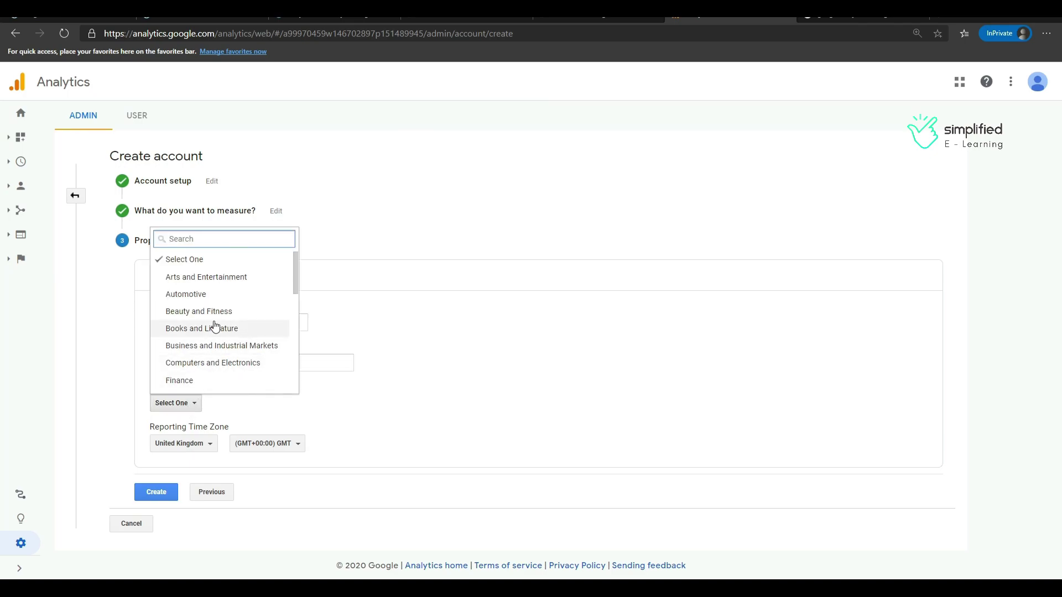
scroll(215, 326, "down", 2)
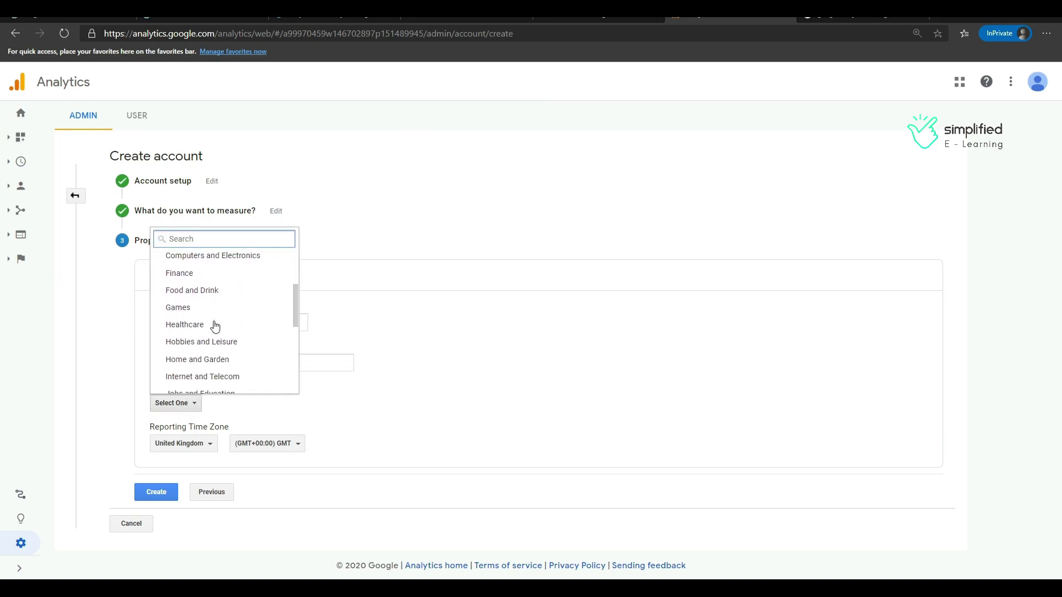
scroll(215, 326, "down", 4)
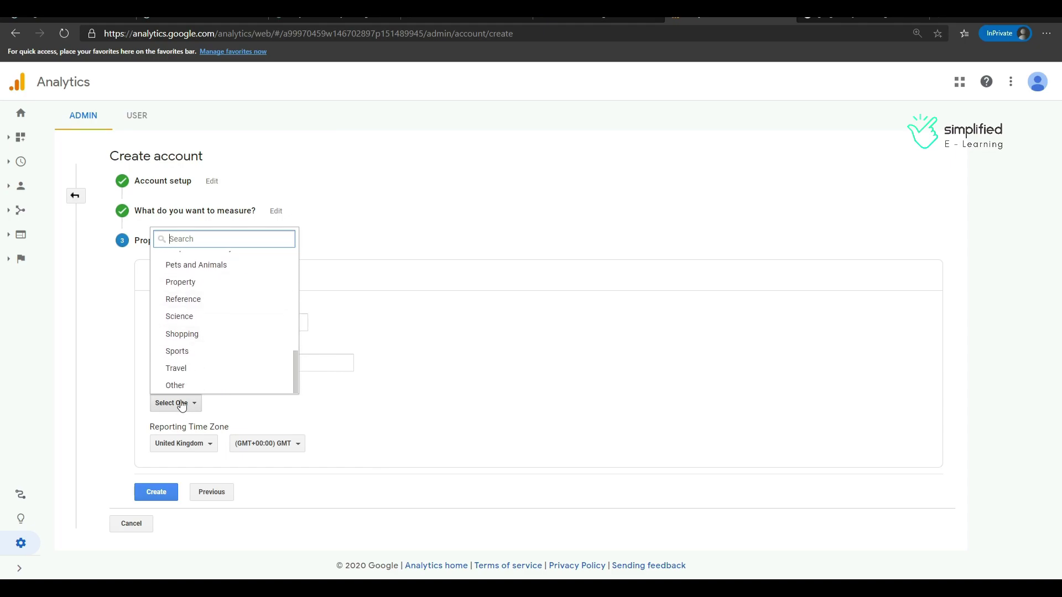
left_click(176, 386)
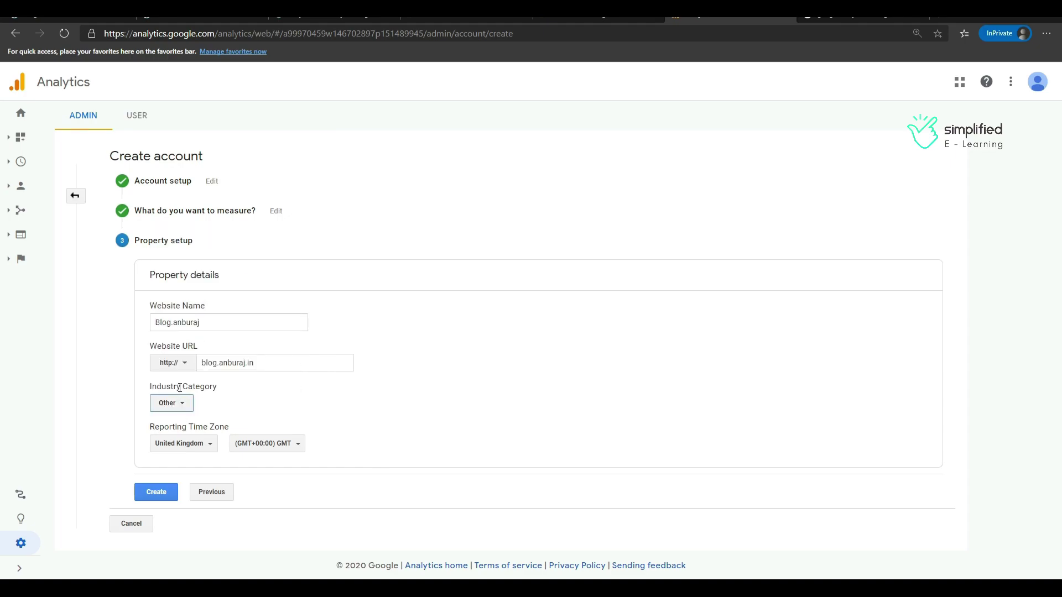
left_click(197, 449)
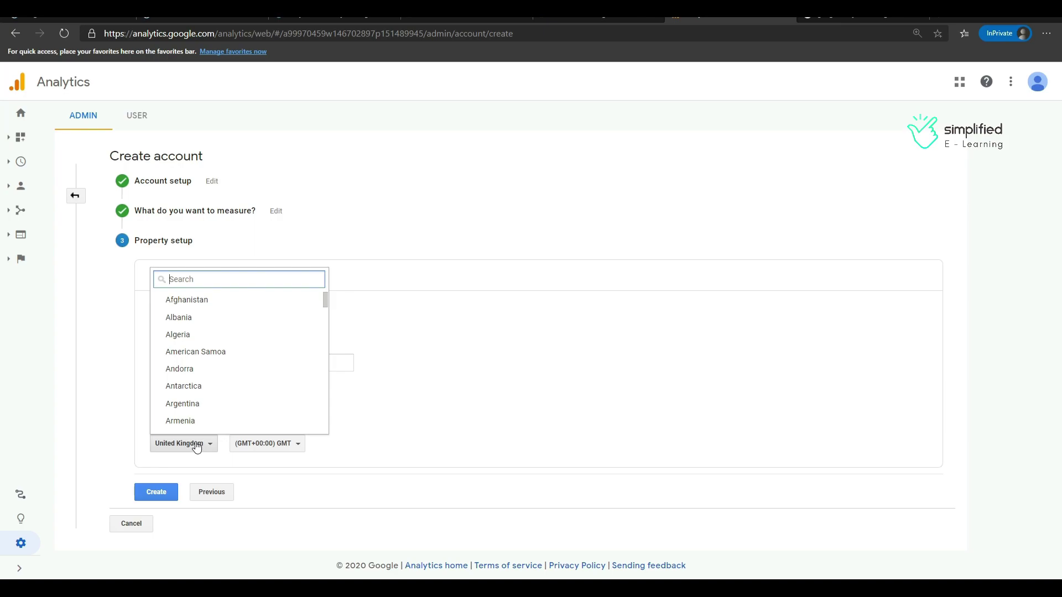
type("india")
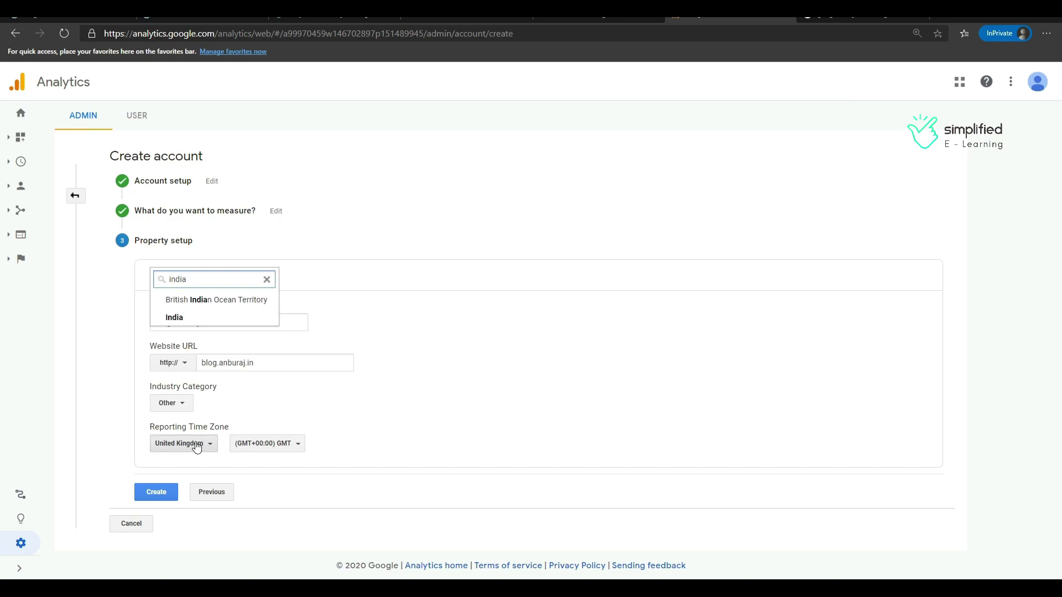
left_click(204, 317)
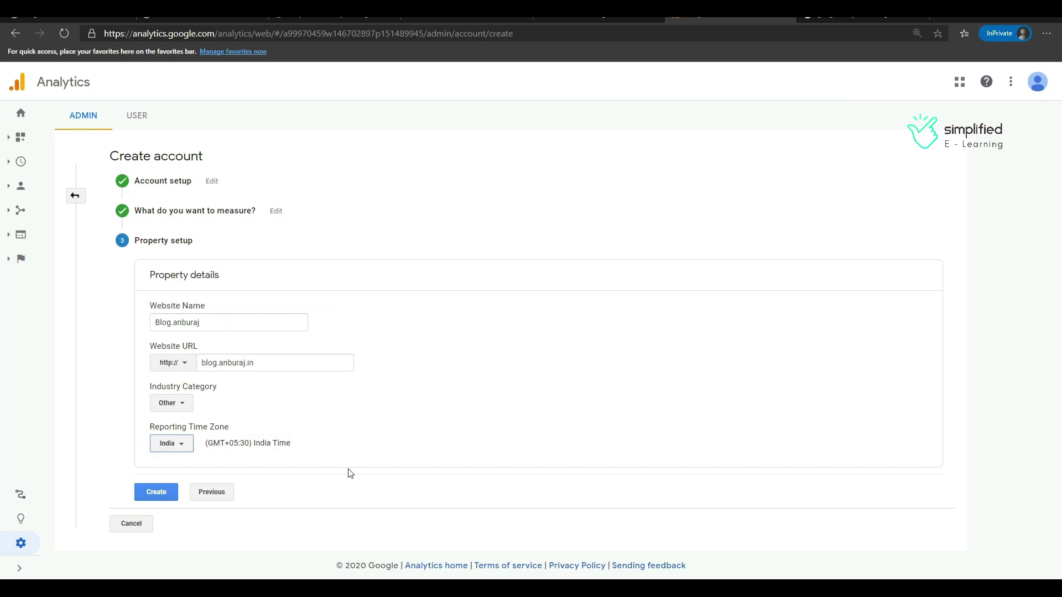
Step: Create the Analytics account, accepting the terms of service, the Data Processing Terms and the Measurement Controller-Controller Data Protection Terms
left_click(157, 492)
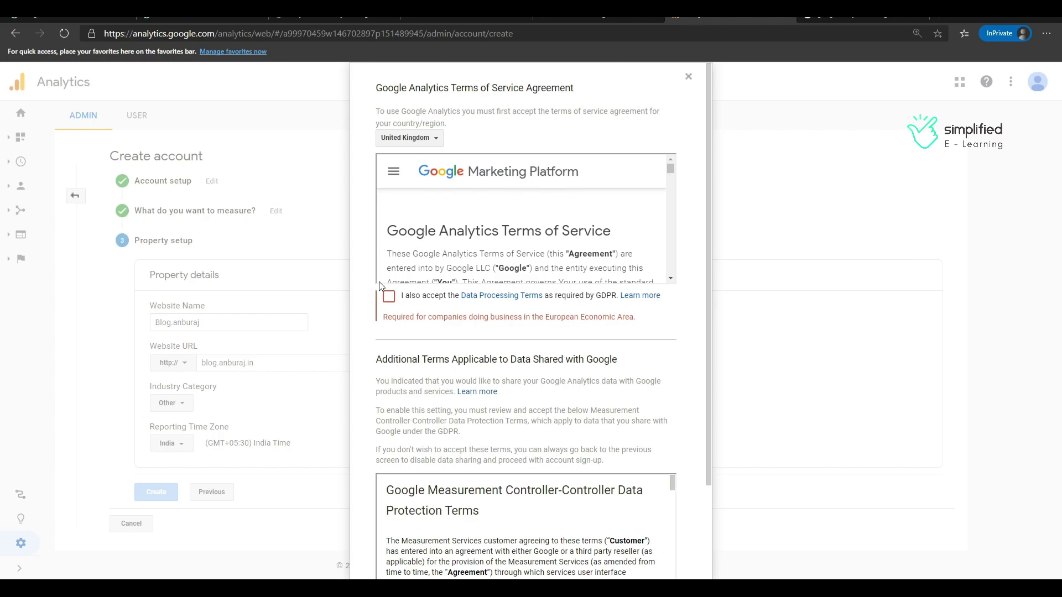
left_click(390, 297)
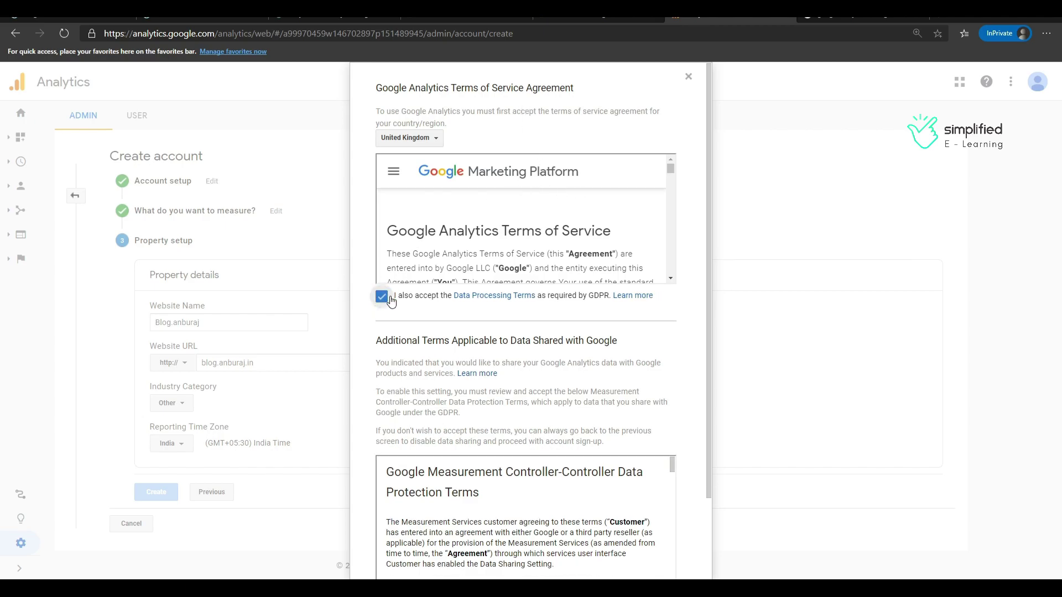
left_click(431, 140)
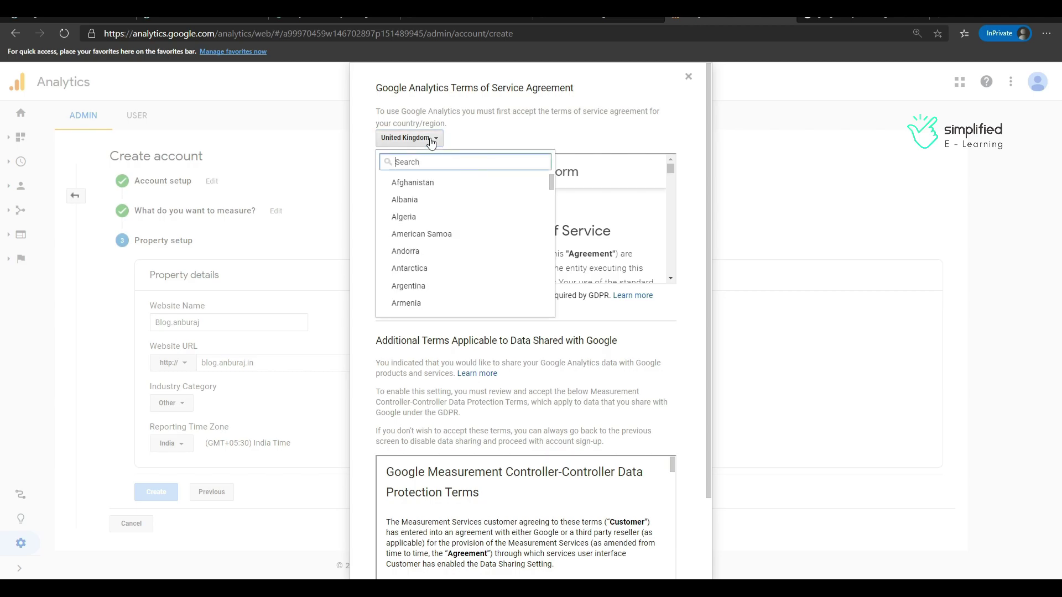
left_click(536, 145)
scroll(455, 354, "down", 2)
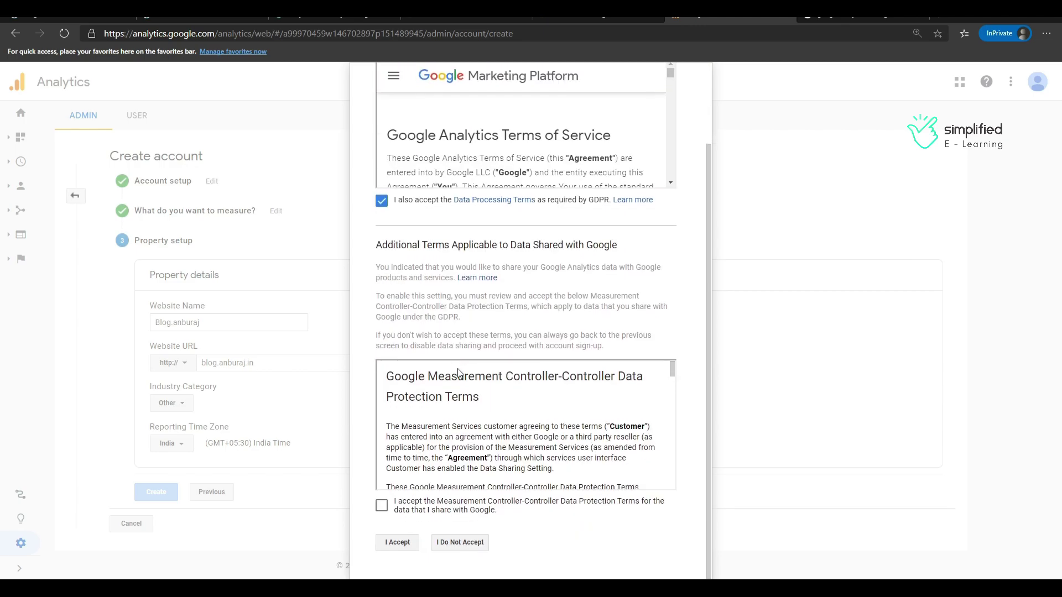
left_click(386, 512)
left_click(395, 545)
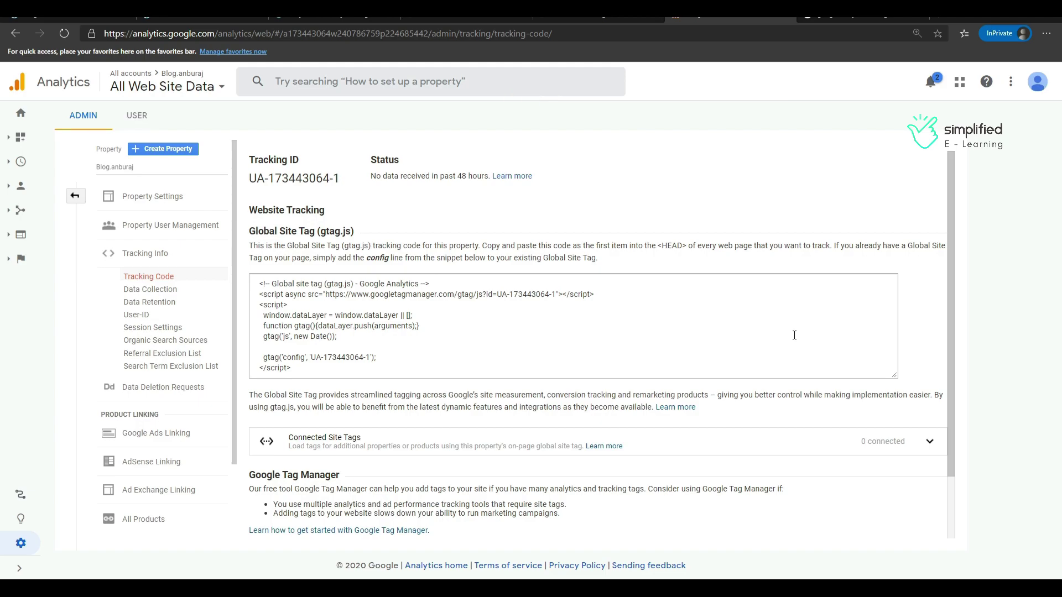
Step: Copy the complete Global Site Tag (gtag.js) tracking code of the new property
left_click(323, 369)
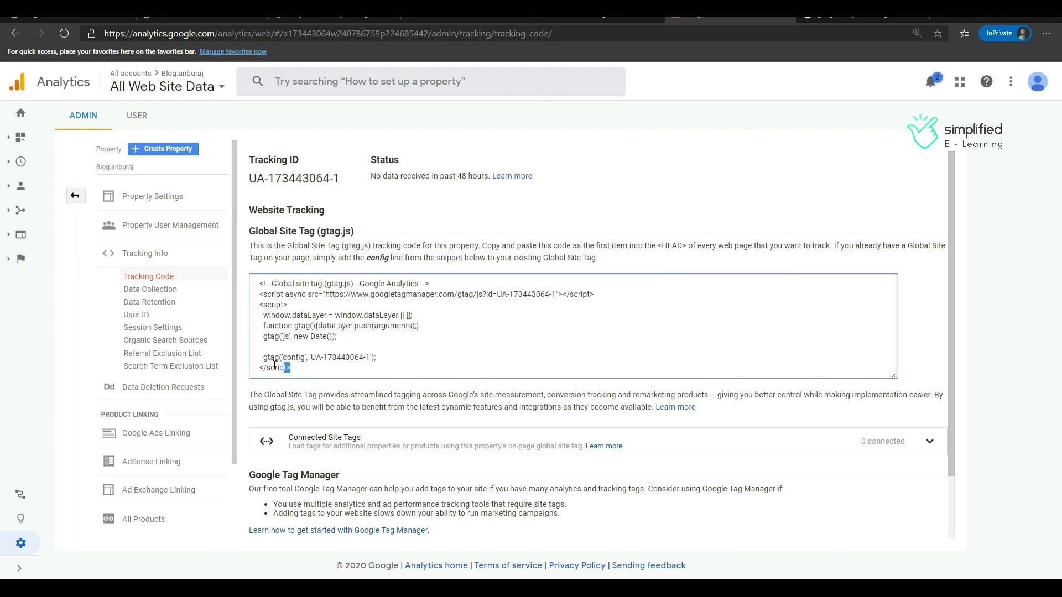
key("ctrl+a")
key("ctrl+c")
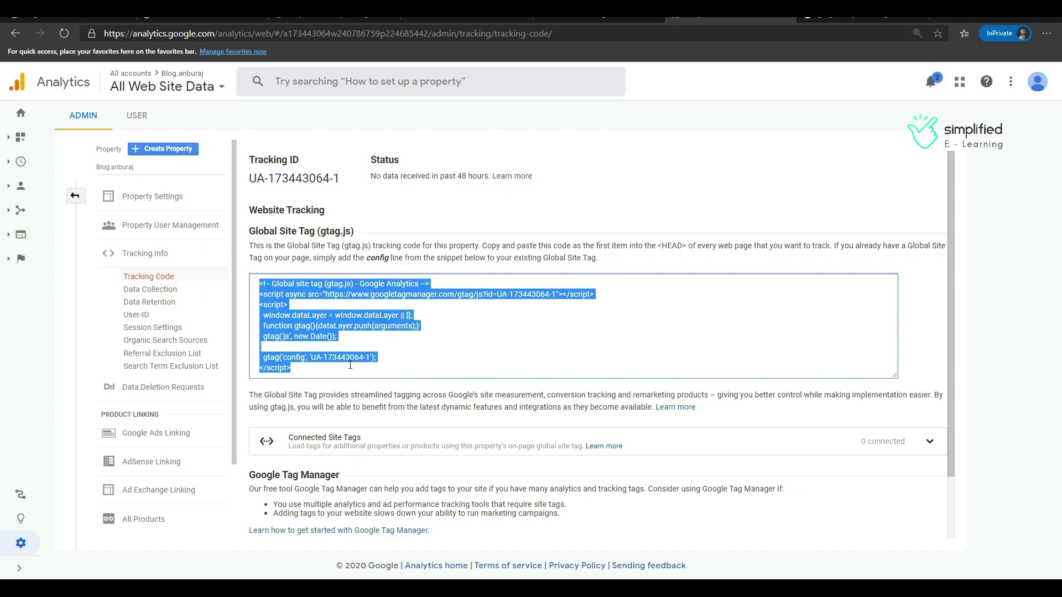
Step: Switch to Visual Studio Code, paste the Analytics tracking code into index.html just before the closing head tag, and save the file
key("alt+Tab")
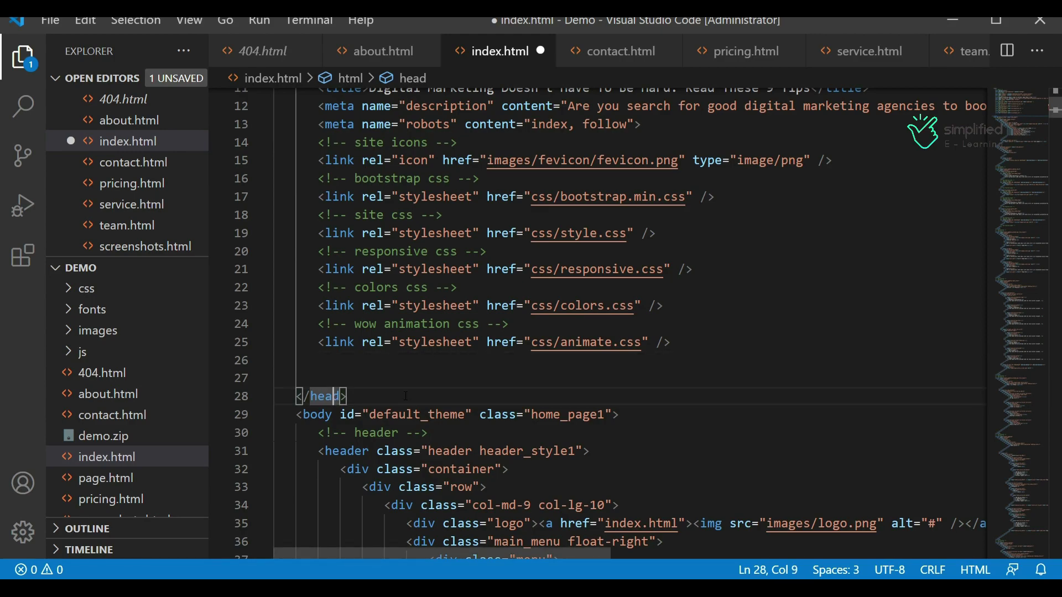
scroll(405, 396, "up", 4)
scroll(405, 396, "down", 4)
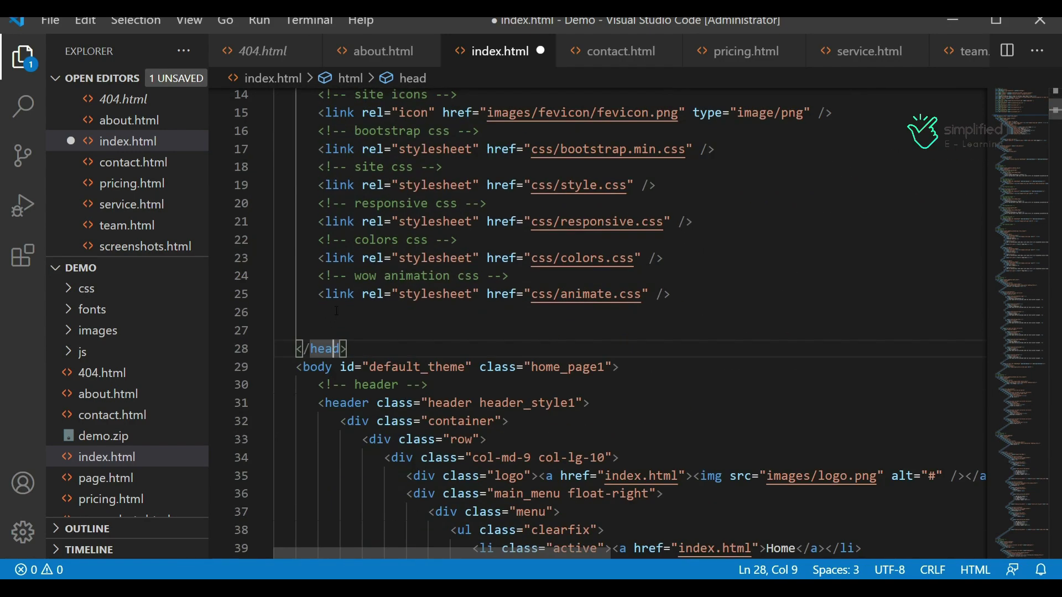
left_click(337, 311)
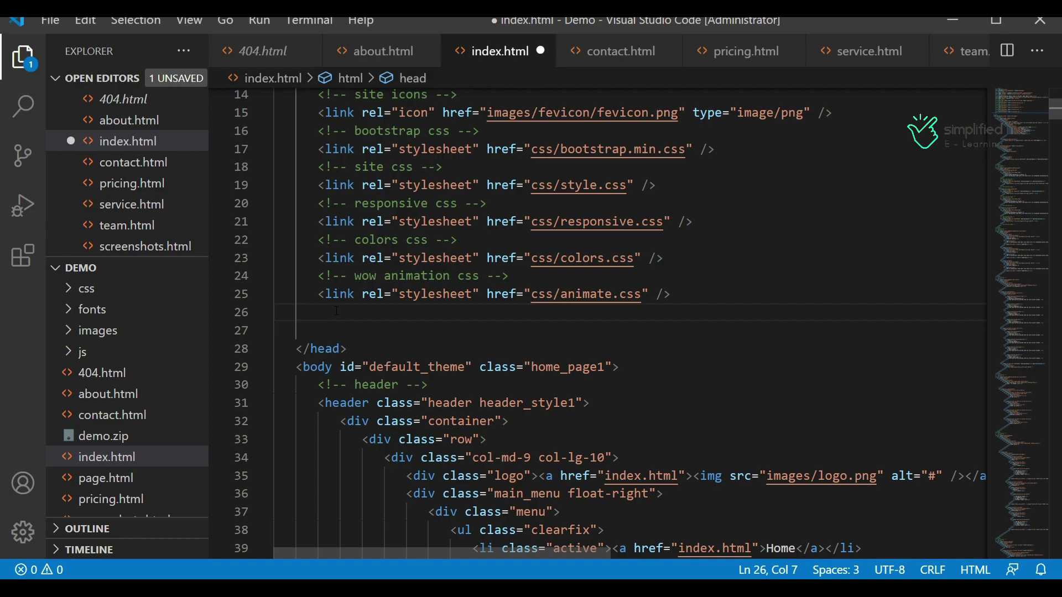
key("ctrl+v")
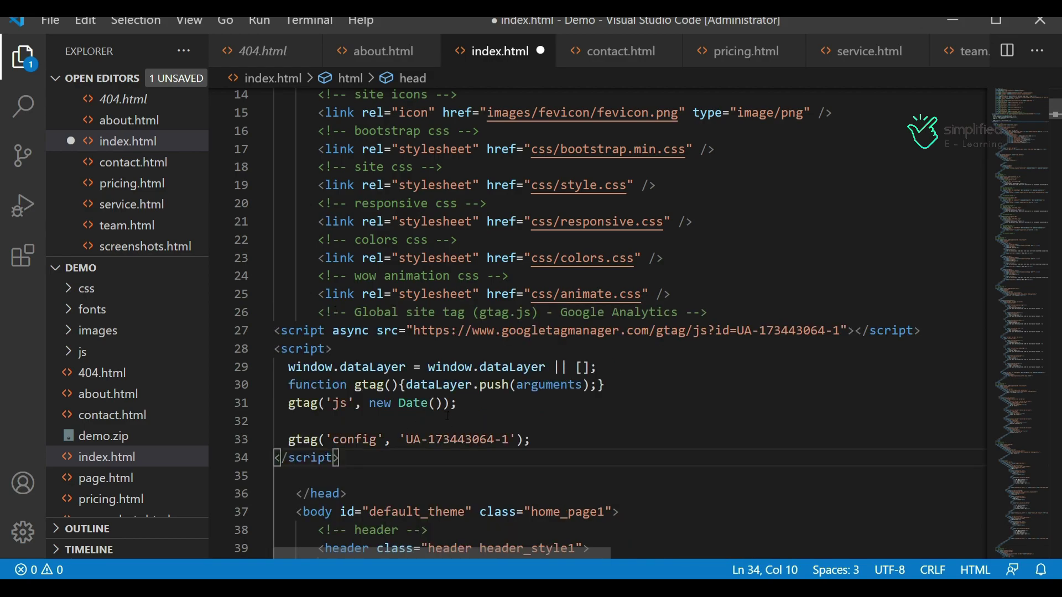
left_click_drag(407, 439, 509, 439)
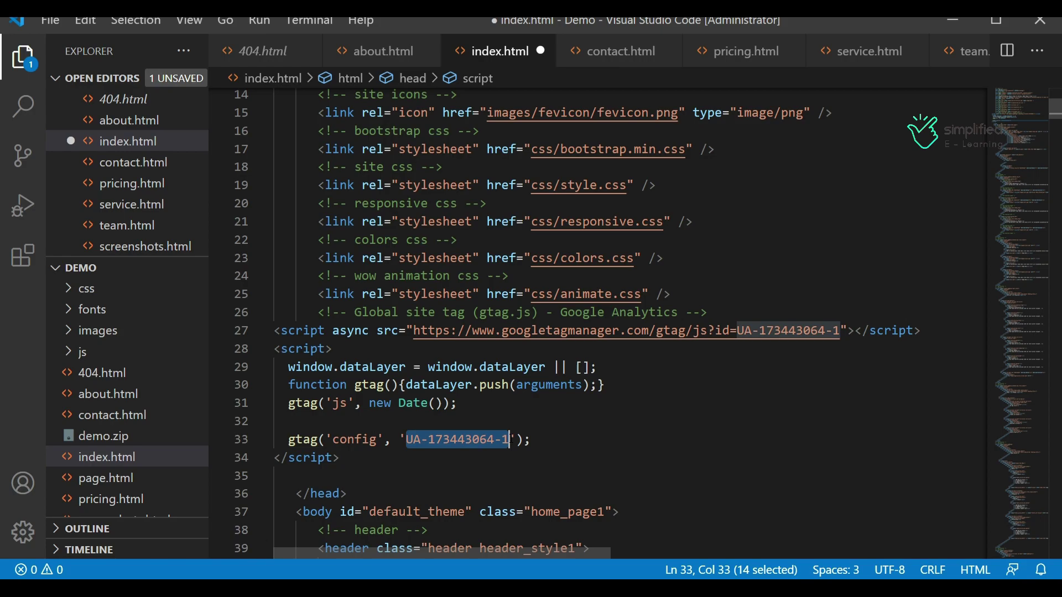
left_click(561, 437)
key("ctrl+s")
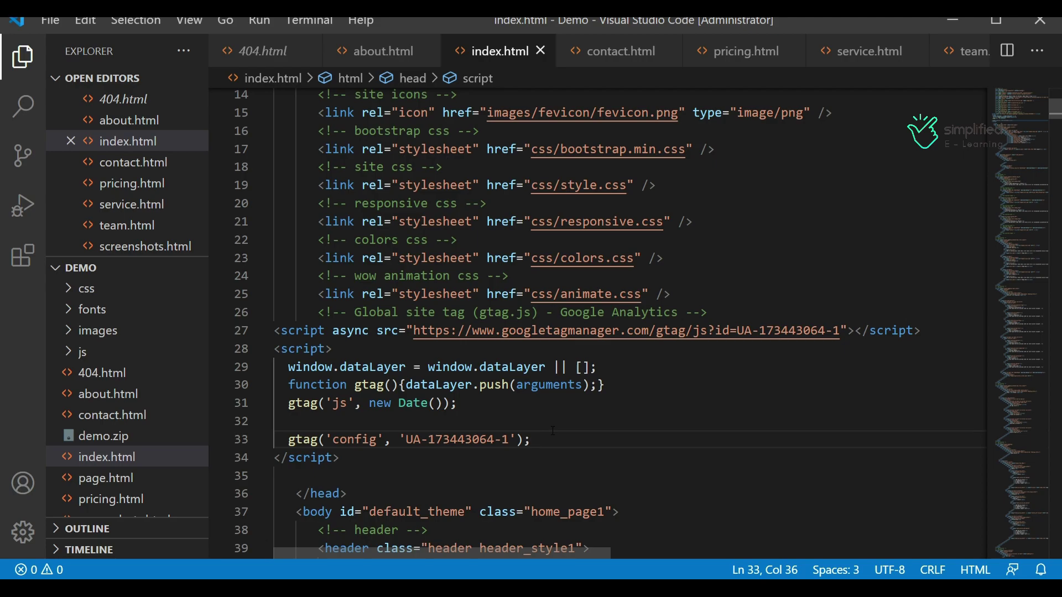
left_click(553, 430)
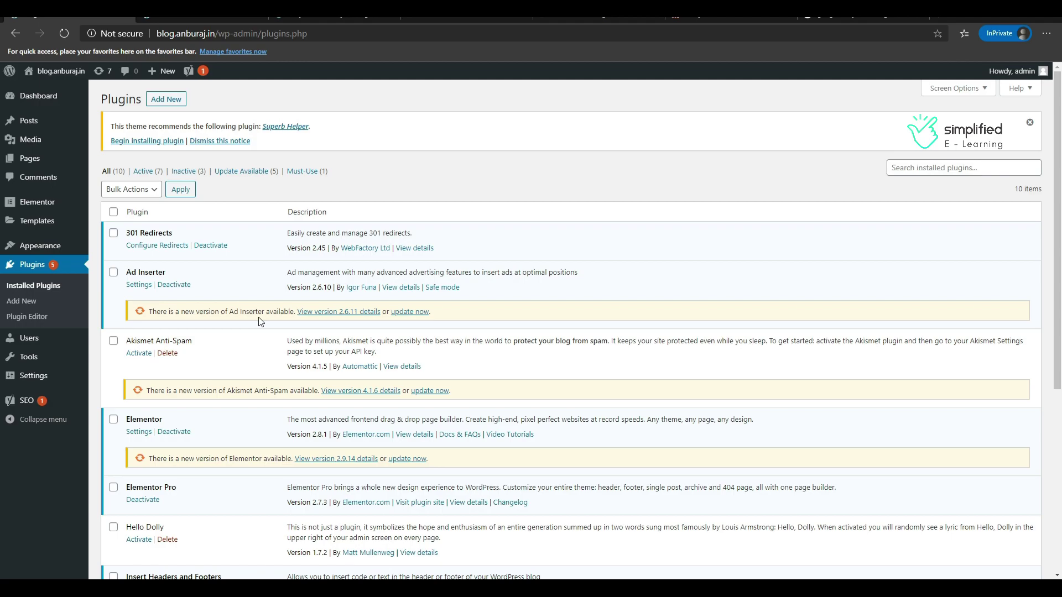
Step: In the WordPress blog's Insert Headers and Footers settings, add the tracking code below the site-verification meta tag in Scripts in Header and save
mouse_move(34, 381)
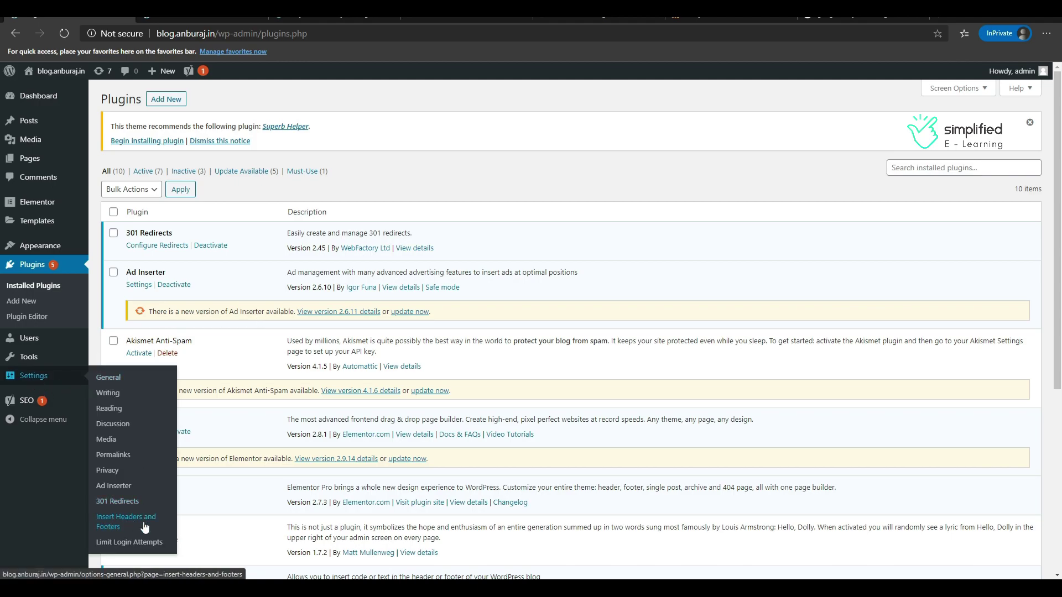
left_click(127, 522)
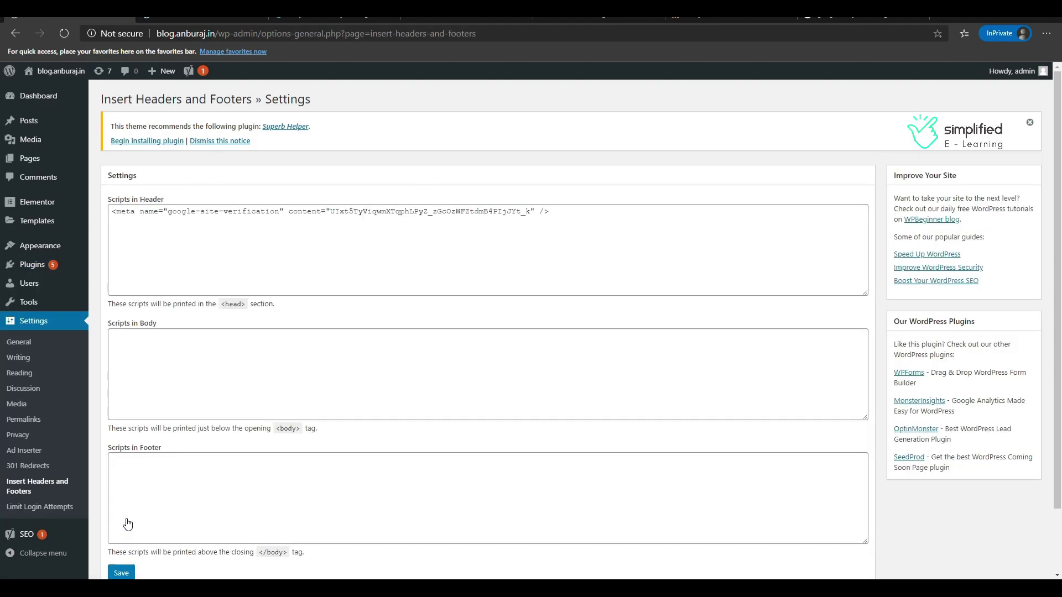
left_click(154, 240)
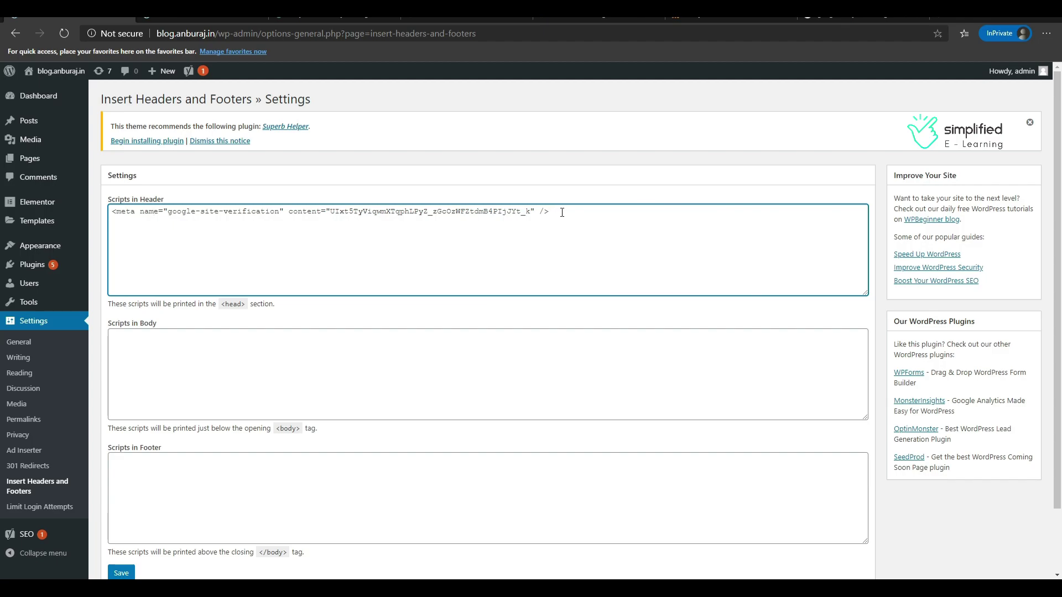
key("Return")
key("ctrl+v")
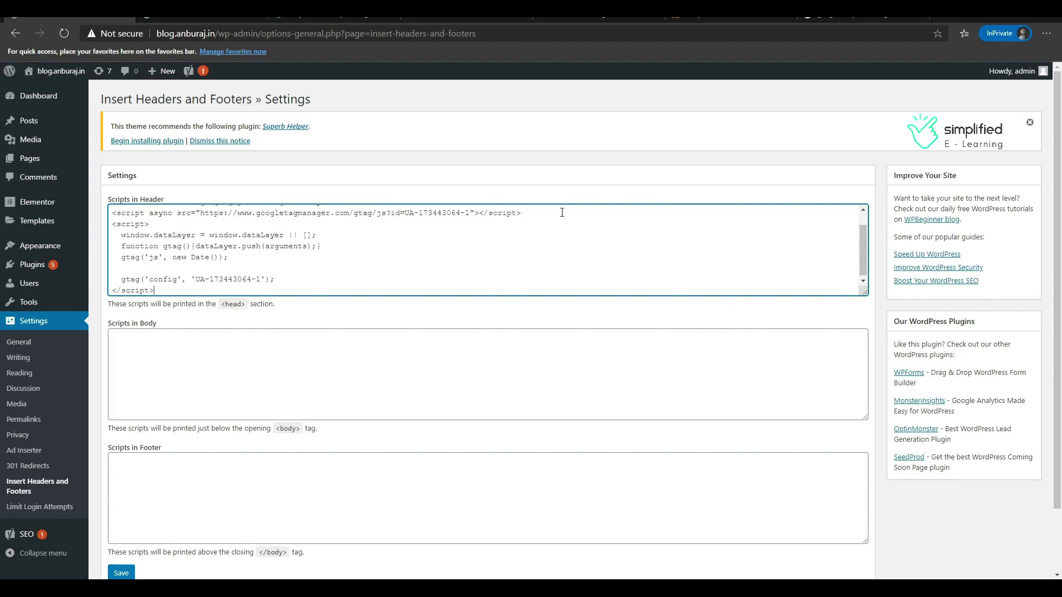
left_click(294, 278)
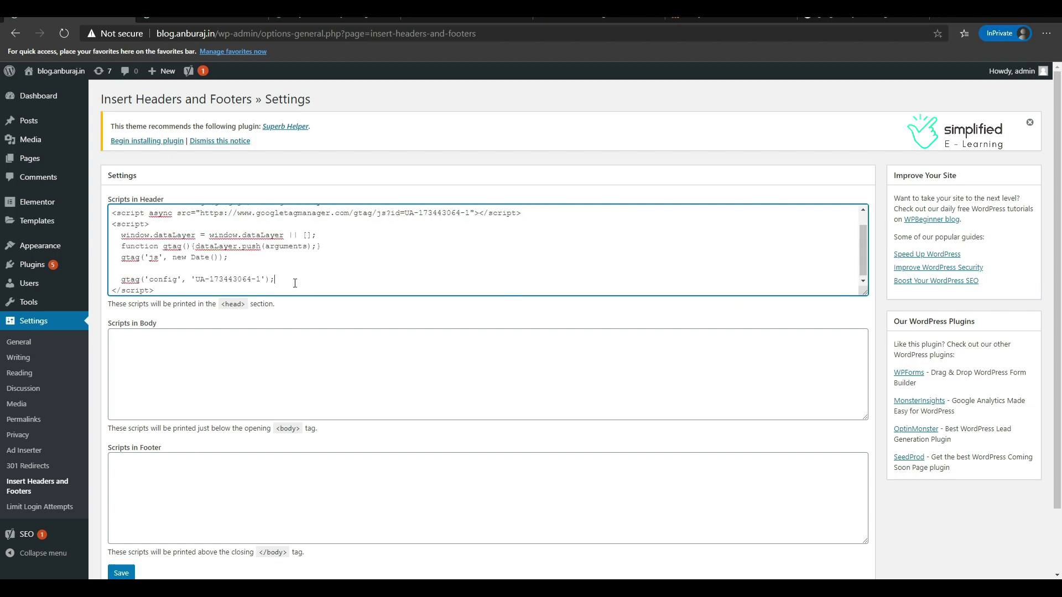
scroll(295, 279, "up", 1)
scroll(295, 279, "down", 1)
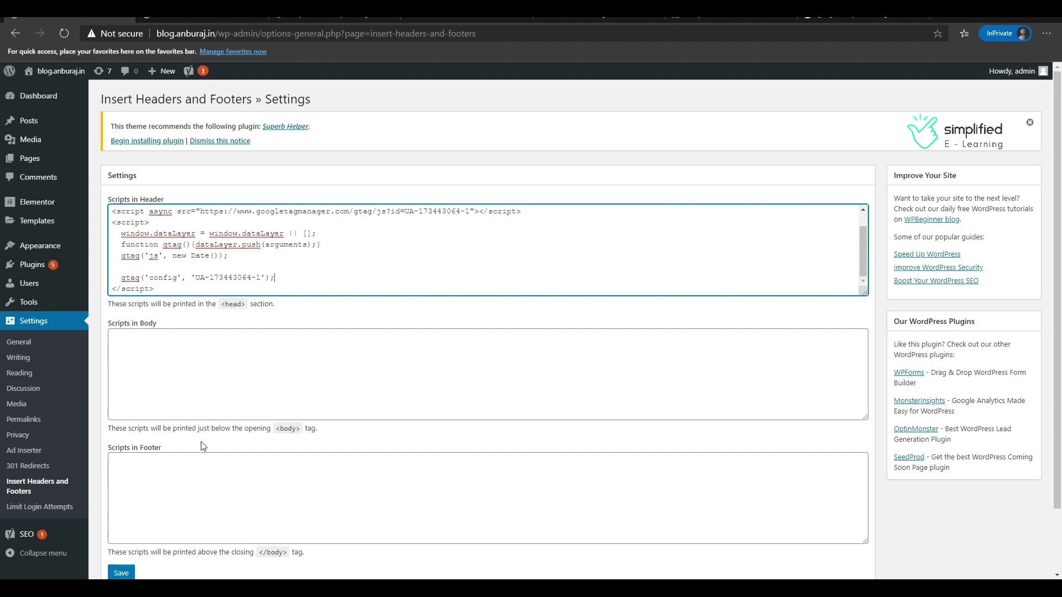
scroll(204, 446, "down", 2)
left_click(119, 501)
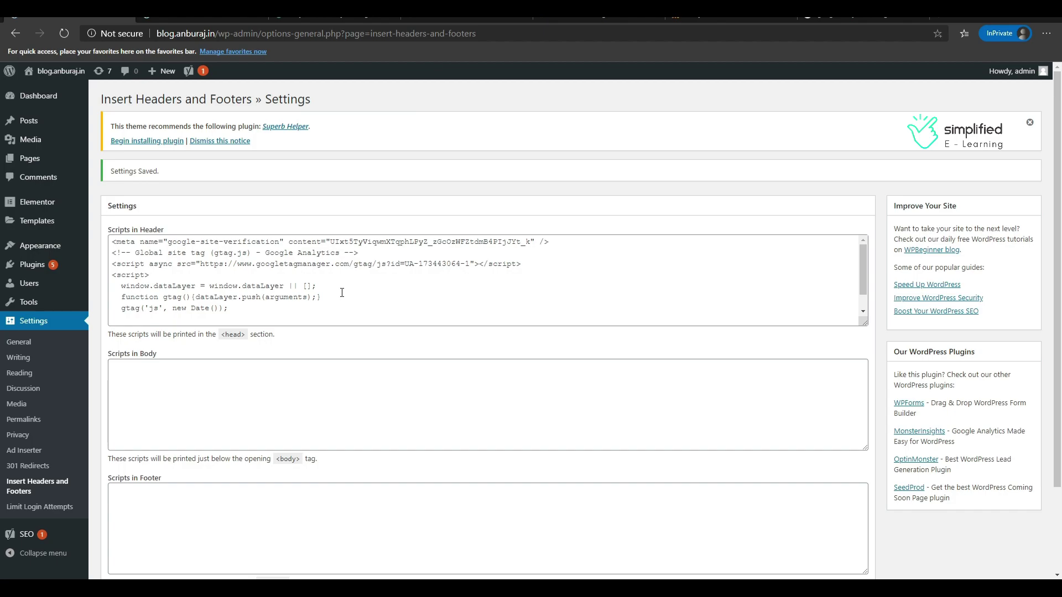
Step: Return to Google Analytics and open the Home overview of the blog's property
left_click(705, 20)
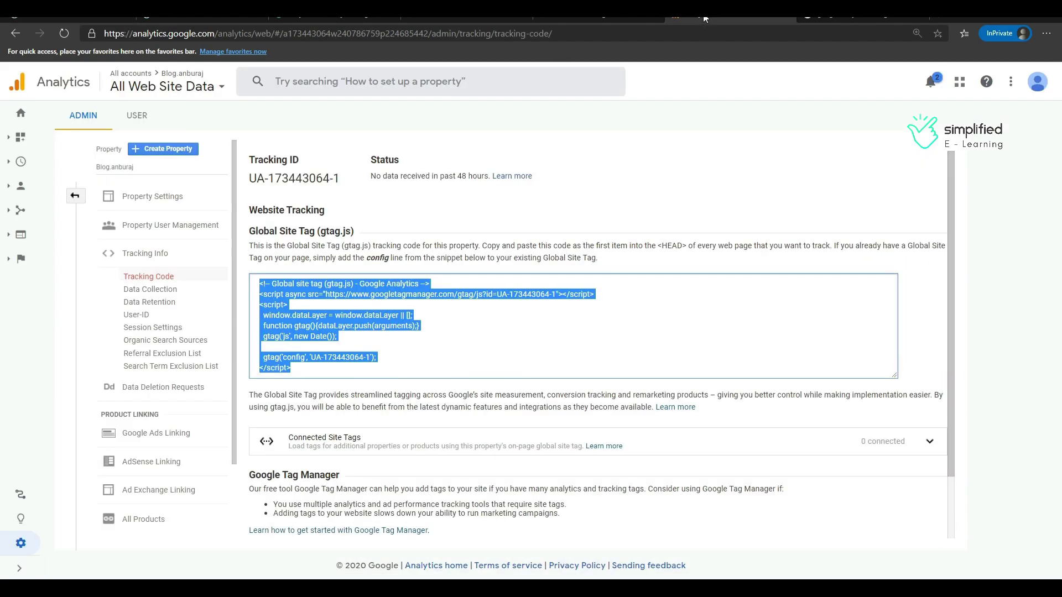
scroll(269, 350, "down", 1)
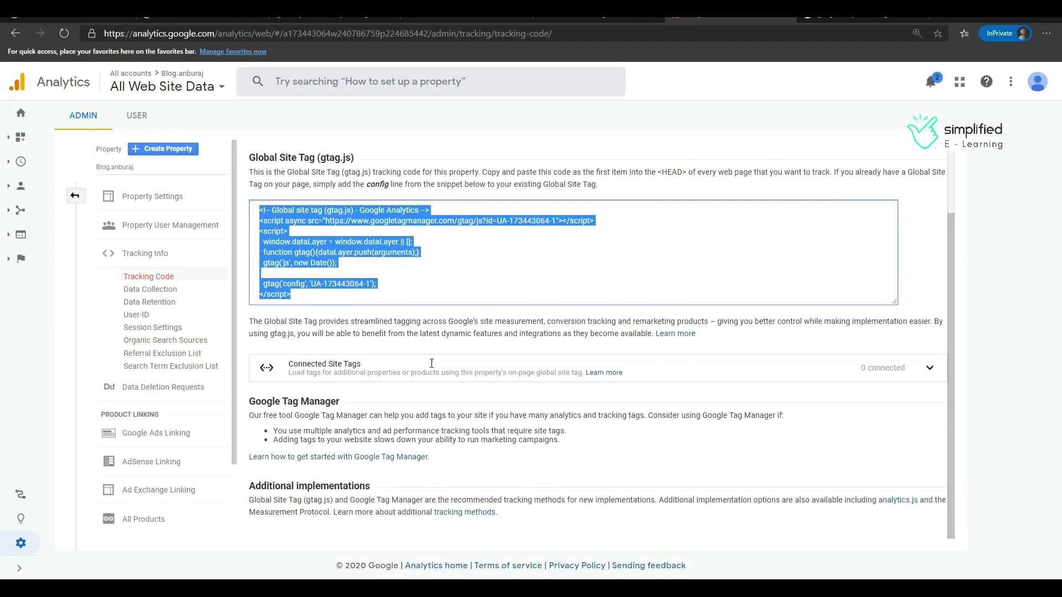
left_click(23, 117)
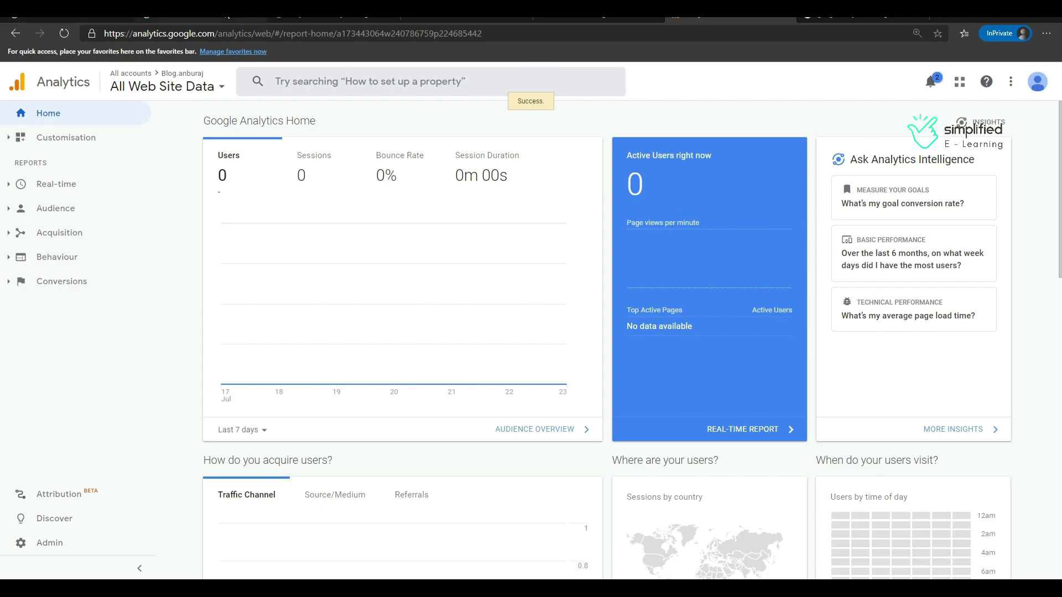
Step: Reload the blog's home page and check the real-time active users on the Analytics Home overview
left_click(213, 17)
left_click(280, 111)
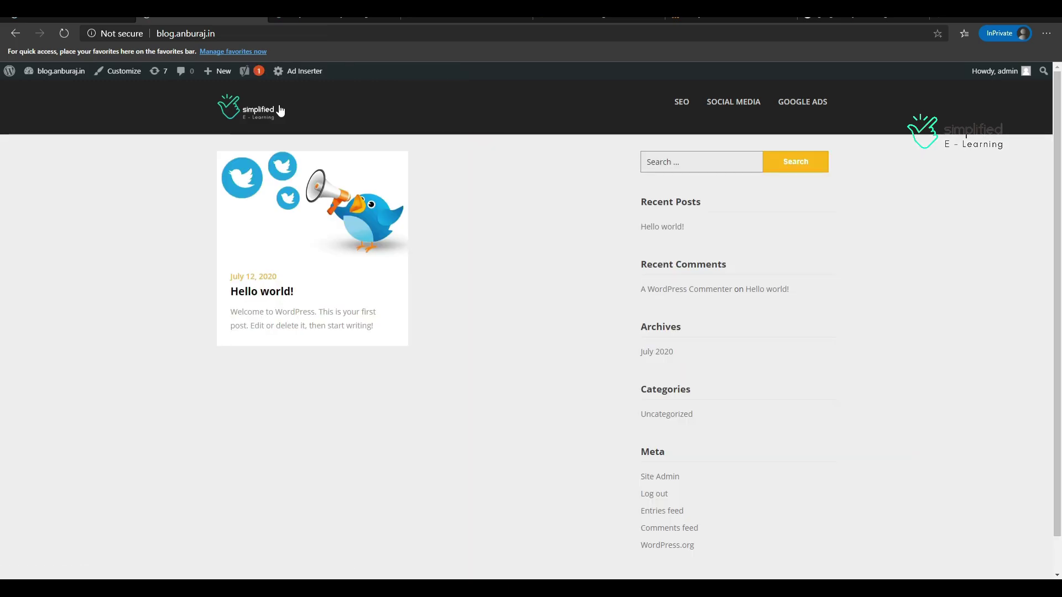
left_click(280, 110)
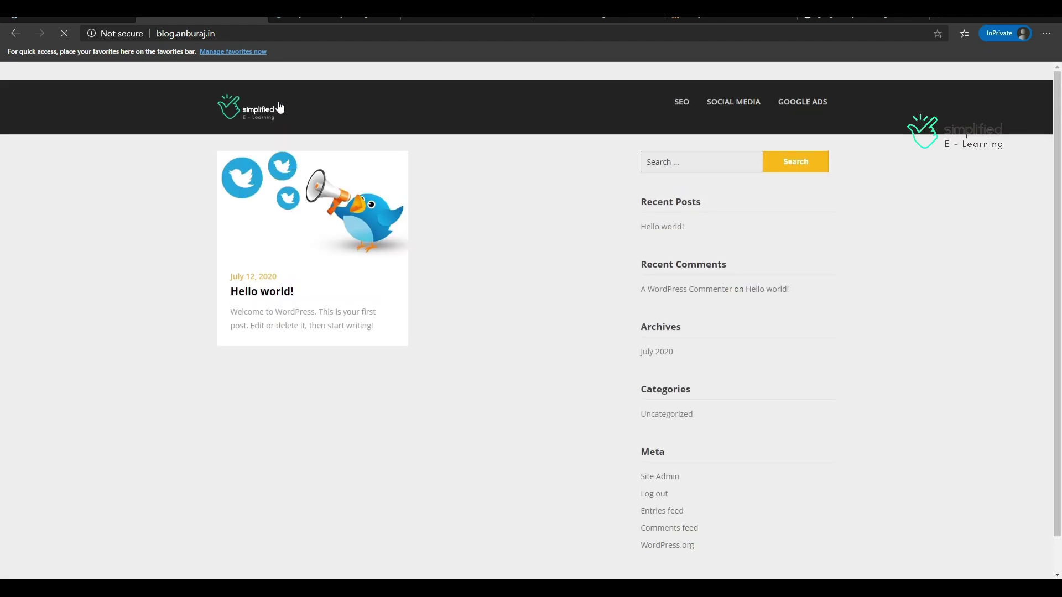
left_click(718, 18)
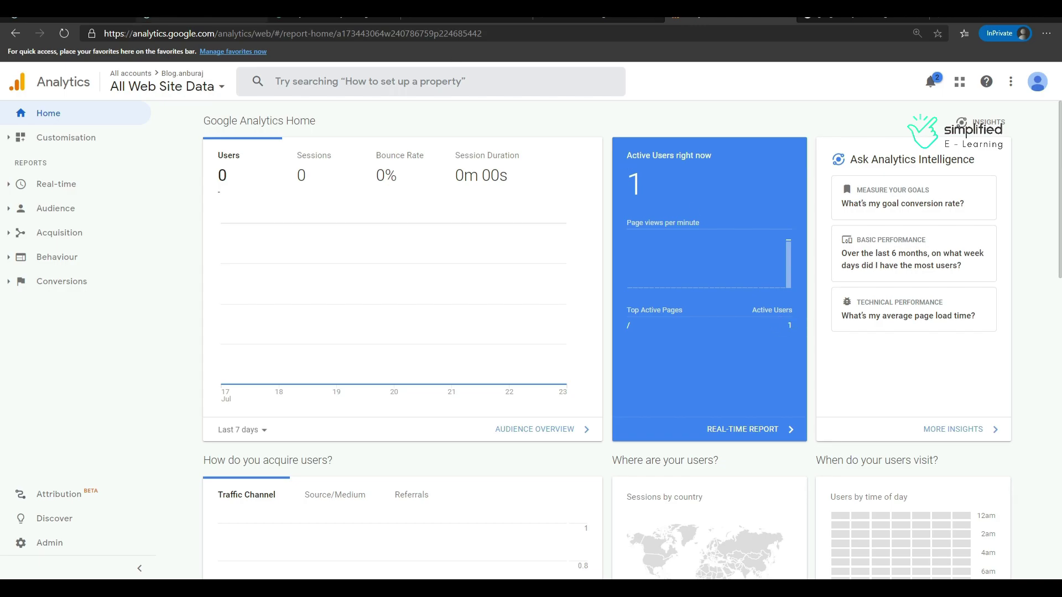
Step: Open the blog's Hello world! post and check the top active pages on the Analytics Home overview
left_click(194, 18)
left_click(284, 221)
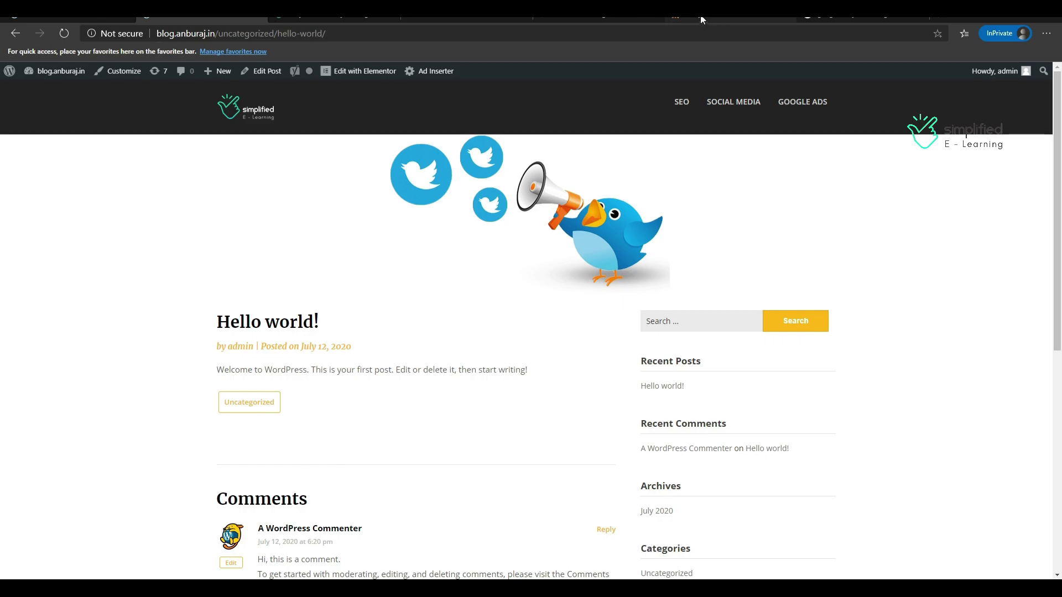
left_click(725, 14)
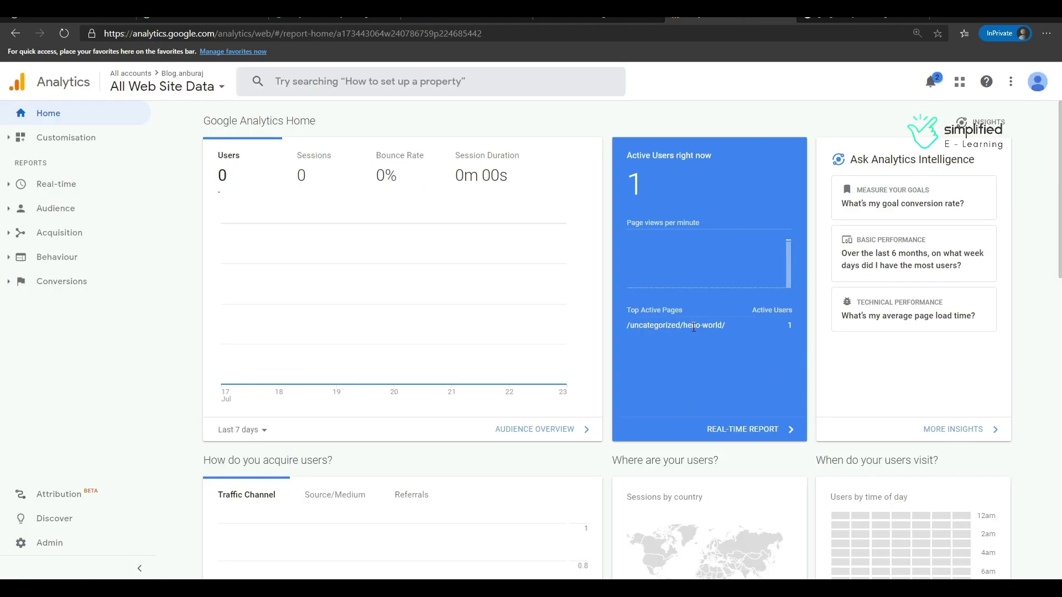
left_click_drag(689, 327, 626, 325)
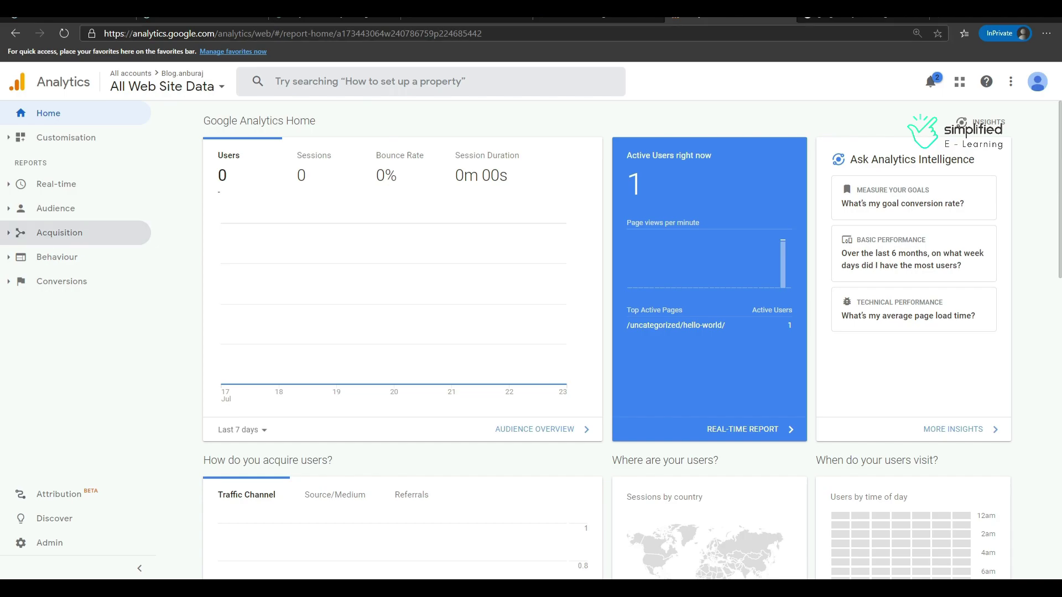
Step: Open google.co.in in a new browser tab and search for "google analytics demo account"
left_click(940, 20)
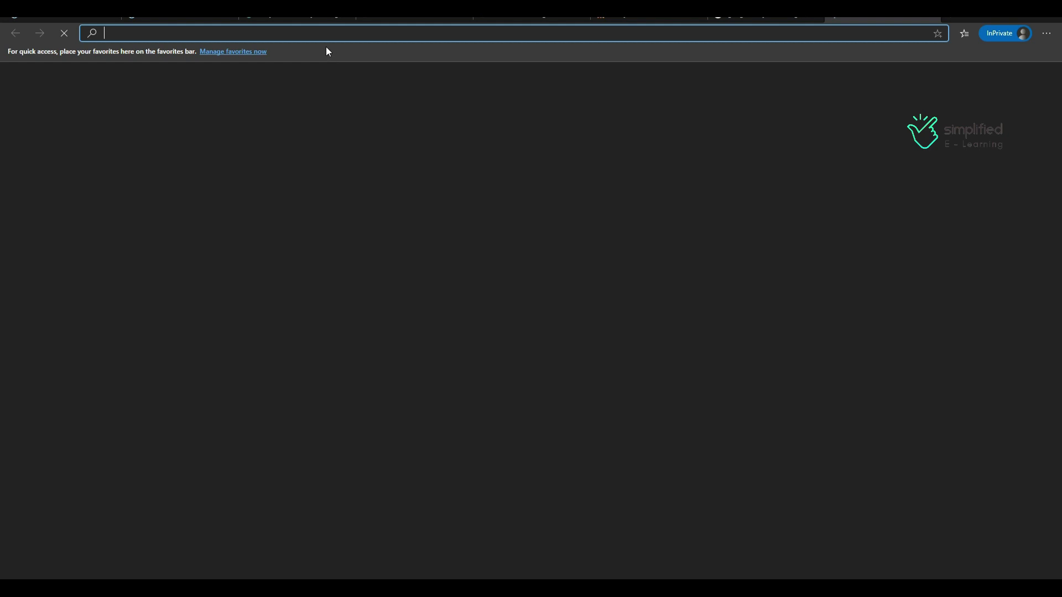
type("google.co.in")
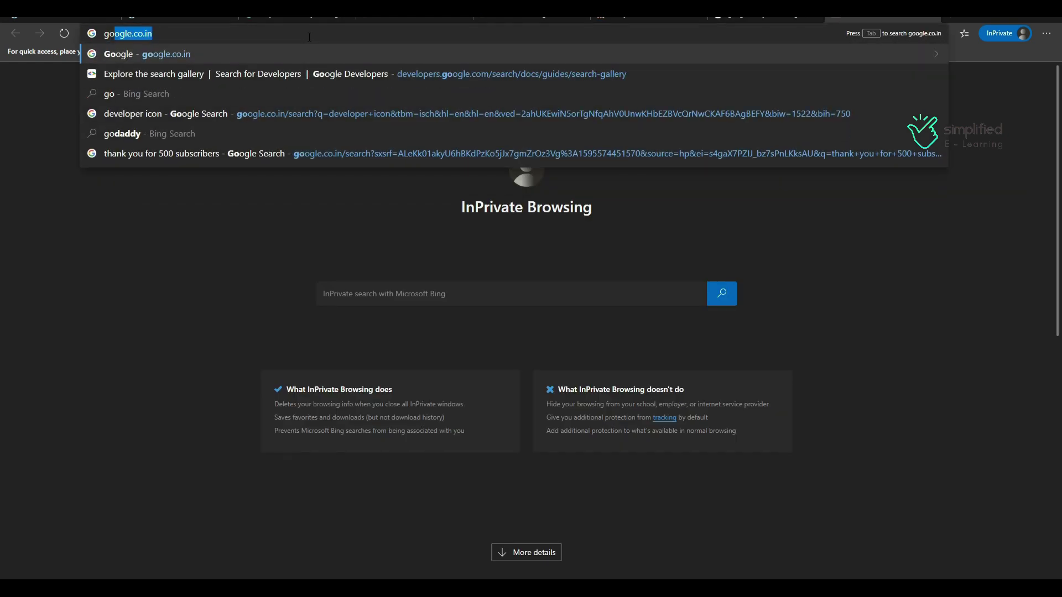
key("Return")
left_click(425, 268)
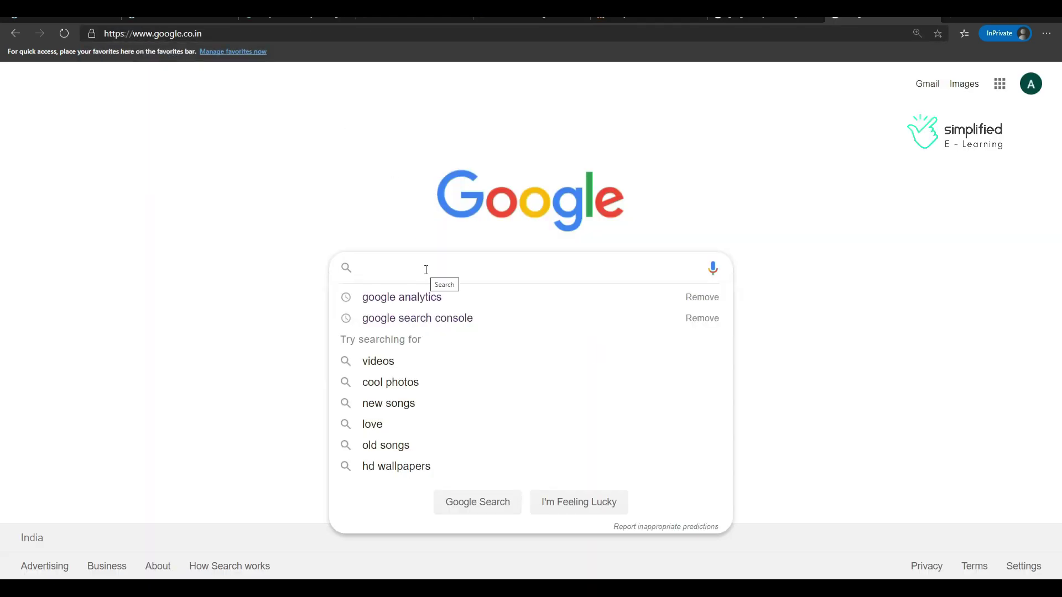
key("Down")
type("d")
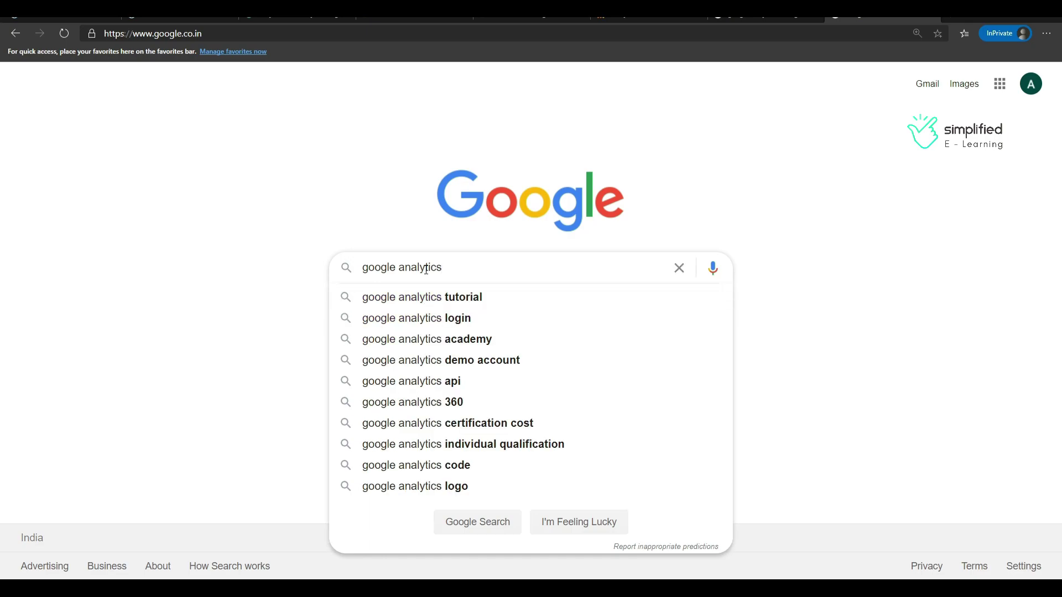
type("emo")
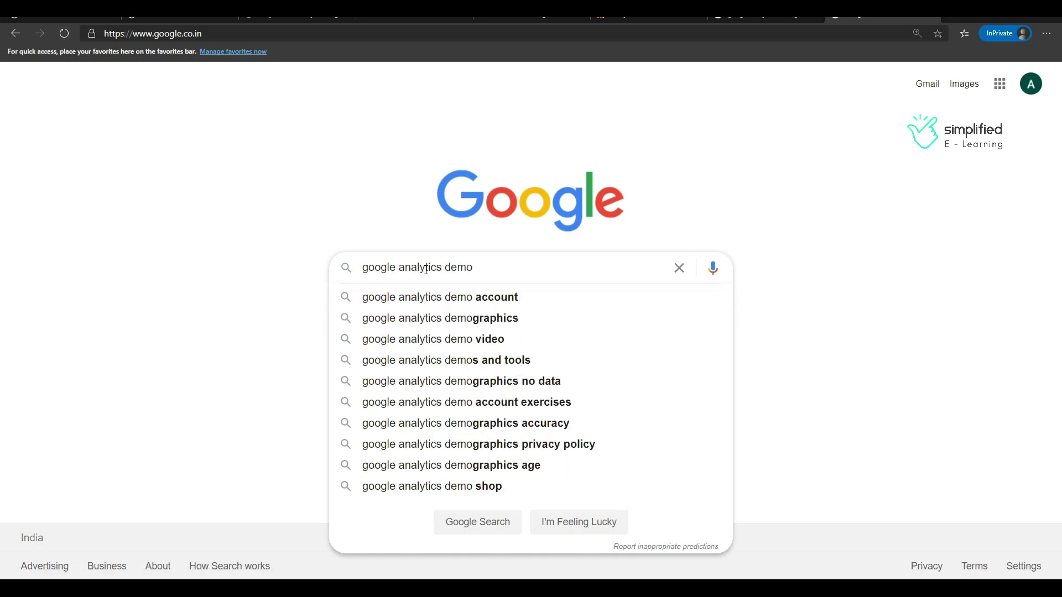
key("Down")
key("Return")
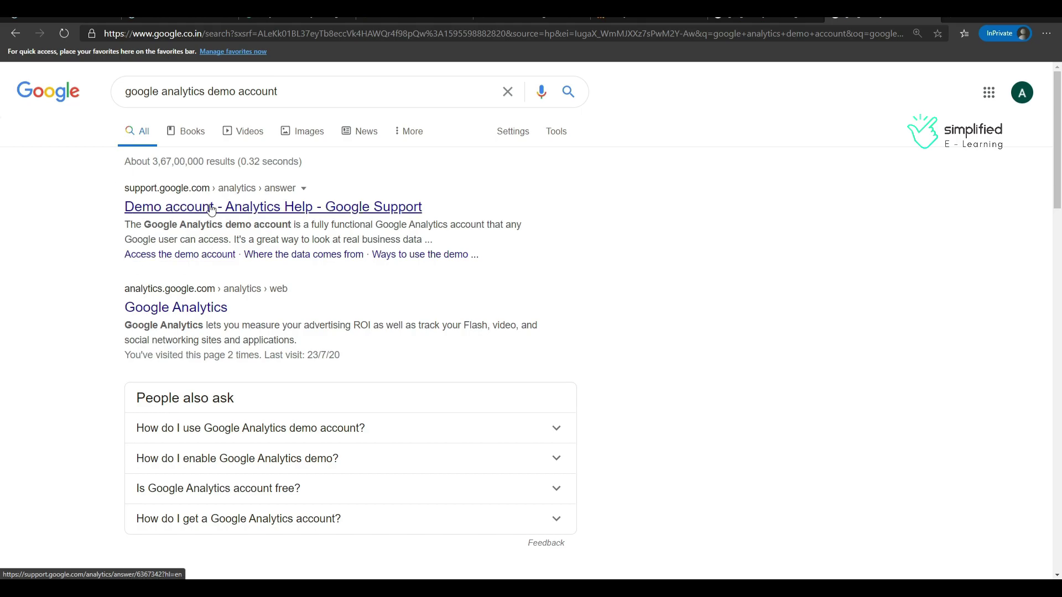
Step: Access the demo account from its Analytics Help article, save with all email communications ticked, and look over its Audience Overview report
left_click(256, 209)
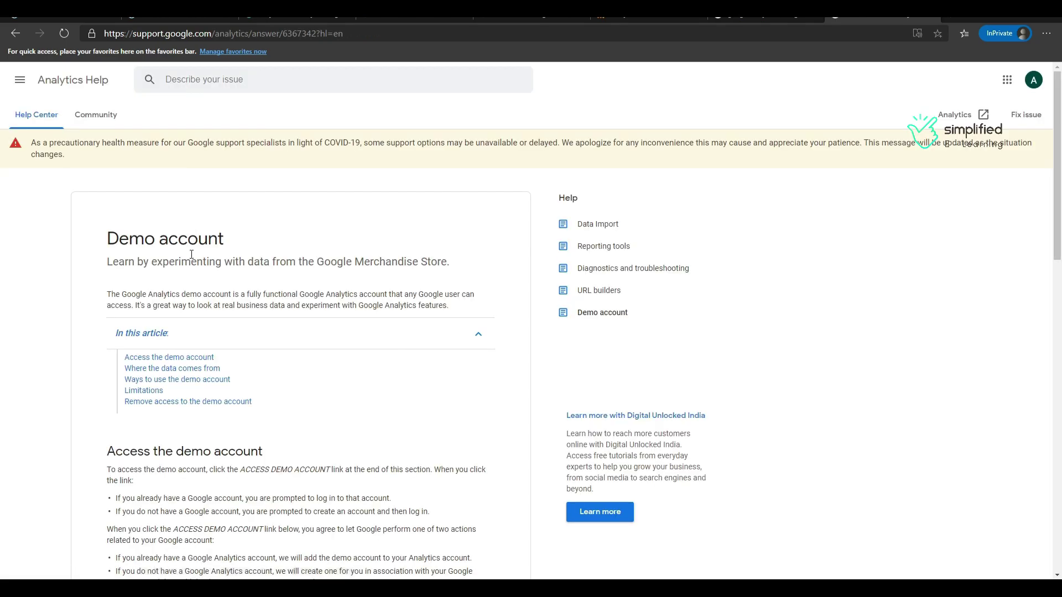
scroll(235, 355, "down", 5)
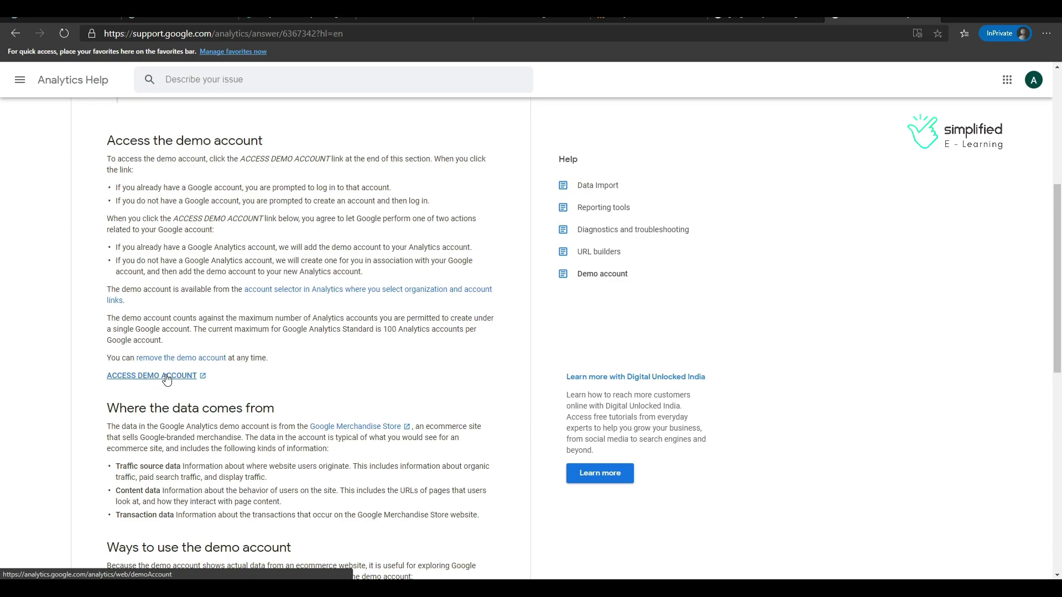
left_click(145, 376)
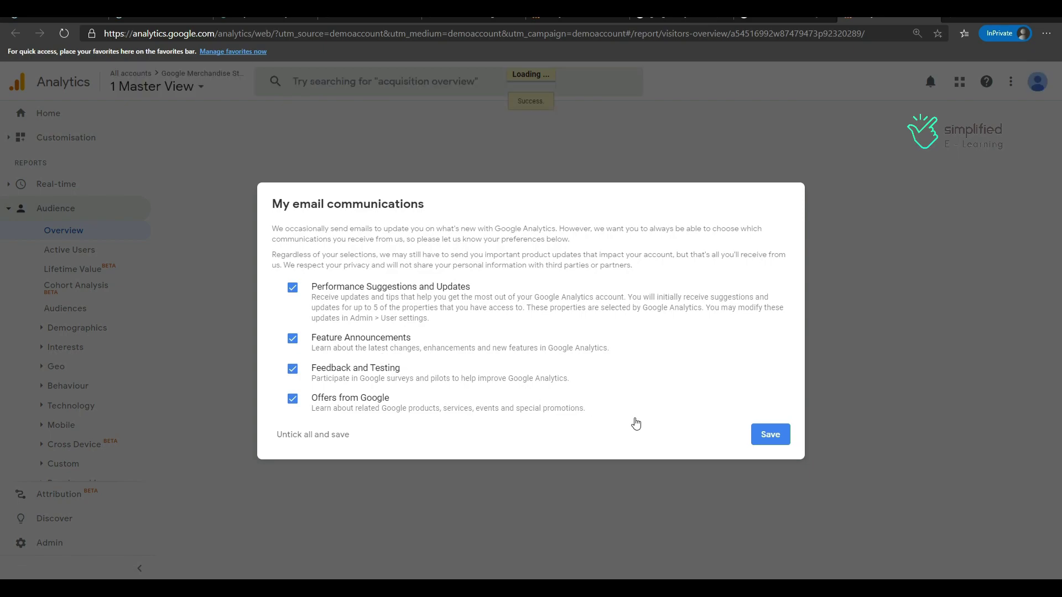
left_click(763, 442)
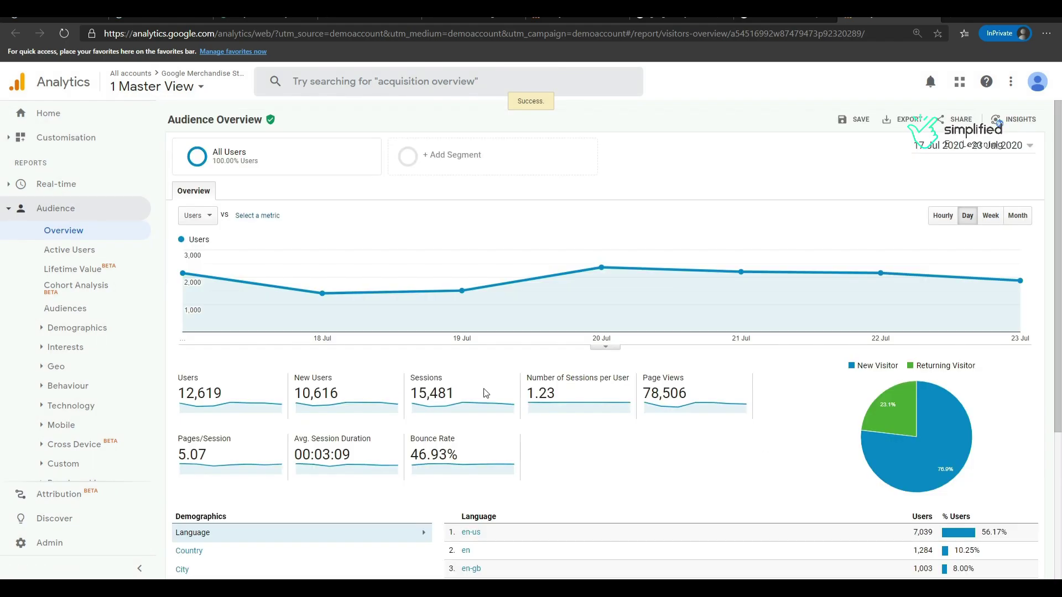
scroll(563, 354, "down", 4)
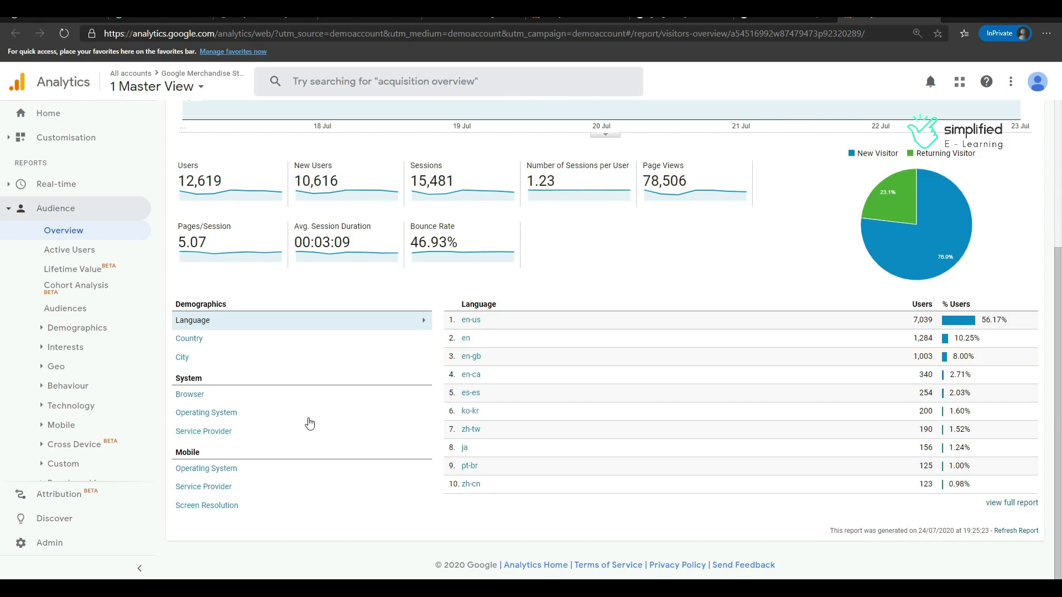
scroll(287, 325, "up", 3)
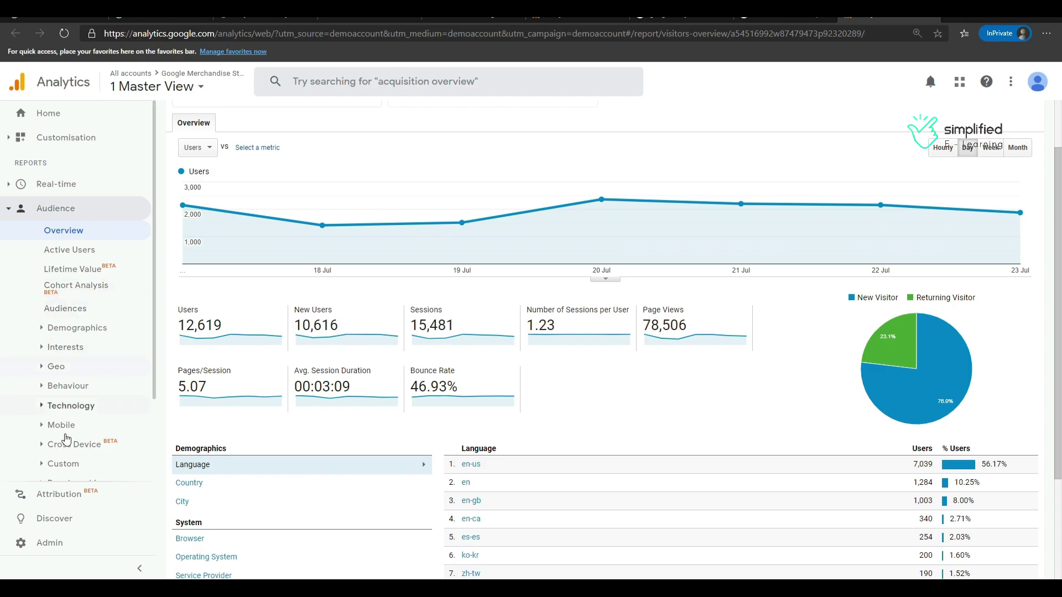
Step: Read the description of the Sessions metric and look over the Real-time Overview report of the demo account
mouse_move(479, 313)
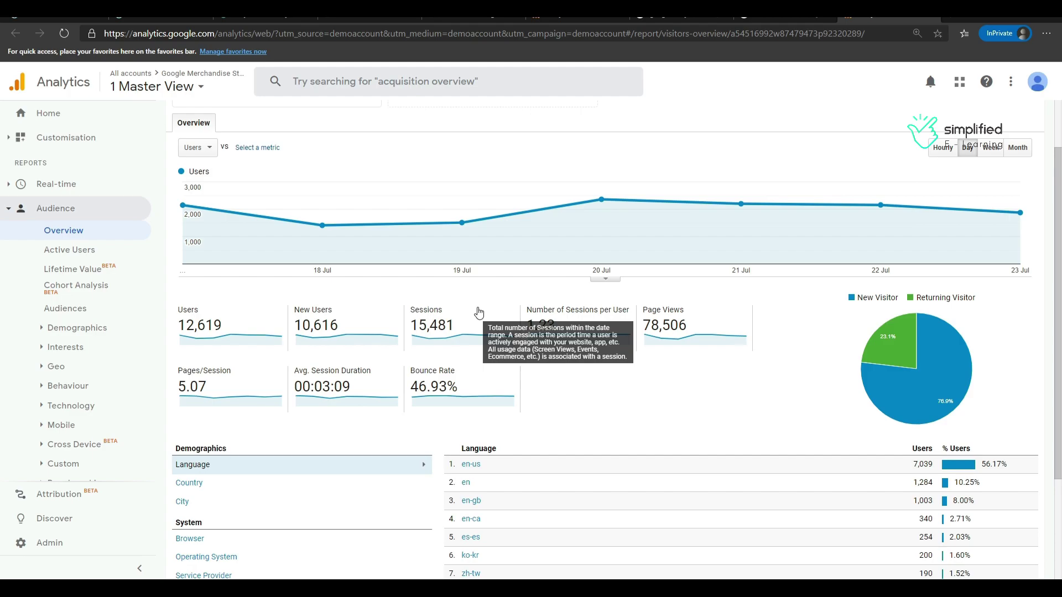
left_click(80, 183)
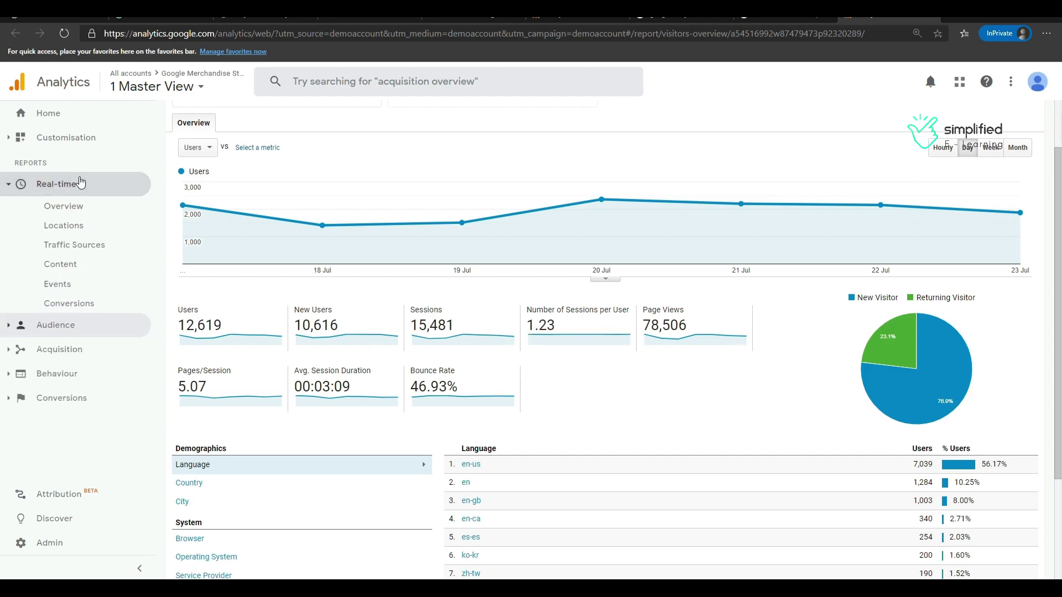
left_click(64, 206)
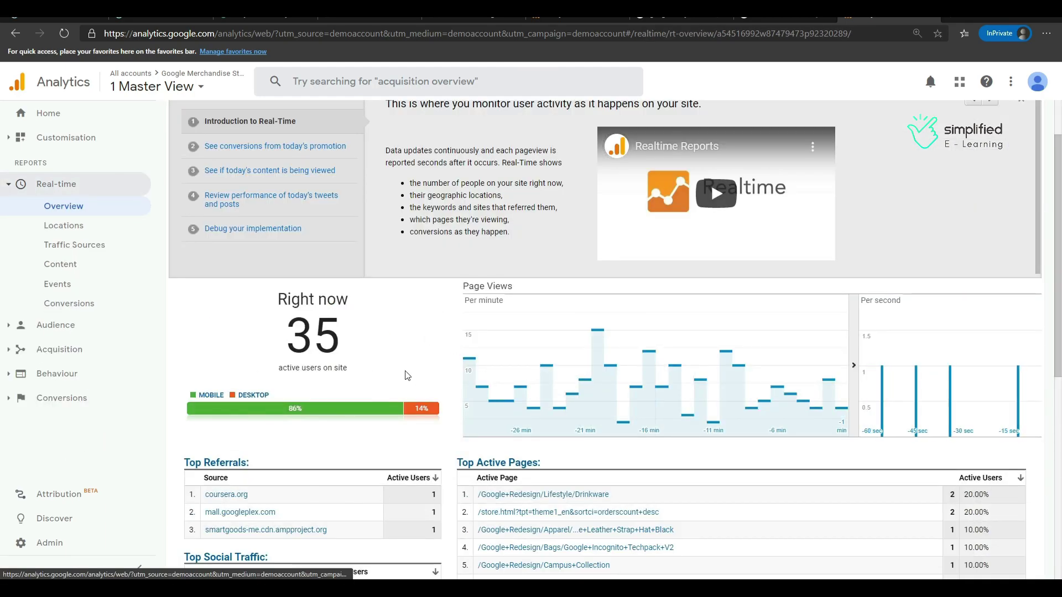
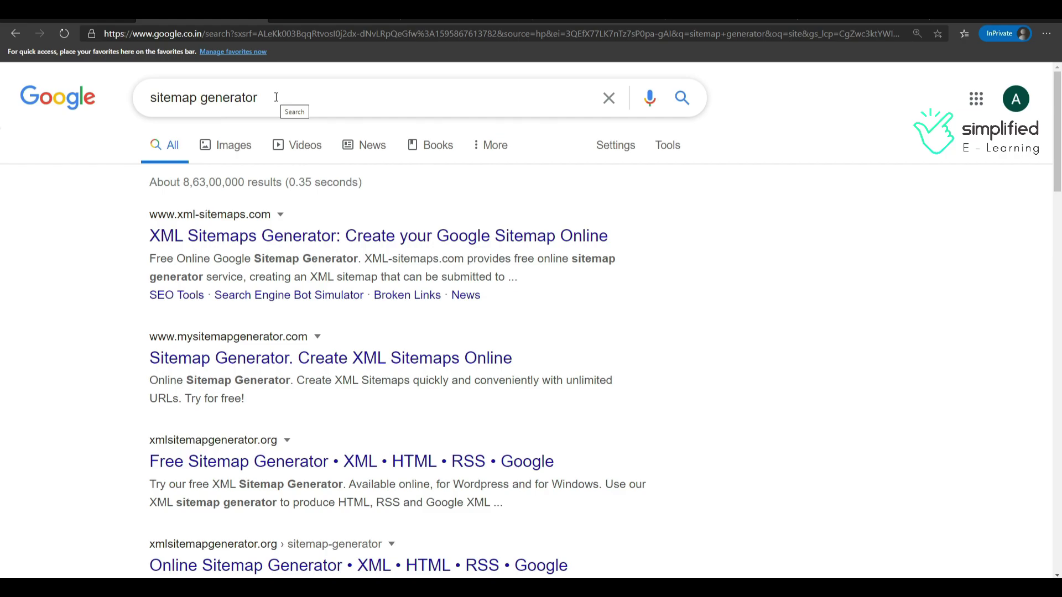
right_click(301, 239)
left_click(366, 249)
left_click(289, 18)
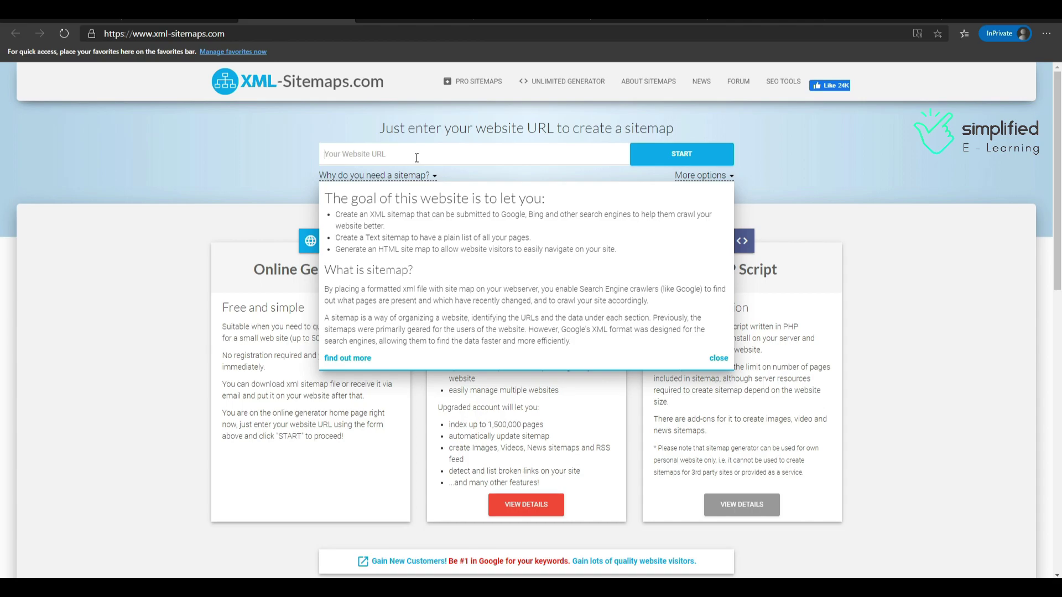
key("ctrl+plus")
key("ctrl+plus")
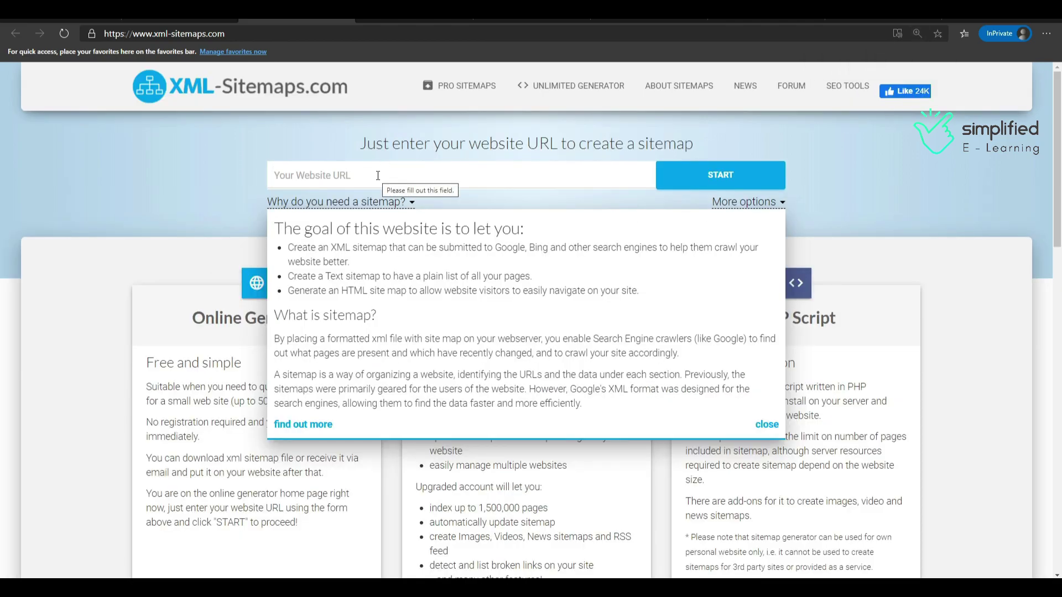
Step: Generate a sitemap for the blog's URL, view its details and download the XML sitemap file
type("blo")
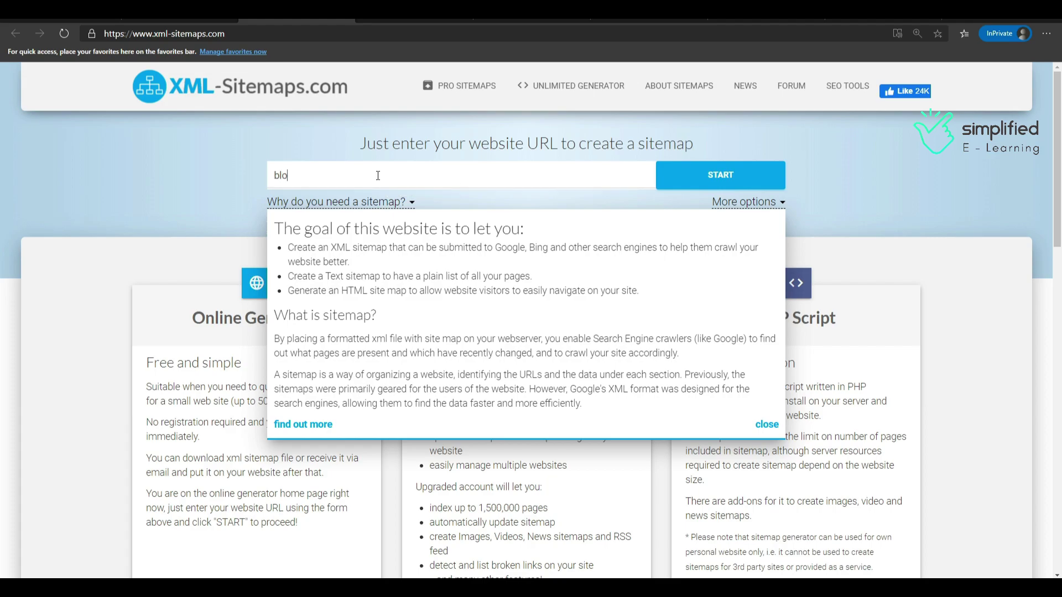
type("g.anburaj.in")
left_click(706, 178)
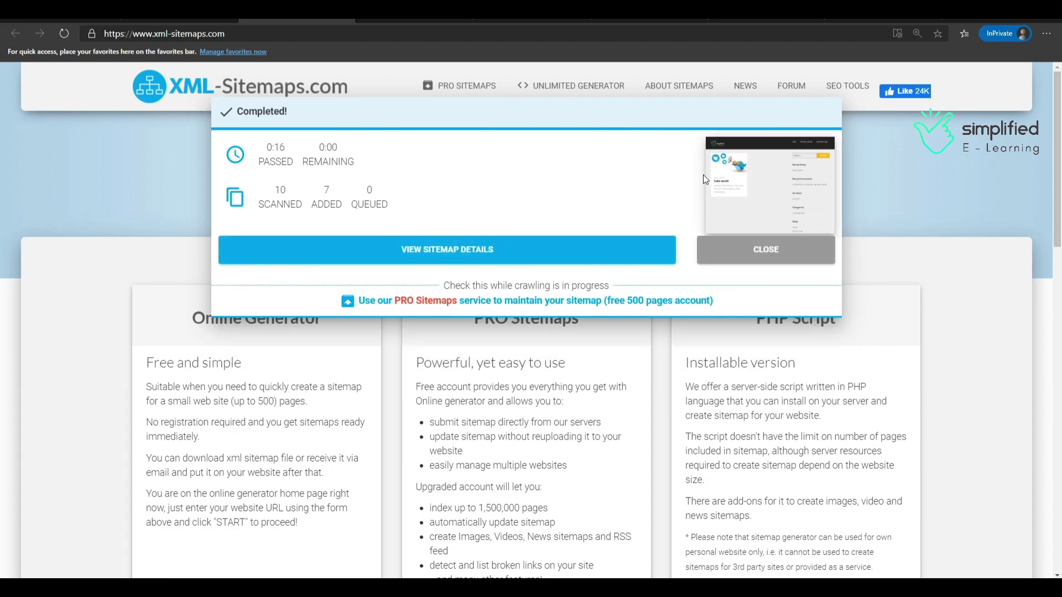
left_click(448, 251)
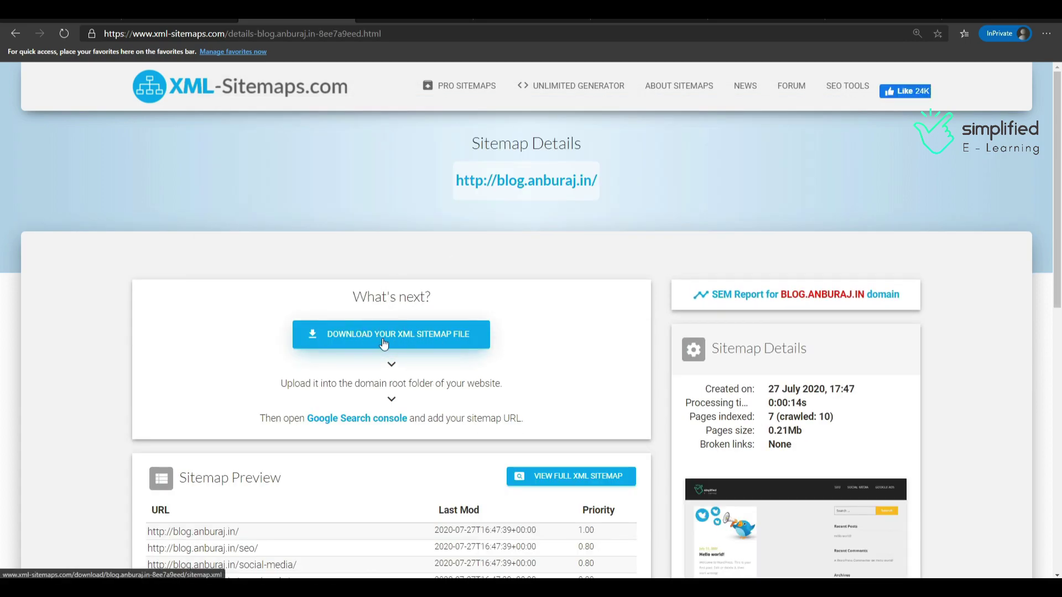
left_click(409, 339)
Step: Examine the location and priority lines of the /seo/ entry in the downloaded sitemap.xml in Notepad++
scroll(347, 366, "down", 4)
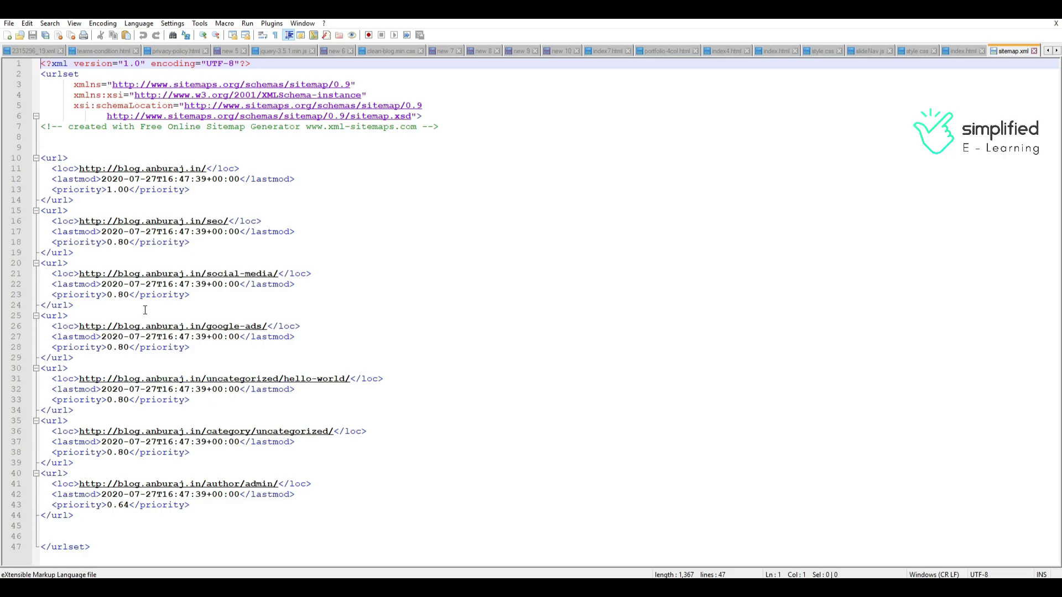
left_click_drag(51, 221, 341, 224)
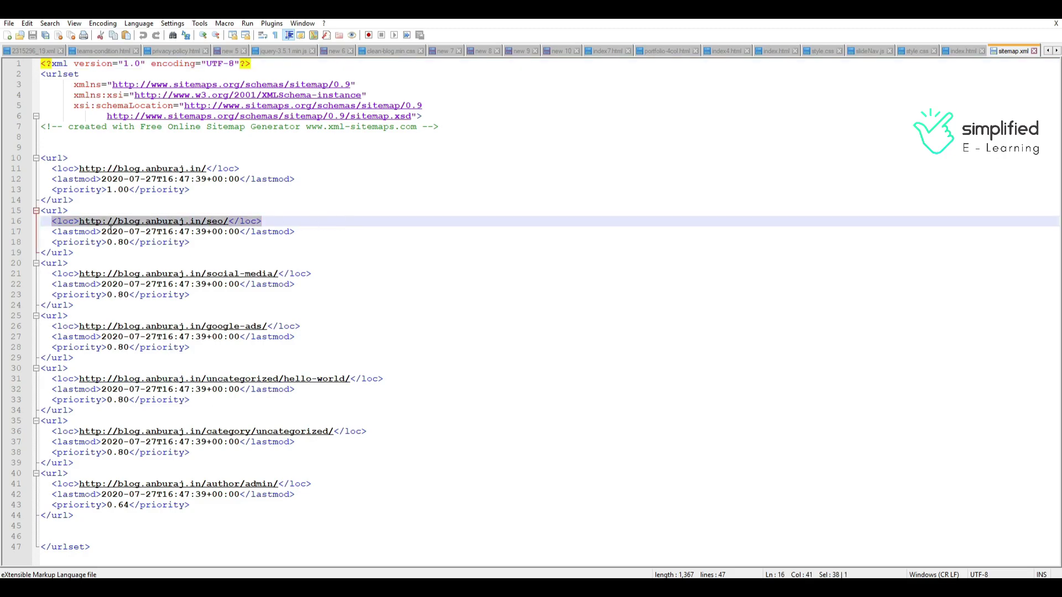
left_click_drag(52, 243, 221, 244)
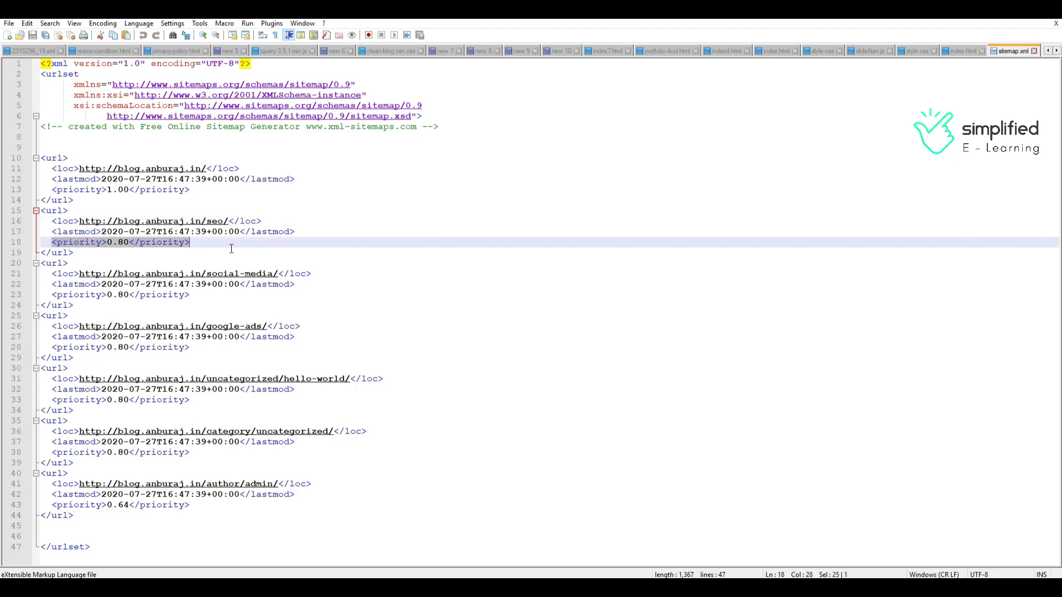
left_click(247, 255)
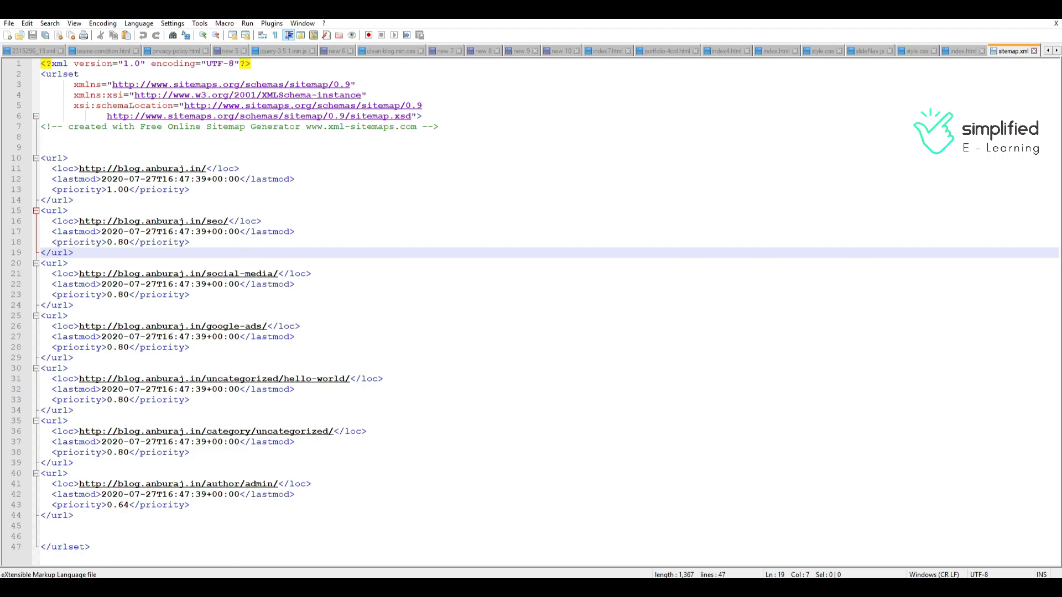
Step: Switch to the browser's cPanel File Manager and upload the downloaded sitemap.xml to the blog's root folder
key("alt+Tab")
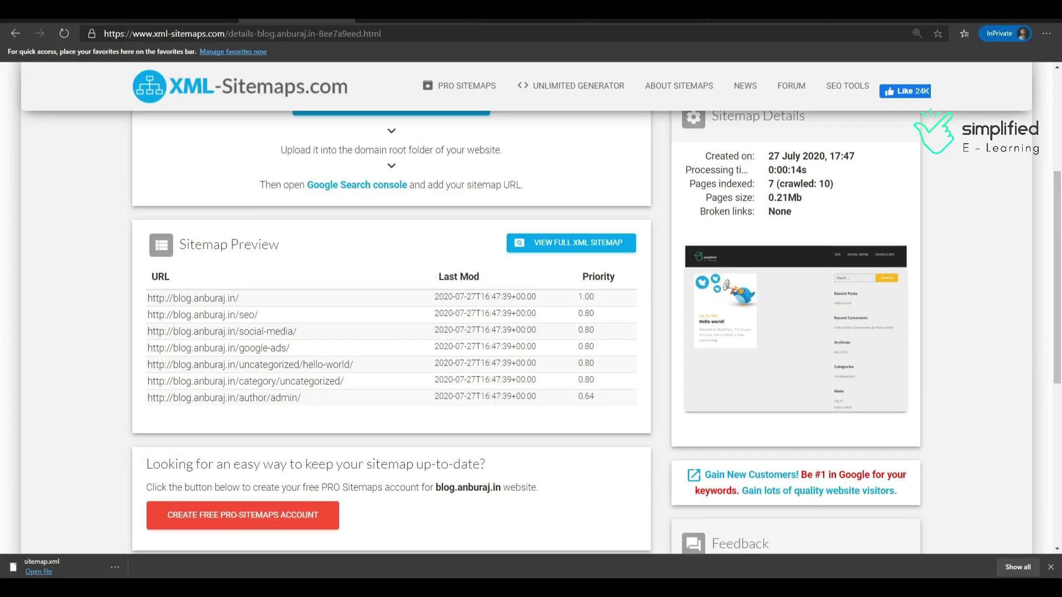
left_click(766, 23)
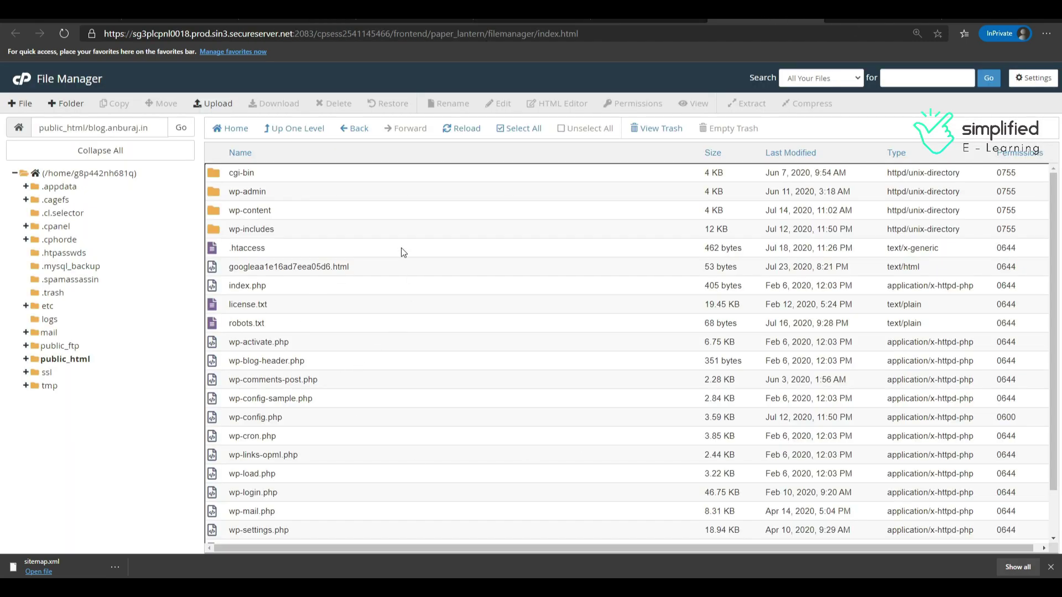
left_click(223, 103)
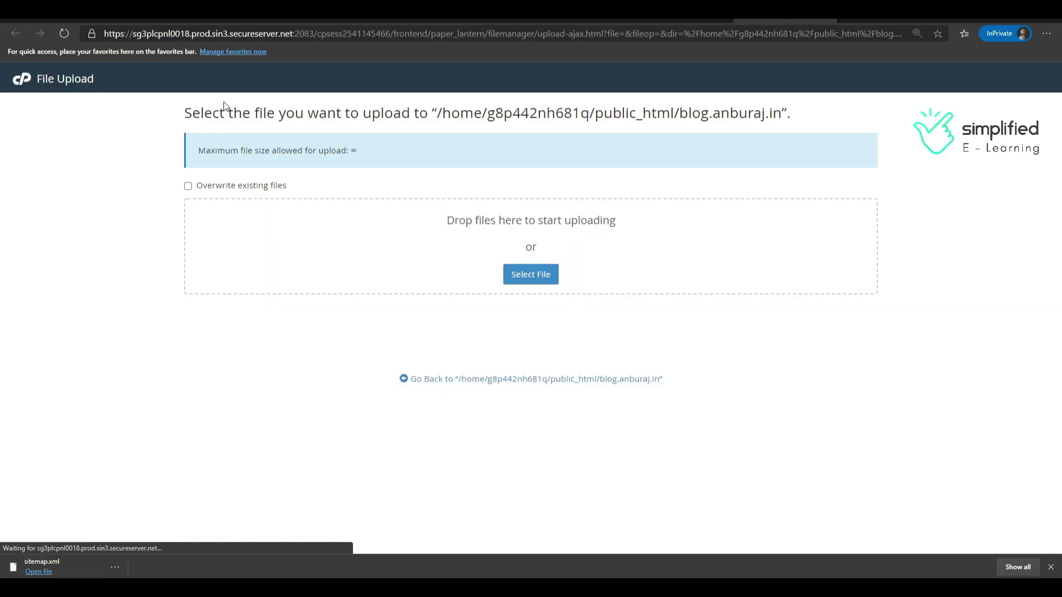
left_click_drag(70, 565, 572, 241)
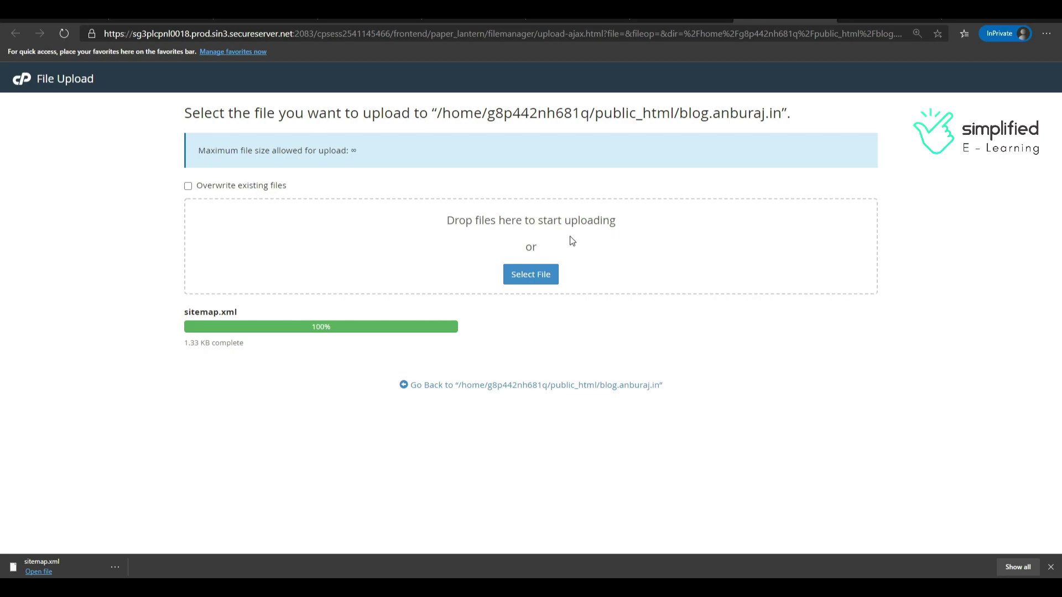
Step: Submit sitemap.xml as a new sitemap for the blog in Google Search Console and dismiss the submission message
left_click(63, 20)
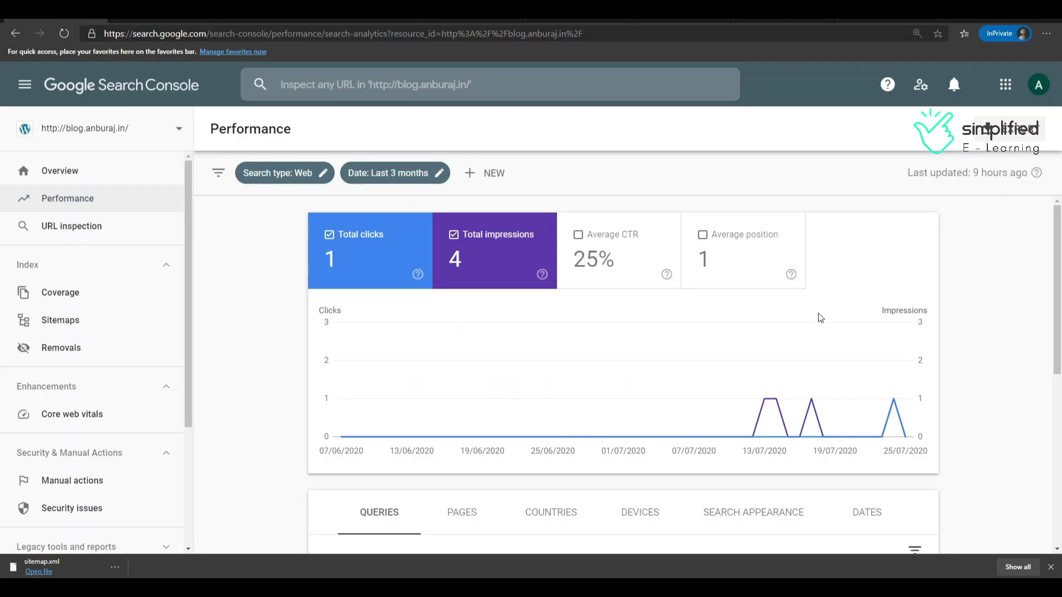
left_click(70, 327)
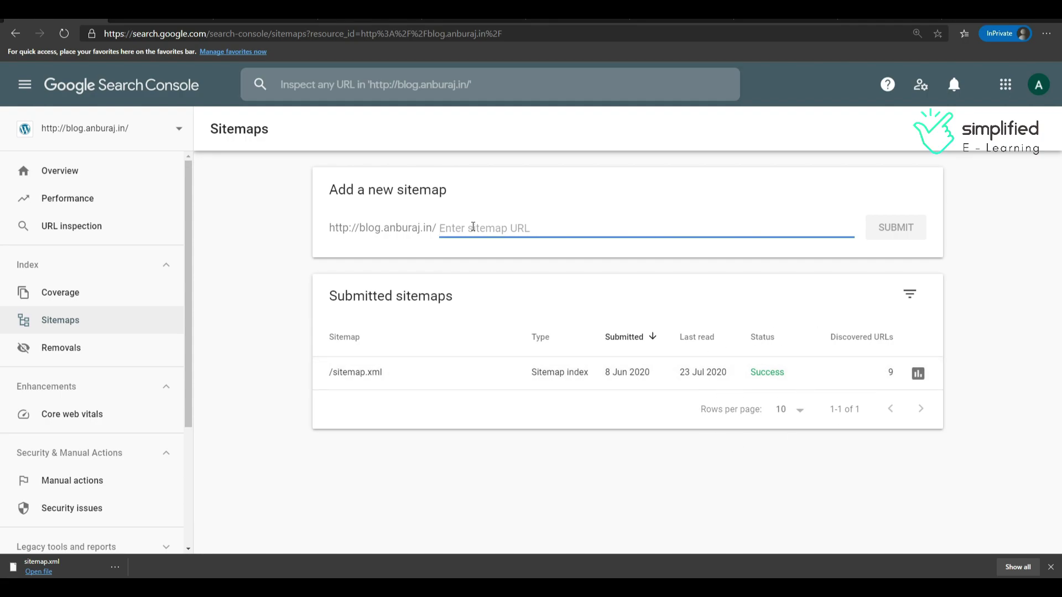
type("sitem")
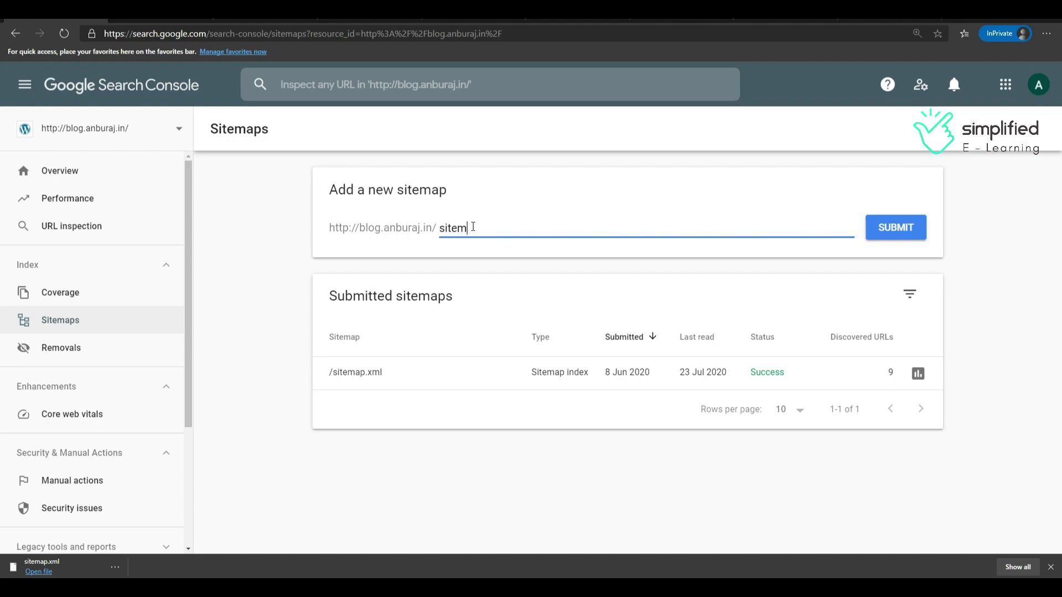
type("ap.xml")
left_click(887, 237)
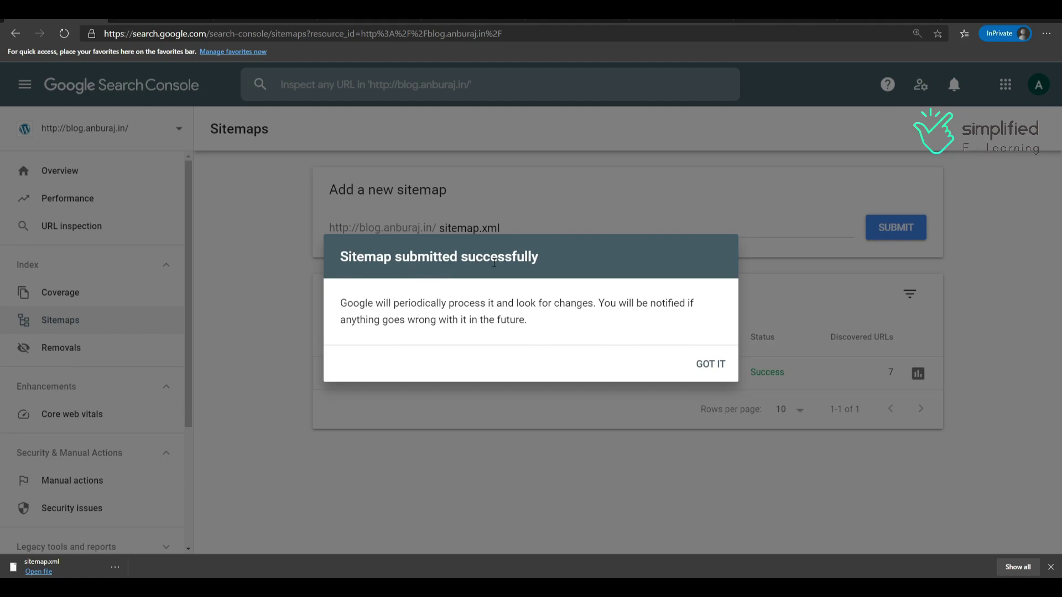
left_click(709, 369)
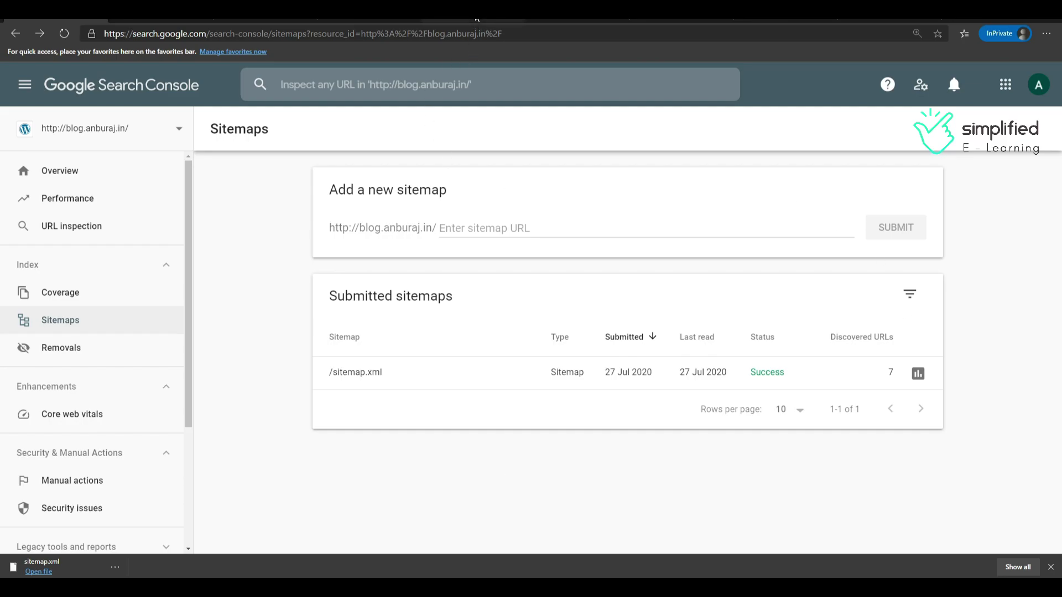
Step: Open the Features settings of Yoast SEO's General page in the blog's WordPress admin
left_click(476, 22)
mouse_move(65, 358)
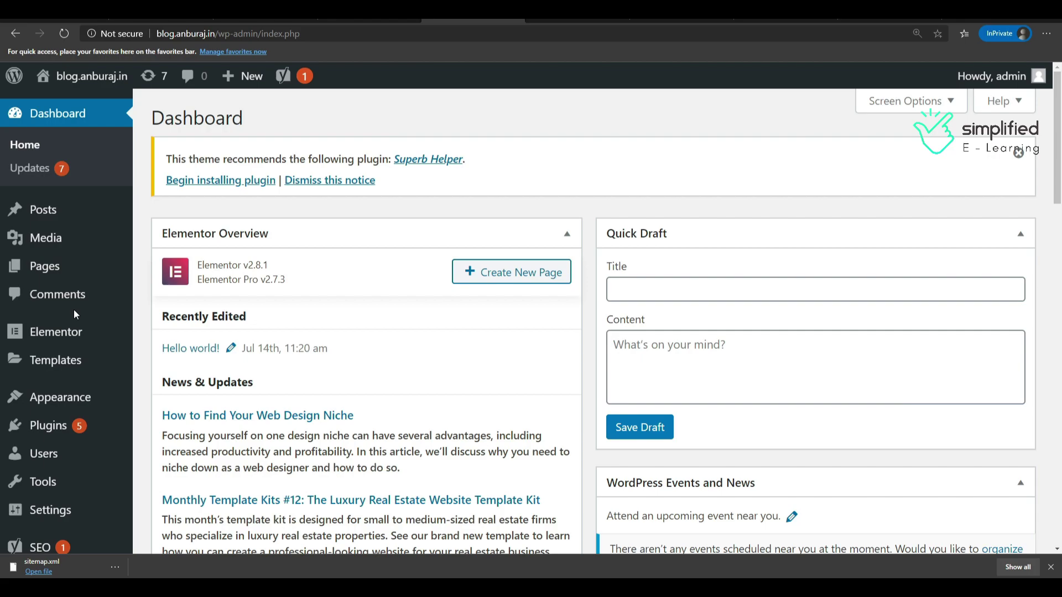
scroll(75, 310, "down", 4)
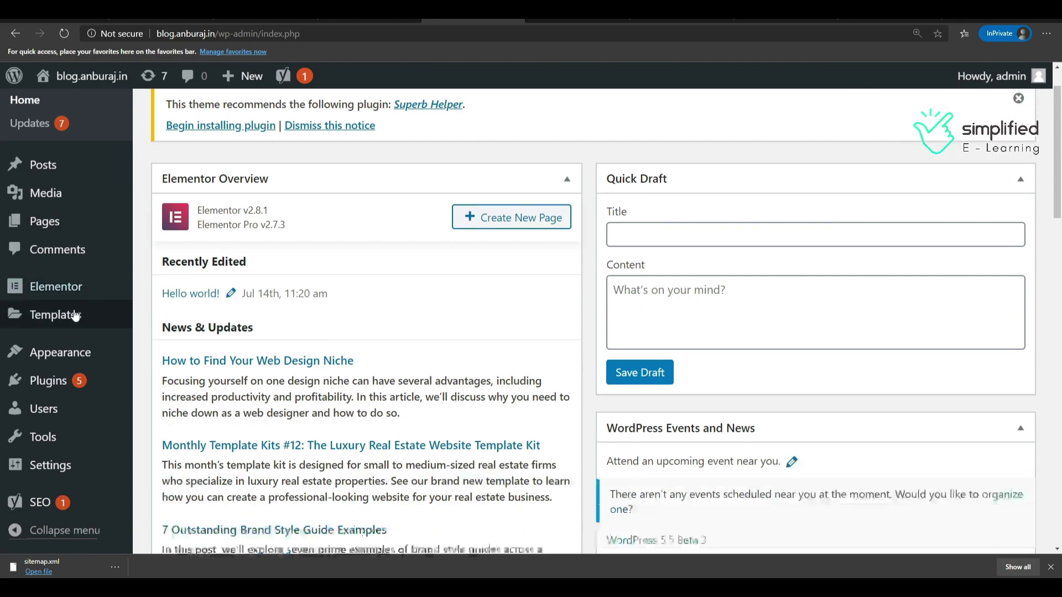
mouse_move(45, 502)
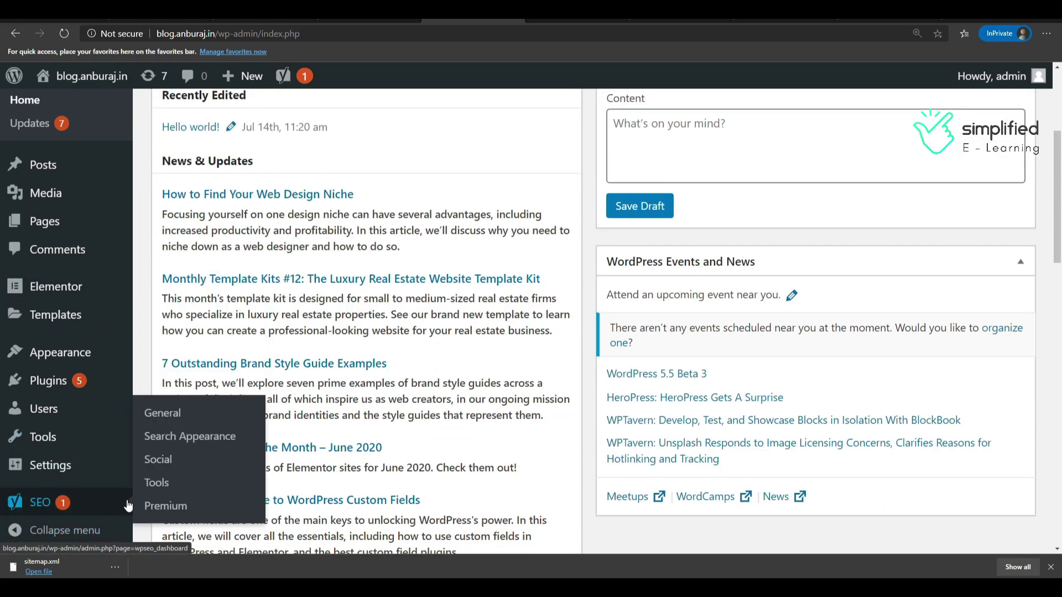
left_click(166, 419)
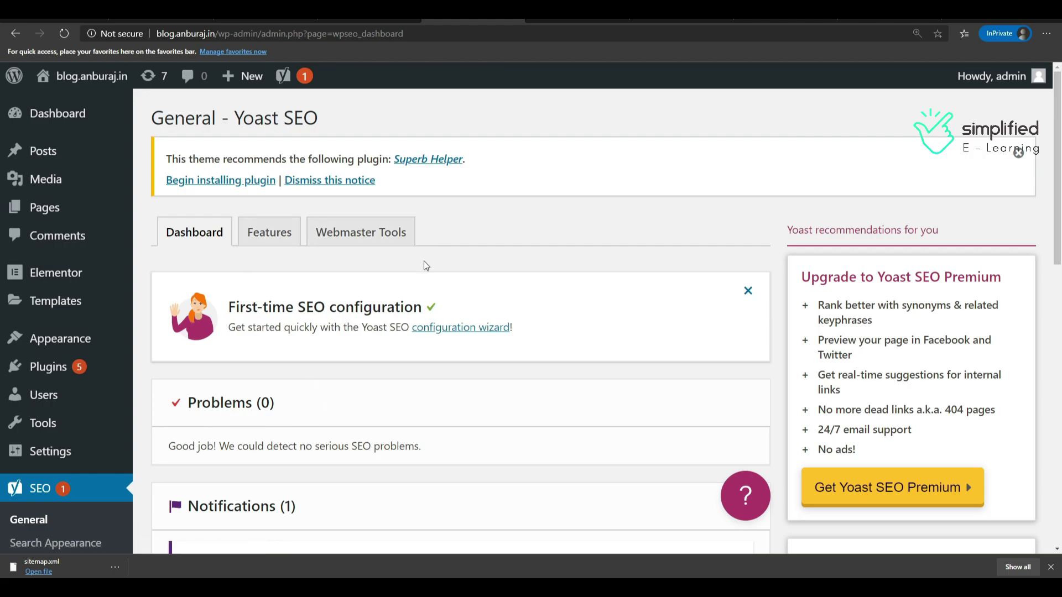
scroll(423, 263, "down", 4)
scroll(423, 263, "up", 4)
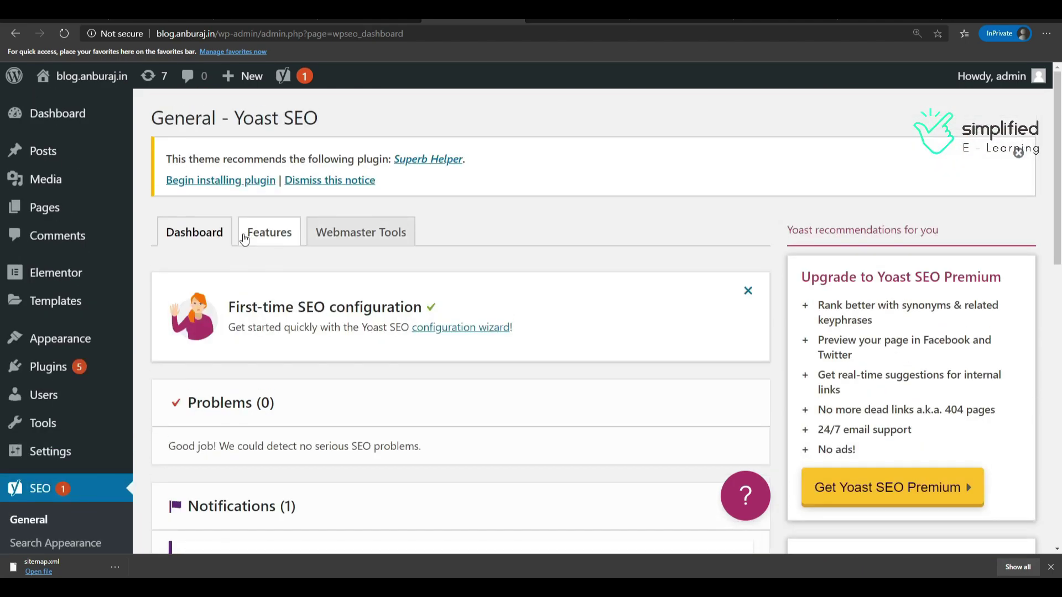
left_click(268, 234)
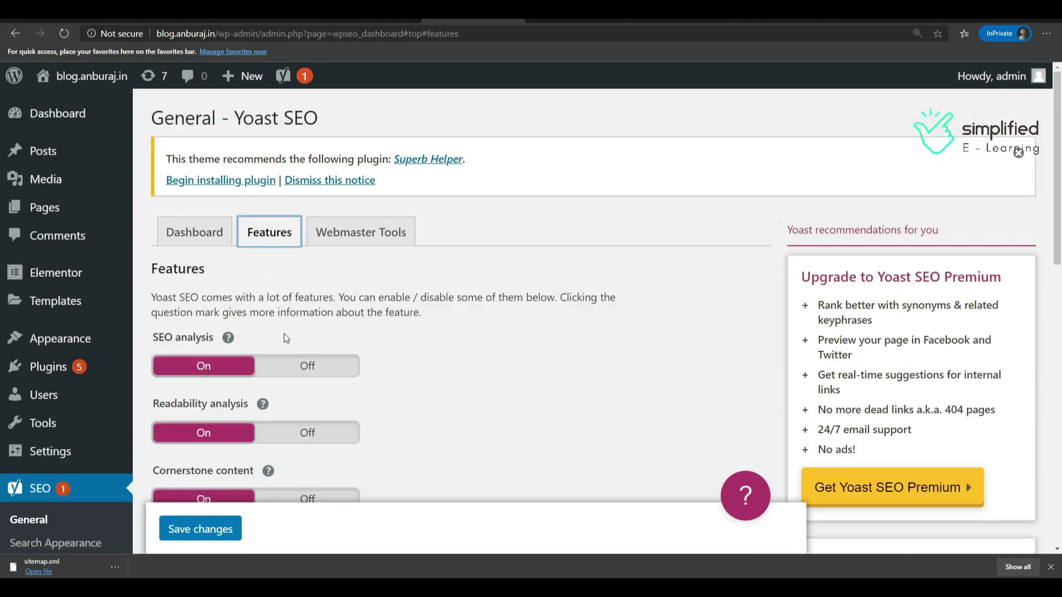
Step: Switch Yoast SEO's XML sitemaps feature off and back on without saving
scroll(306, 339, "down", 5)
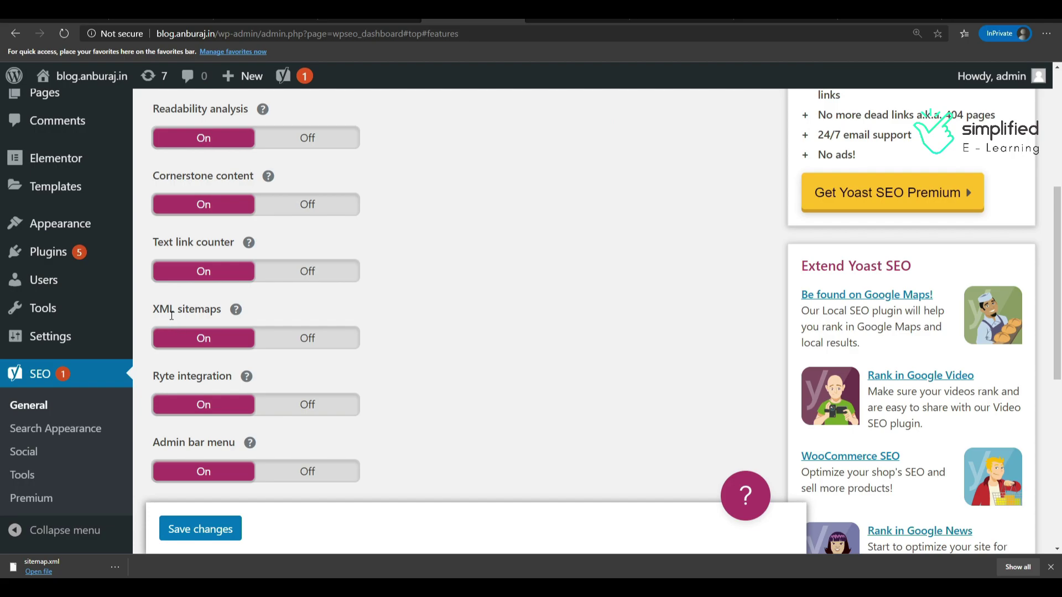
left_click(322, 338)
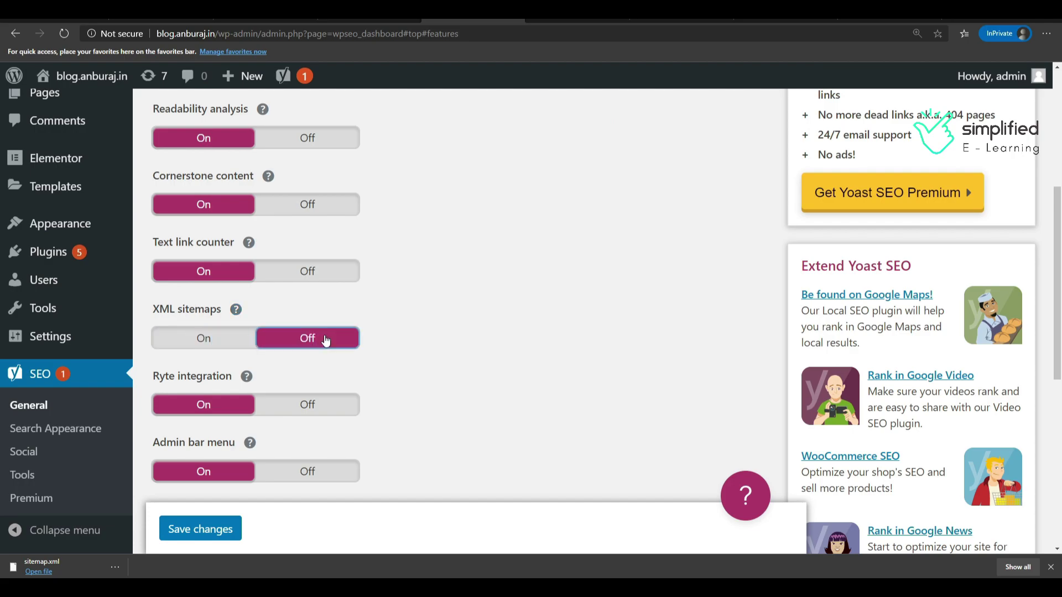
left_click(182, 340)
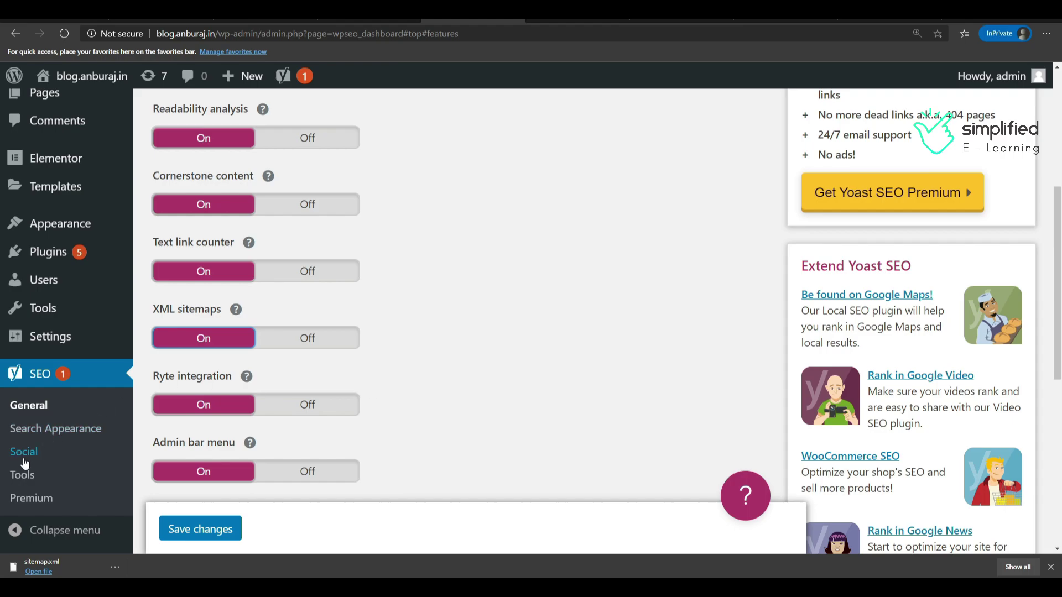
Step: Open robots.txt in Yoast SEO's file editor and start a new line after the Allow rule
left_click(22, 476)
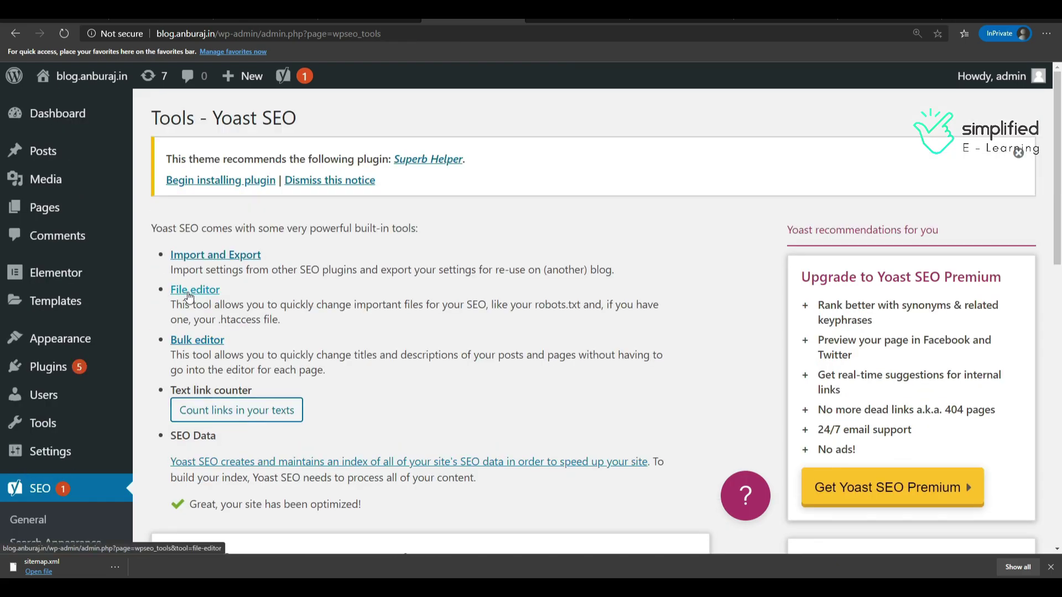
left_click(192, 293)
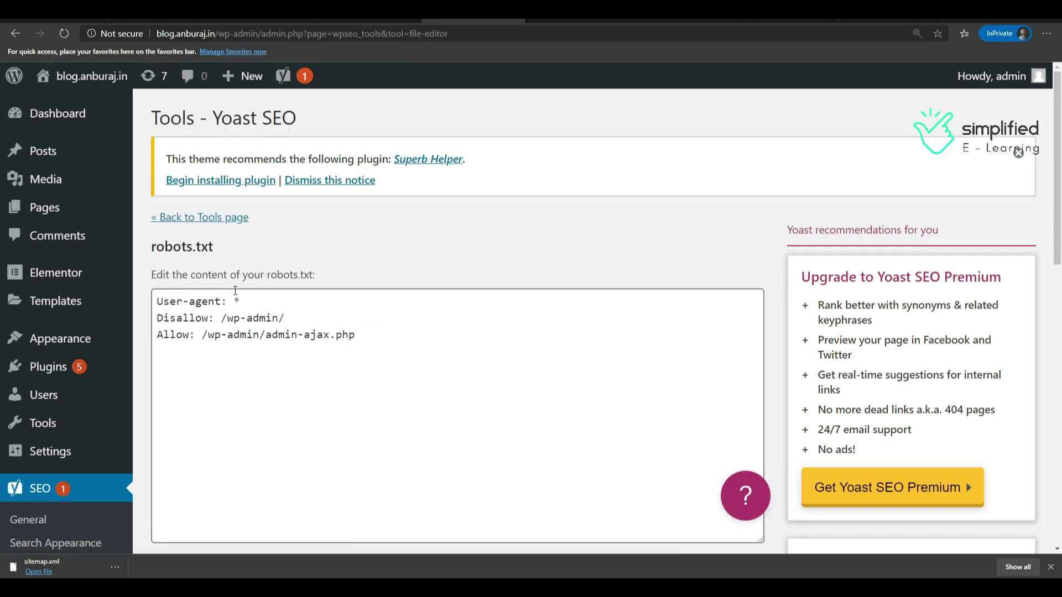
left_click(382, 340)
key("Return")
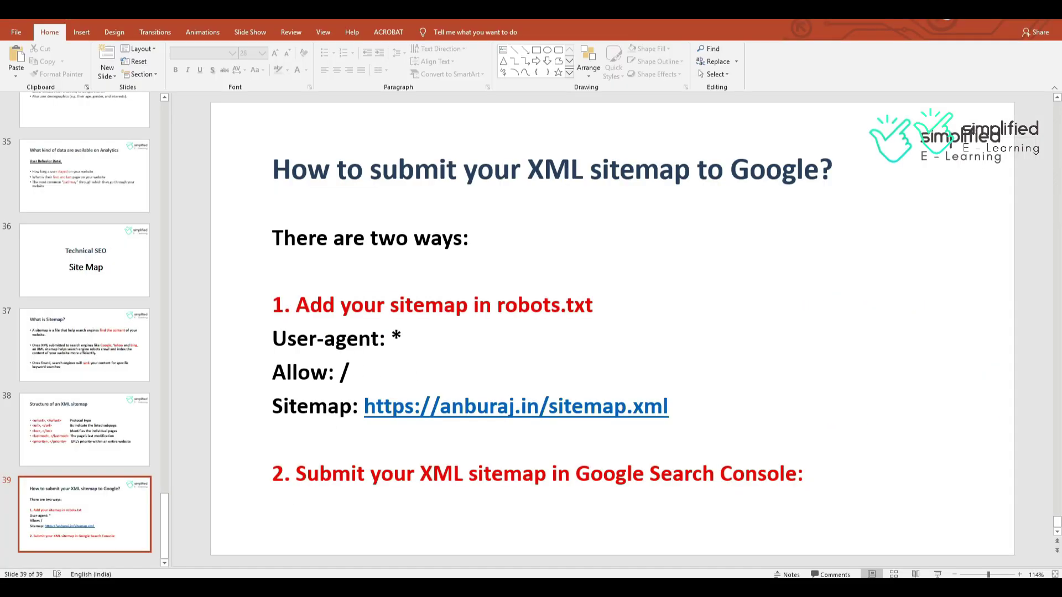
left_click_drag(676, 409, 285, 408)
key("ctrl+c")
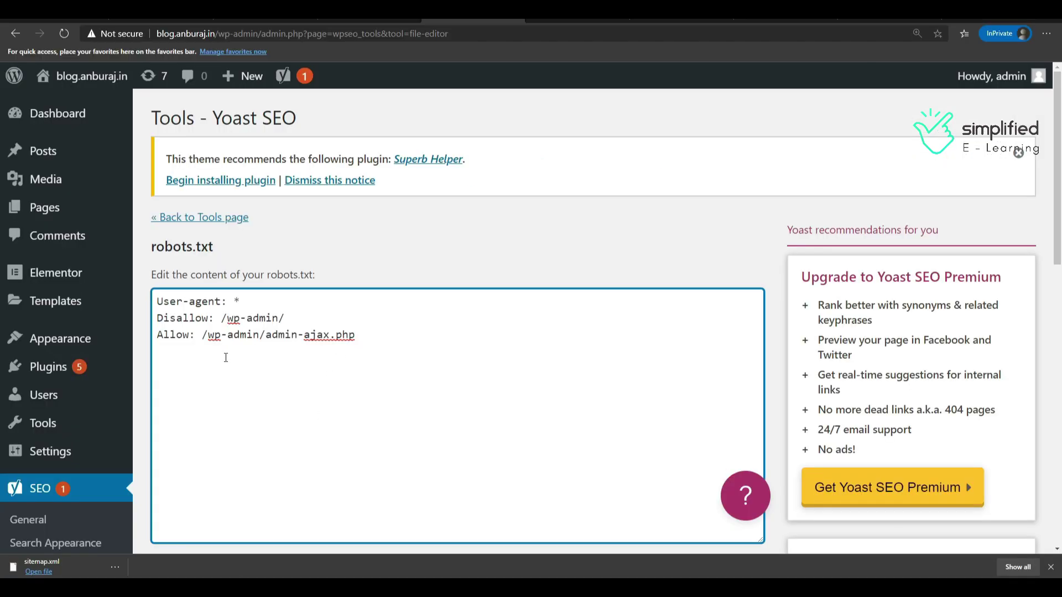
left_click(226, 358)
key("Return")
key("ctrl+v")
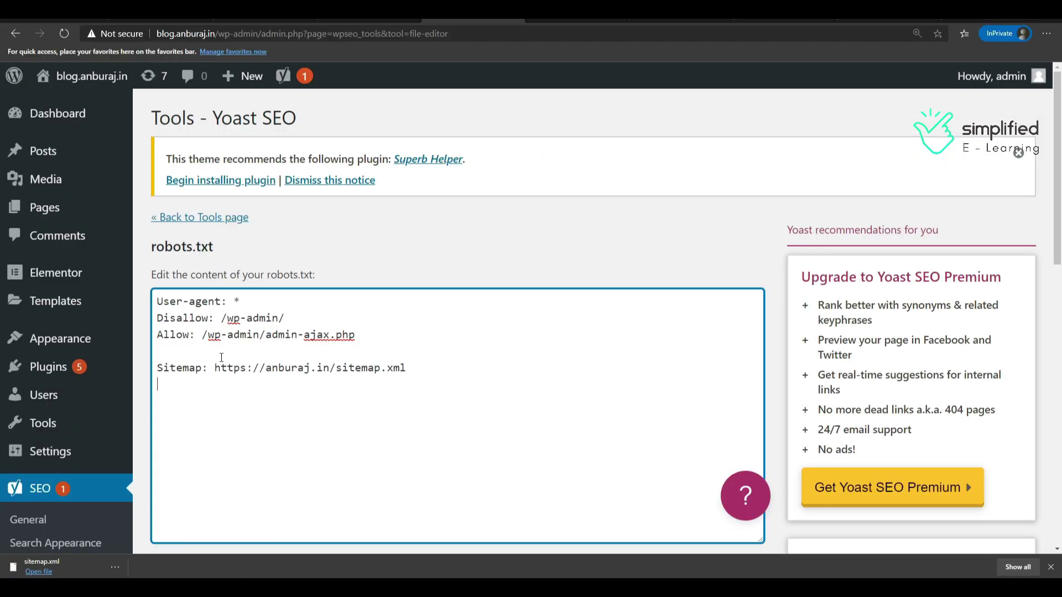
Step: Check the added Sitemap line, save the changes to robots.txt, and return to the PowerPoint slide on submitting the sitemap
left_click_drag(408, 368, 153, 367)
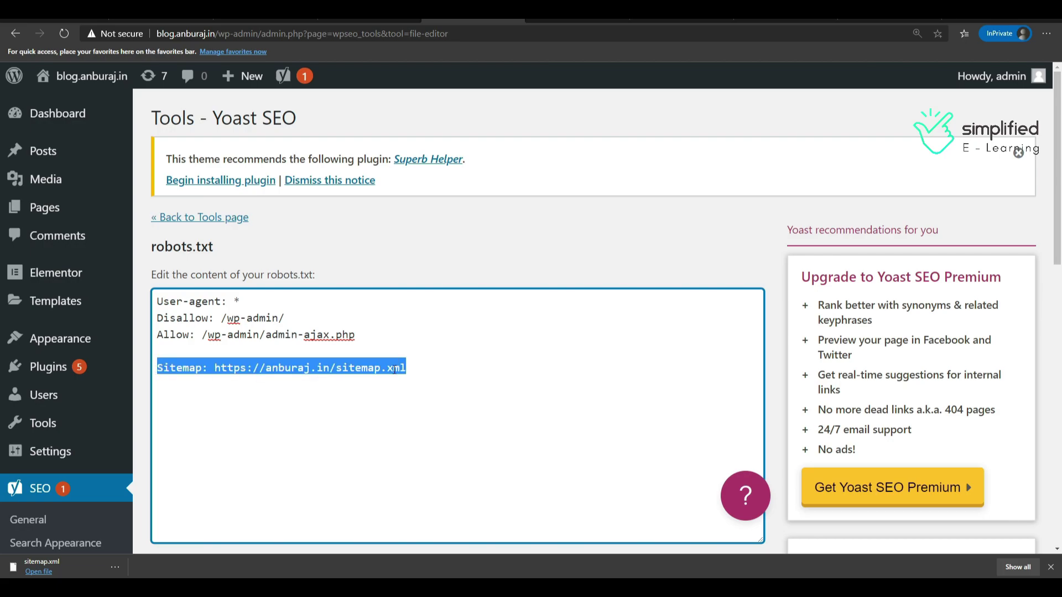
left_click(422, 370)
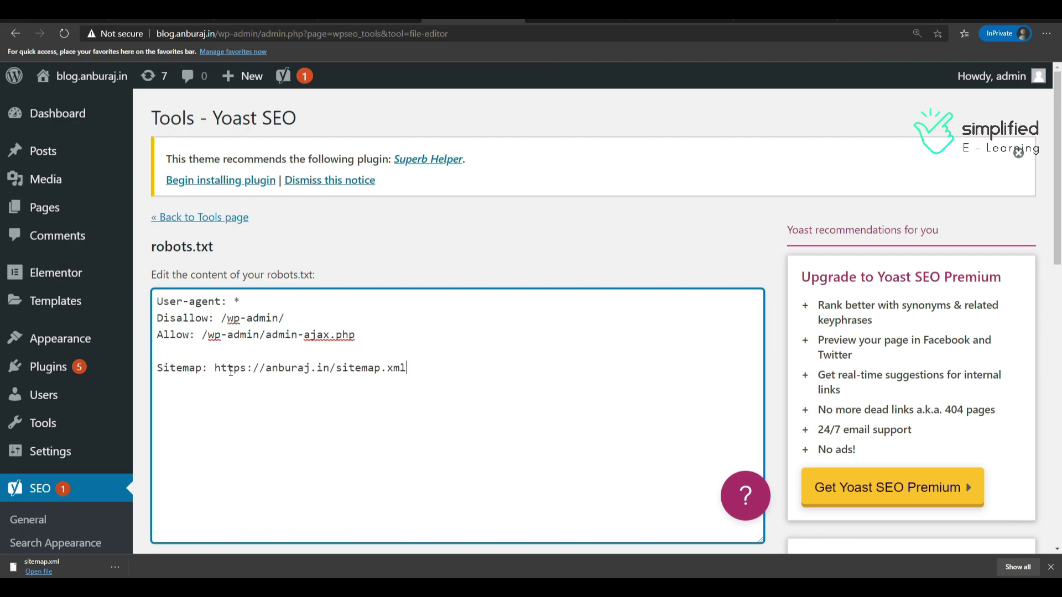
left_click_drag(217, 369, 415, 368)
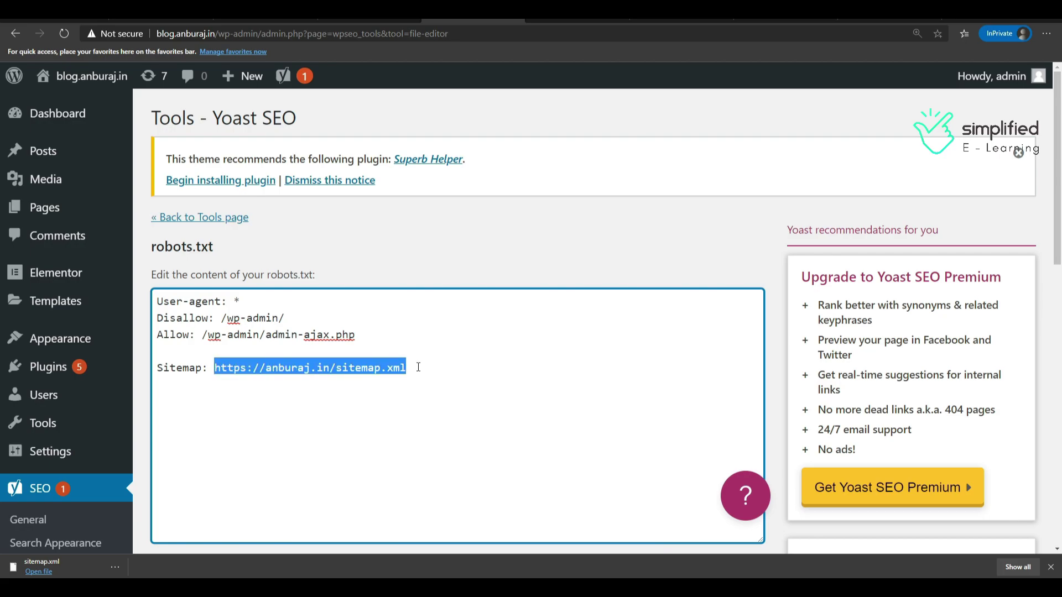
left_click(447, 371)
scroll(479, 370, "down", 4)
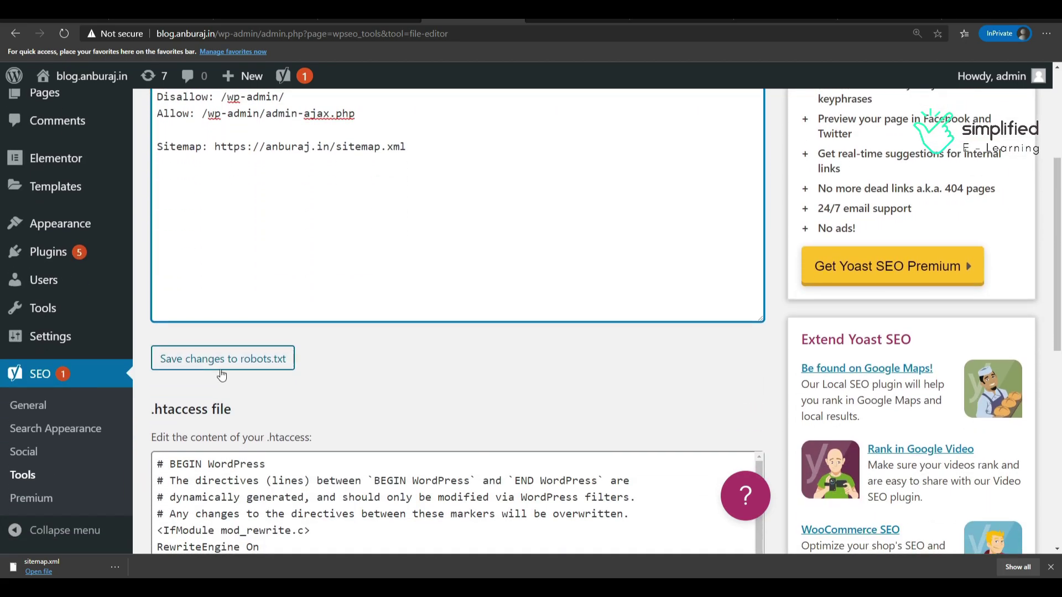
left_click(232, 364)
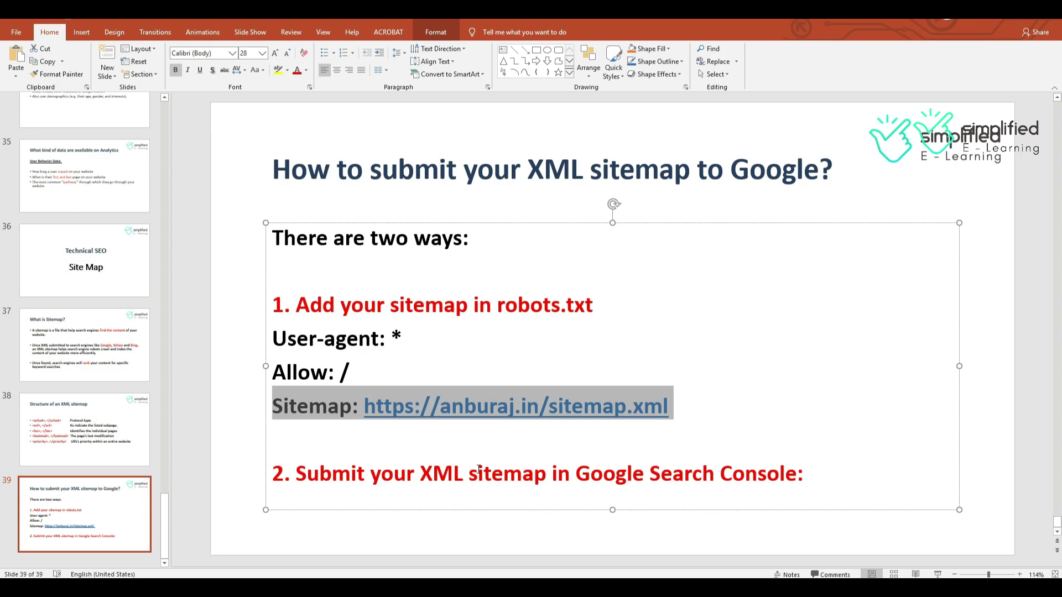
left_click(479, 469)
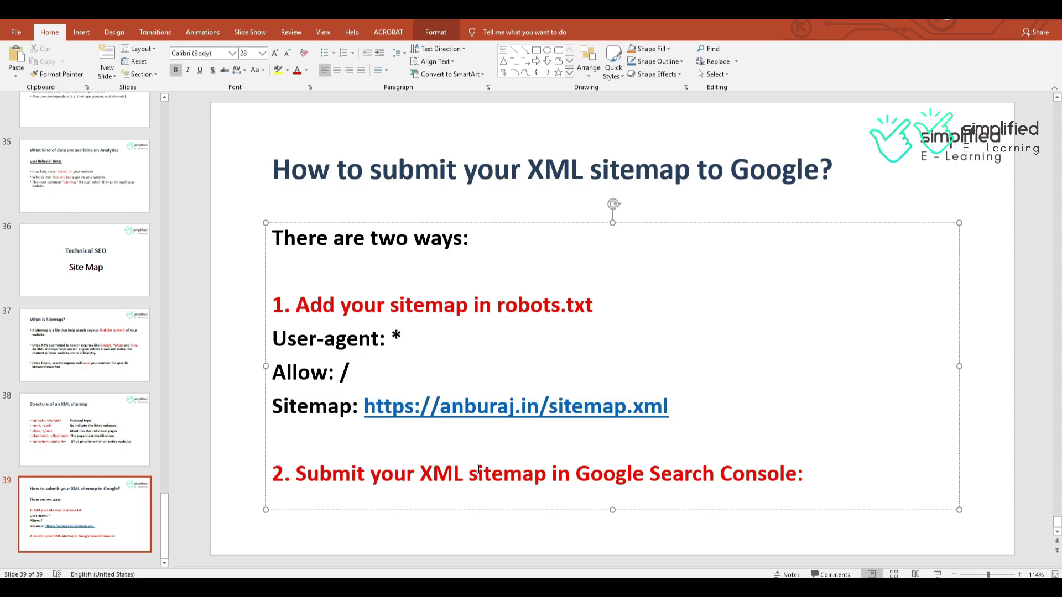
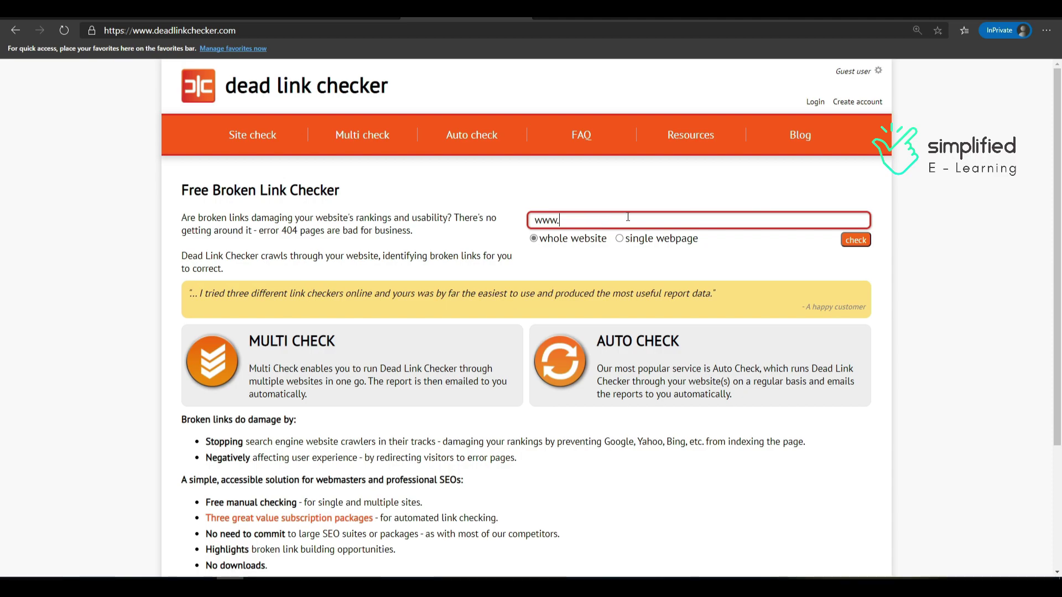
Step: Scan the whole website anburaj.in for broken links with Dead Link Checker, entering the verification code, and examine the failed URLs
key("ctrl+a")
type("anburaj.in")
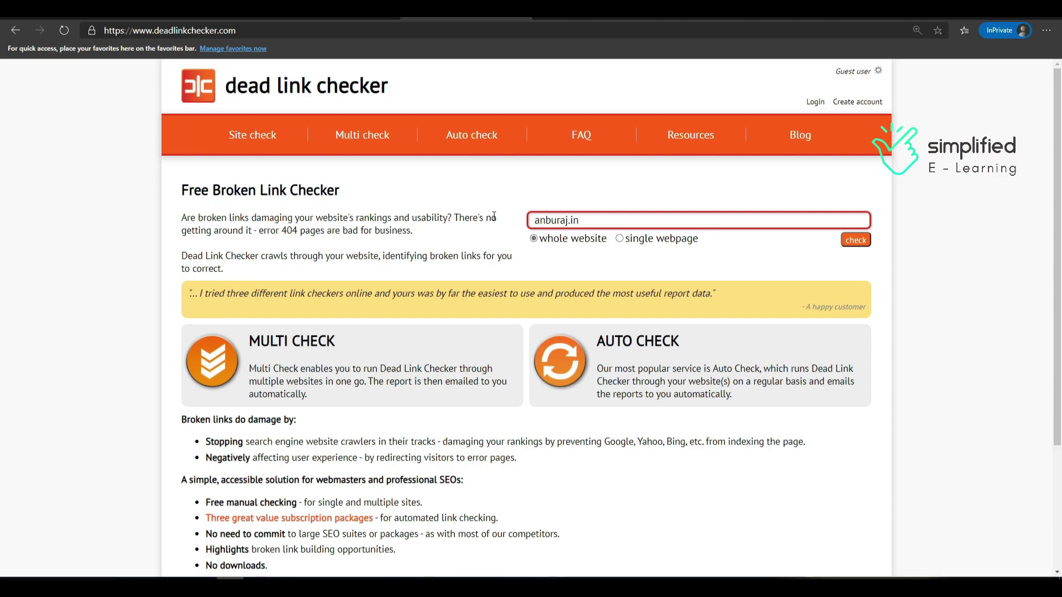
left_click(856, 240)
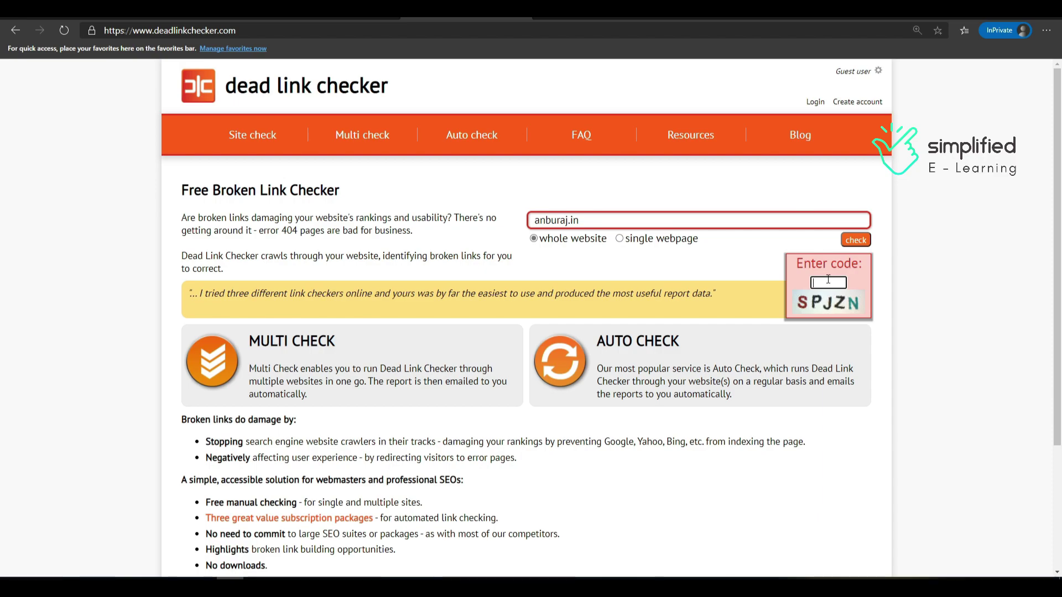
type("SPJZN")
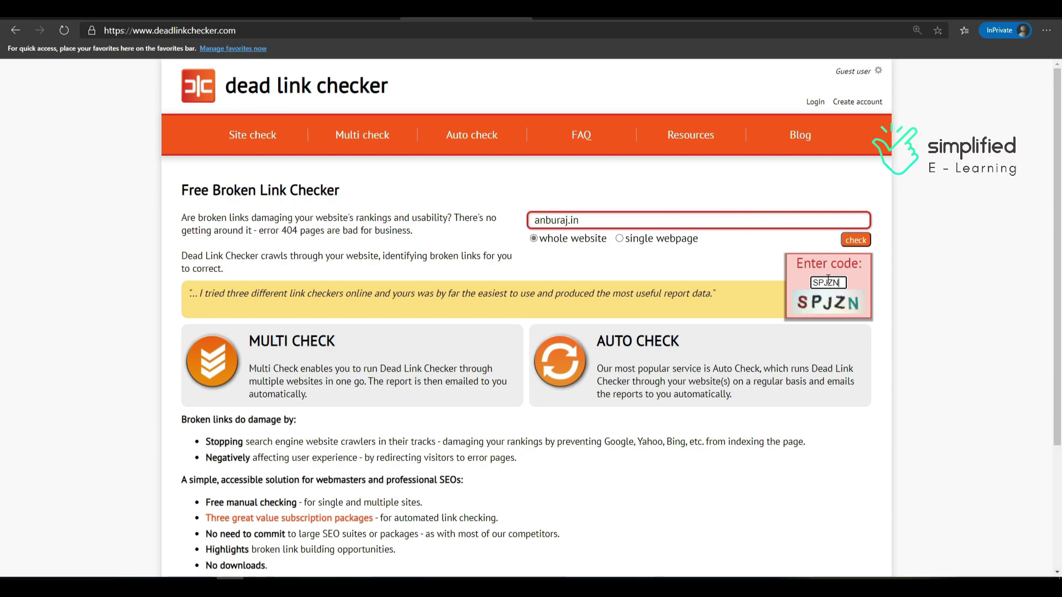
left_click(861, 241)
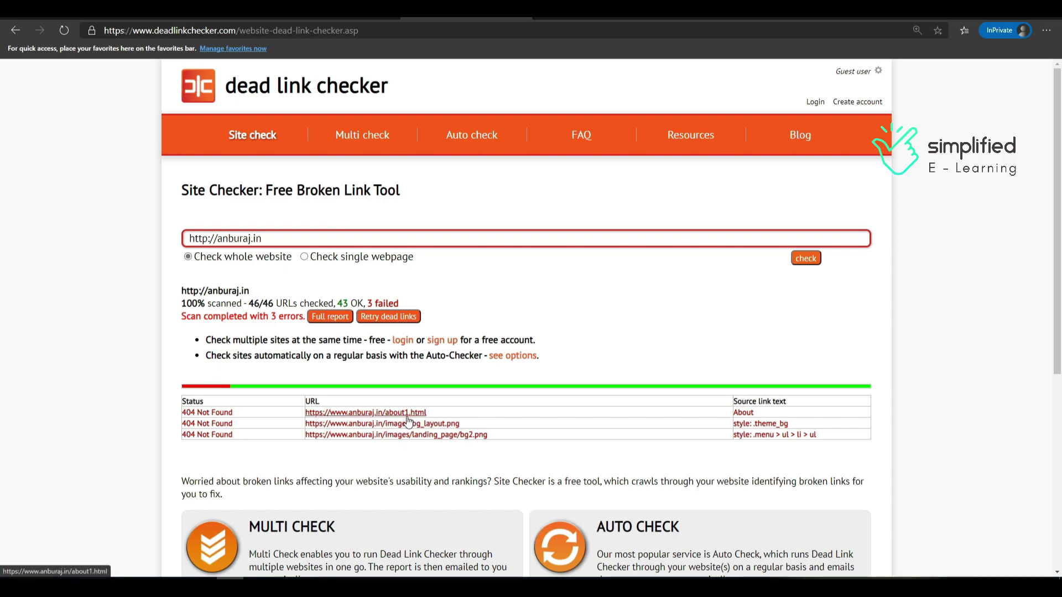
mouse_move(422, 421)
mouse_move(203, 421)
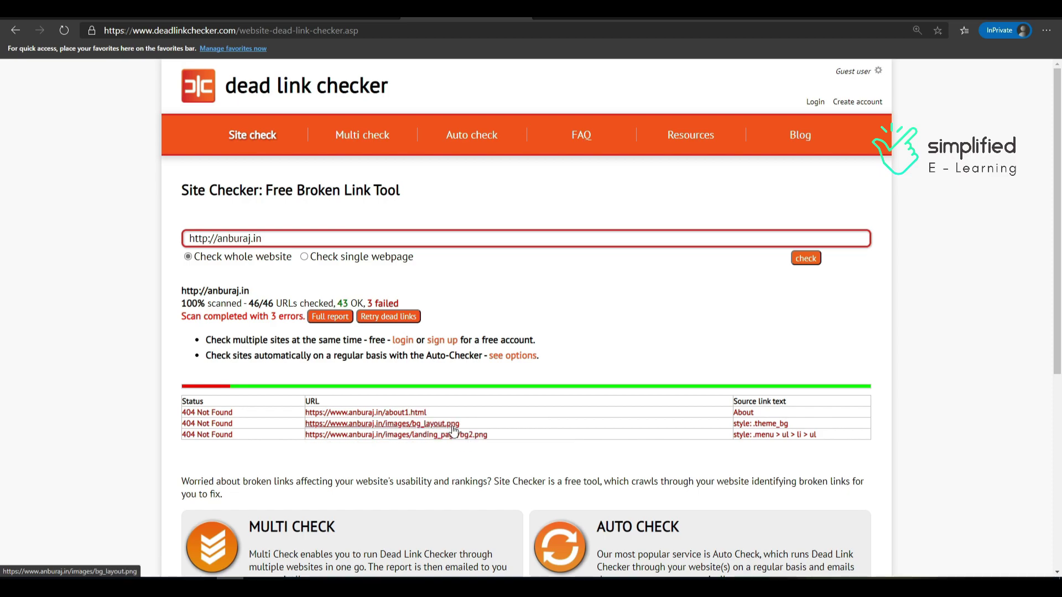
mouse_move(459, 428)
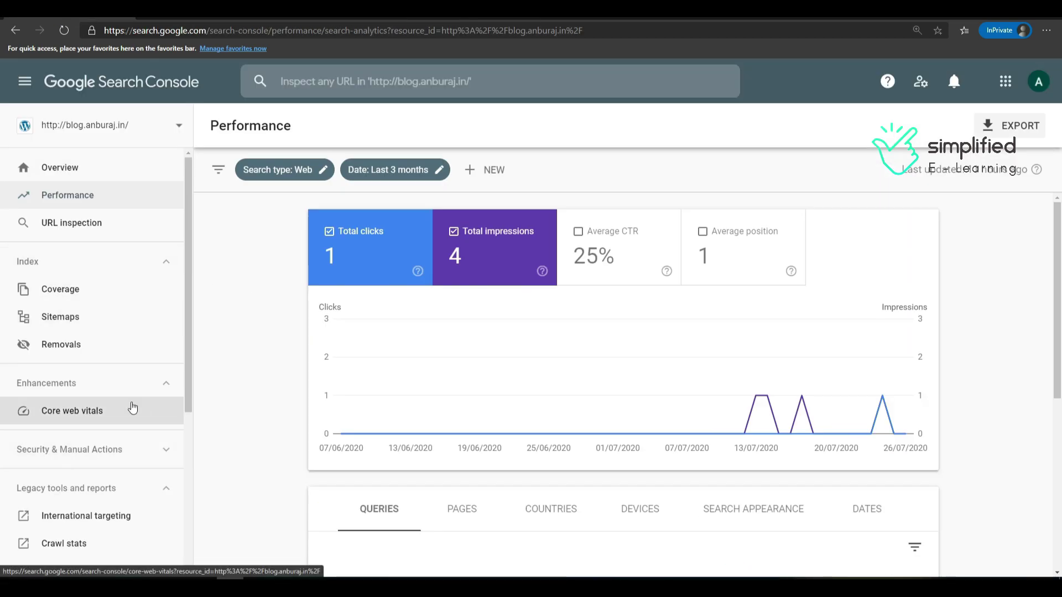
Step: Examine the blog's legacy Crawl stats report from Google Search Console, then return to the Performance page
scroll(132, 406, "down", 2)
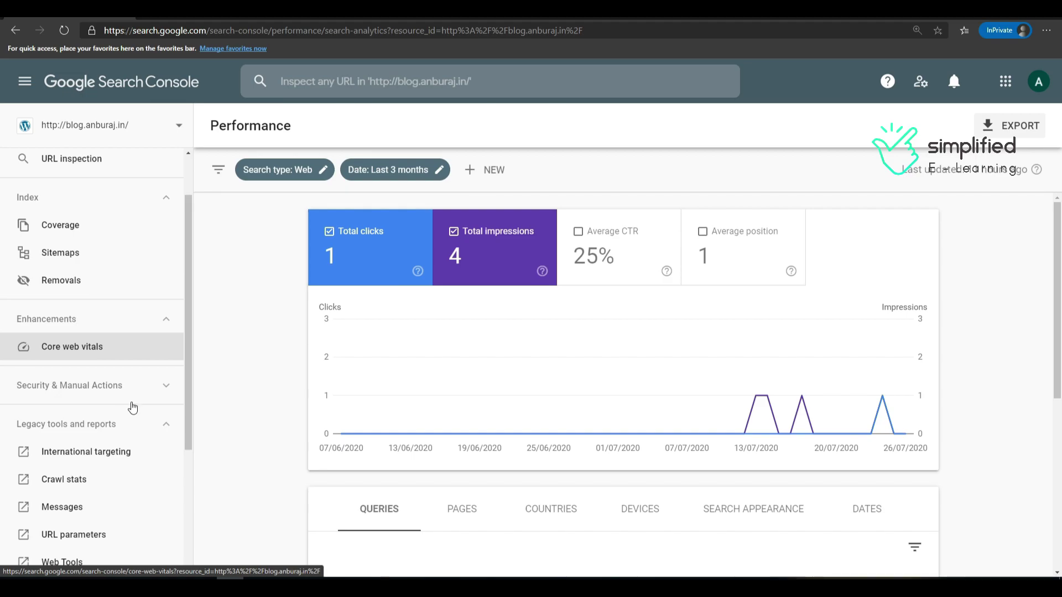
left_click(66, 481)
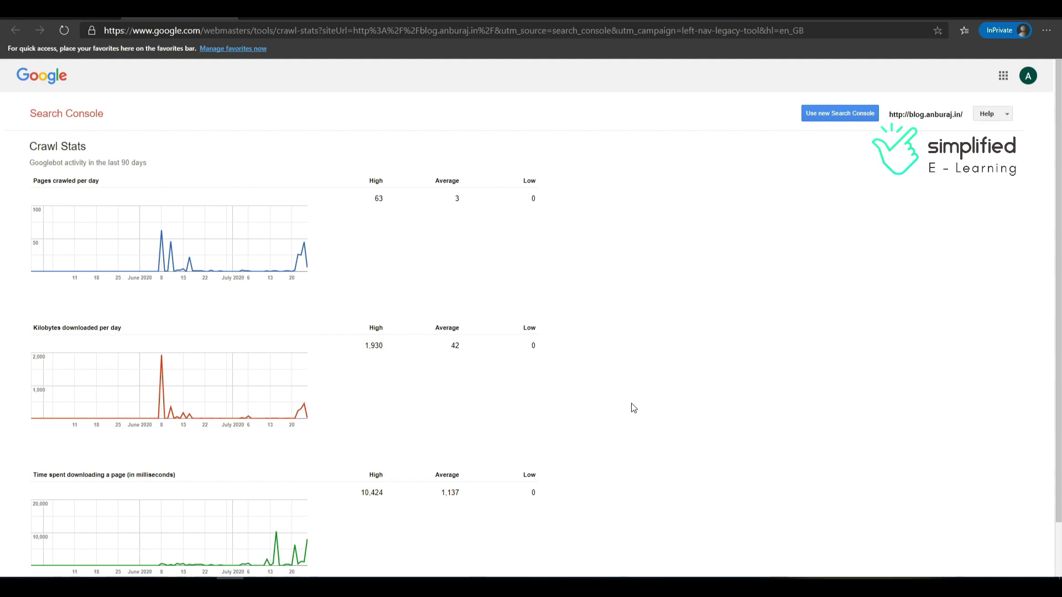
left_click(117, 21)
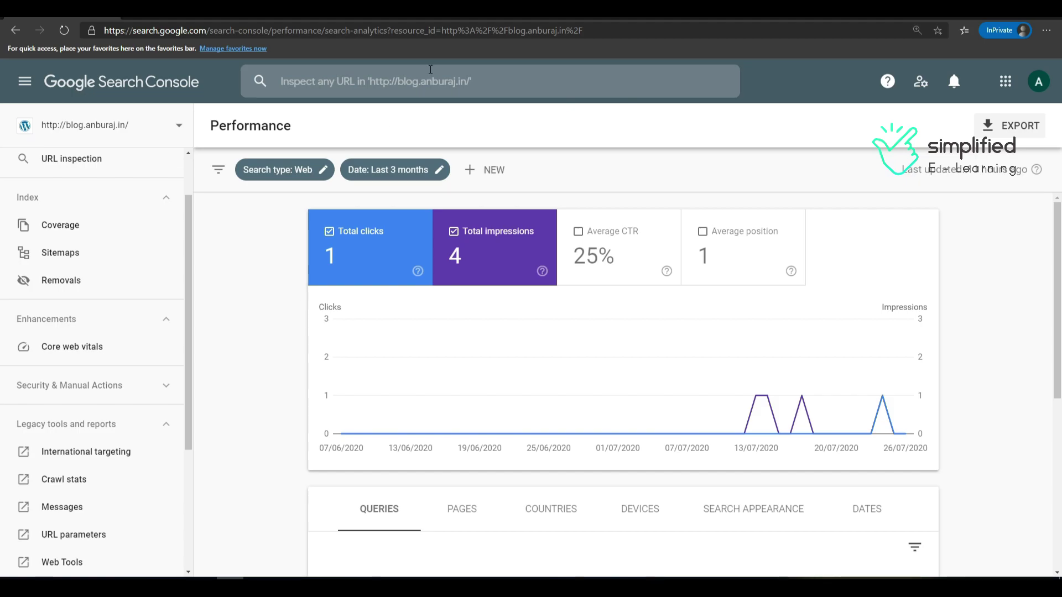
Step: Examine the Broken Links report in the blog's WordPress admin and switch back to the PowerPoint presentation
left_click(406, 21)
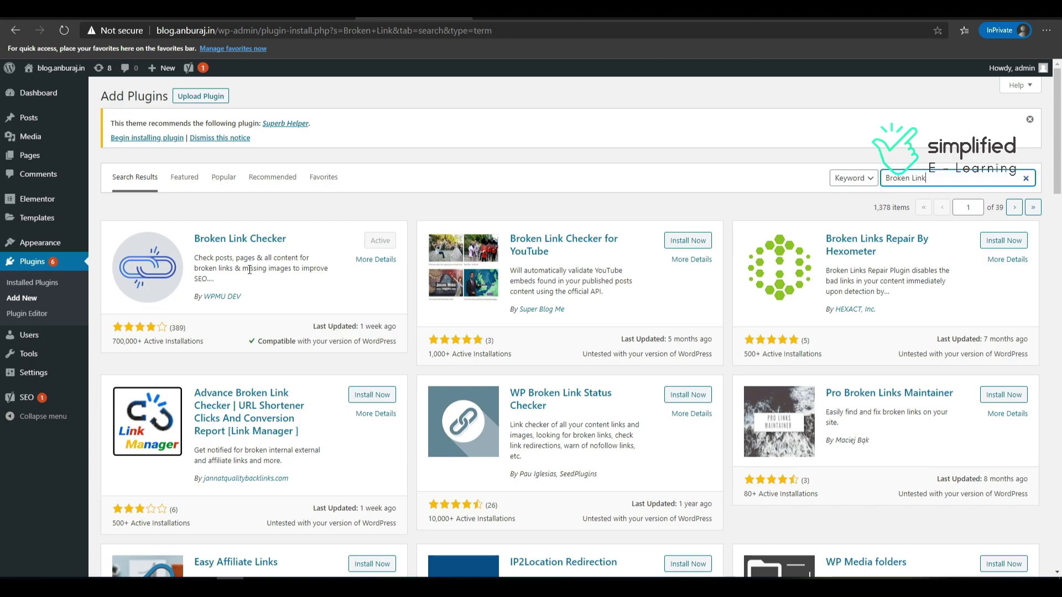
mouse_move(34, 354)
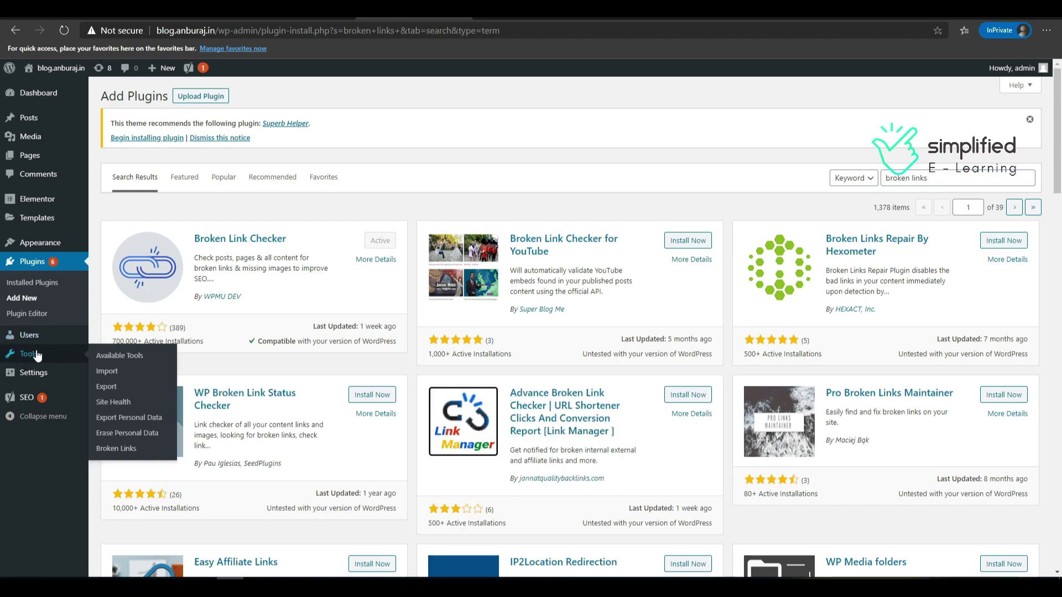
left_click(115, 449)
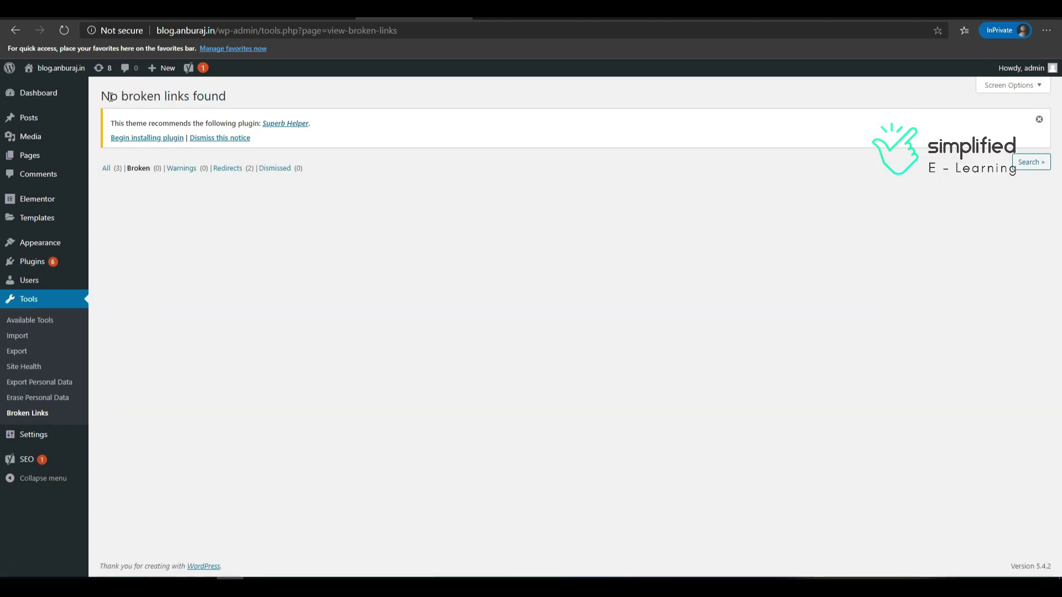
left_click_drag(110, 97, 240, 95)
left_click(245, 96)
mouse_move(261, 576)
left_click(257, 539)
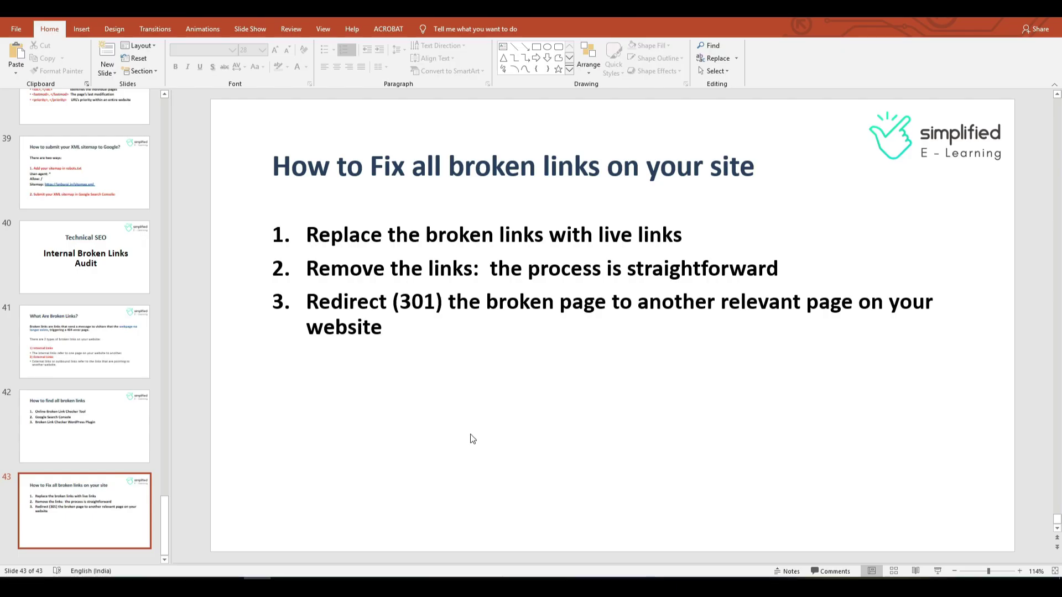
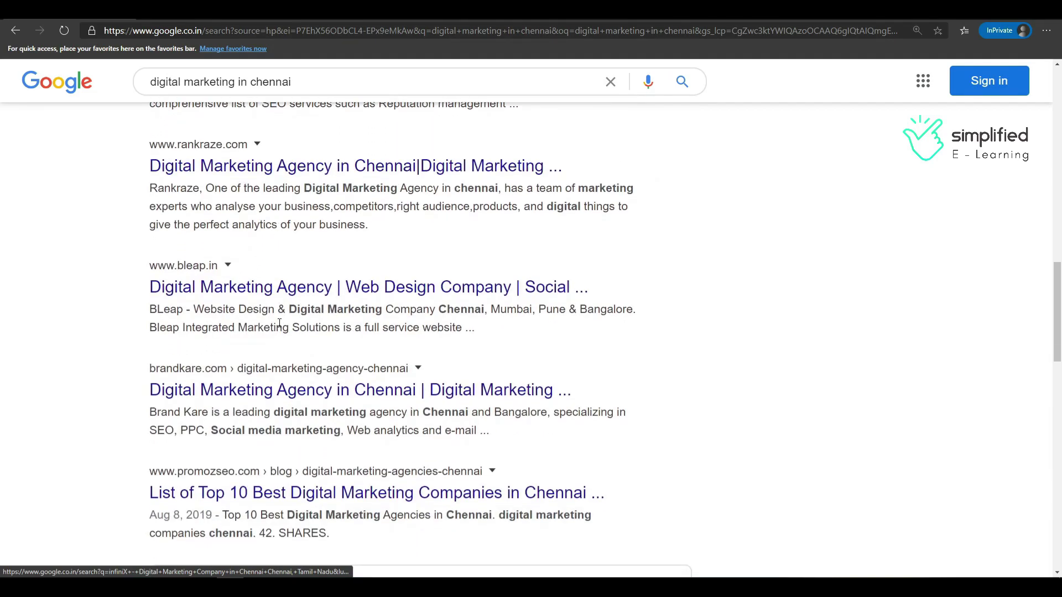
scroll(281, 327, "down", 4)
scroll(281, 326, "down", 6)
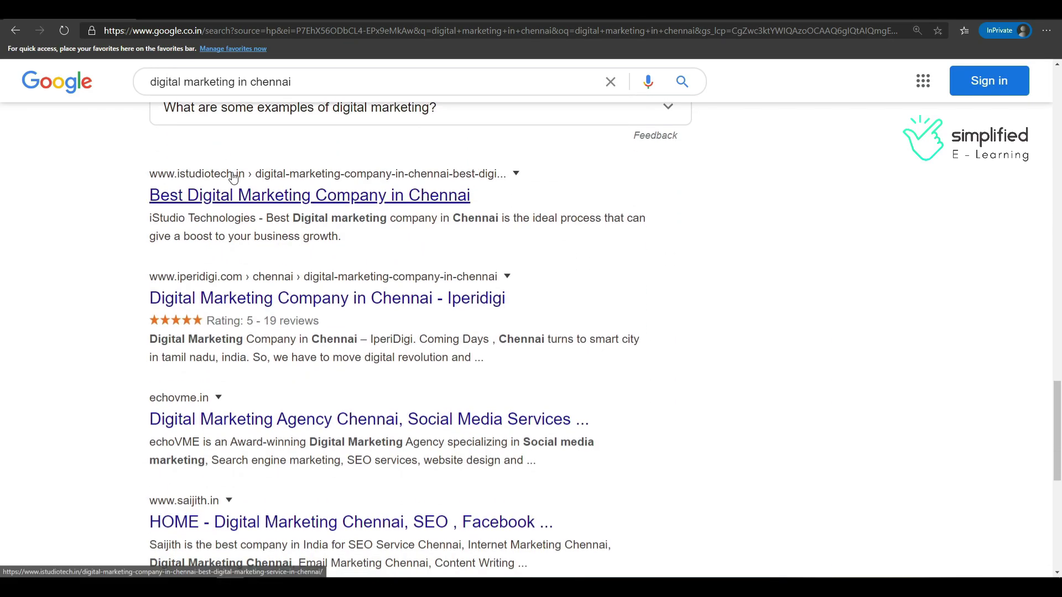
right_click(280, 197)
key("Escape")
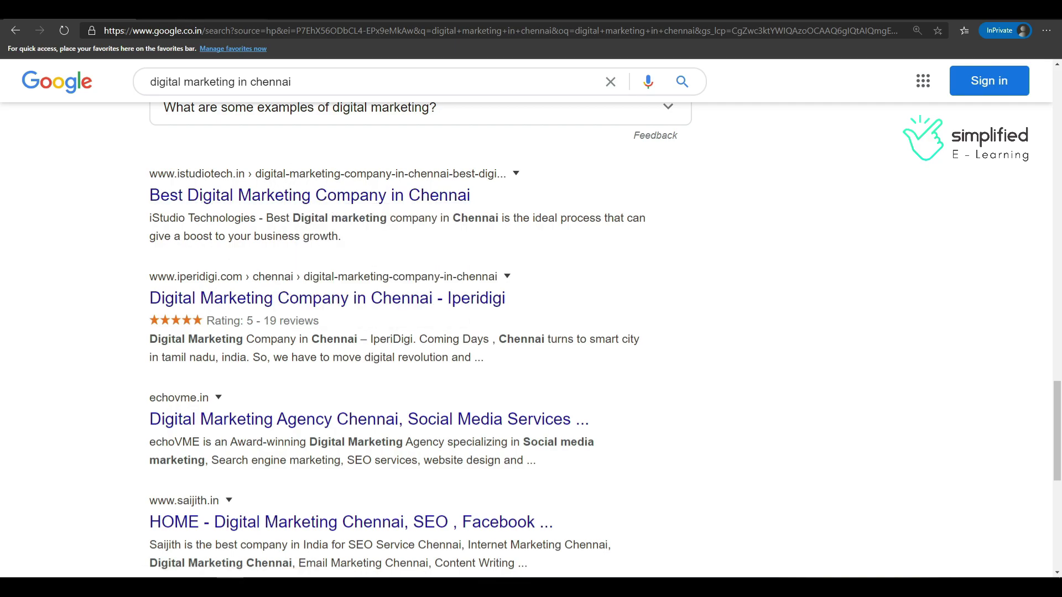
left_click(275, 195)
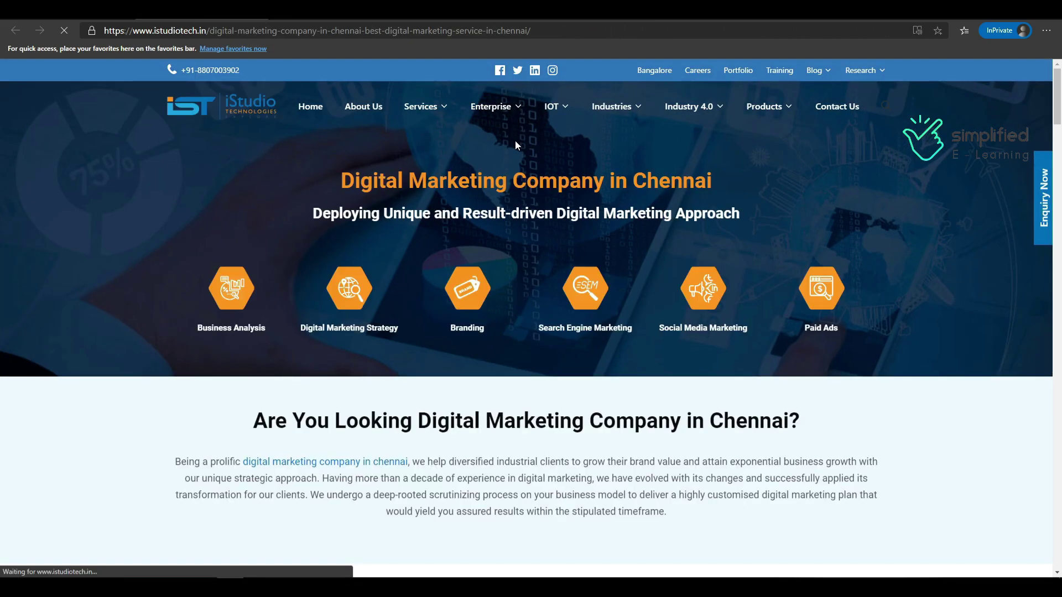
mouse_move(394, 140)
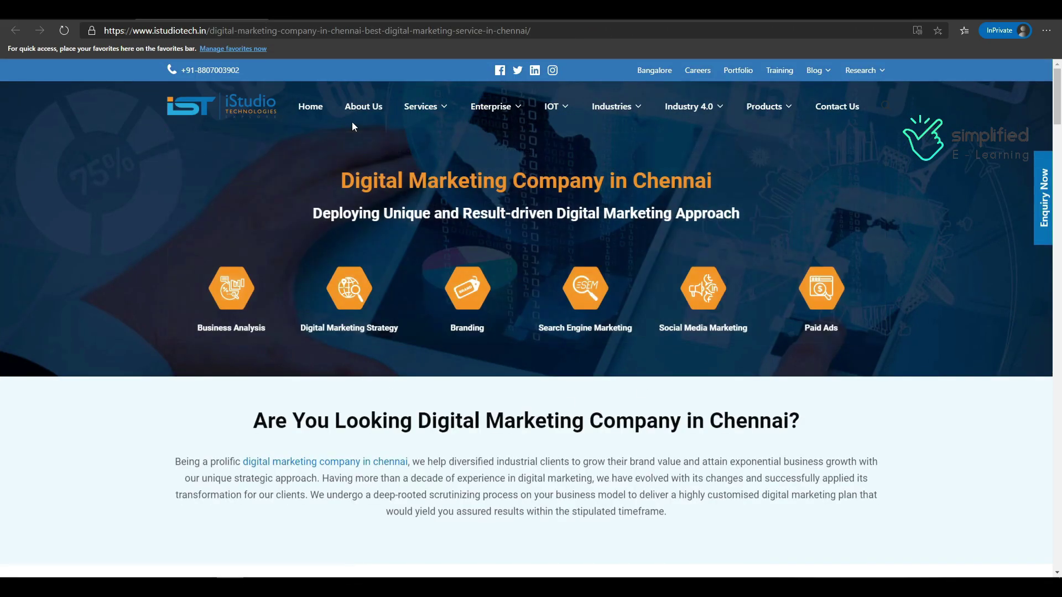
left_click_drag(207, 31, 97, 32)
key("ctrl+c")
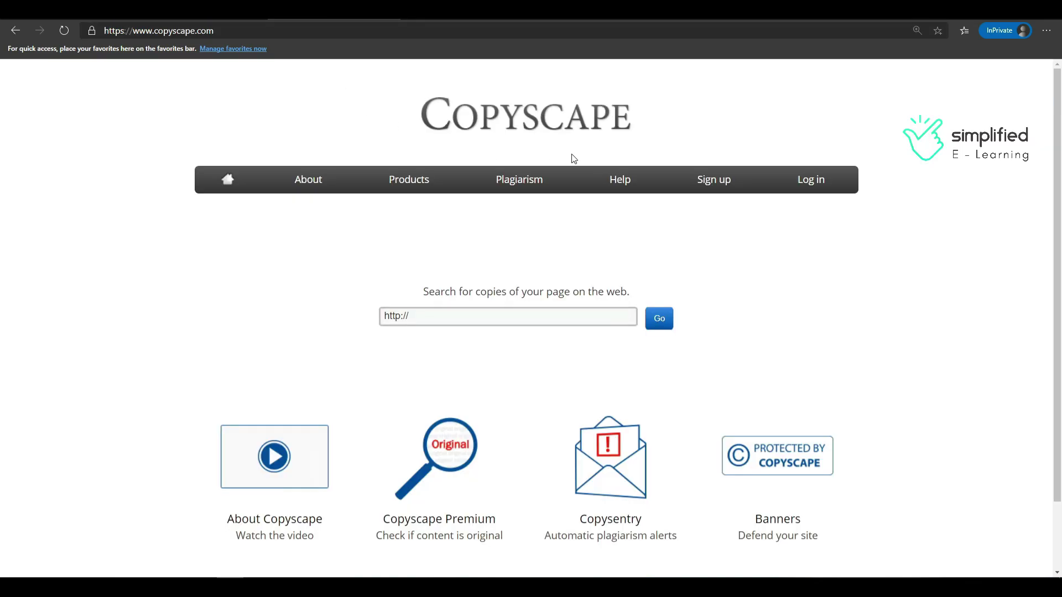
left_click(426, 317)
key("ctrl+v")
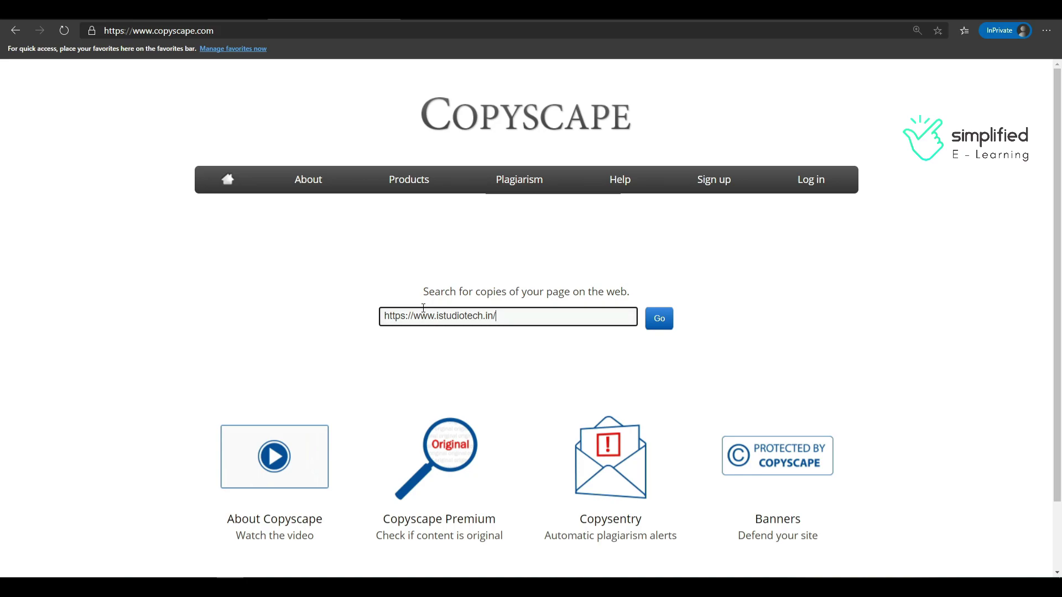
left_click(656, 328)
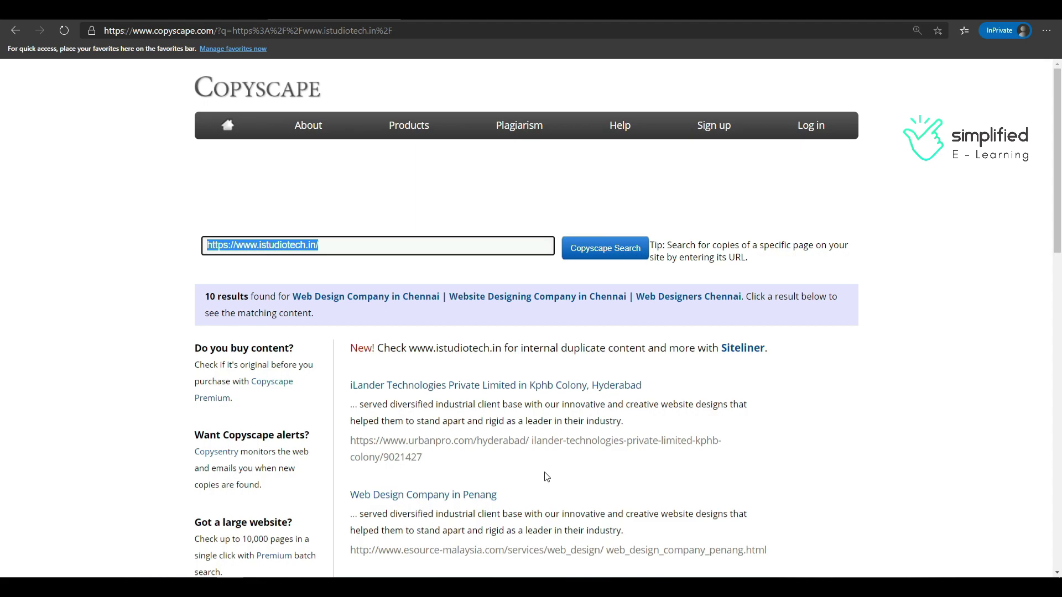
scroll(419, 291, "down", 3)
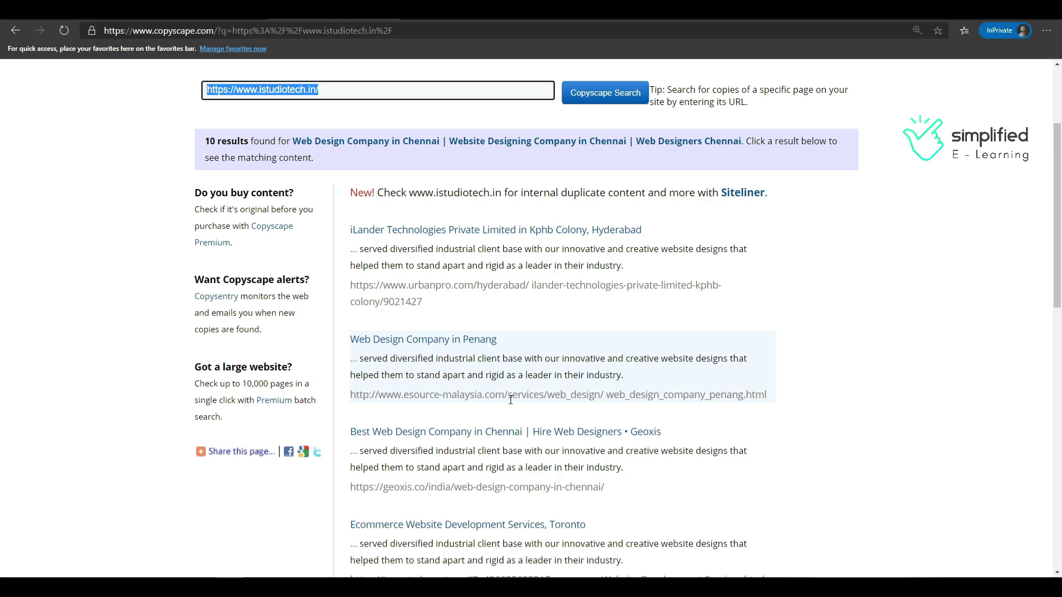
scroll(511, 399, "down", 5)
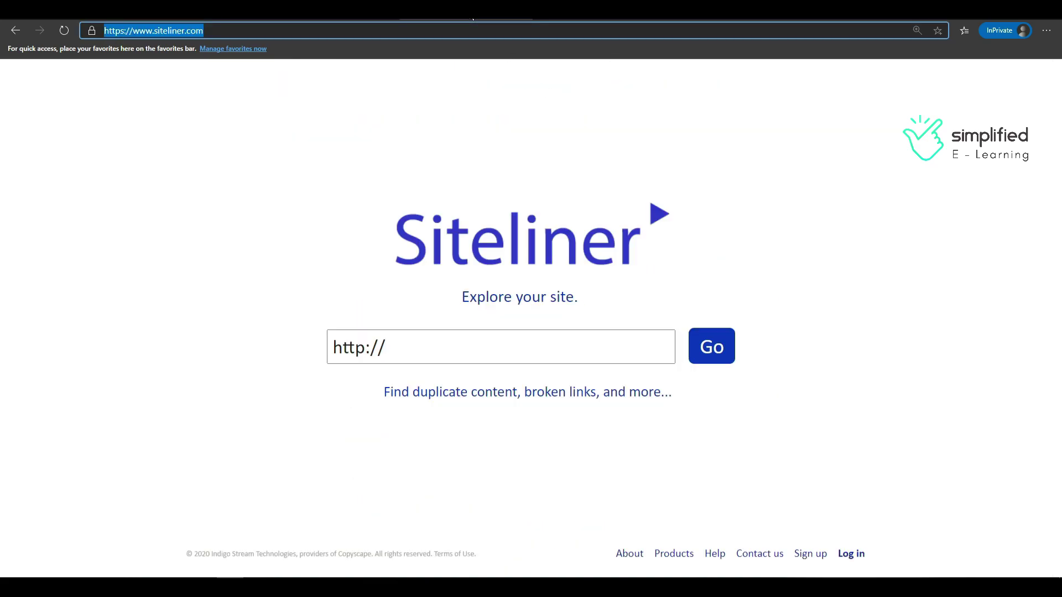
left_click(401, 350)
left_click_drag(402, 349, 289, 341)
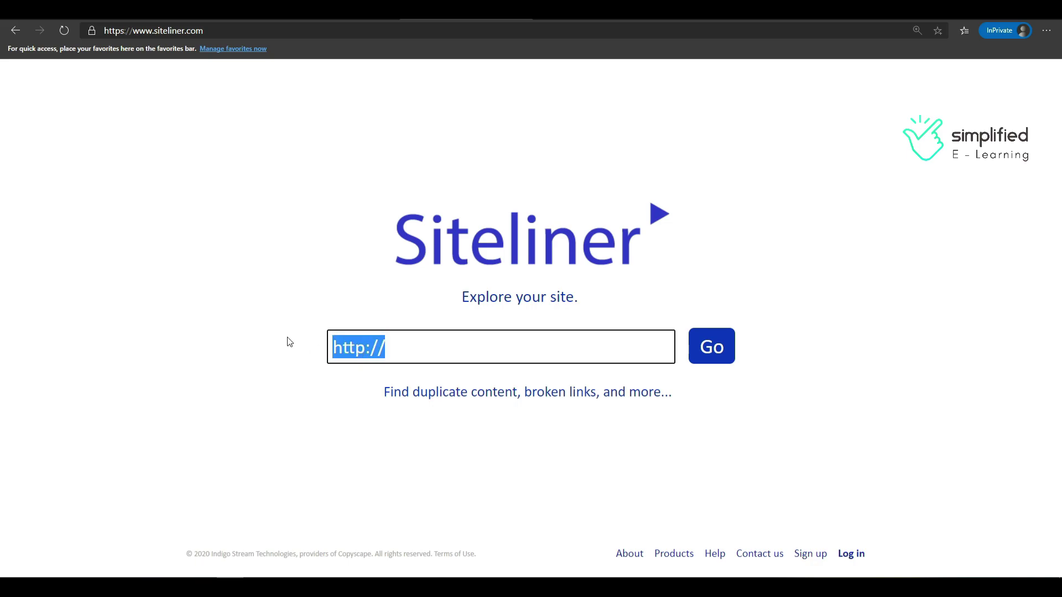
key("ctrl+v")
left_click(713, 359)
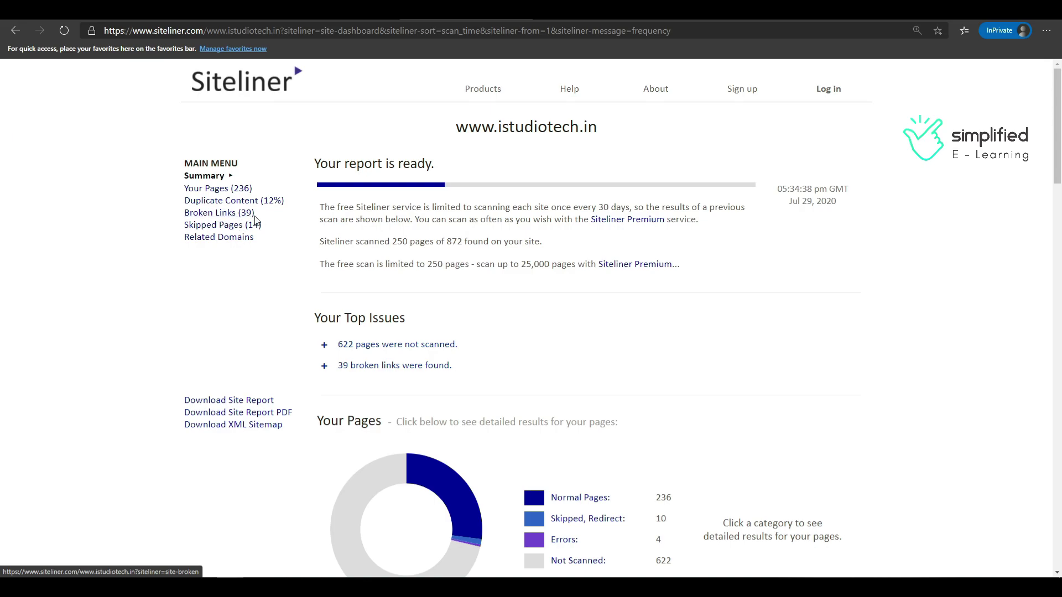
left_click(239, 204)
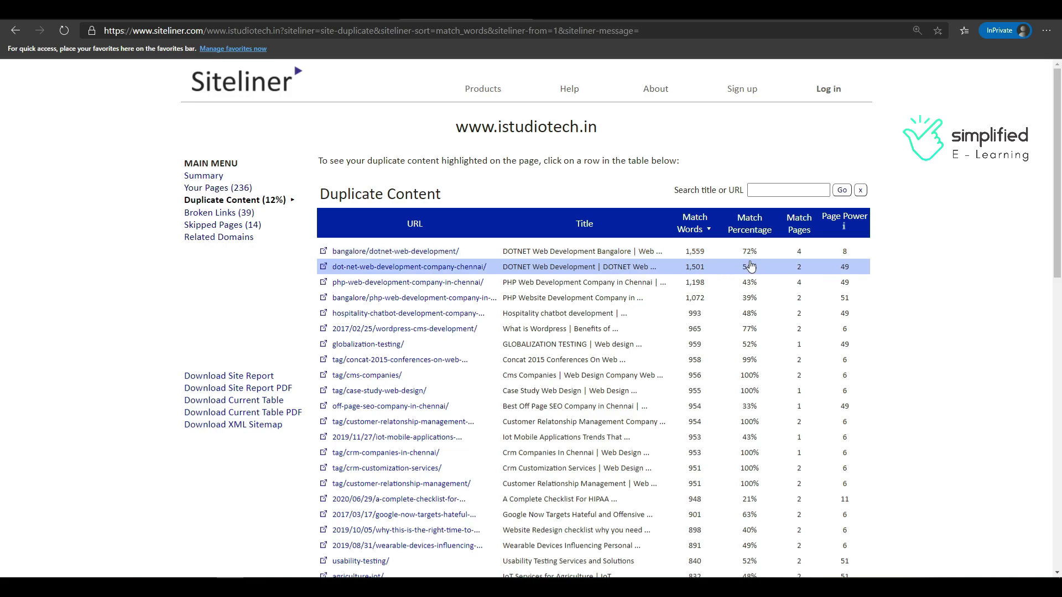
scroll(498, 387, "down", 5)
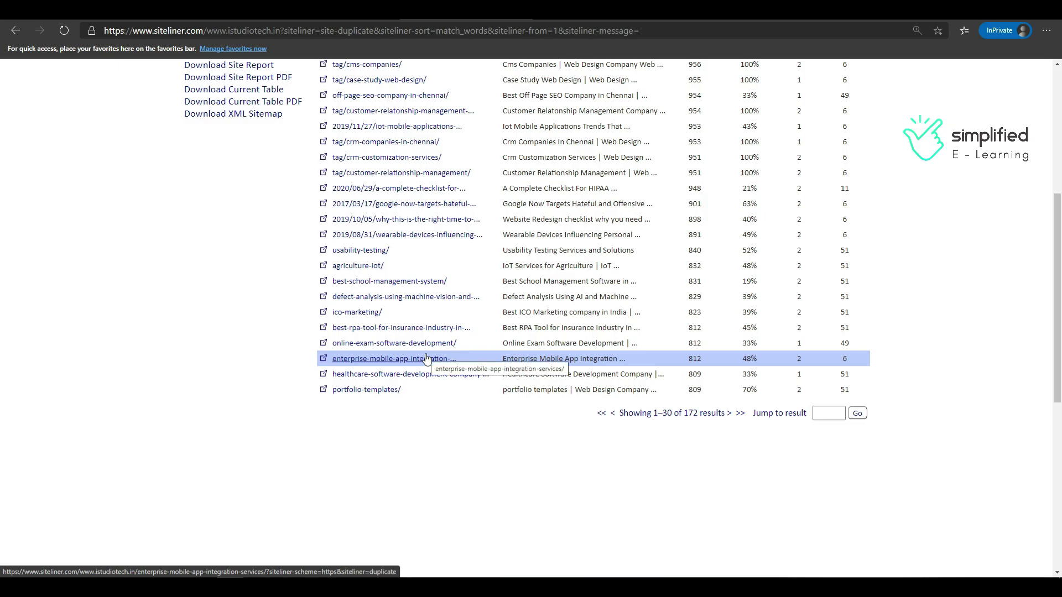
scroll(426, 358, "up", 5)
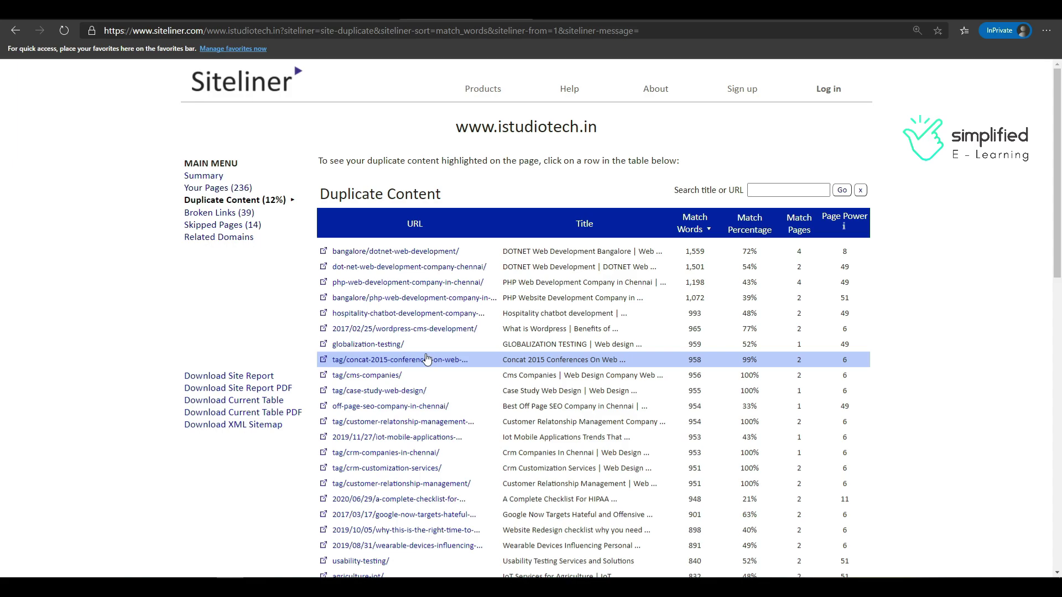
Step: Copy the paragraph under "Are You Looking Digital Marketing Company in Chennai?" from the iStudio Technologies page
left_click(594, 19)
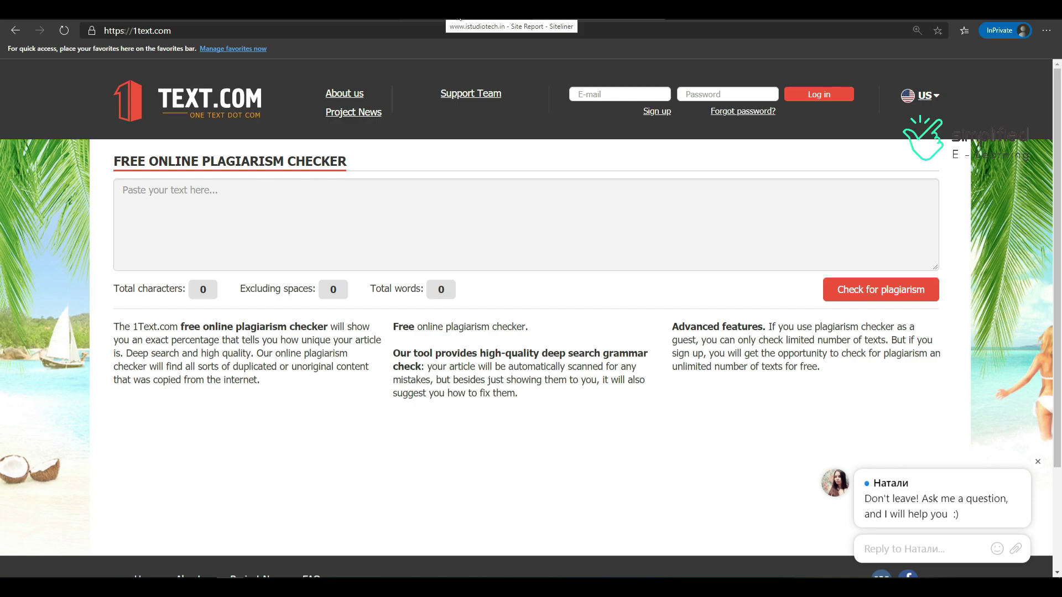
left_click(458, 18)
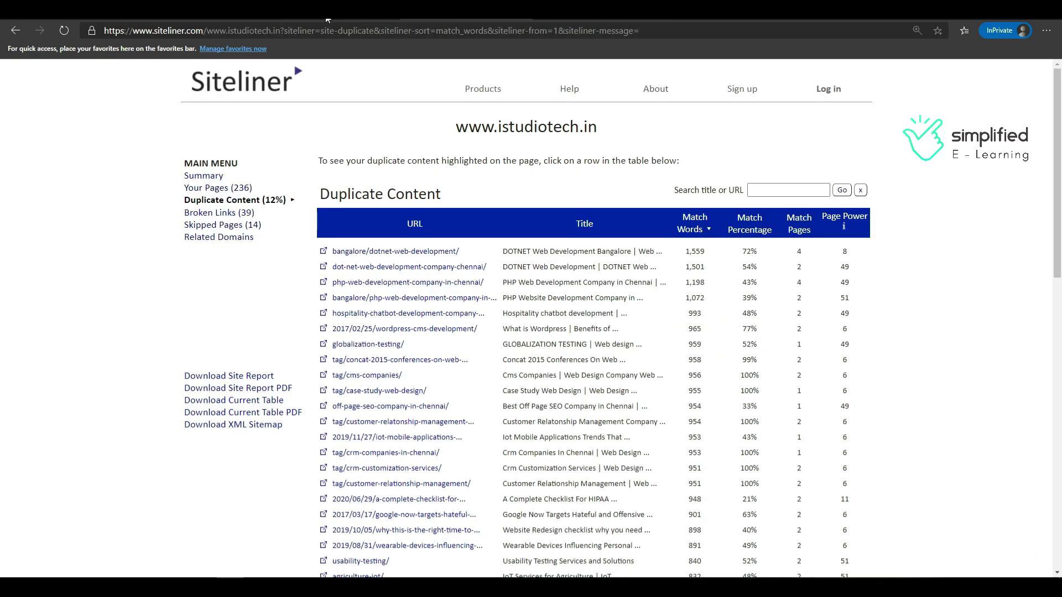
left_click(183, 19)
scroll(514, 450, "down", 3)
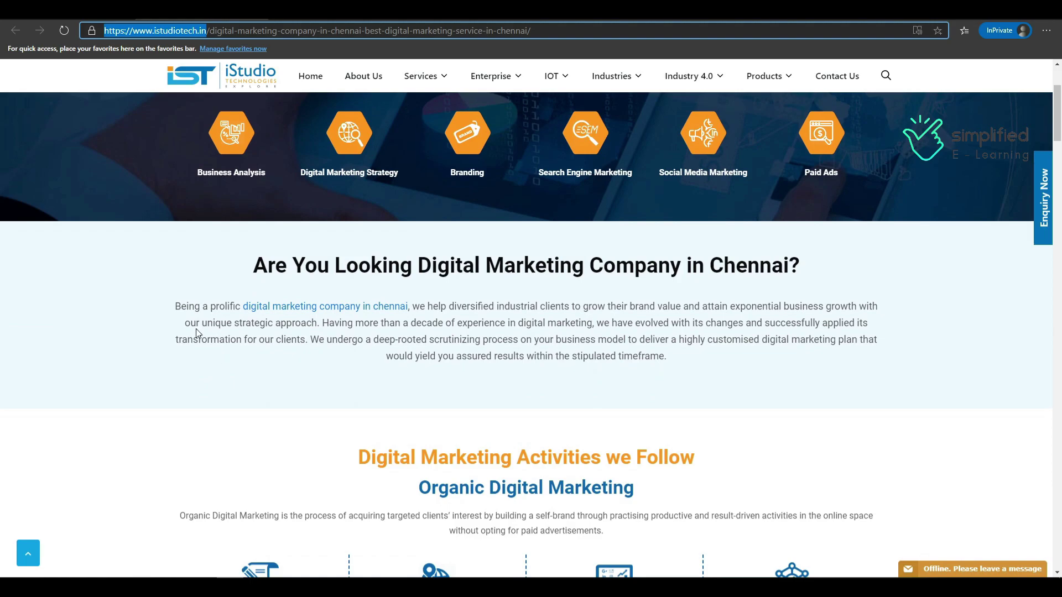
left_click_drag(175, 306, 728, 365)
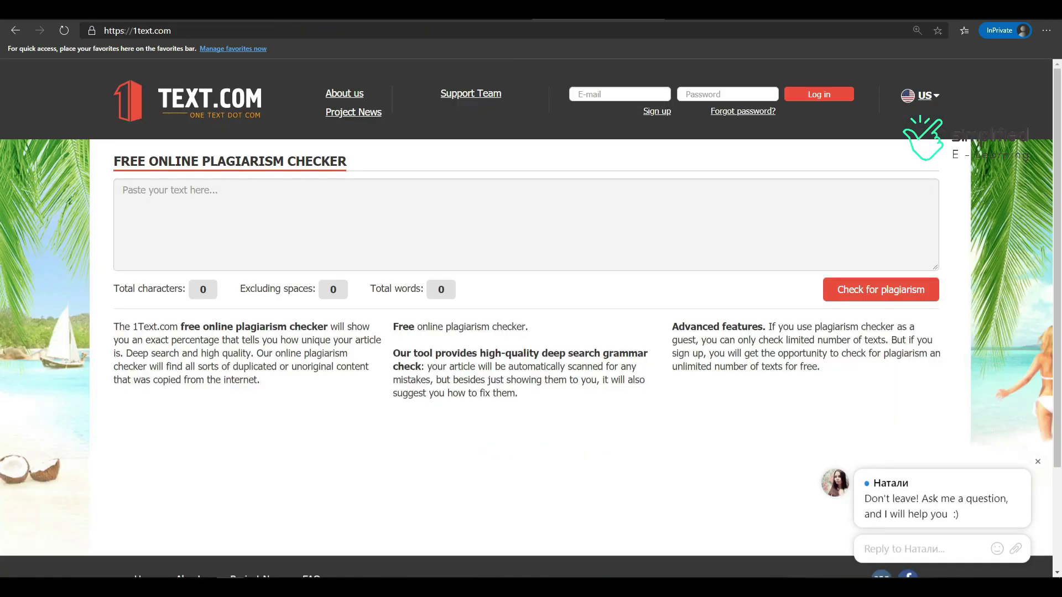
Step: Paste the copied paragraph into the 1Text.com plagiarism checker and run the plagiarism check
left_click(598, 18)
left_click(319, 190)
type("Being a prolific digital marketing company in Chennai, we help diversified industrial clients to grow their brand value and attain exponential business growth with our unique strategic approach. Having more than a decade of experience in digital marketing, we have evolved with its changes and successfully applied its transformation for our clients. We undergo a deep-rooted scrutinizing process on your business model to deliver a highly customised digital marketing plan that would yield you assured results within the stipulated timeframe.")
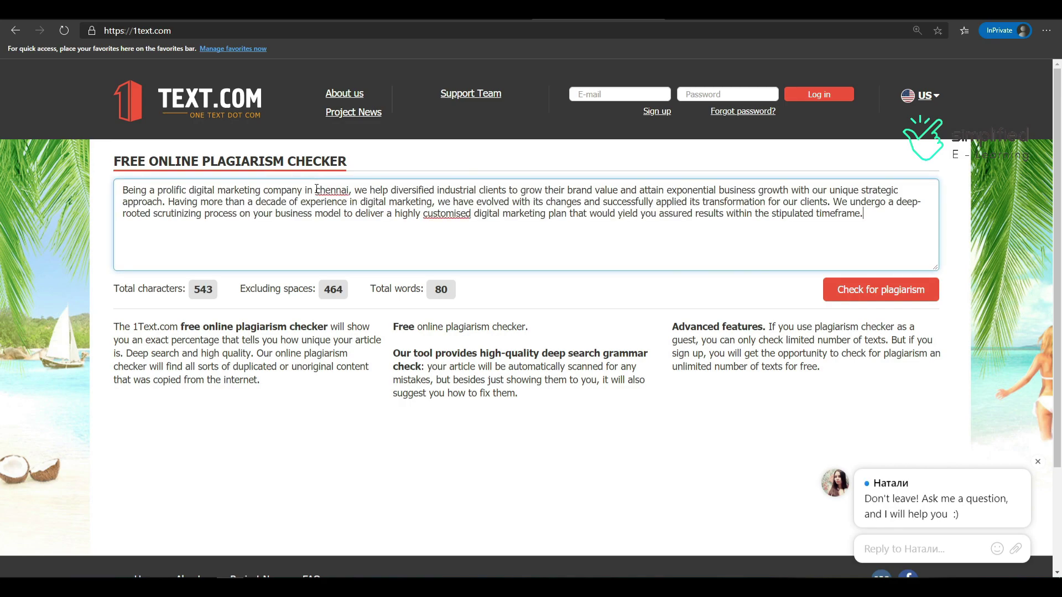
left_click(860, 294)
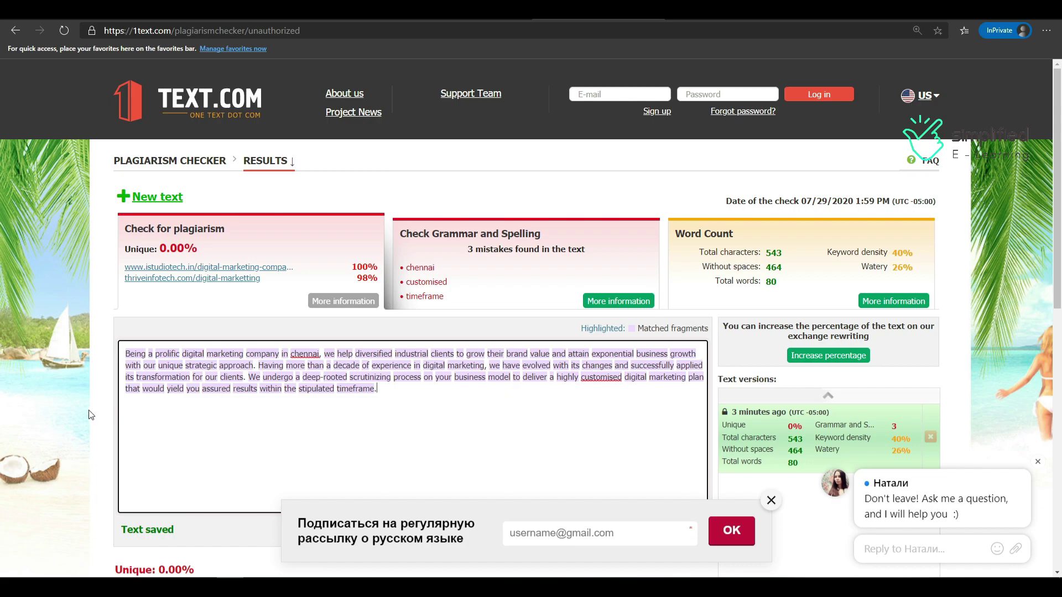
Step: Examine the matched sources in the 1Text plagiarism results and switch back to the PowerPoint presentation
scroll(90, 415, "down", 7)
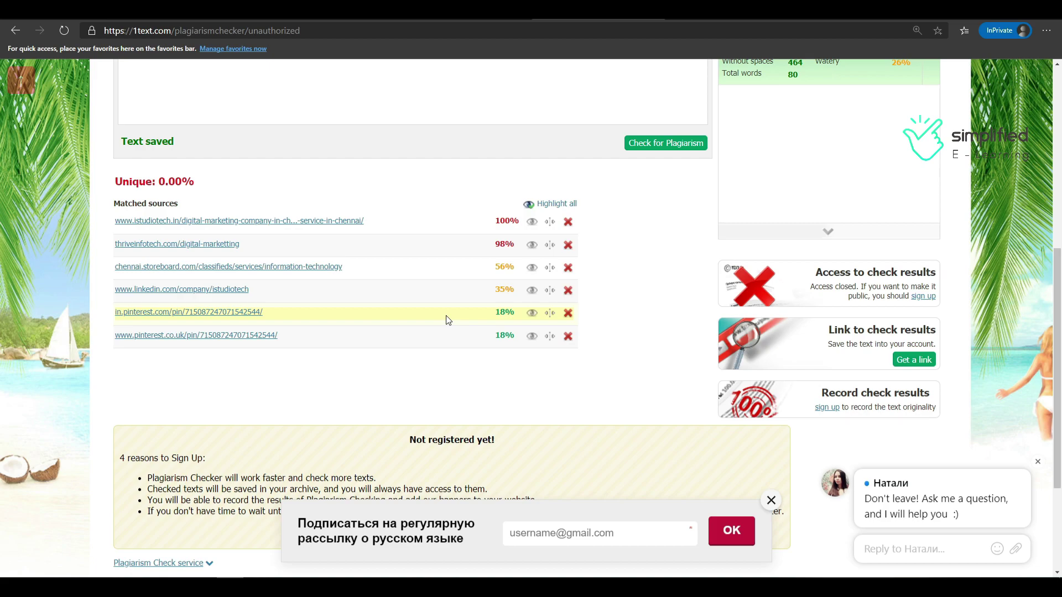
scroll(370, 343, "up", 1)
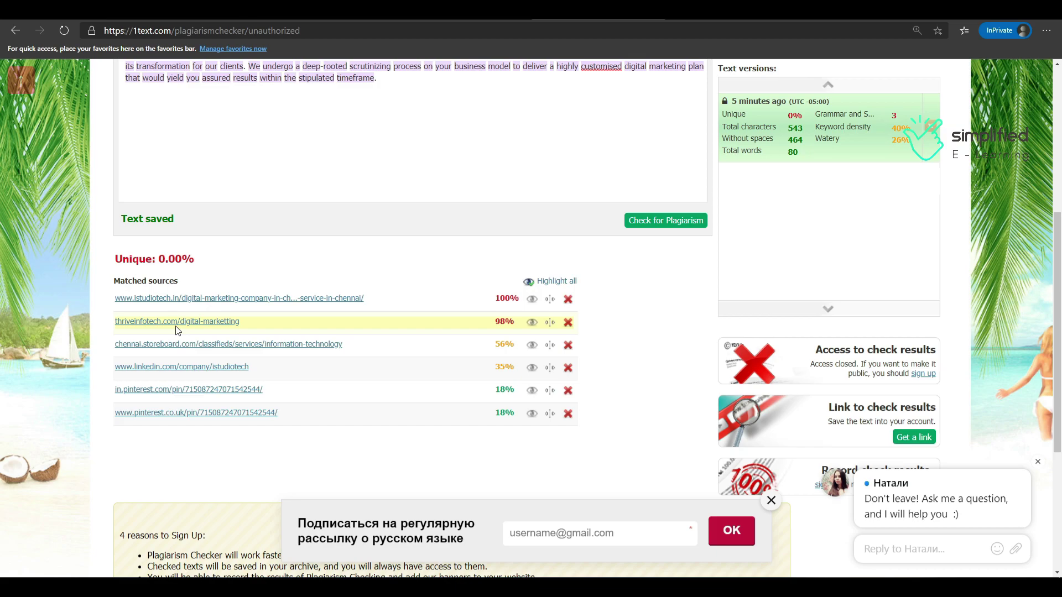
left_click(334, 299)
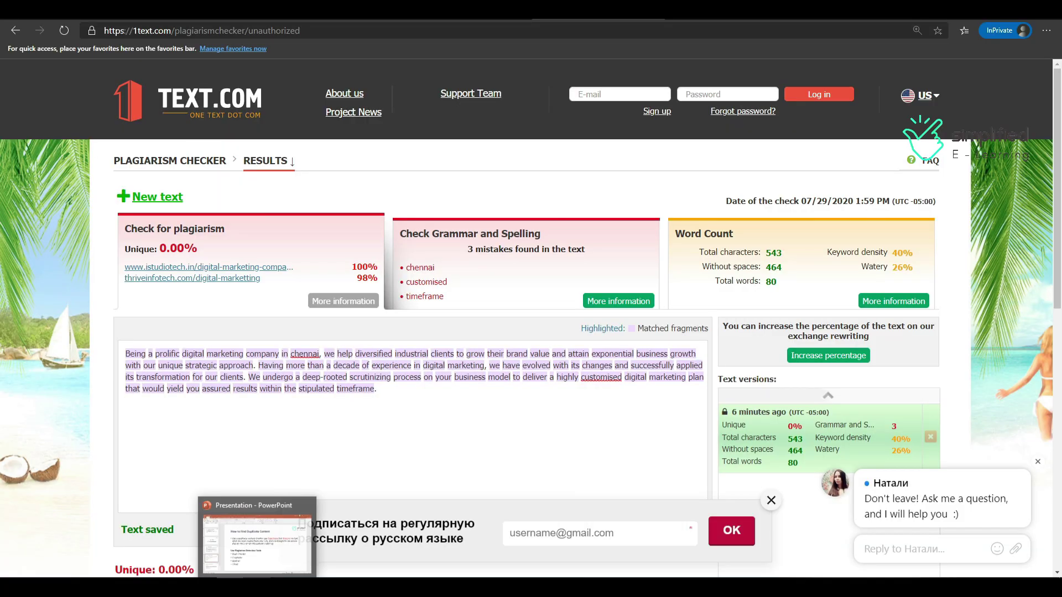
left_click(246, 553)
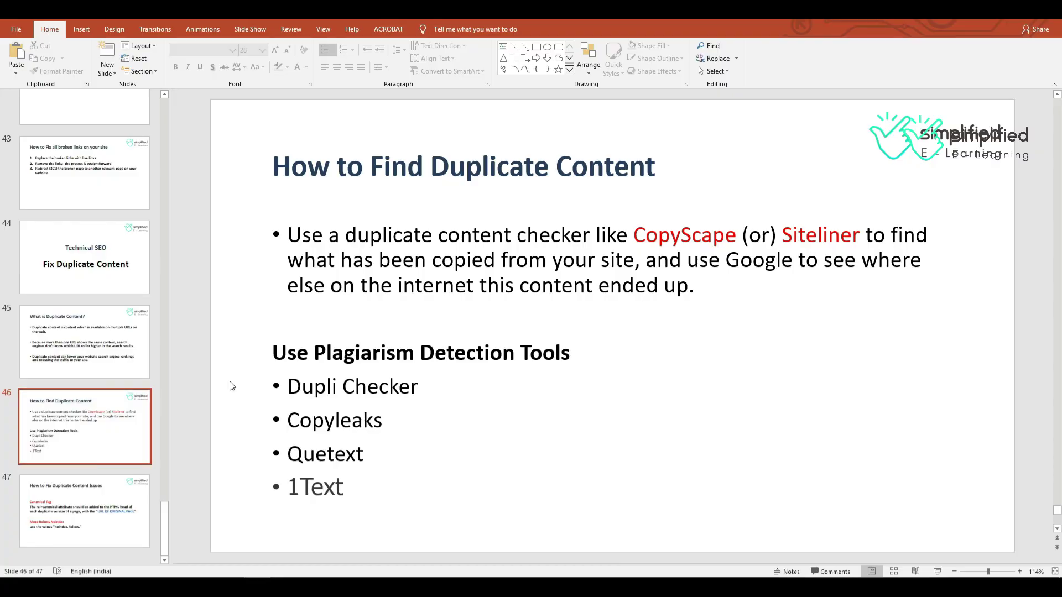
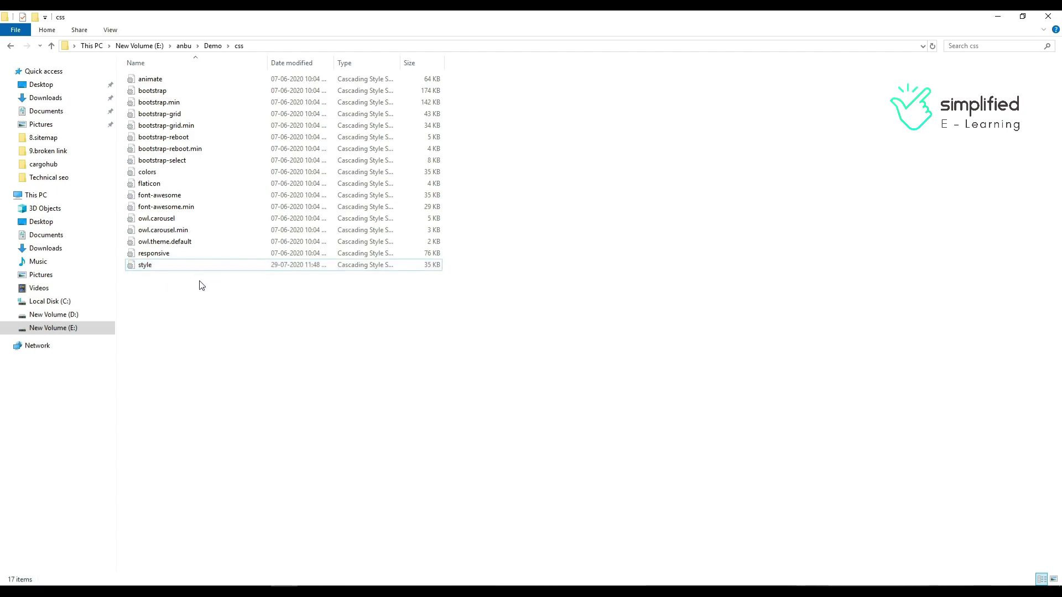
Step: Switch to Notepad++ and copy the entire code of the Demo site's style.css
left_click(179, 585)
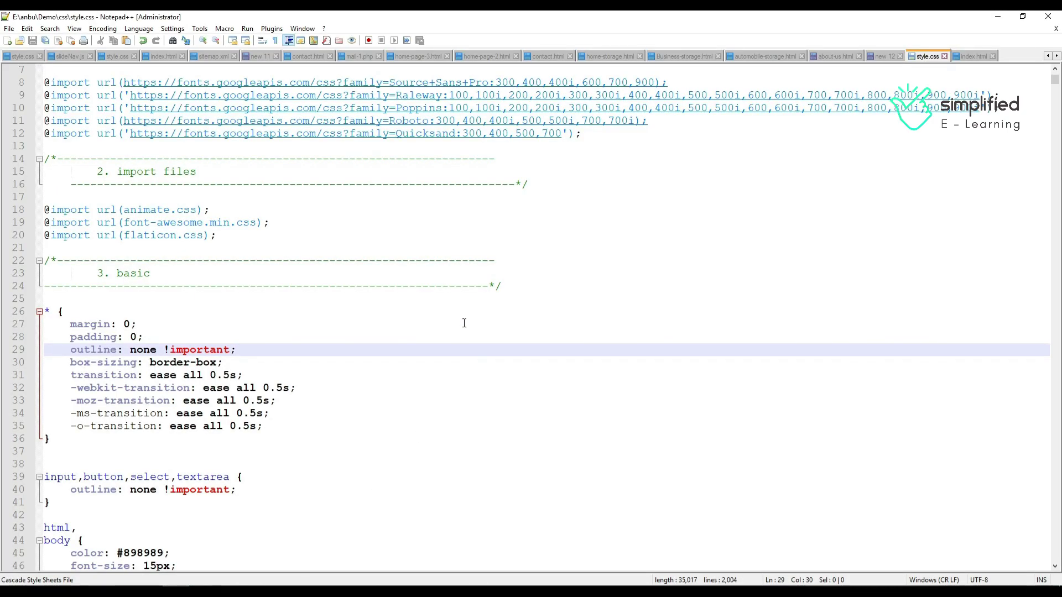
key("ctrl+a")
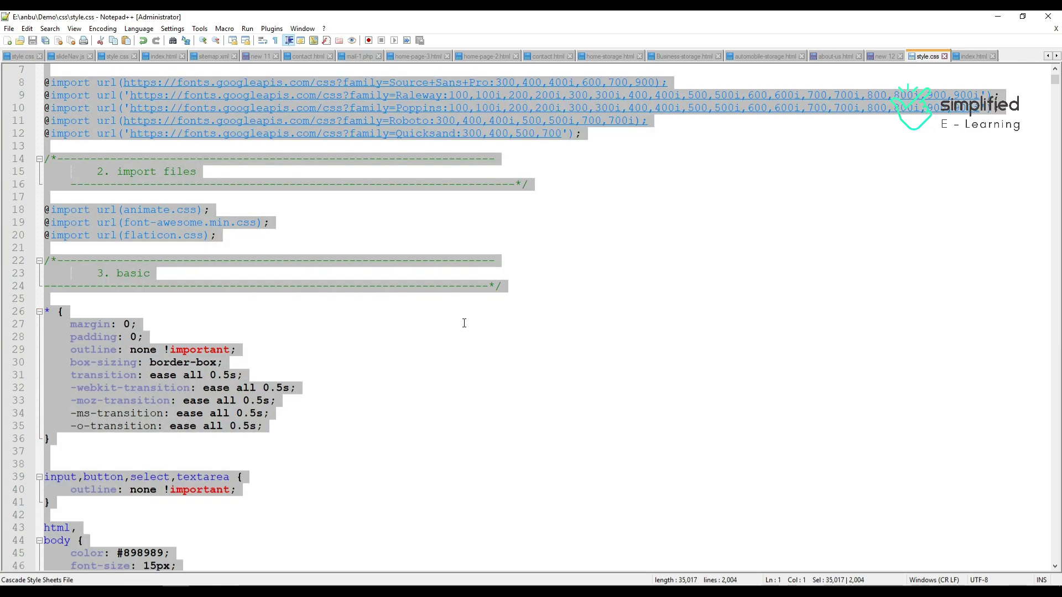
scroll(208, 354, "down", 15)
Step: Switch to the browser and minify the copied stylesheet code with Minify Code's CSS minifier
left_click(263, 585)
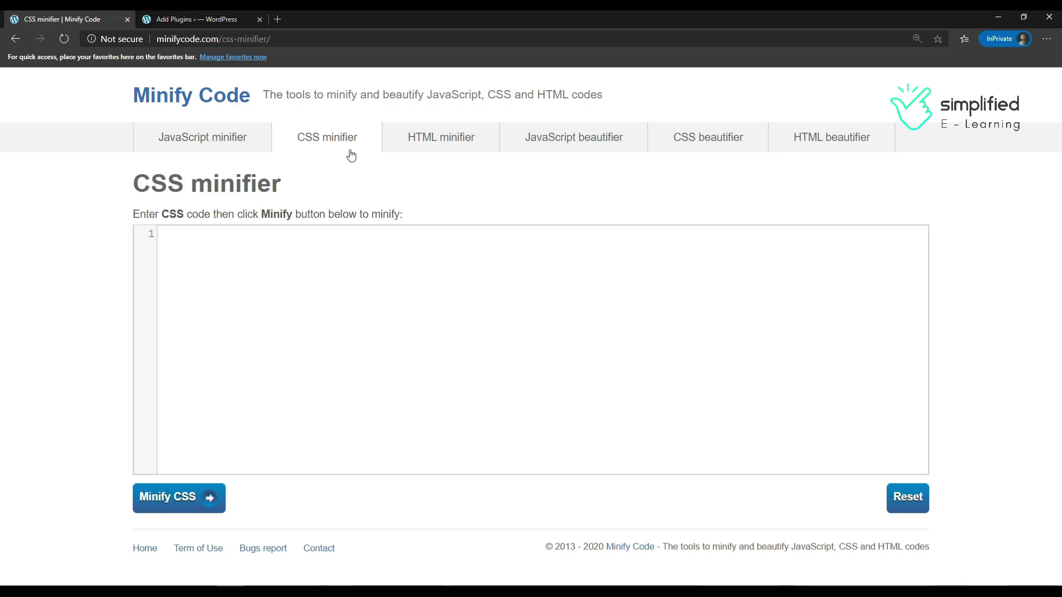
left_click(259, 266)
key("ctrl+v")
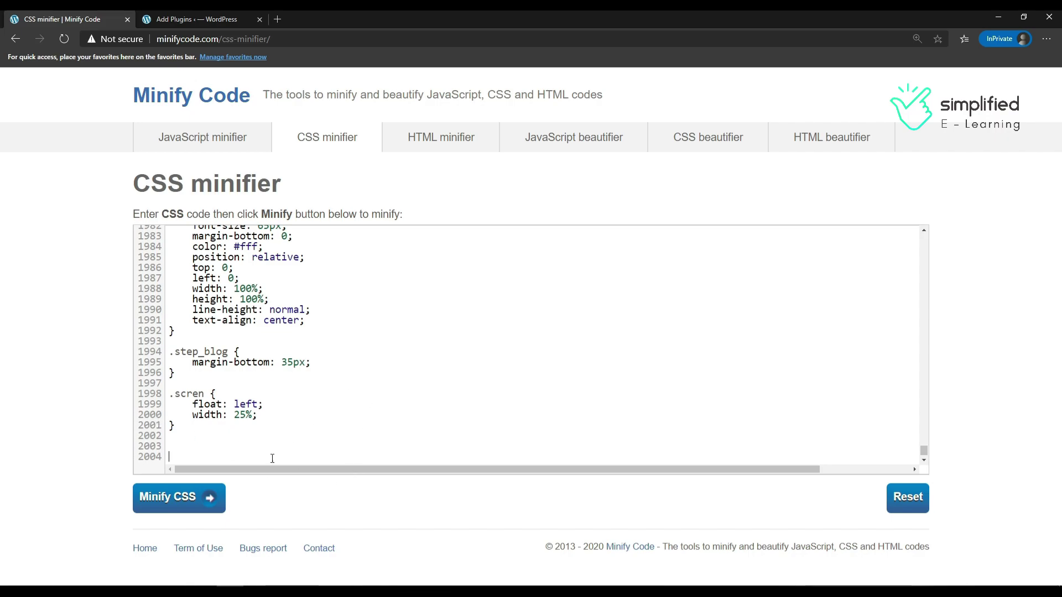
left_click(172, 501)
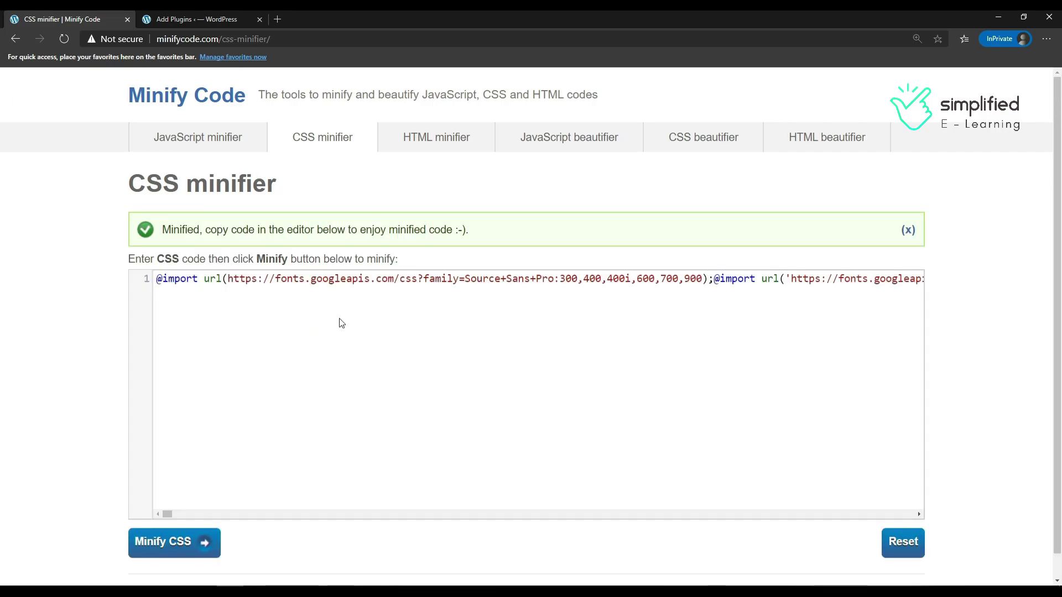
Step: Copy all of the minified CSS and paste it into a new Notepad++ document
key("ctrl+a")
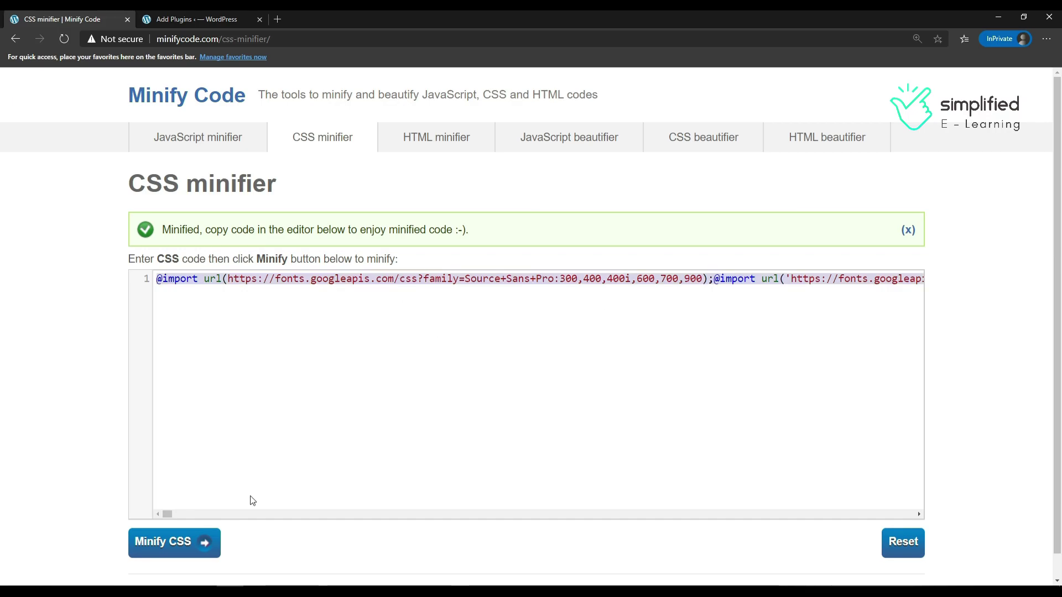
key("alt+Tab")
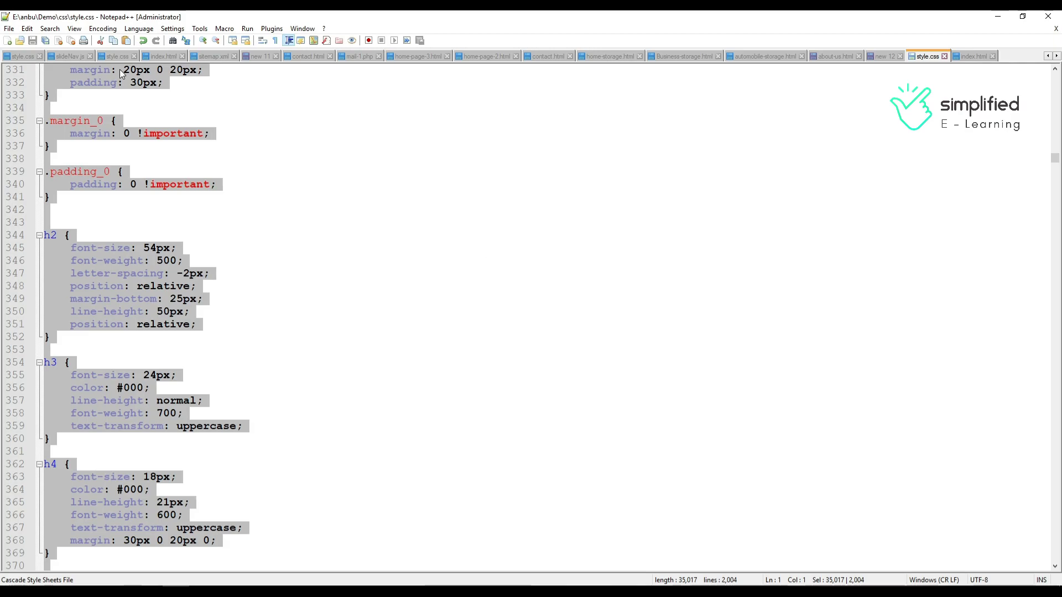
left_click(7, 40)
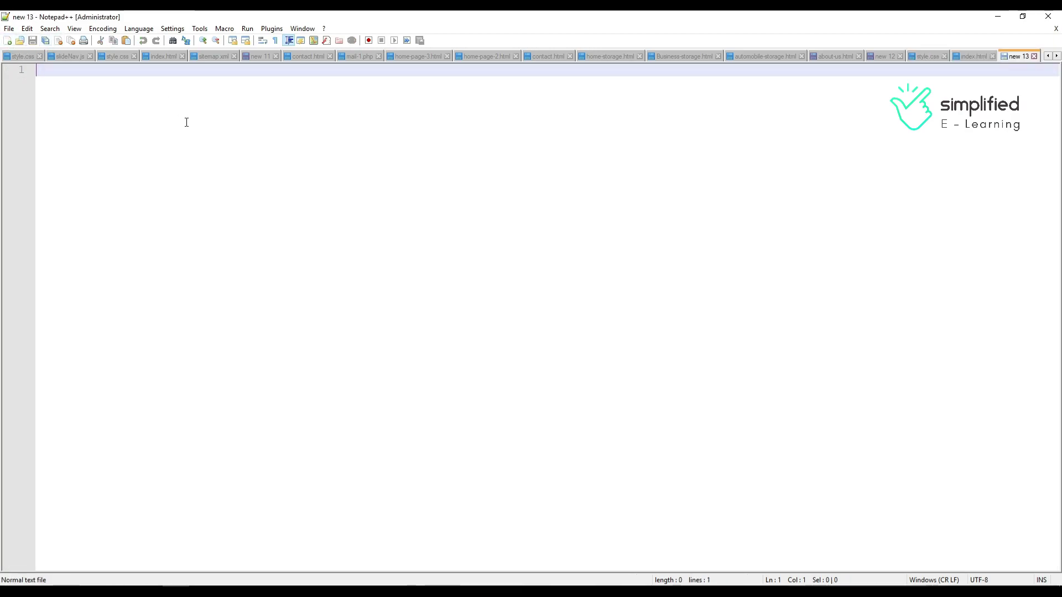
key("ctrl+v")
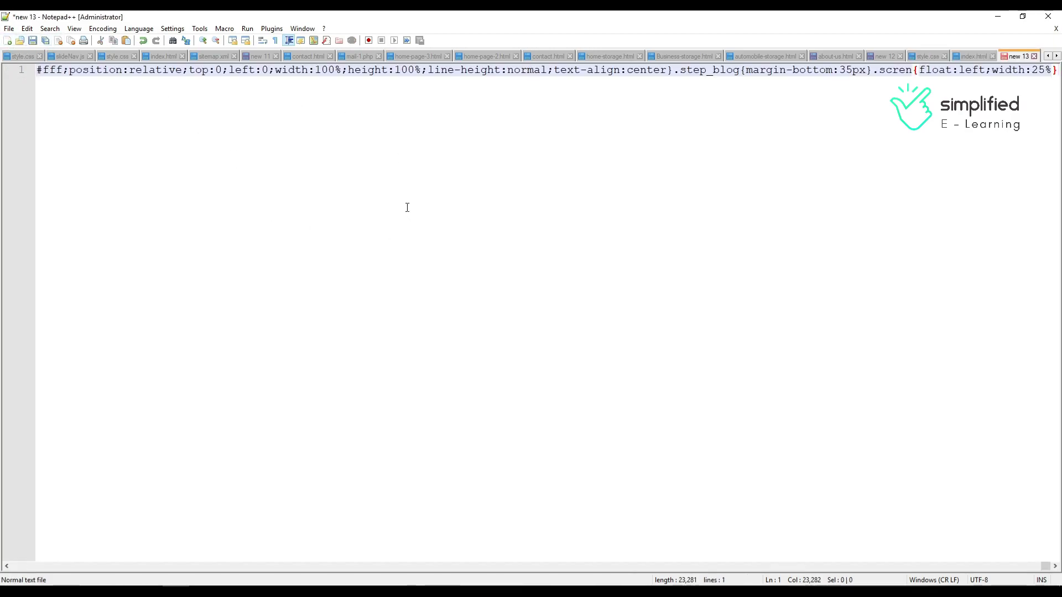
Step: Save the new document as style1.css in the Demo site's css folder and switch to that folder in File Explorer
key("ctrl+s")
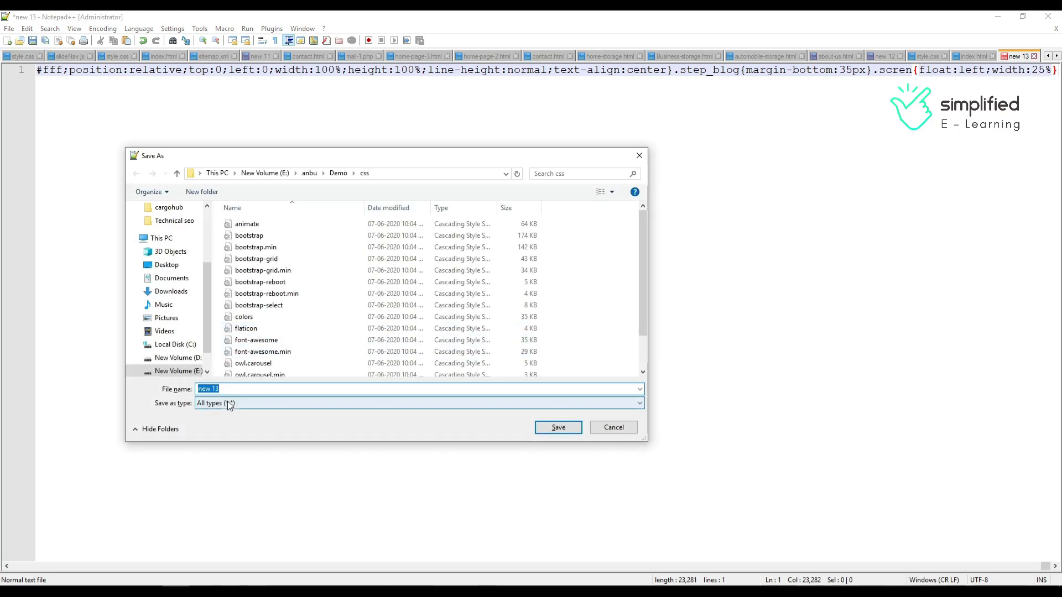
type("st")
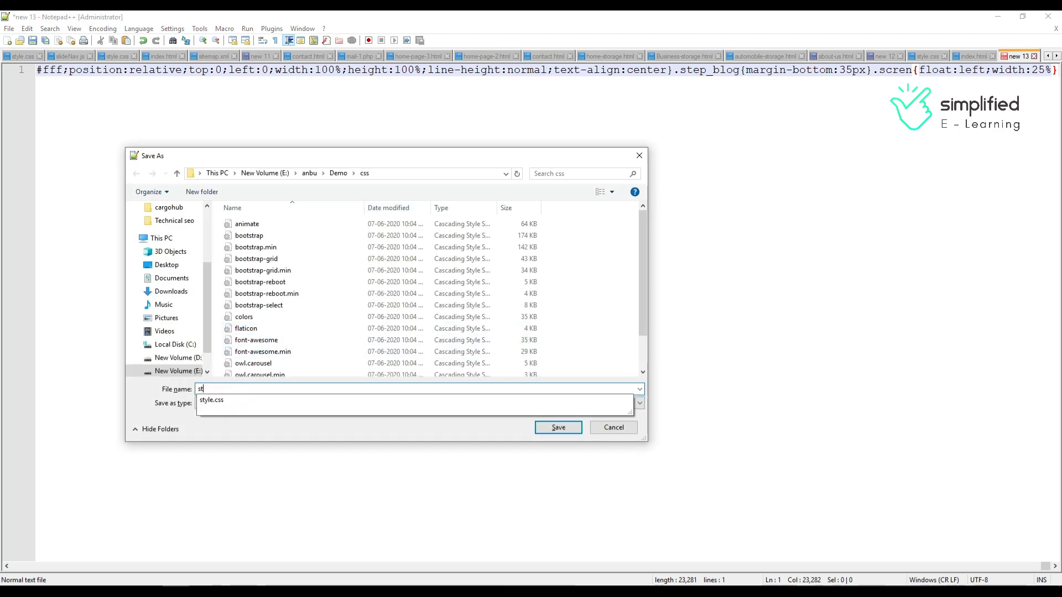
type("yle")
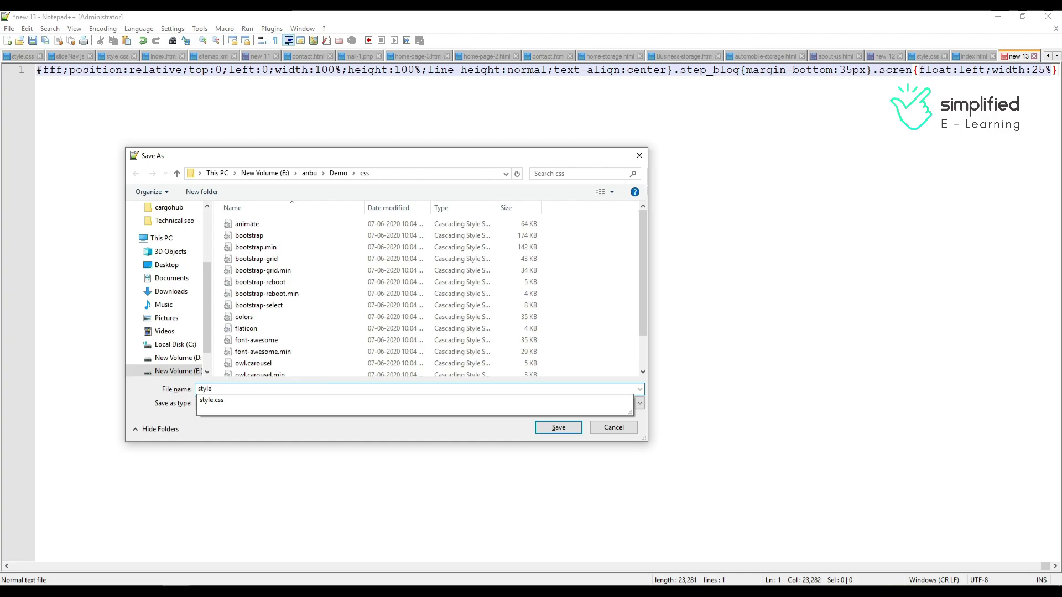
type("1.css")
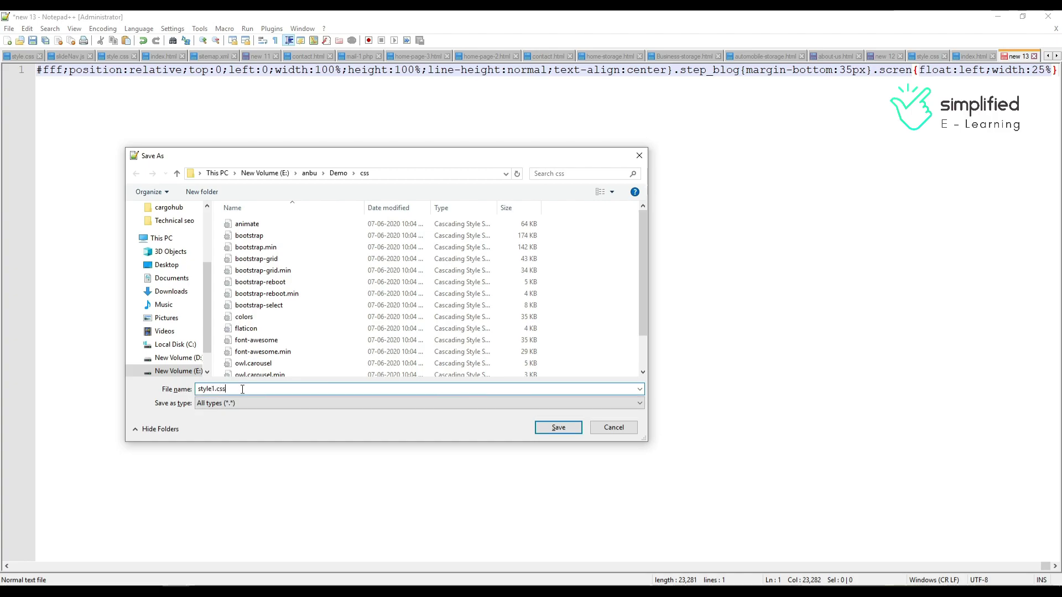
left_click(559, 427)
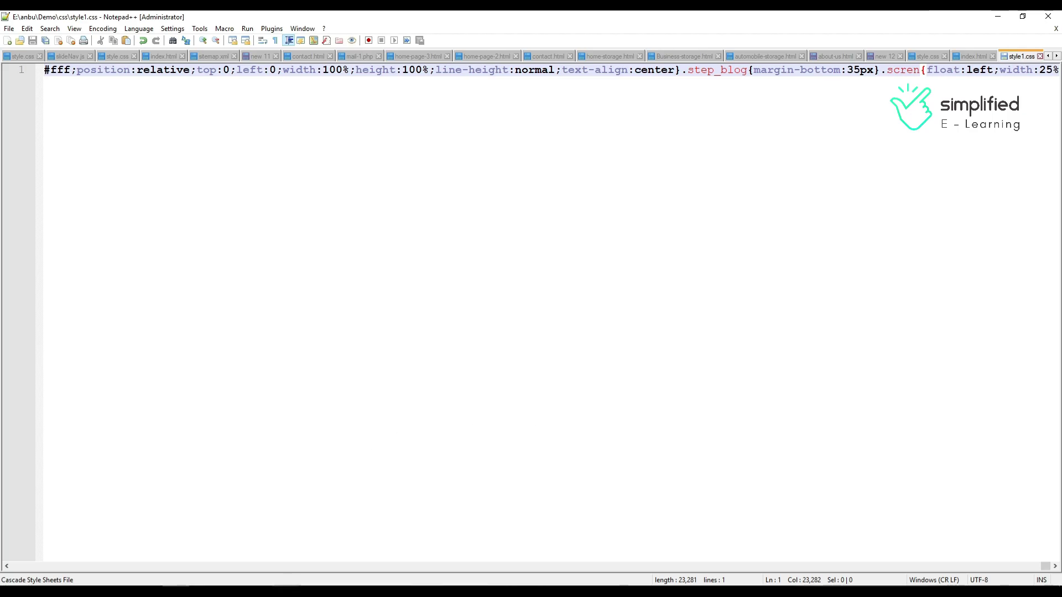
key("alt+Tab")
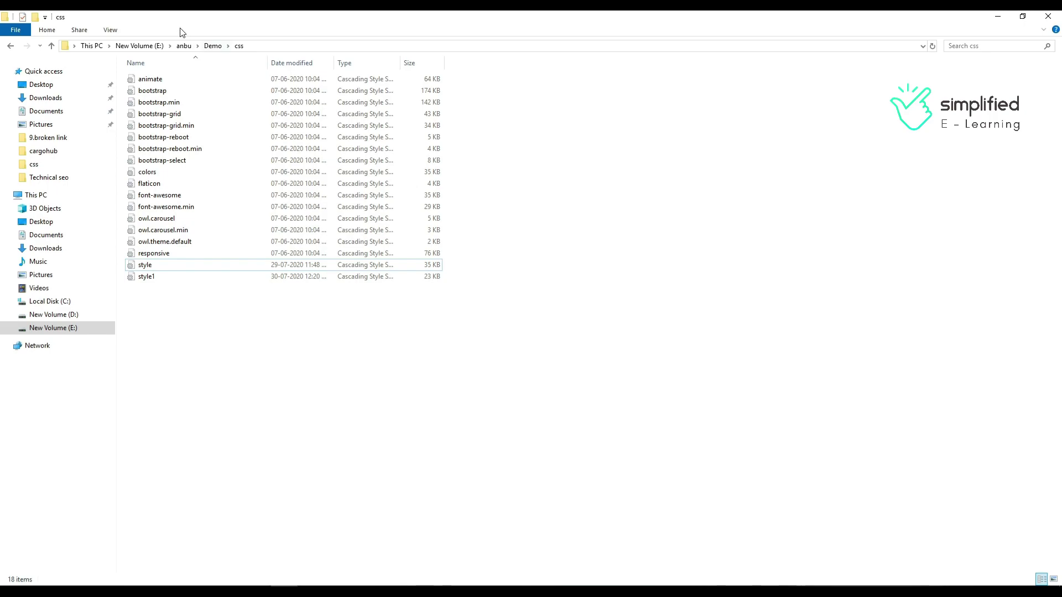
Step: Go up to the Demo folder in File Explorer, and copy the entire code of index.html in Notepad++
left_click(212, 45)
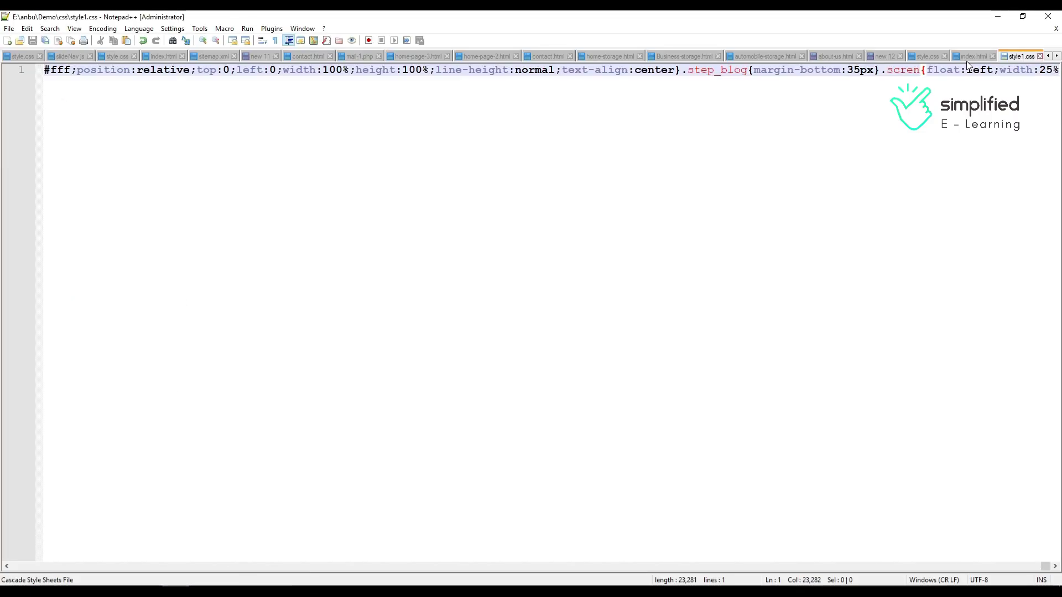
left_click(970, 56)
left_click(442, 273)
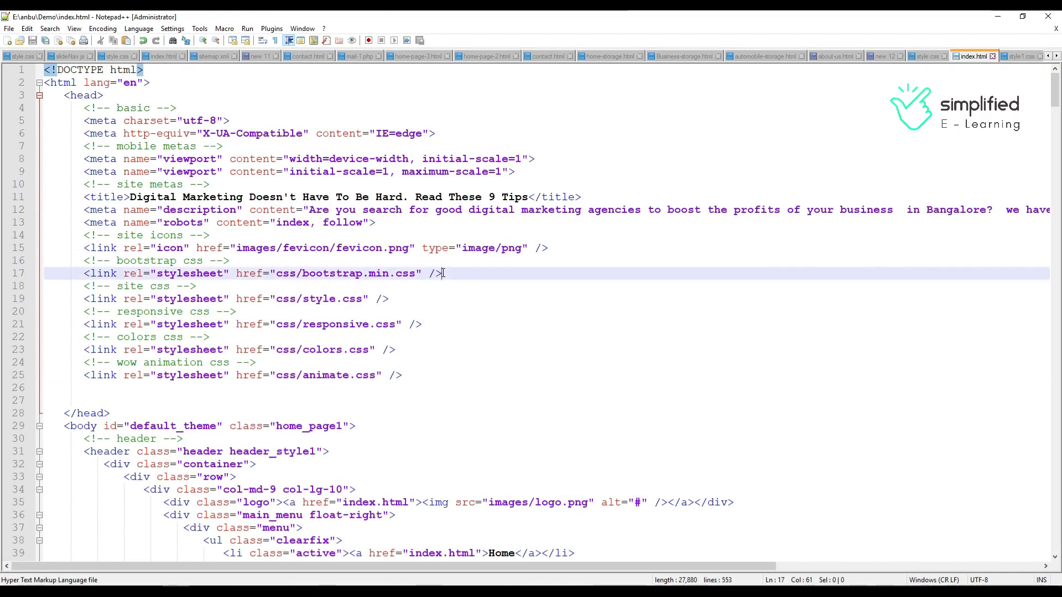
key("ctrl+a")
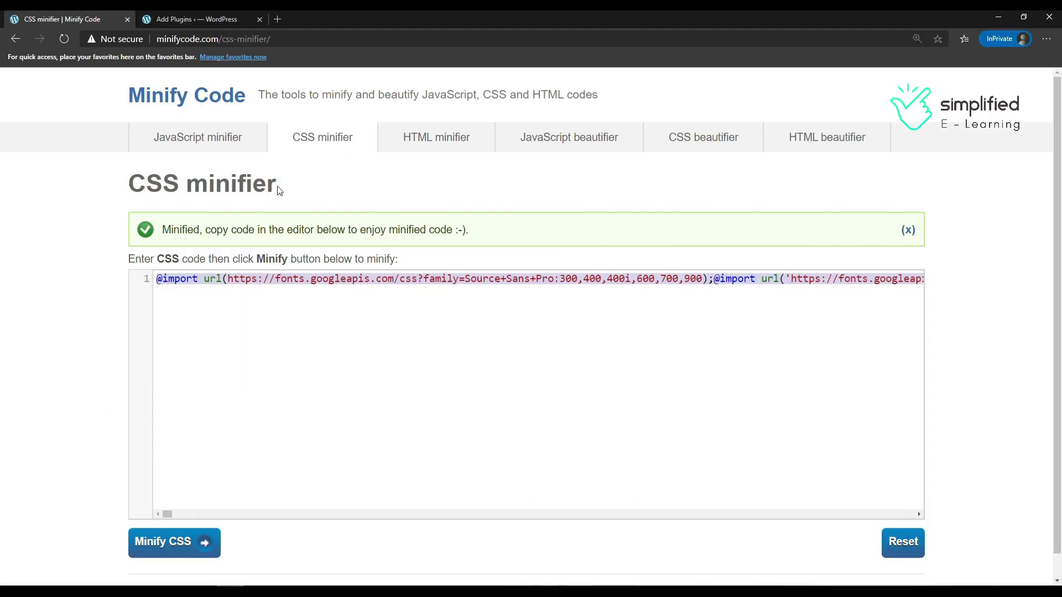
Step: Switch to the browser and minify the copied index.html code with Minify Code's HTML minifier
left_click(440, 142)
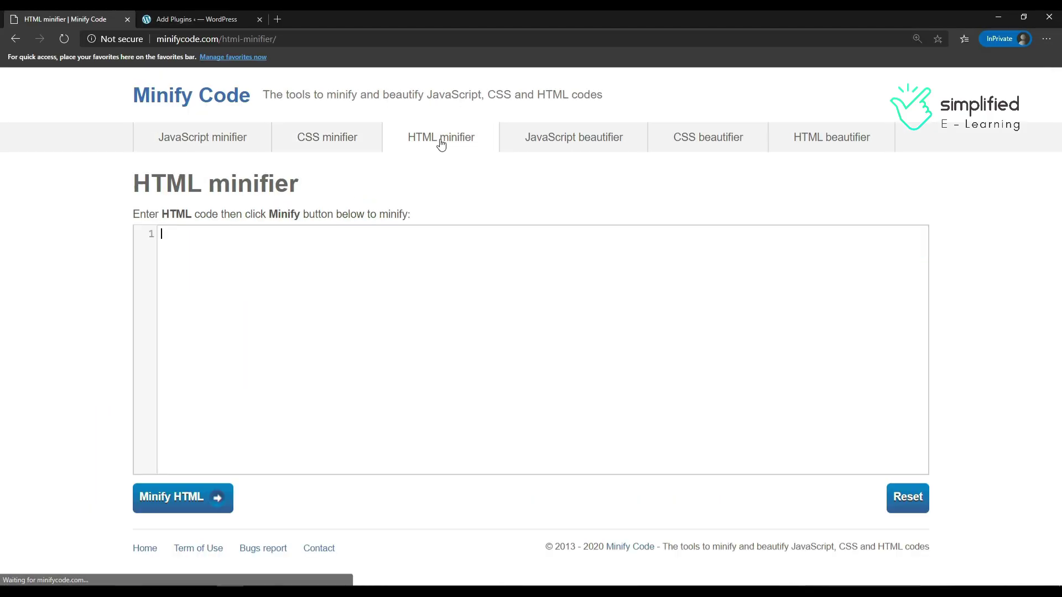
key("ctrl+v")
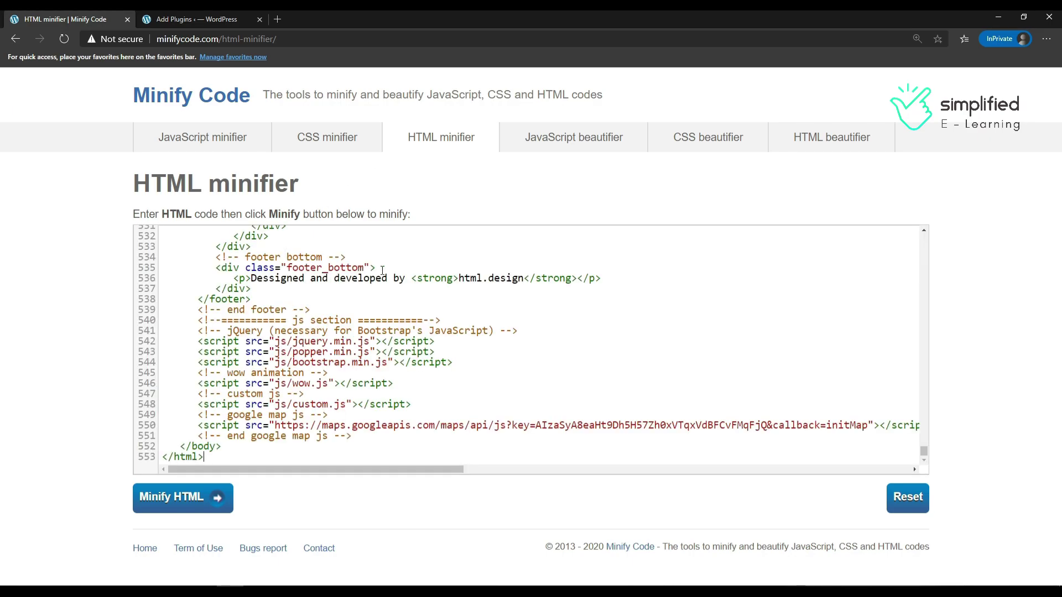
left_click(159, 497)
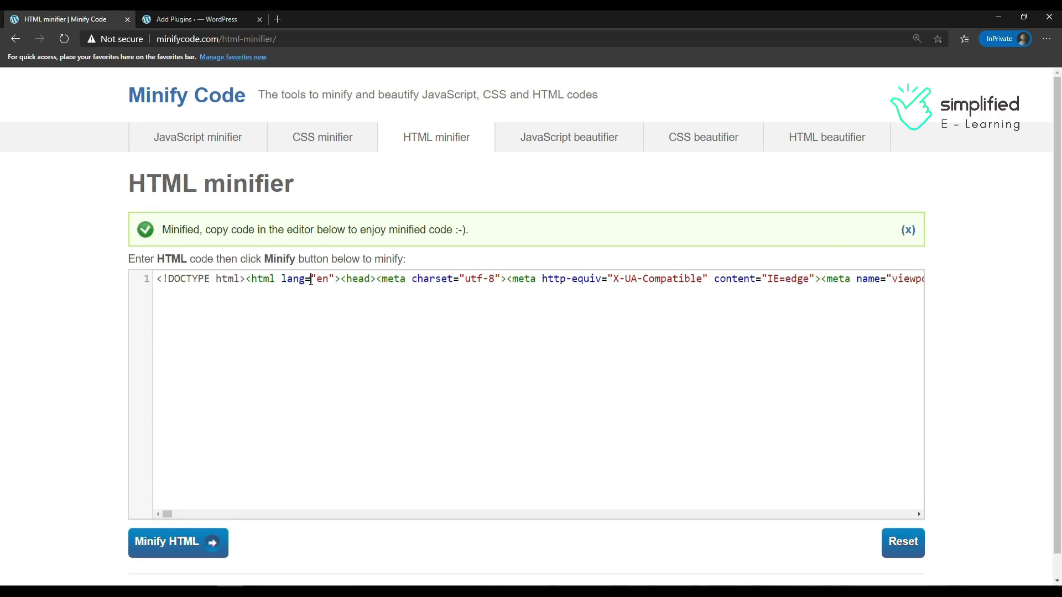
Step: Copy all of the minified HTML and paste it into a new Notepad++ document
key("ctrl+a")
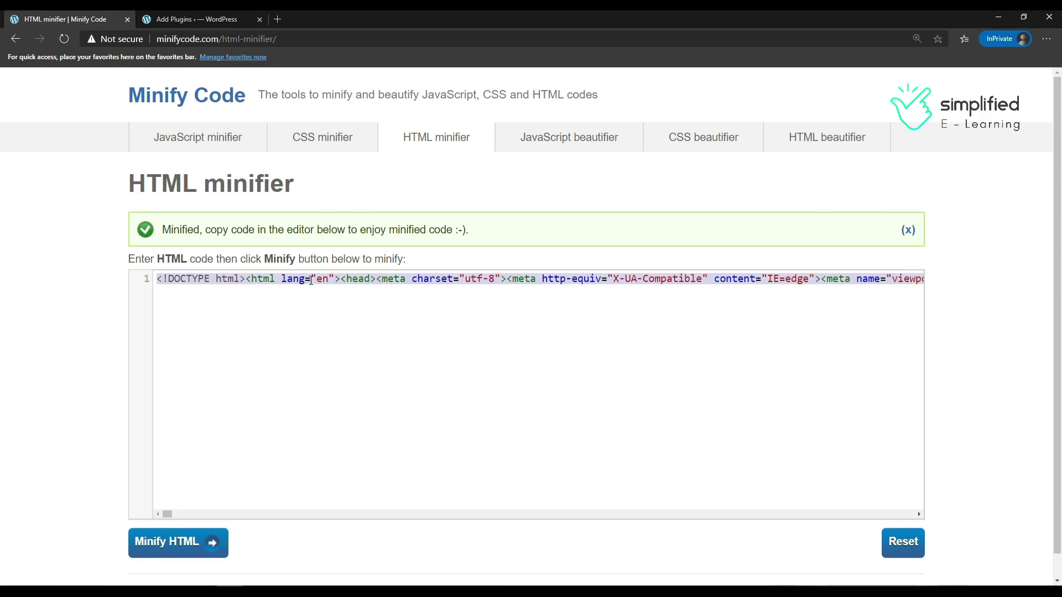
key("ctrl+c")
key("alt+Tab")
left_click(8, 41)
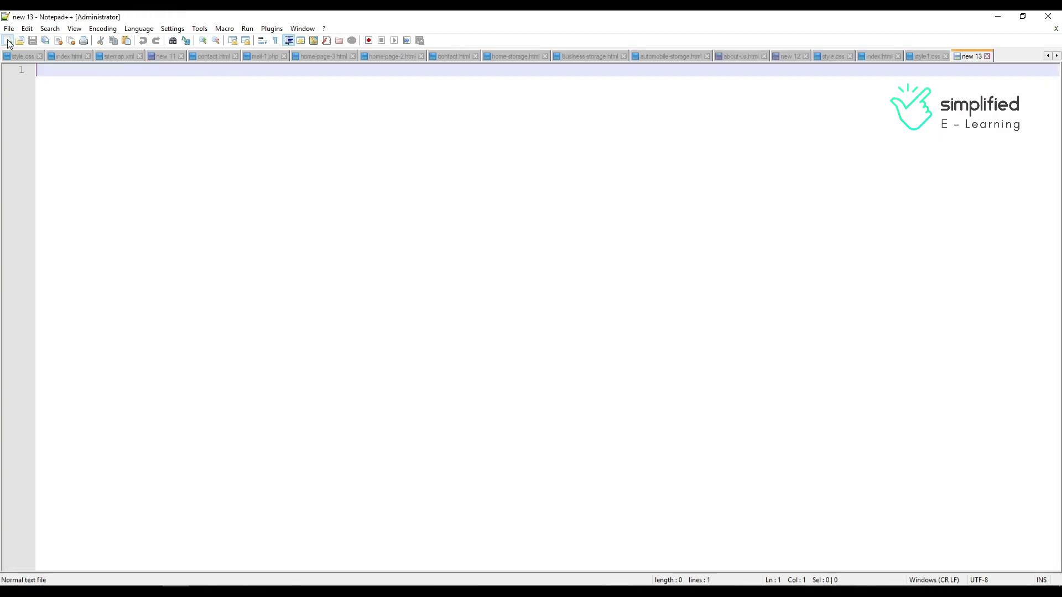
key("ctrl+v")
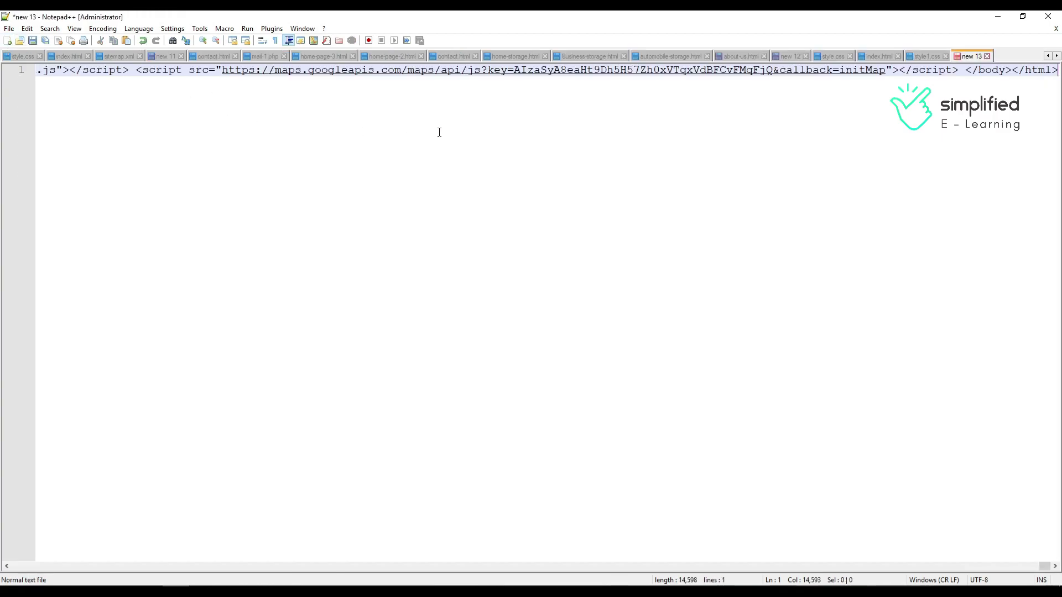
Step: Save the new document as index1.html in the Demo folder
key("ctrl+s")
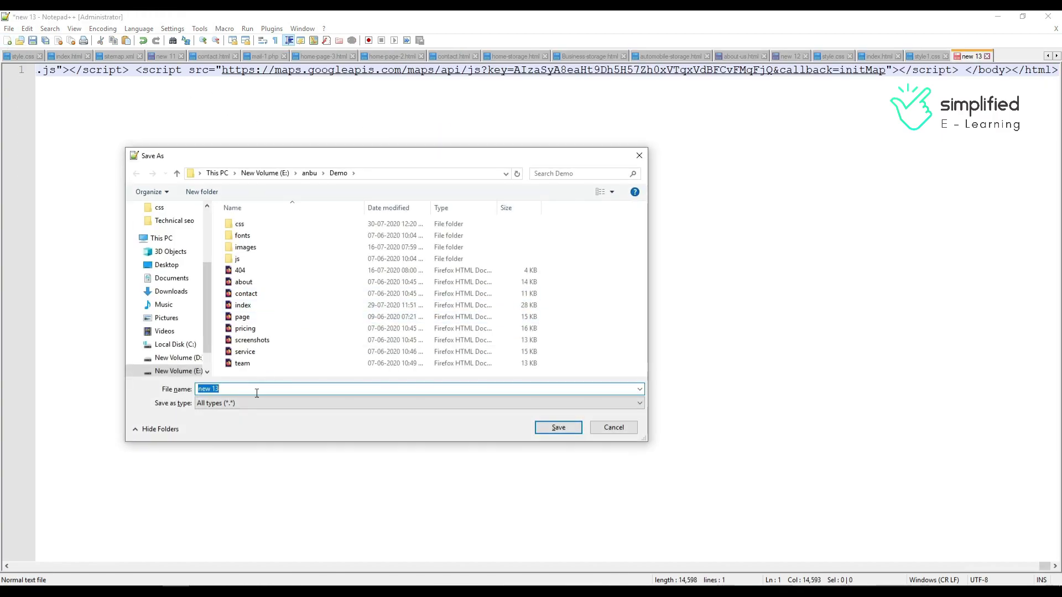
type("index")
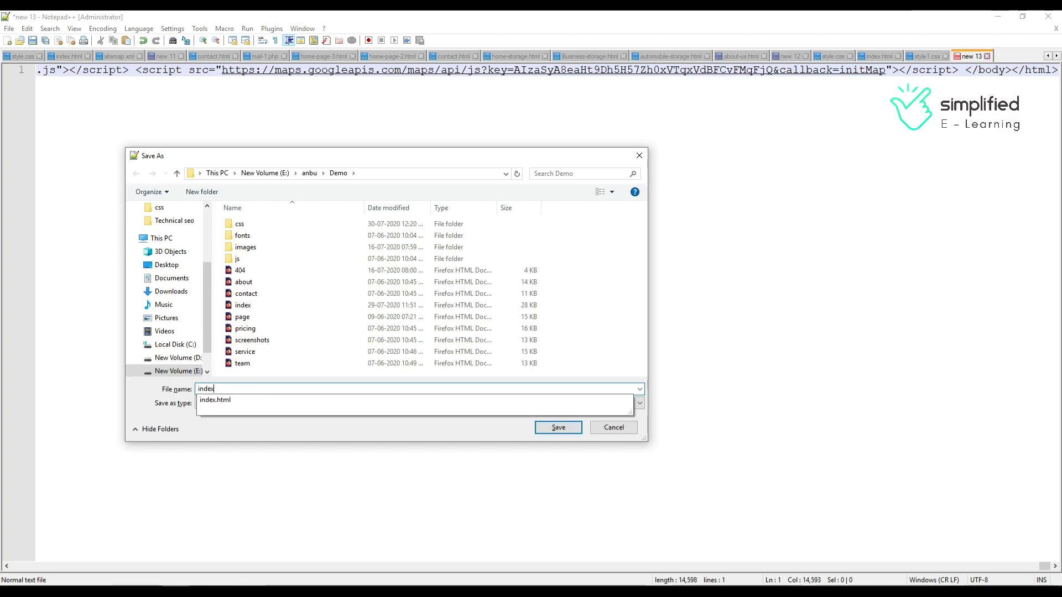
type("1.html")
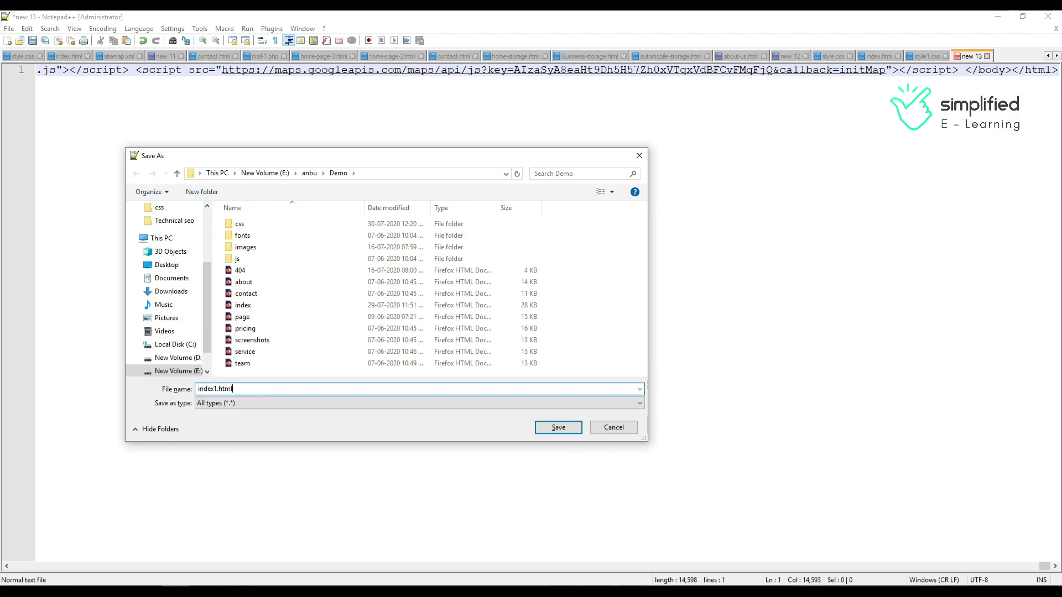
key("Return")
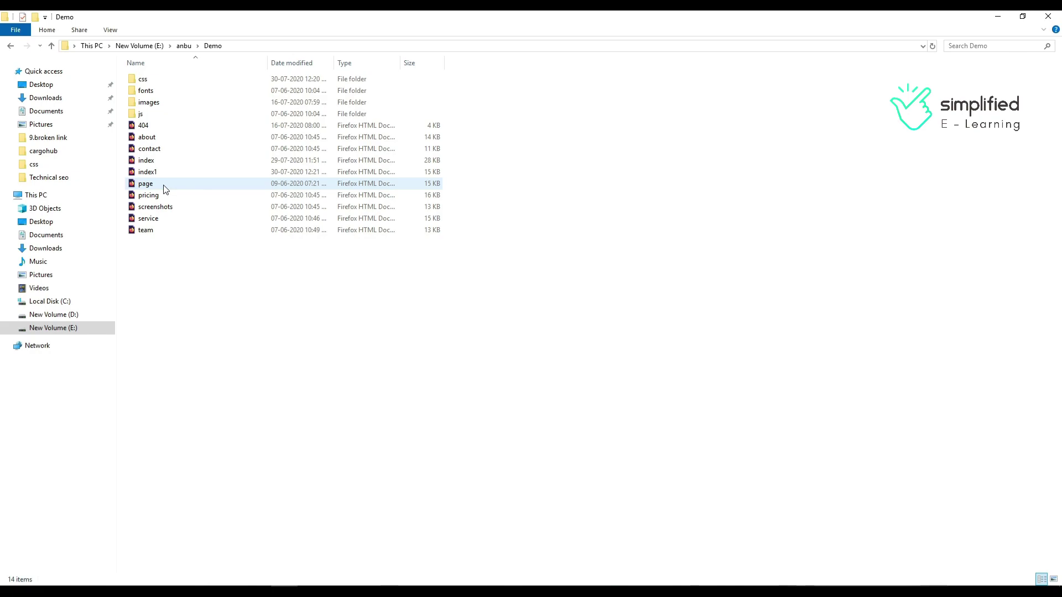
Step: Switch to the WordPress Add Plugins page in the browser, and install and activate the Autoptimize plugin
left_click(244, 575)
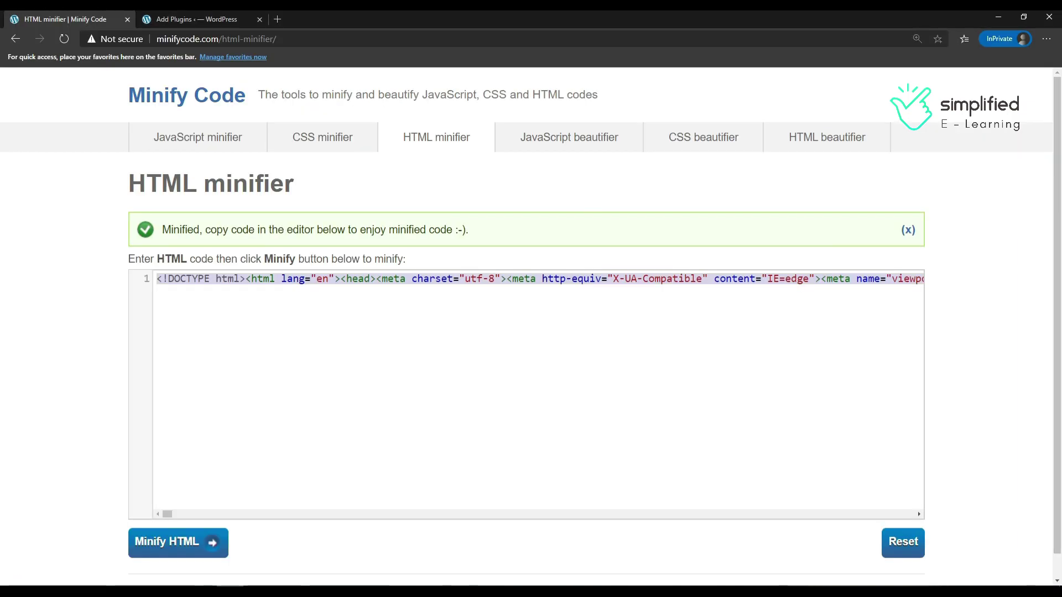
left_click(194, 17)
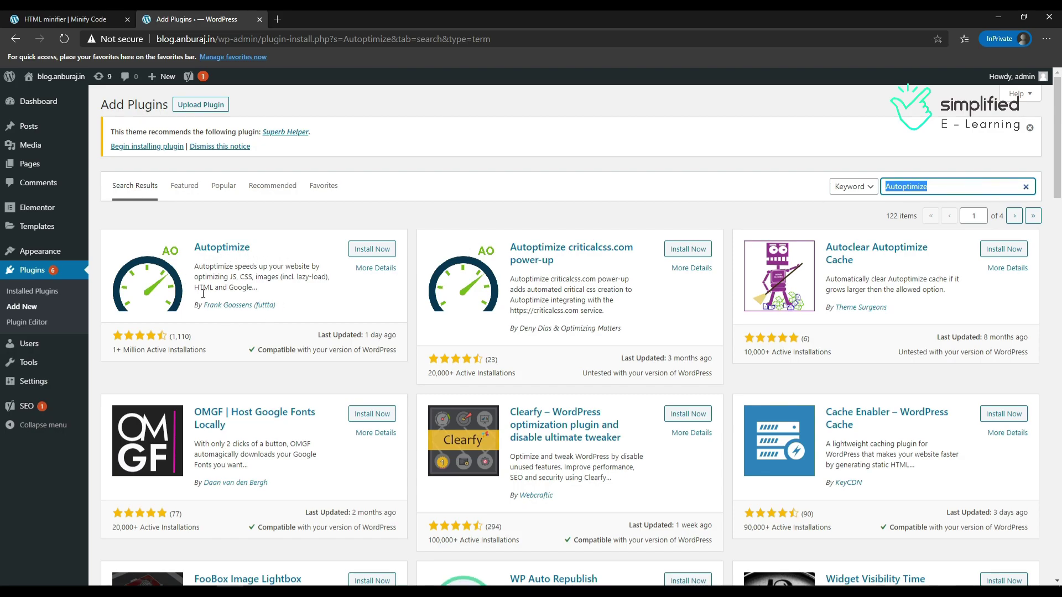
left_click(371, 252)
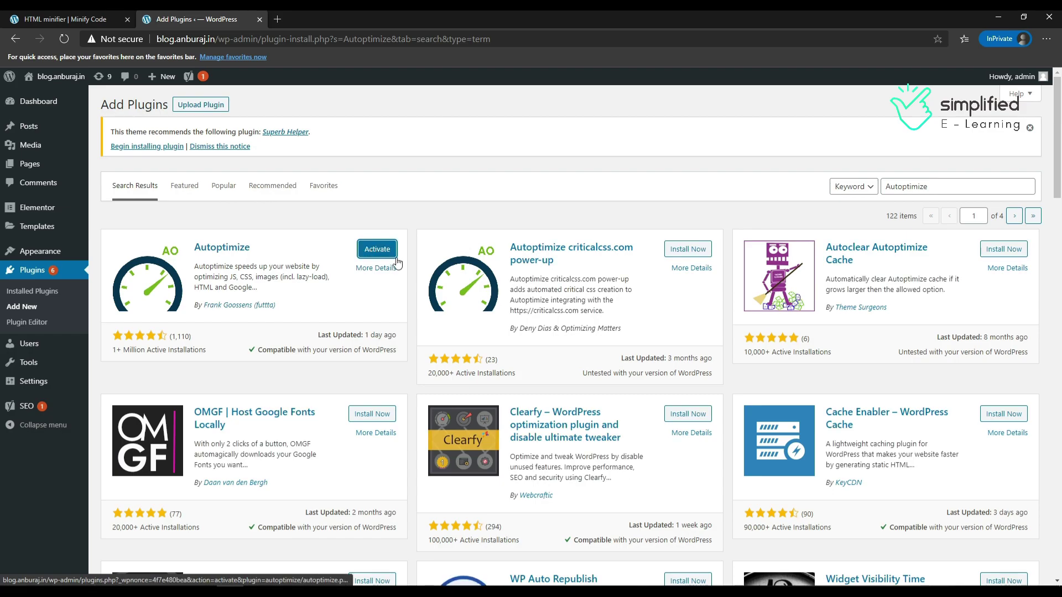
left_click(381, 253)
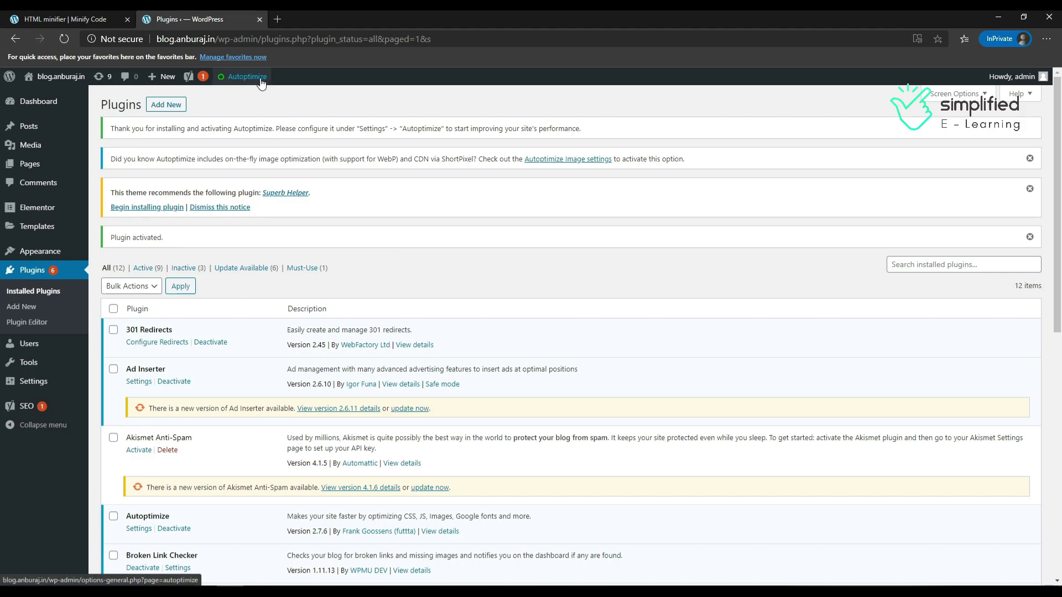
Step: Open the Autoptimize plugin's settings and look over its JS, CSS & HTML options
mouse_move(249, 83)
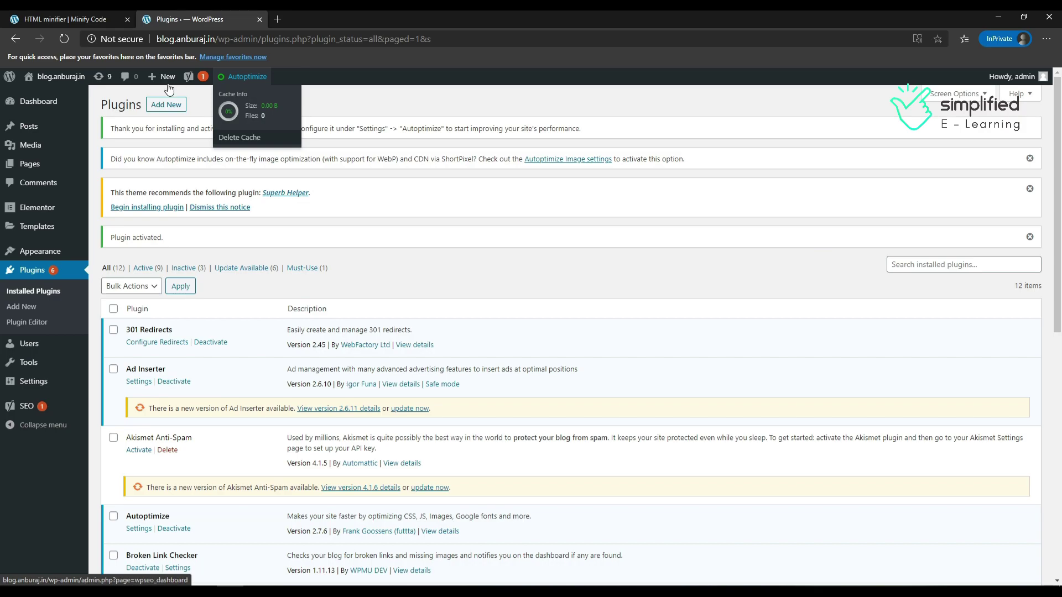
mouse_move(41, 384)
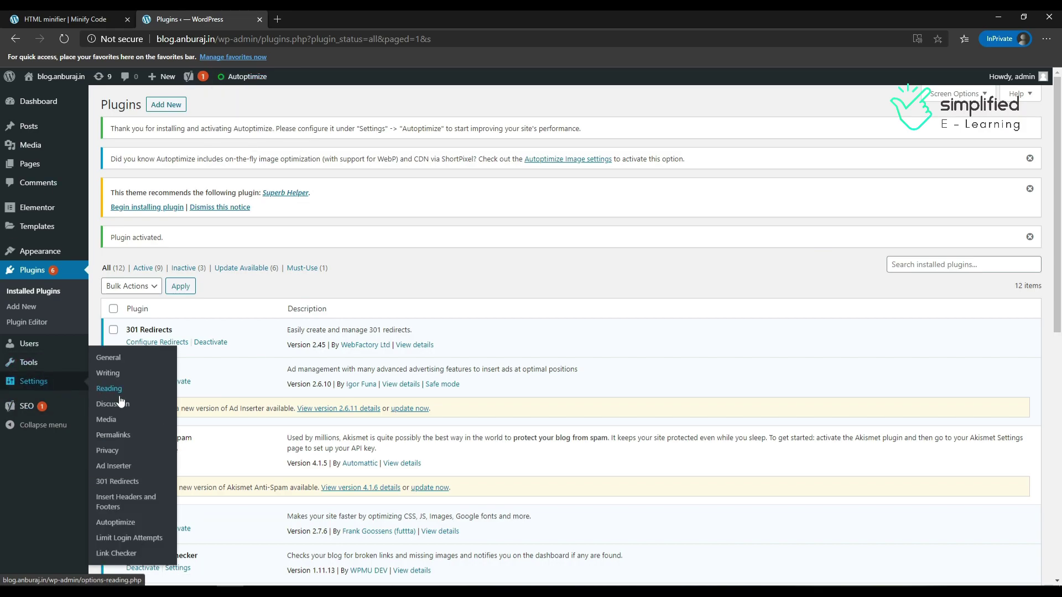
left_click(114, 525)
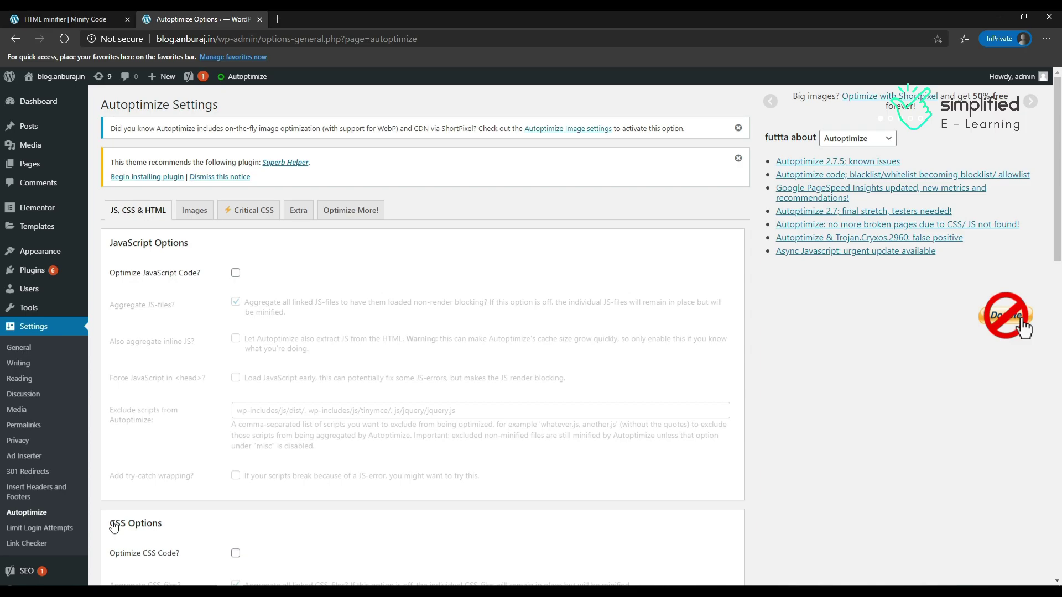
scroll(193, 314, "down", 4)
scroll(193, 314, "up", 4)
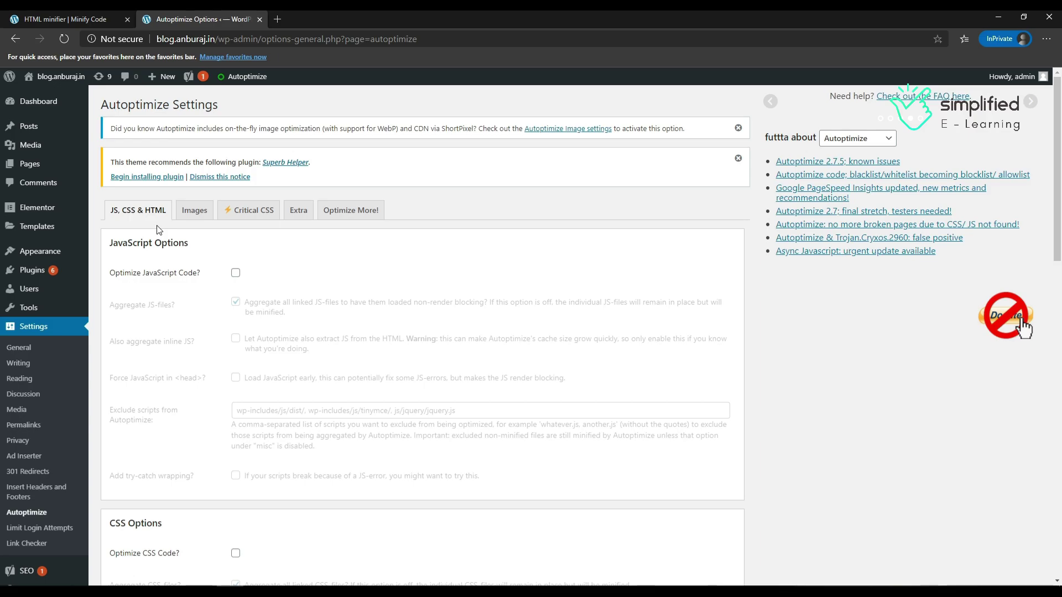
Step: Enable Autoptimize's Optimize JavaScript Code, Optimize CSS Code and Optimize HTML Code options
left_click(235, 272)
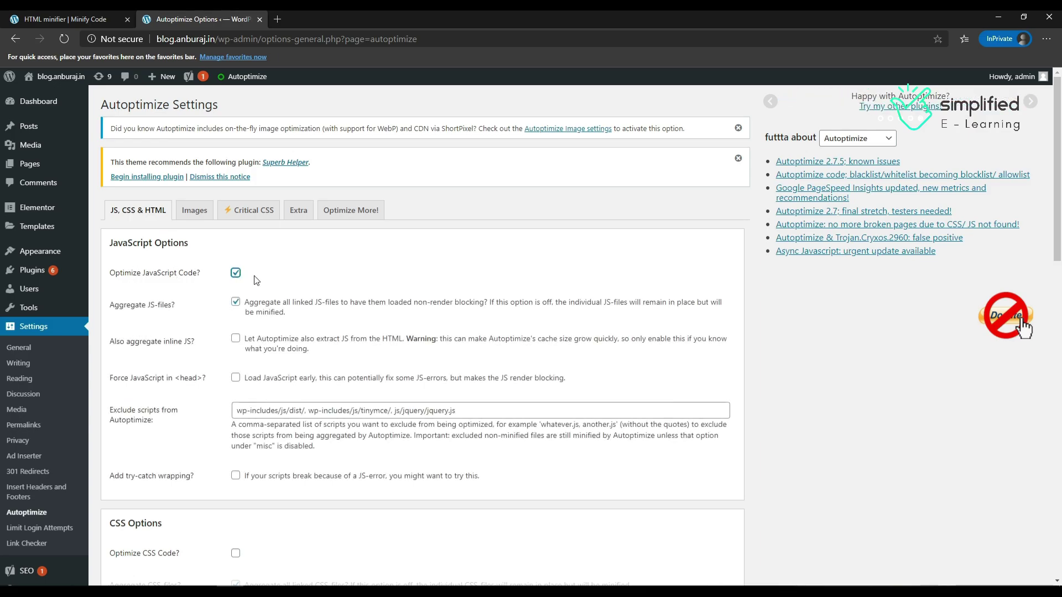
scroll(256, 280, "down", 5)
left_click(235, 244)
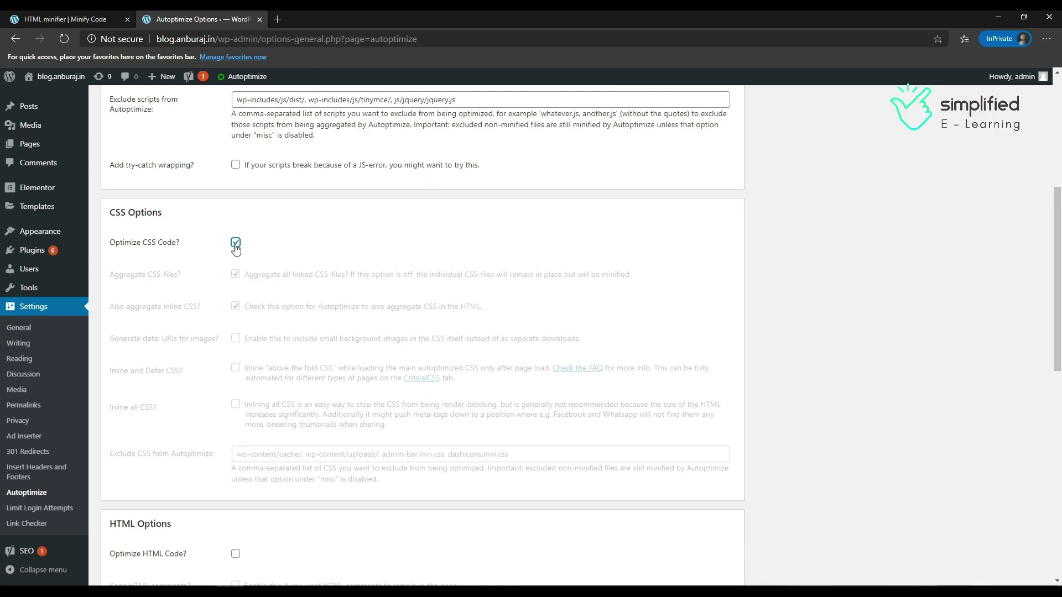
scroll(382, 249, "down", 6)
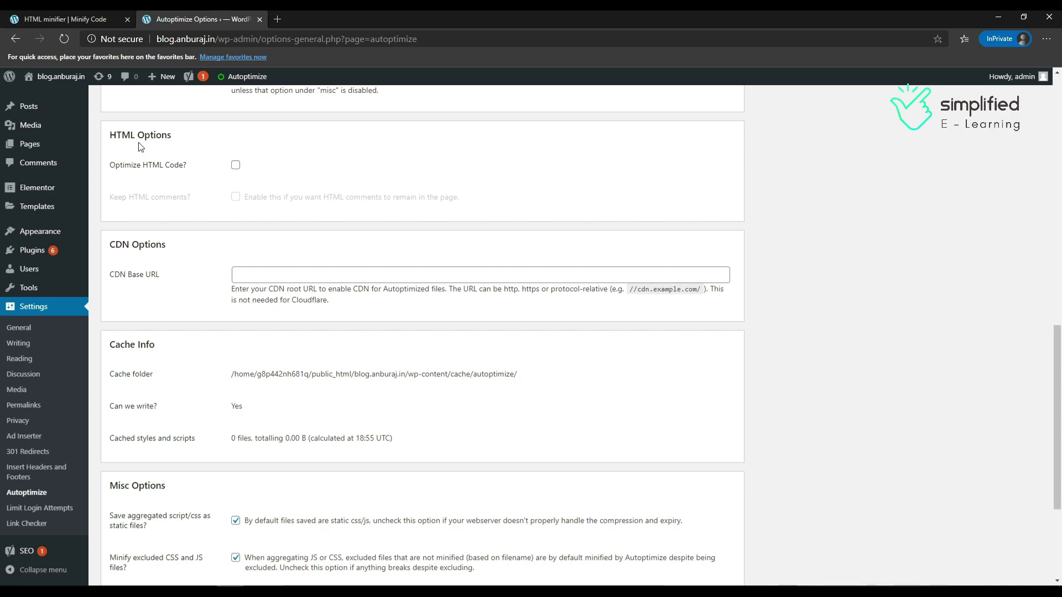
left_click(235, 165)
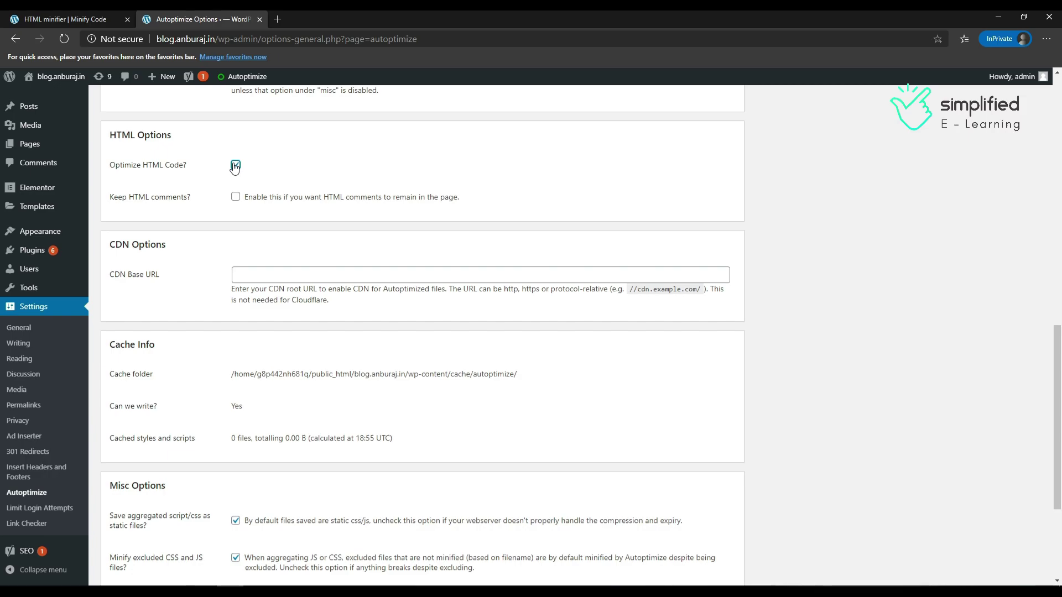
scroll(243, 186, "up", 15)
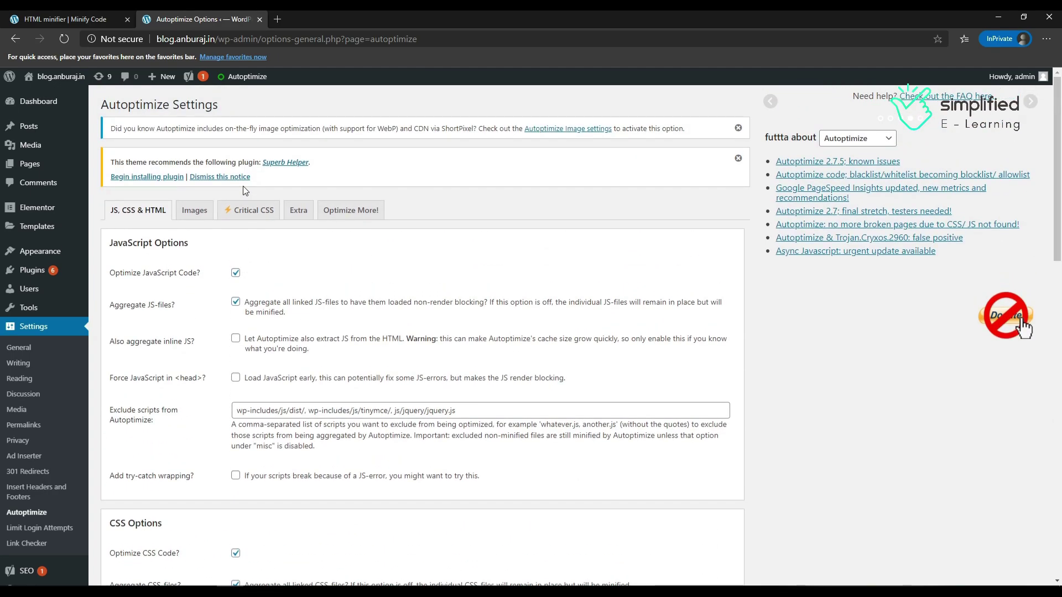